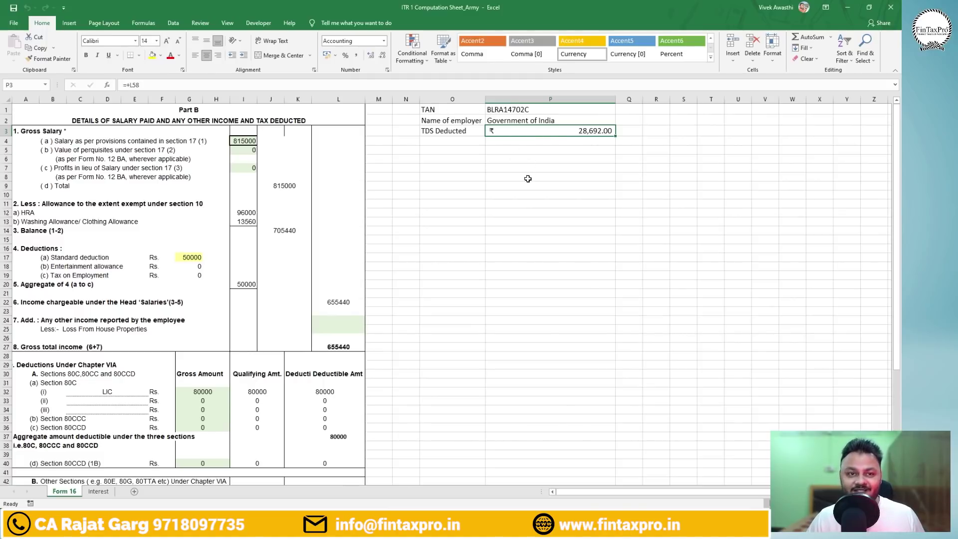
Scroll through the Form 16 salary sheet, then minimize Excel to reveal the desktop.
scroll(280, 268, down, 2)
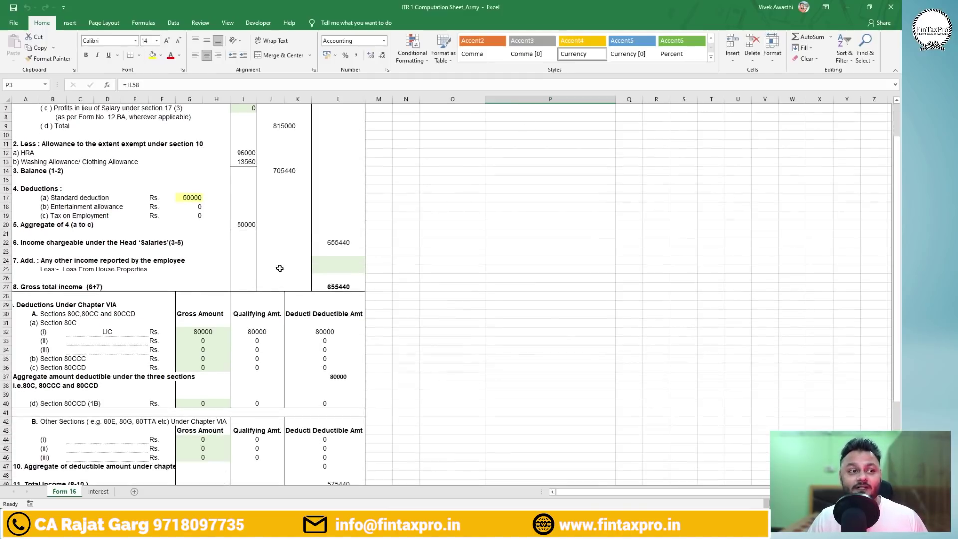
scroll(280, 268, down, 3)
scroll(280, 268, up, 5)
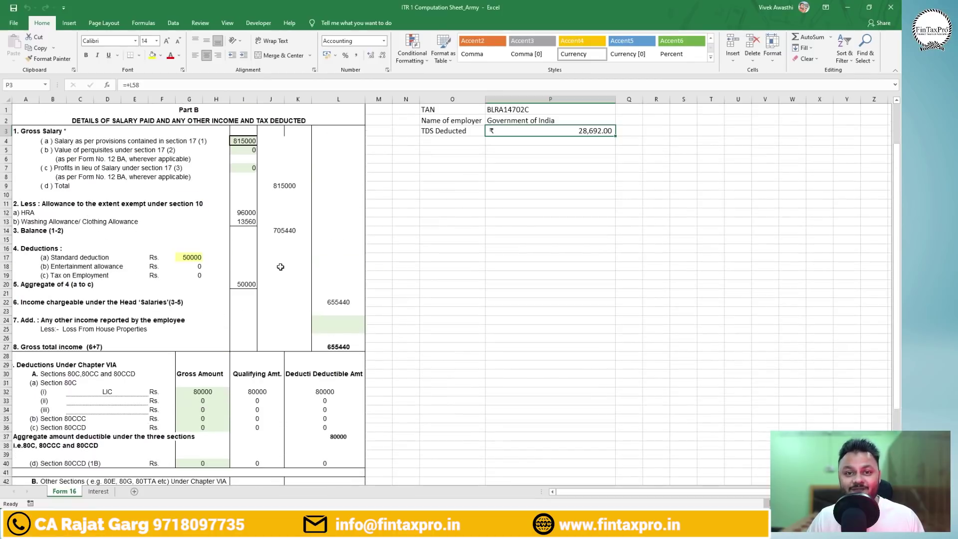
click(465, 494)
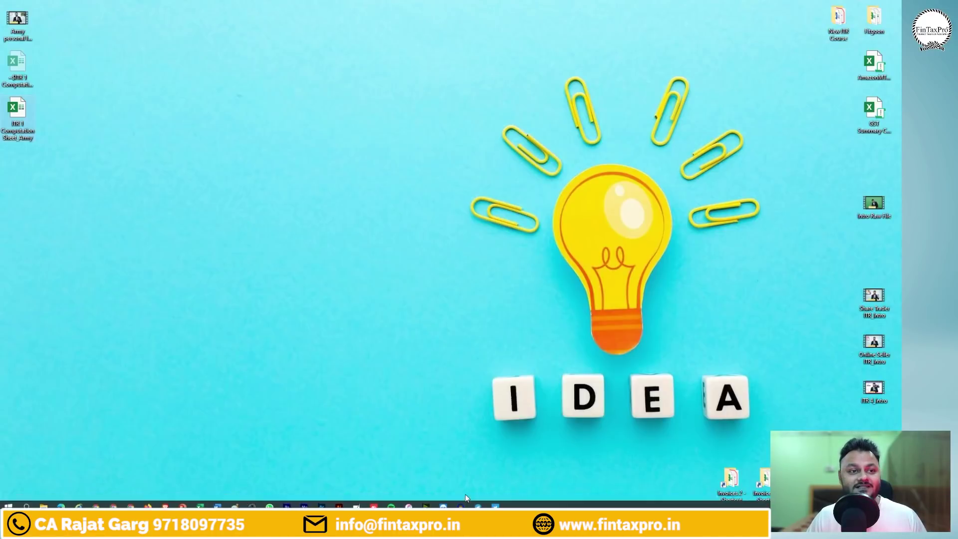
Launch Chrome and go to incometax.gov.in/iec/foportal/ via the 'income' address suggestion.
click(98, 501)
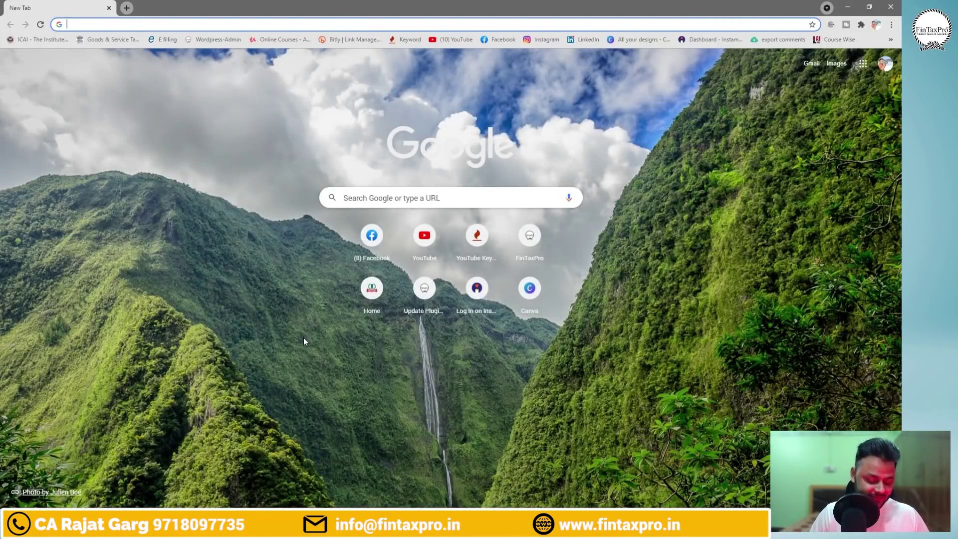
text(income)
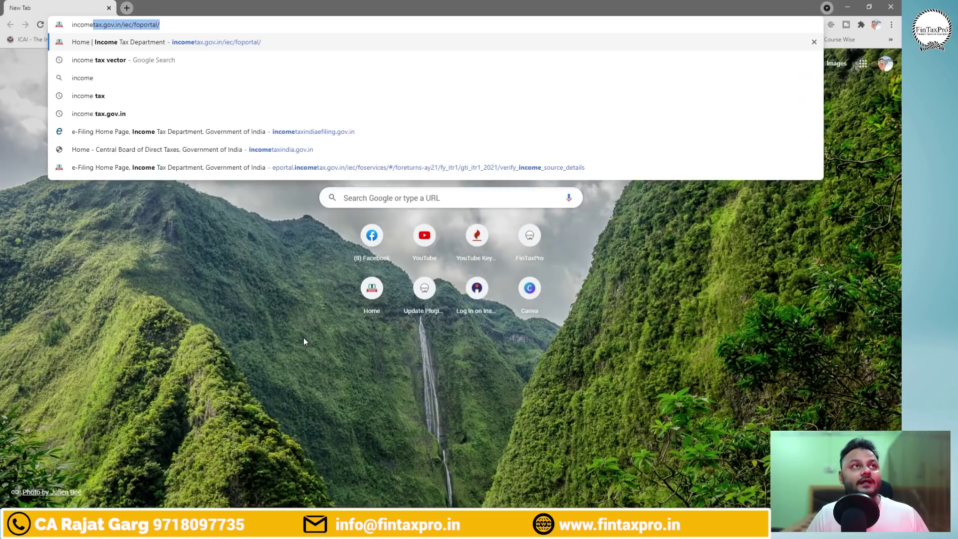
key(Return)
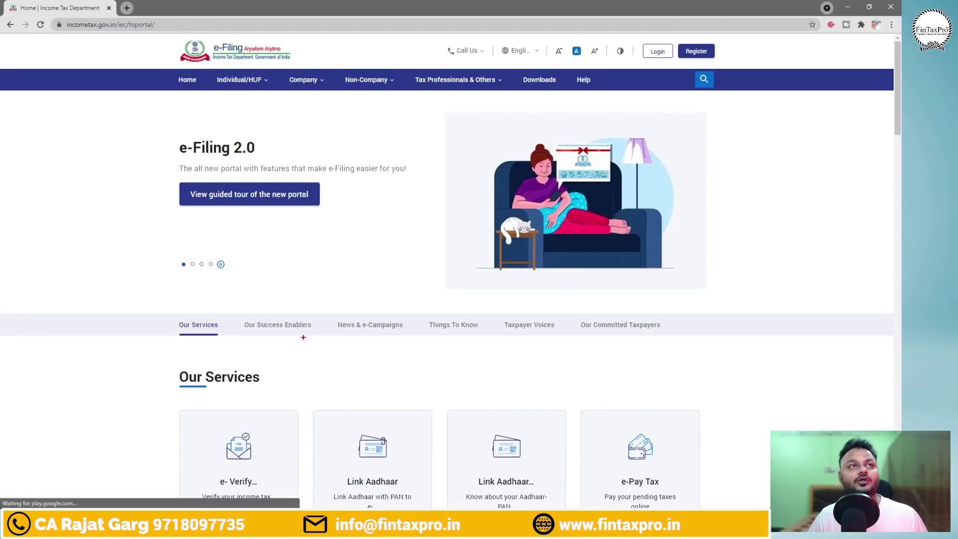
Highlight the portal web address and Login button, then go to the Login page.
drag(50, 17, 173, 34)
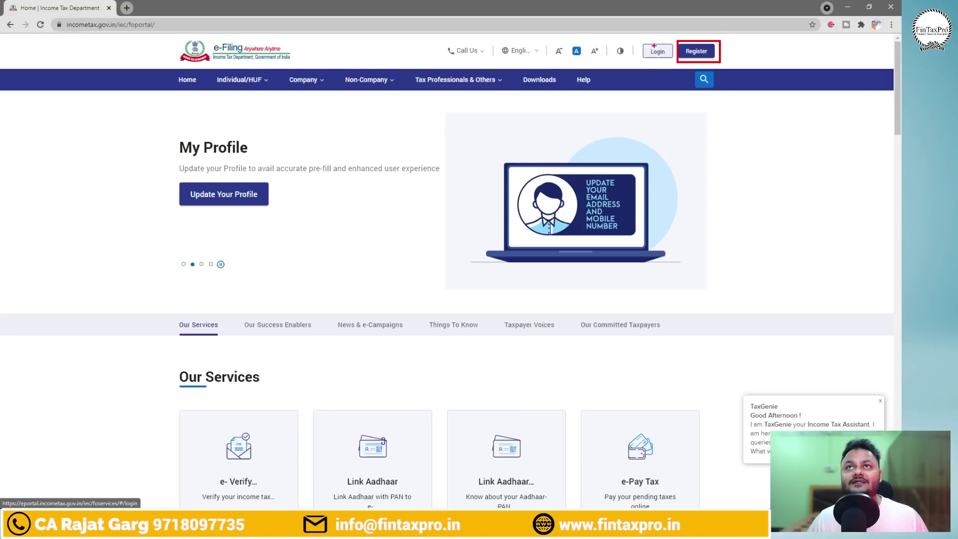
drag(639, 41, 676, 65)
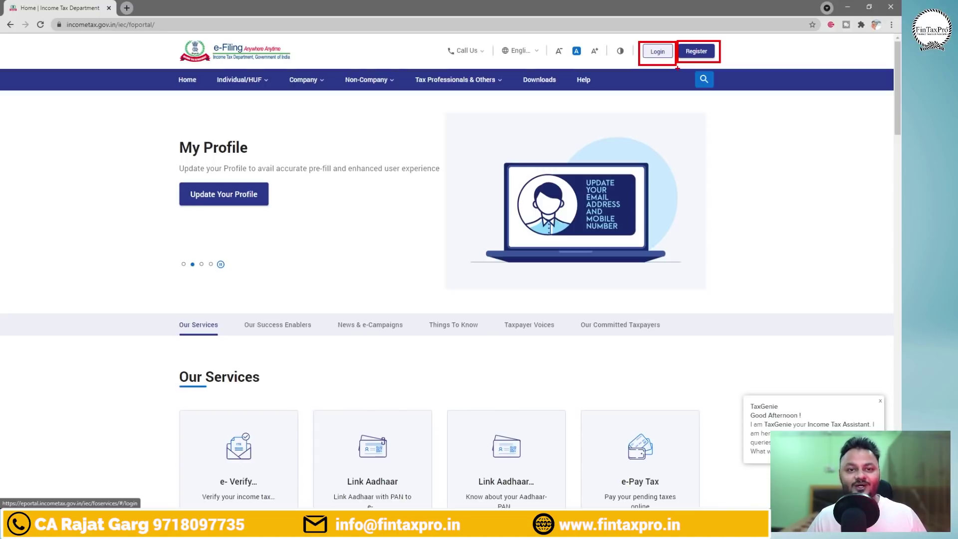
click(657, 52)
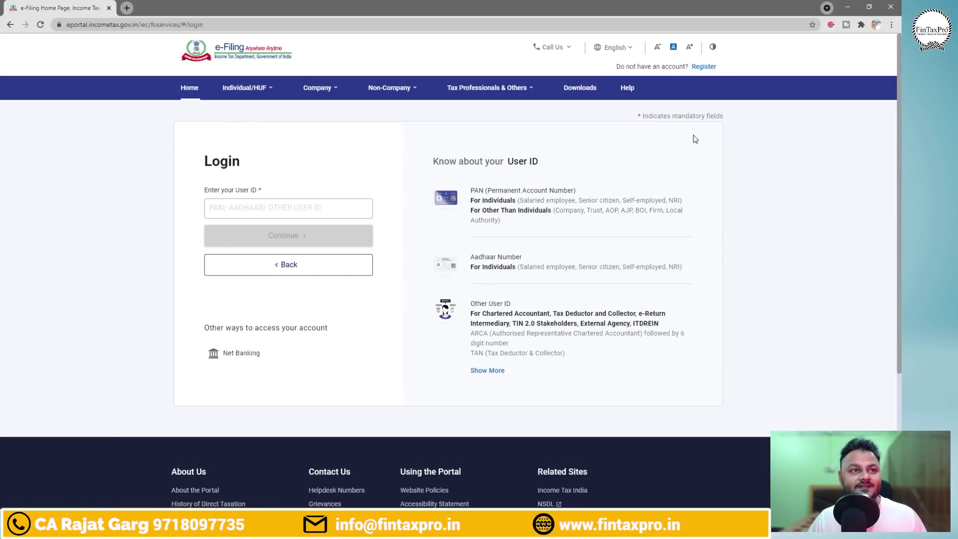
Sign in with the taxpayer's PAN as User ID and the saved password, confirming the secure access message.
click(248, 208)
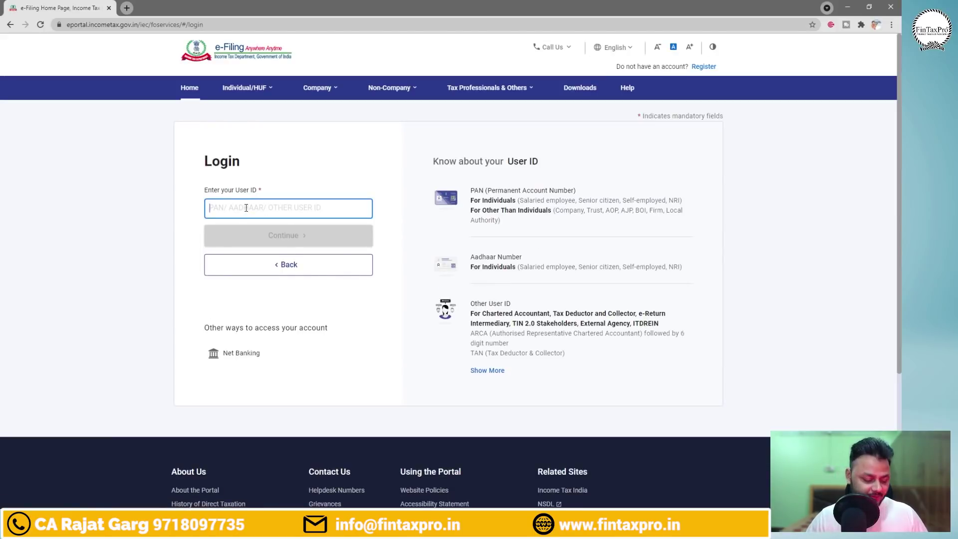
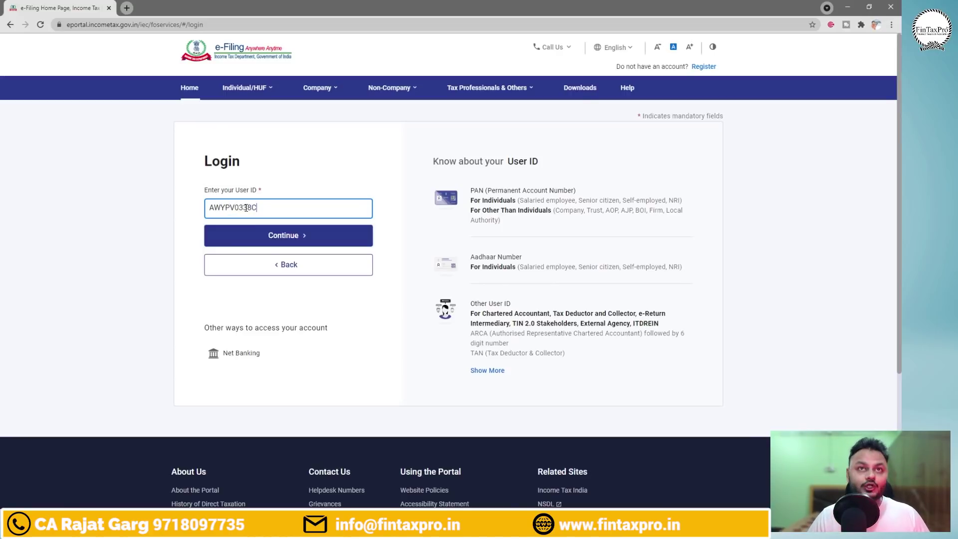
click(281, 237)
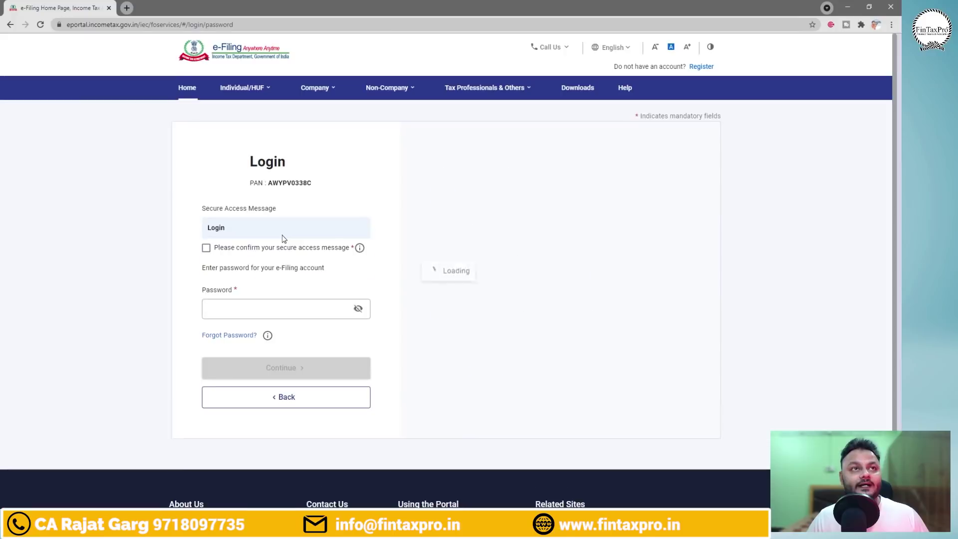
click(208, 247)
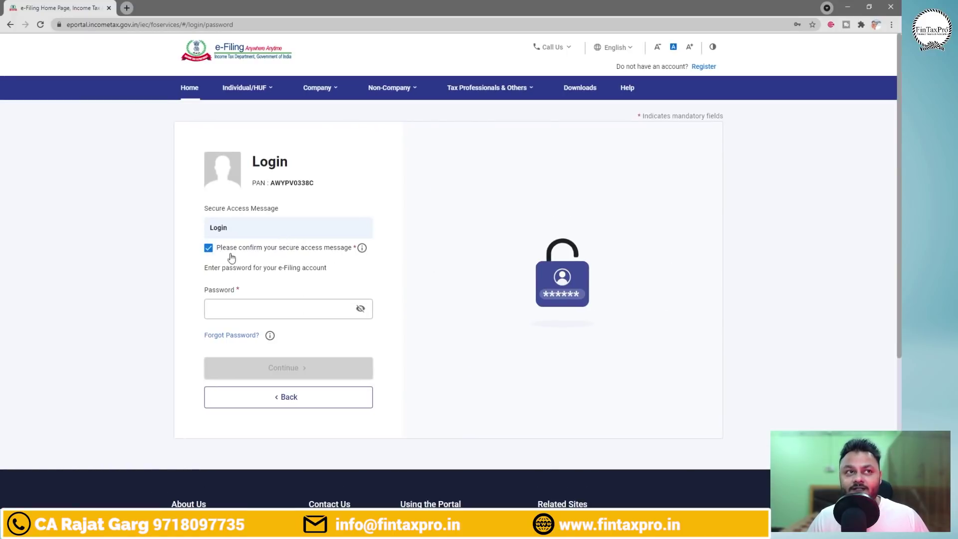
click(273, 310)
click(262, 333)
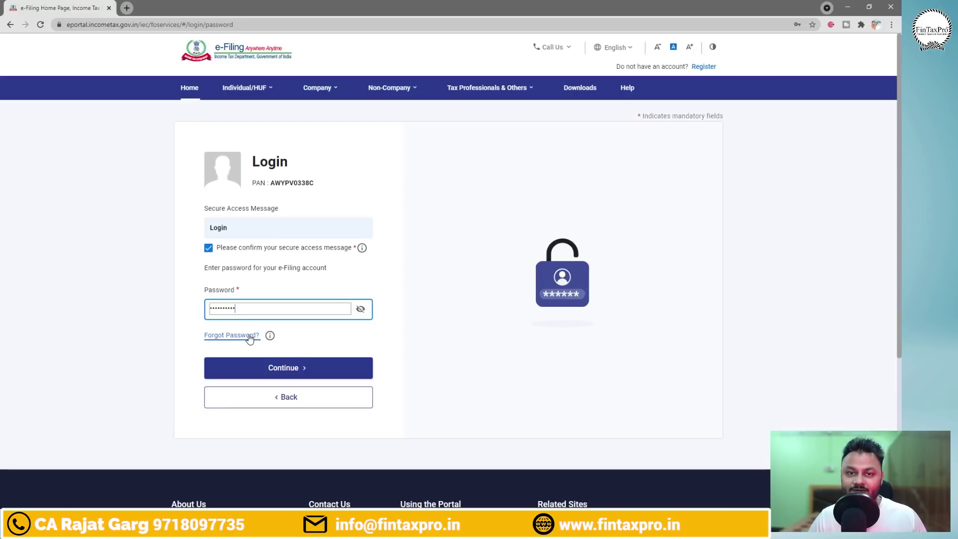
click(303, 368)
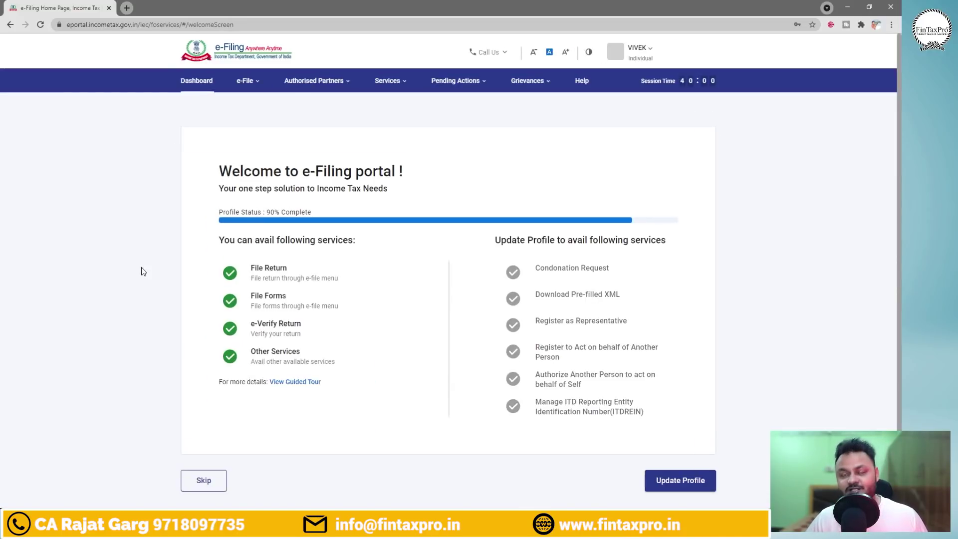
Point out the welcome panel's profile update and Skip options, then skip to the Dashboard.
drag(162, 117, 729, 455)
drag(625, 461, 728, 498)
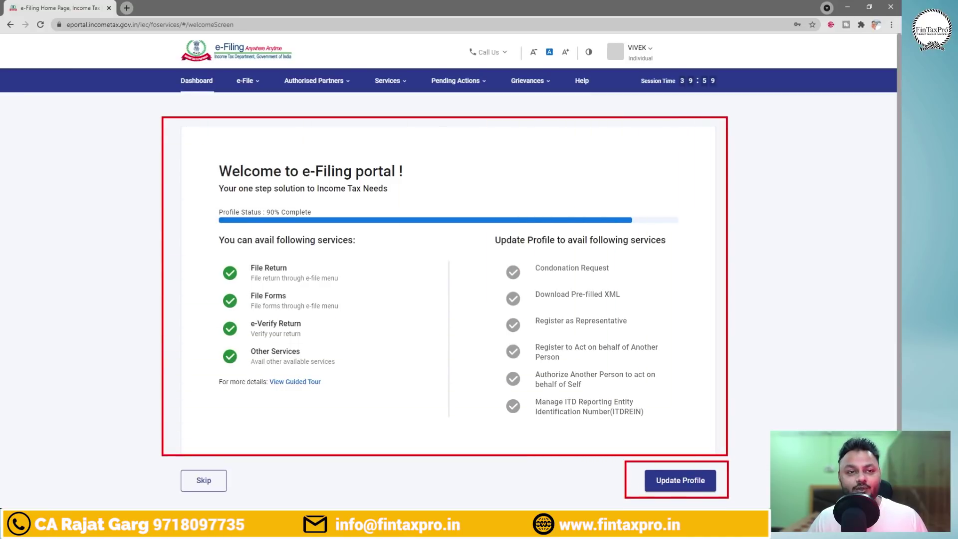
drag(154, 463, 248, 496)
key(Escape)
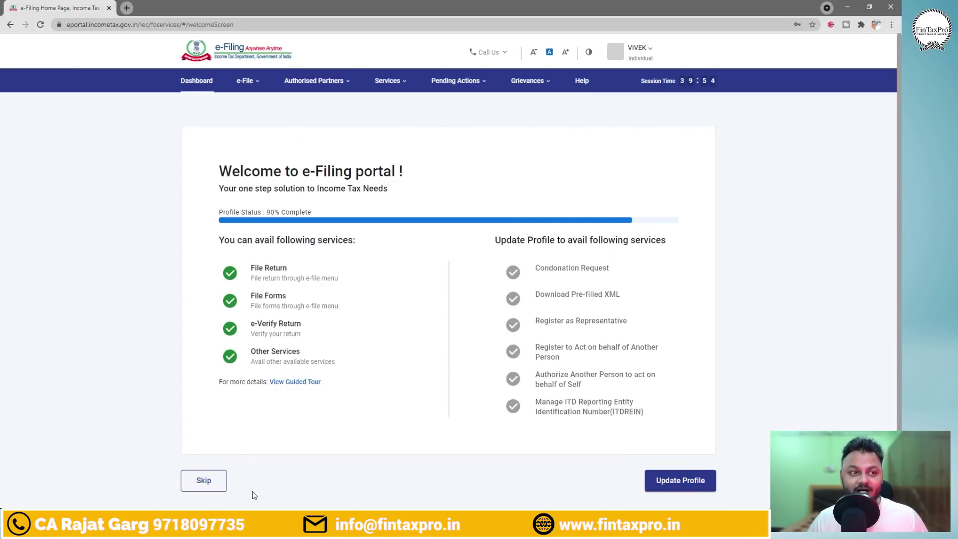
click(204, 480)
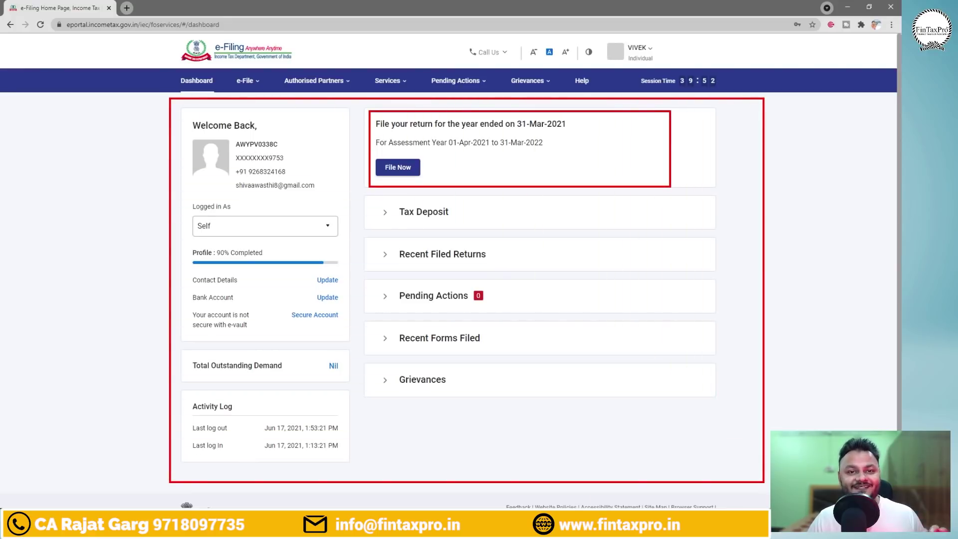
Annotate the 'File your return' card for the year ended 31-Mar-2021 and its File Now button.
drag(680, 169, 714, 144)
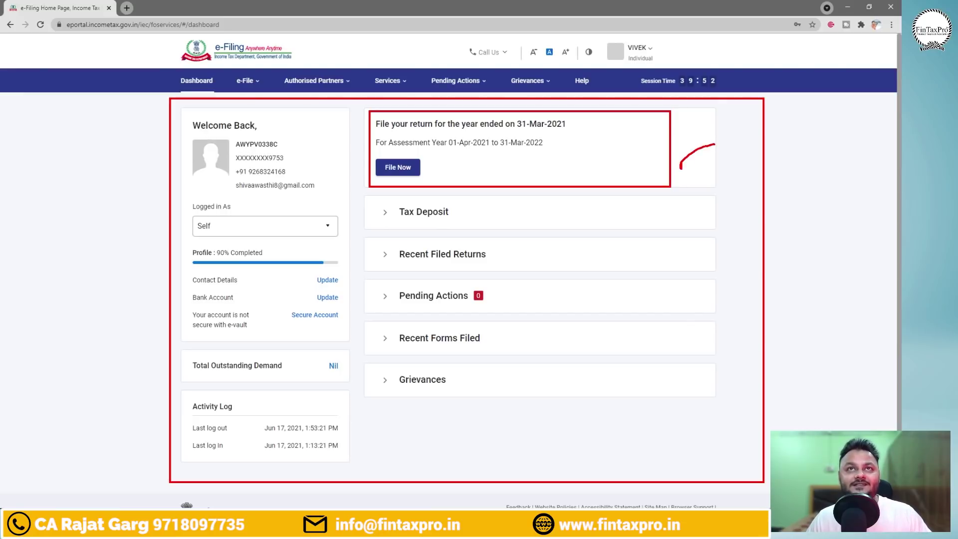
drag(510, 130, 574, 130)
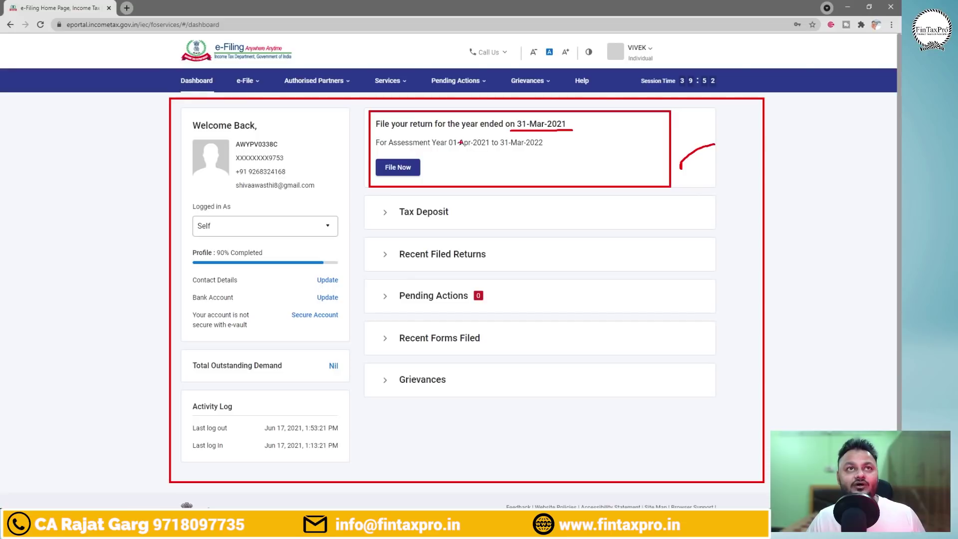
mouse_move(365, 132)
mouse_down()
mouse_move(380, 141)
mouse_move(564, 151)
mouse_up()
drag(364, 151, 441, 180)
key(Escape)
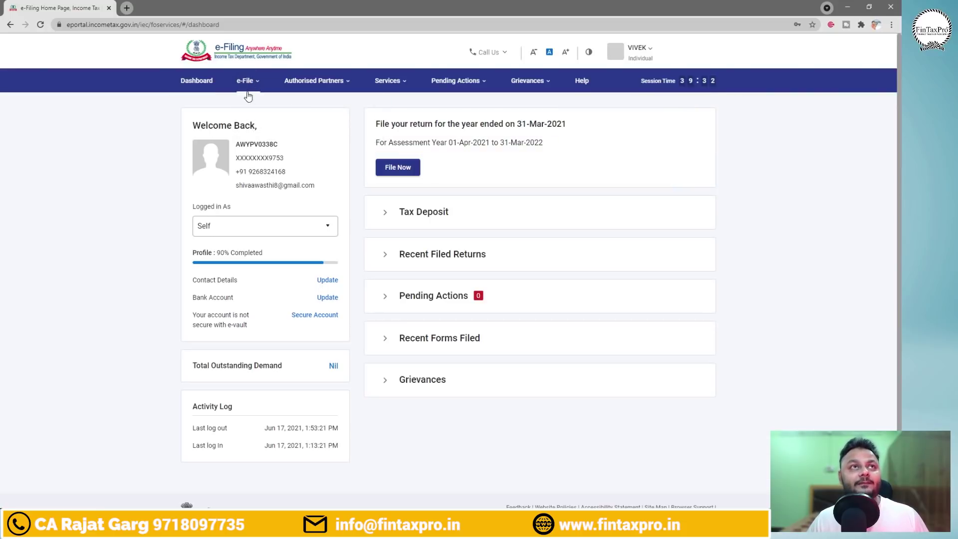
Highlight, then open the File Income Tax Return option from the e-File menu.
mouse_move(248, 80)
mouse_move(286, 106)
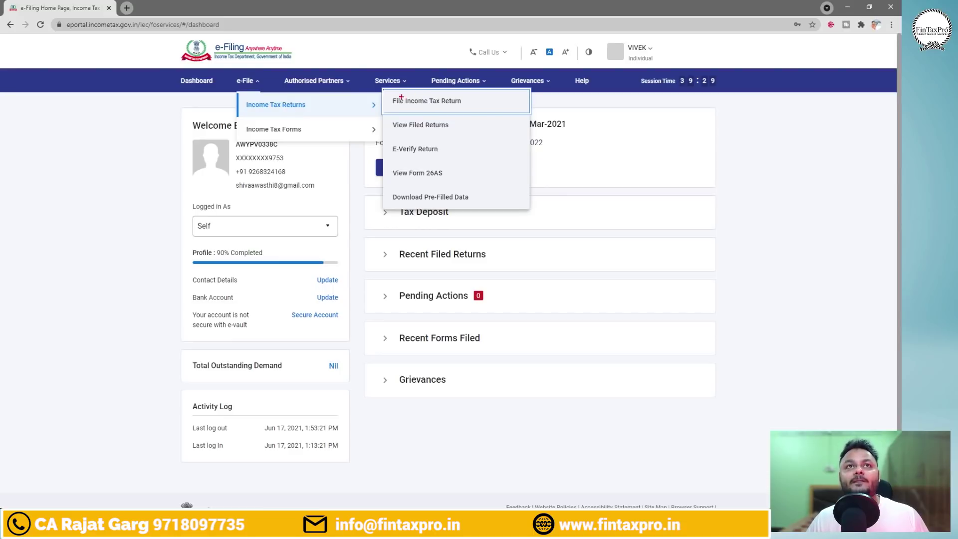
drag(388, 92, 484, 110)
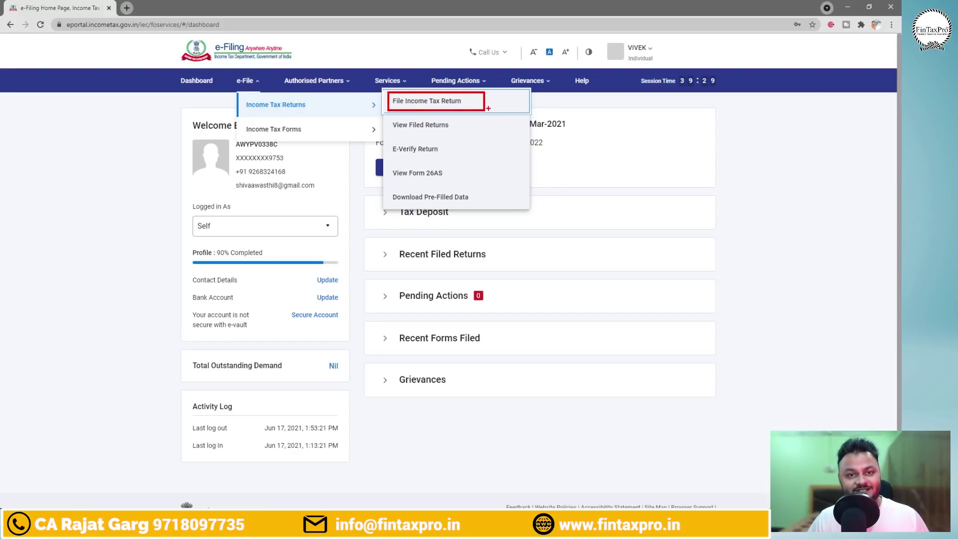
key(Escape)
mouse_move(248, 81)
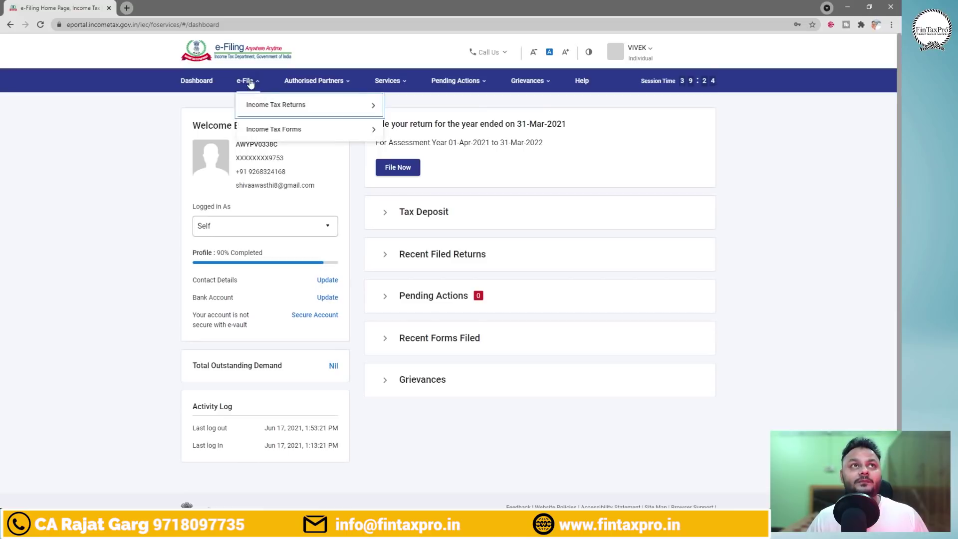
mouse_move(278, 105)
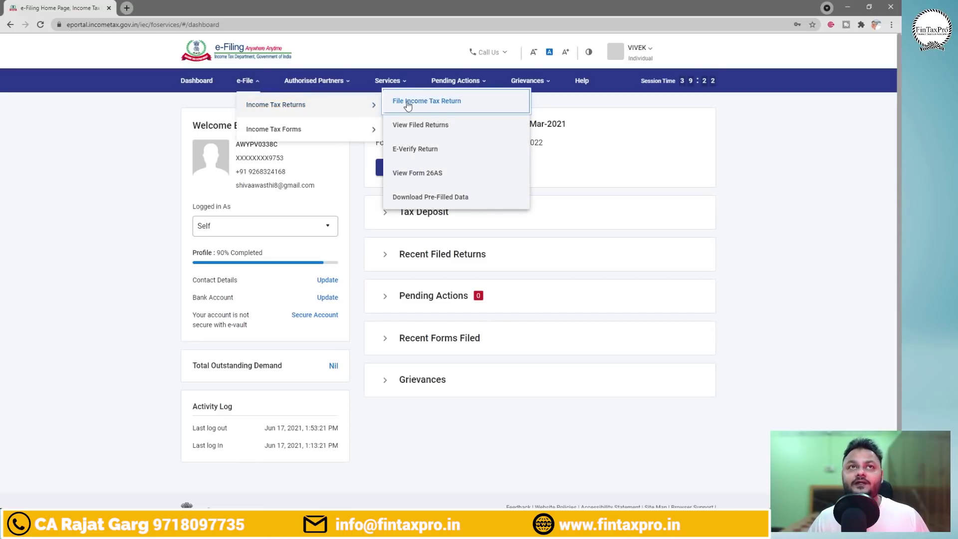
click(436, 100)
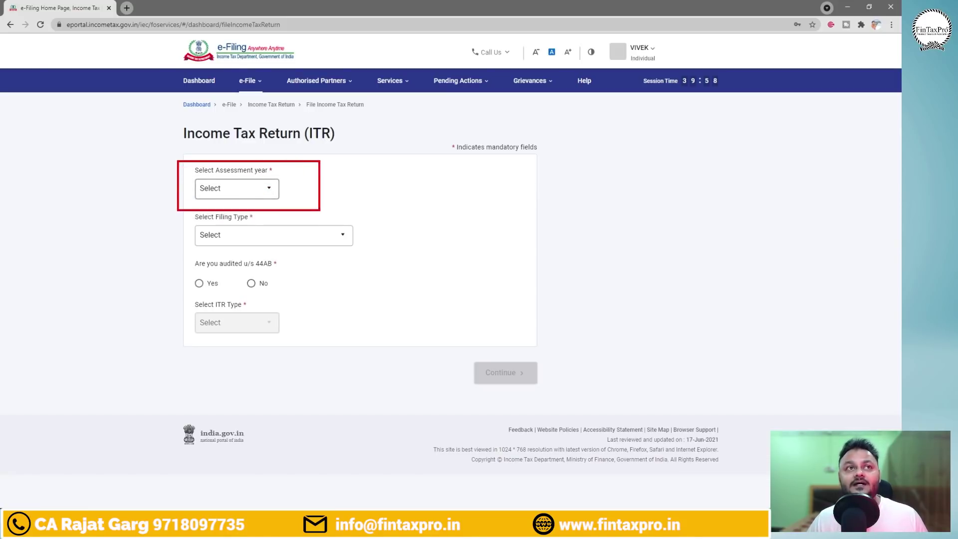
Select assessment year 2021-22 (Current A.Y.) and continue.
click(258, 191)
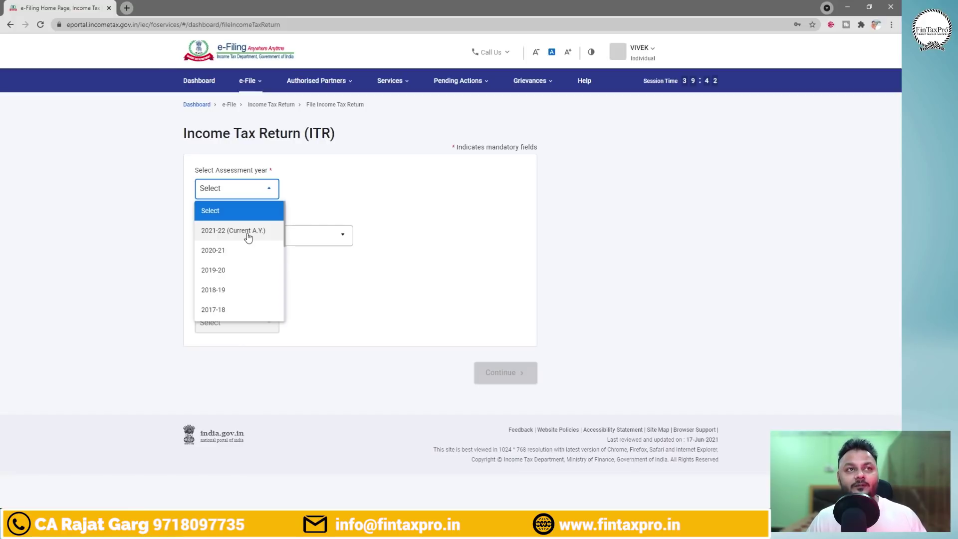
click(246, 231)
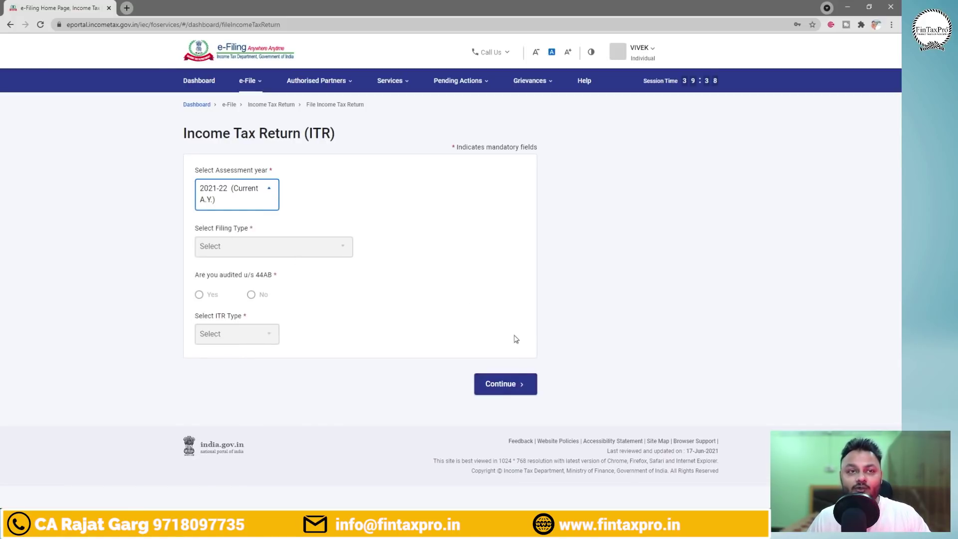
click(502, 383)
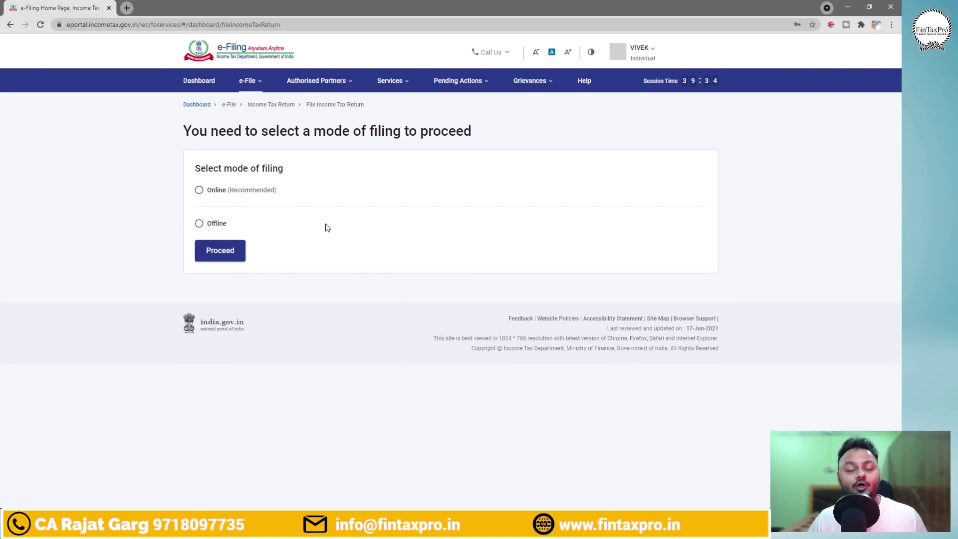
Choose Online (Recommended) filing and start a new return rather than resuming the saved ITR-1 draft.
click(198, 190)
click(230, 256)
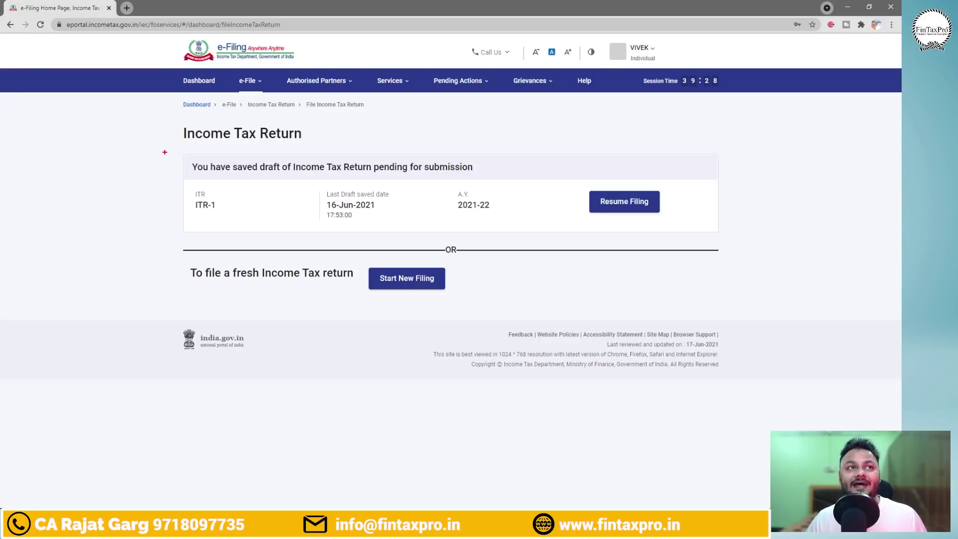
mouse_move(165, 152)
mouse_down()
mouse_move(654, 213)
mouse_move(733, 231)
mouse_up()
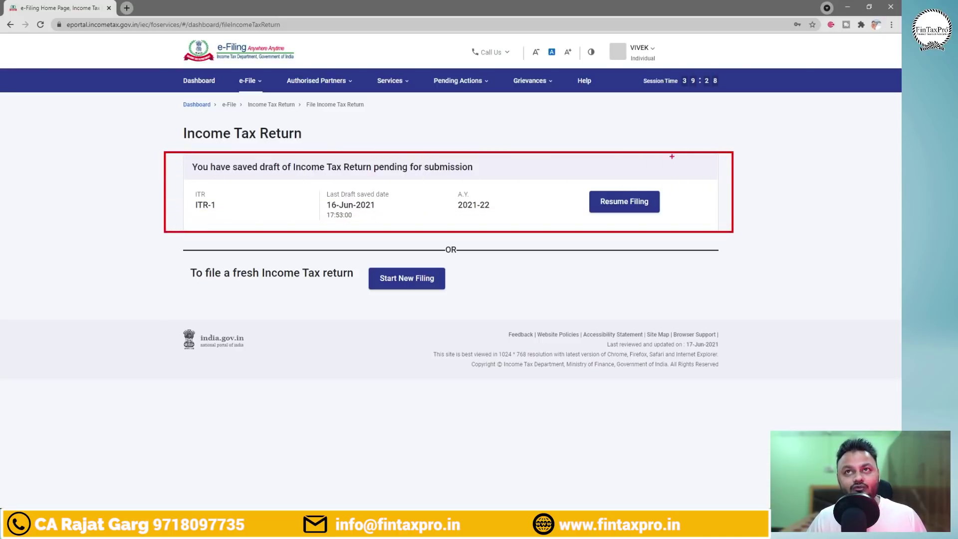
drag(748, 187, 784, 164)
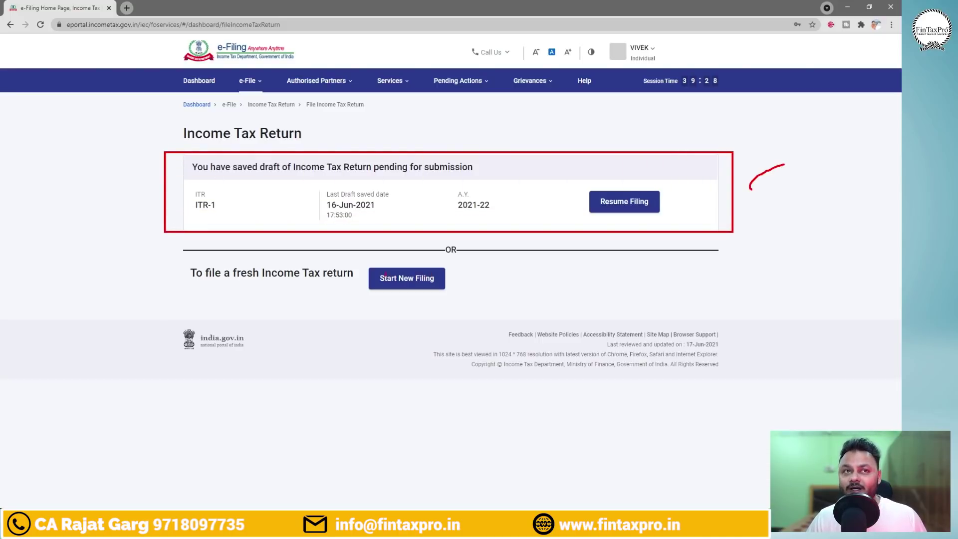
mouse_move(160, 257)
mouse_down()
mouse_move(338, 270)
mouse_move(484, 301)
mouse_up()
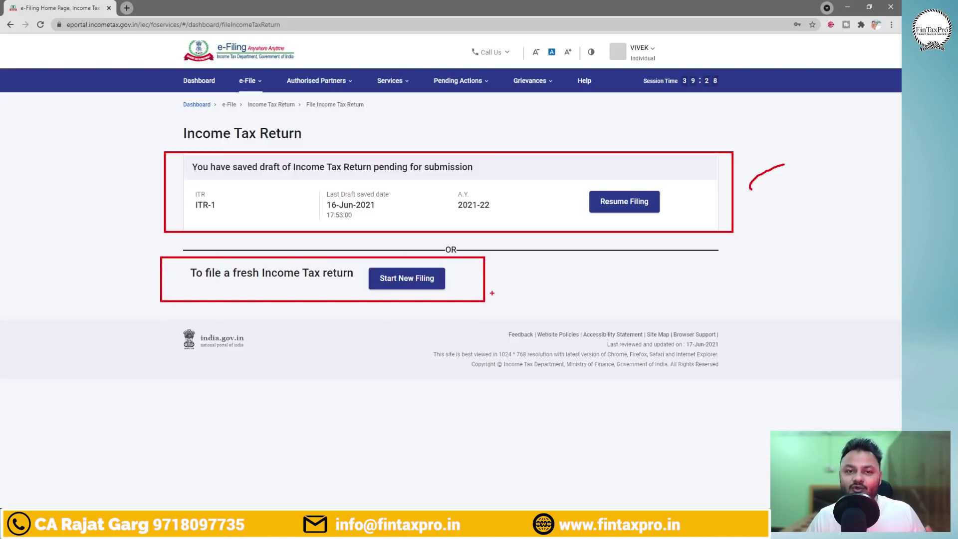
mouse_move(818, 189)
mouse_down()
mouse_move(778, 214)
mouse_move(838, 217)
mouse_up()
key(Escape)
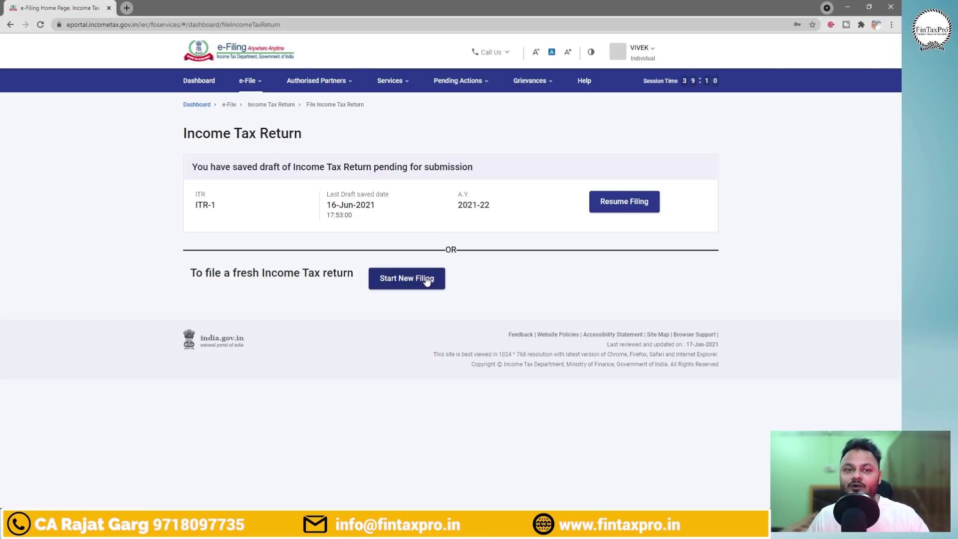
click(426, 281)
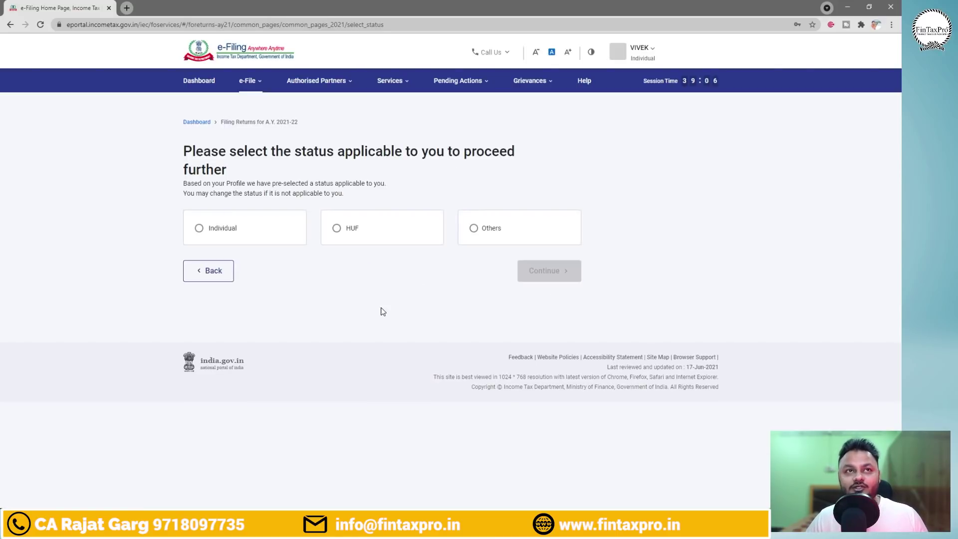
Mark the Individual, HUF and Others status options, then select Individual and continue.
key(ctrl+2)
drag(164, 203, 315, 253)
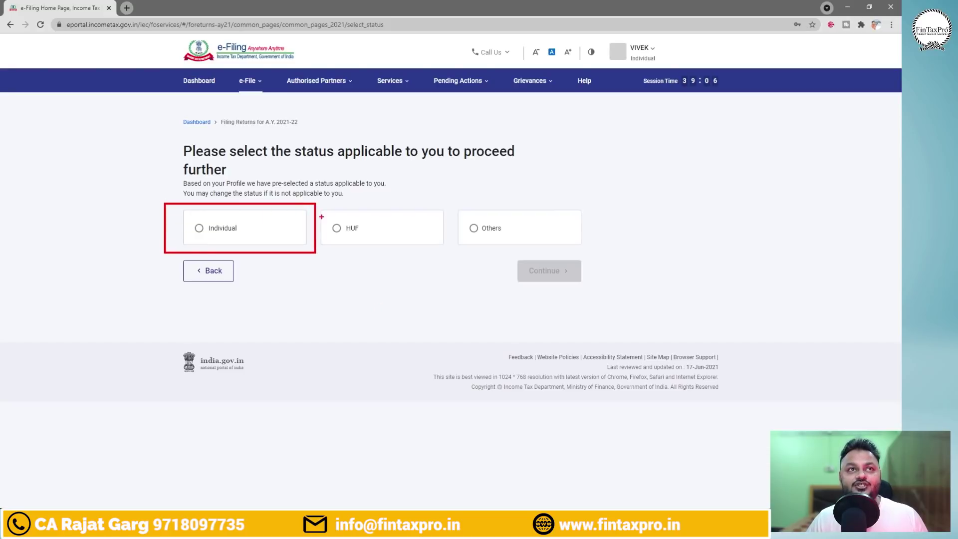
drag(317, 206, 439, 255)
drag(447, 212, 583, 254)
key(Escape)
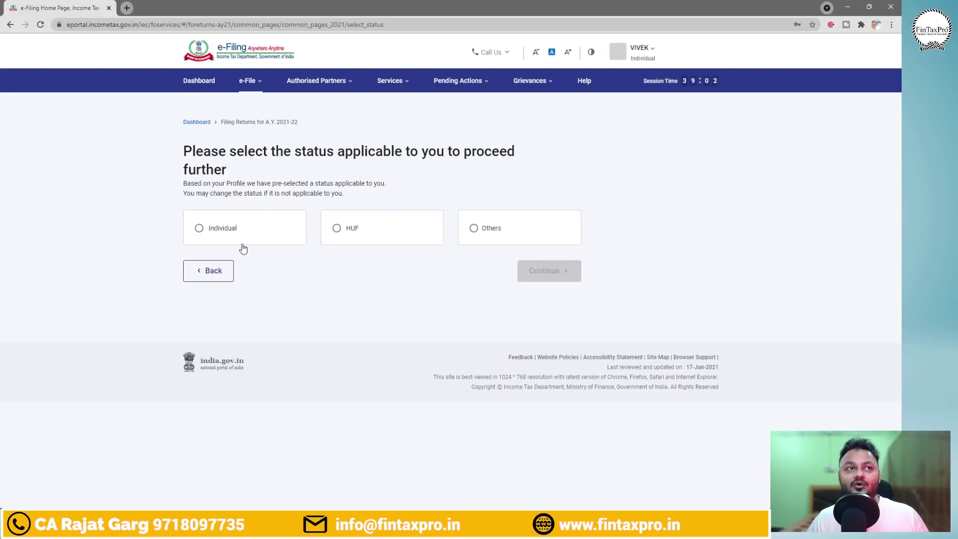
click(199, 228)
click(554, 274)
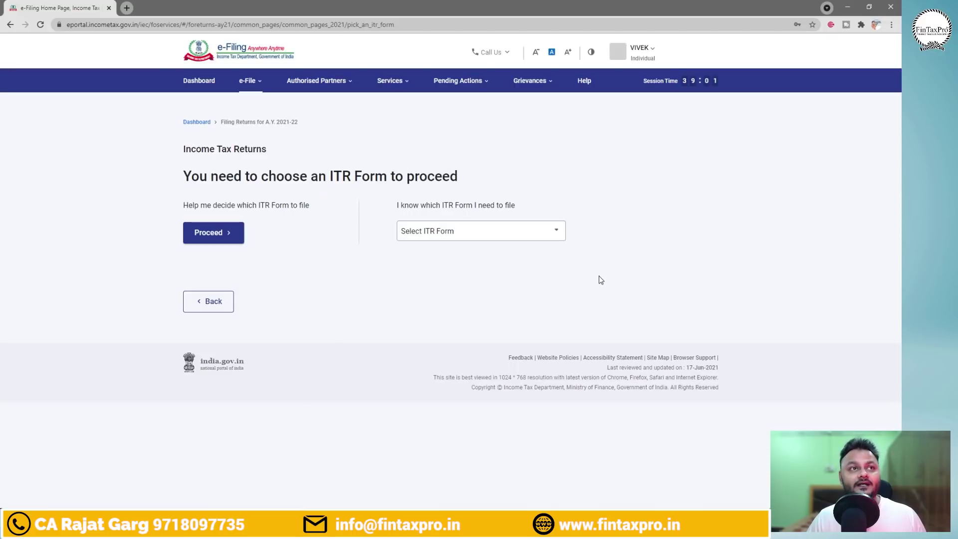
Note ITR-1 beside the form picker, then select ITR - 1 and proceed with it.
key(ctrl+2)
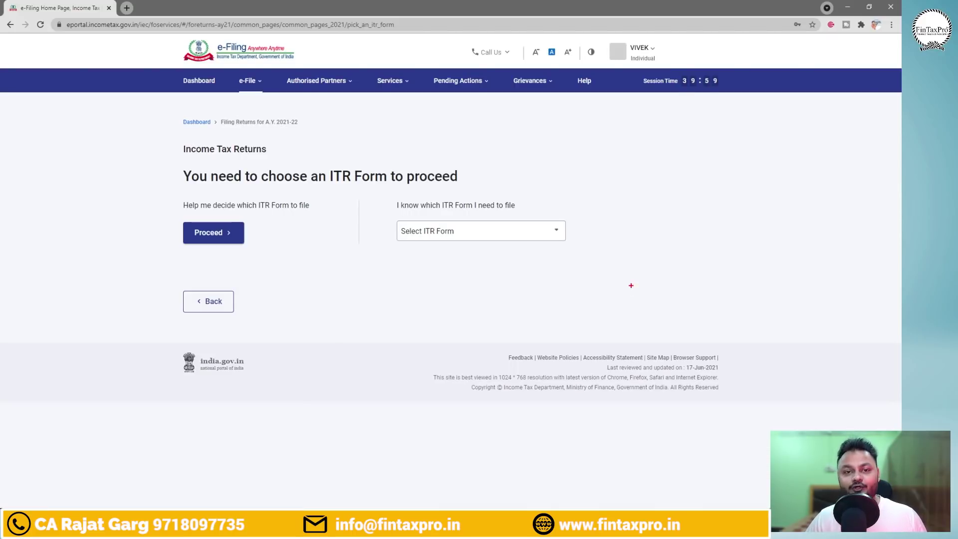
drag(387, 194, 605, 267)
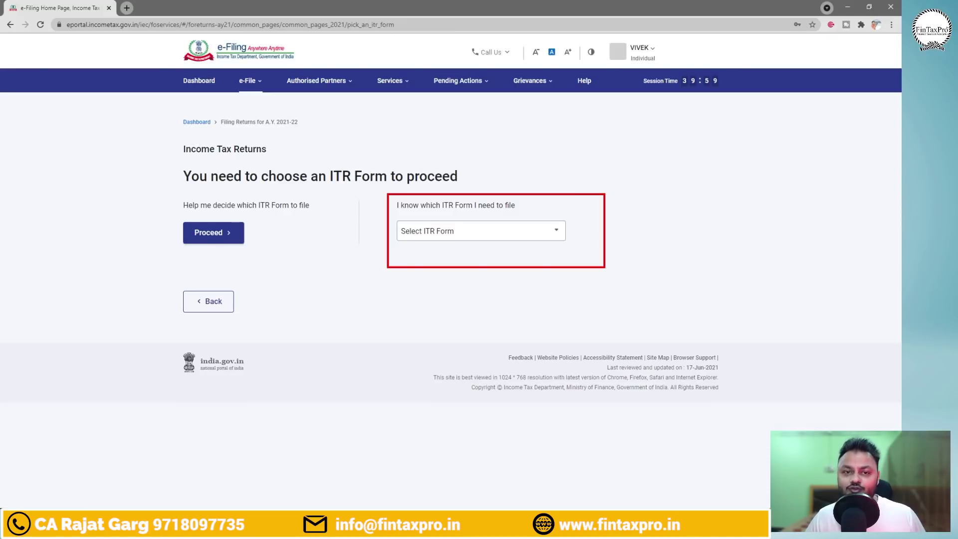
drag(658, 220, 664, 243)
drag(639, 213, 663, 206)
drag(653, 252, 678, 245)
drag(670, 215, 706, 211)
mouse_move(699, 214)
mouse_down()
mouse_move(711, 238)
mouse_move(726, 235)
mouse_up()
mouse_move(726, 208)
mouse_down()
mouse_move(743, 231)
mouse_move(759, 223)
mouse_up()
drag(759, 217, 765, 233)
drag(786, 201, 784, 217)
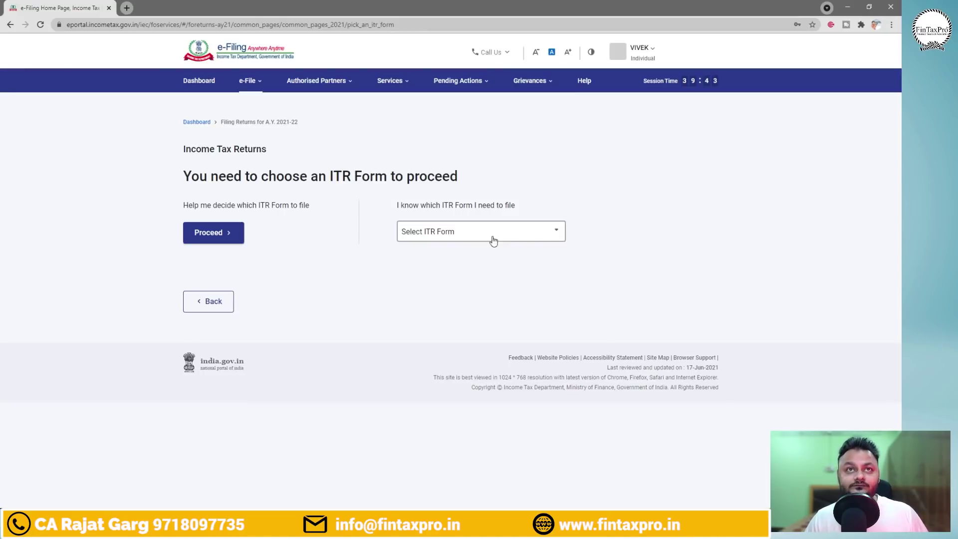
click(558, 235)
click(450, 275)
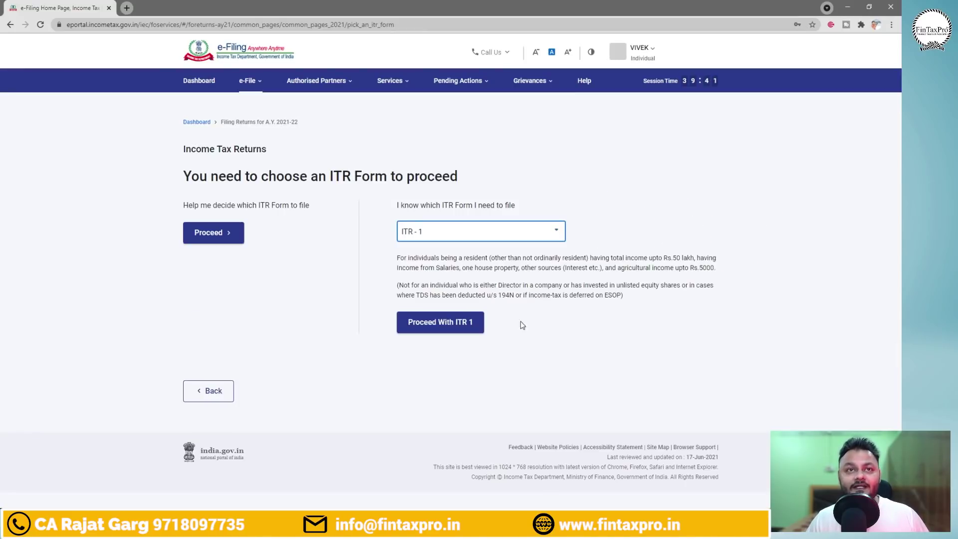
click(451, 327)
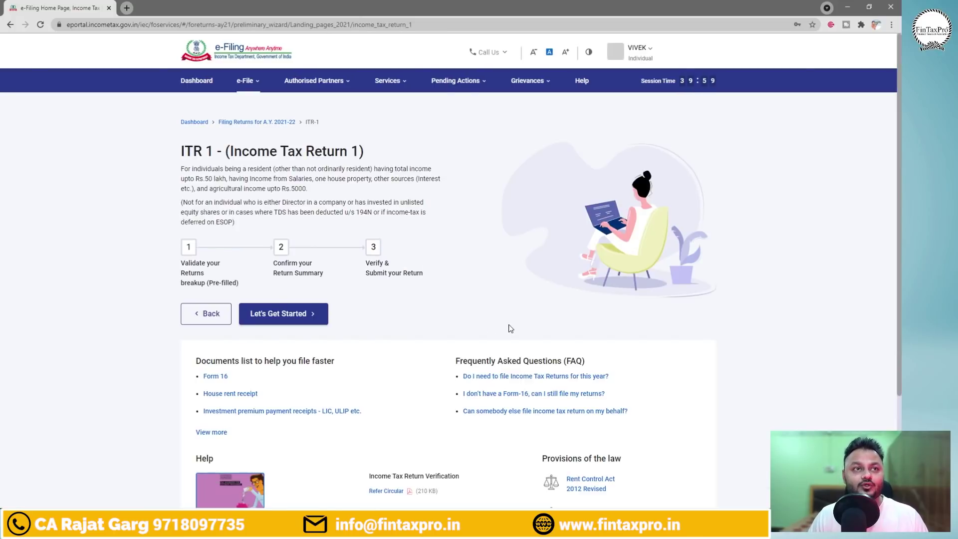
Begin the ITR-1 return and mark up the filing reasons, noting the basic exemption limit.
click(298, 315)
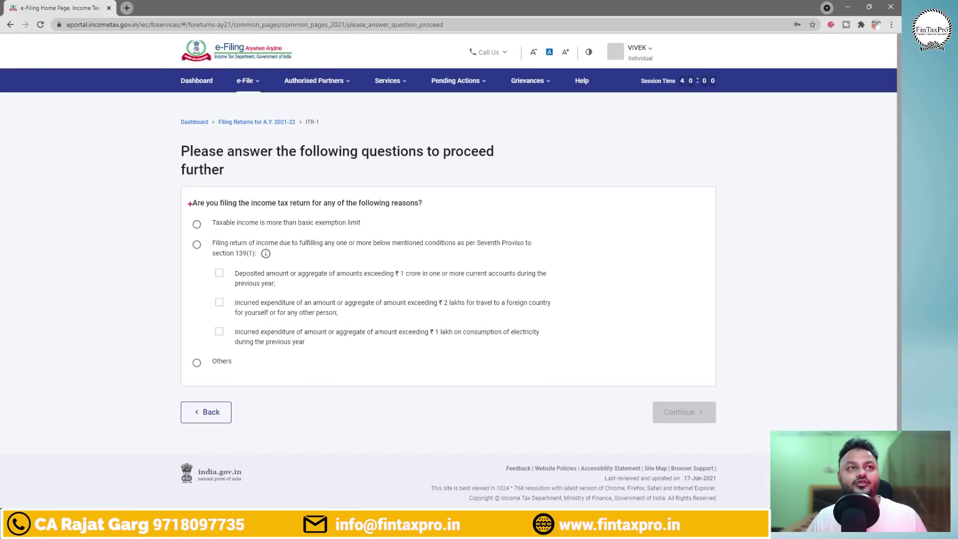
mouse_move(175, 210)
mouse_down()
mouse_move(317, 230)
mouse_move(614, 331)
mouse_move(627, 378)
mouse_up()
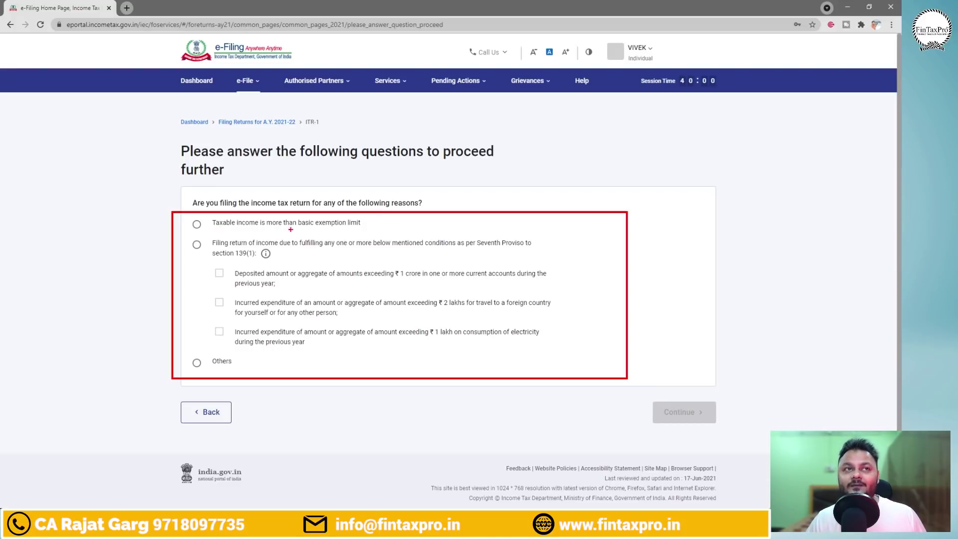
drag(300, 229, 364, 230)
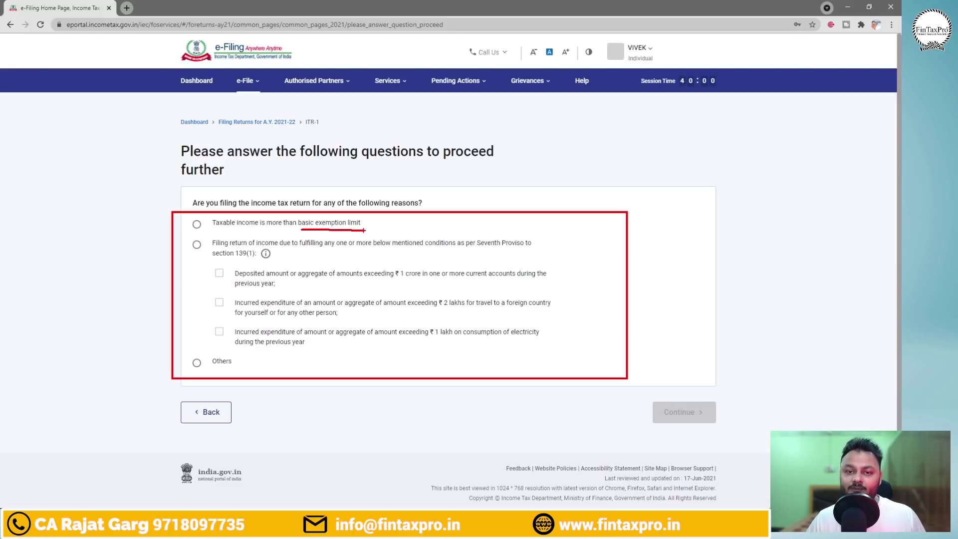
mouse_move(484, 196)
mouse_down()
mouse_move(488, 205)
mouse_move(518, 190)
mouse_move(514, 206)
mouse_move(535, 190)
mouse_move(599, 185)
mouse_up()
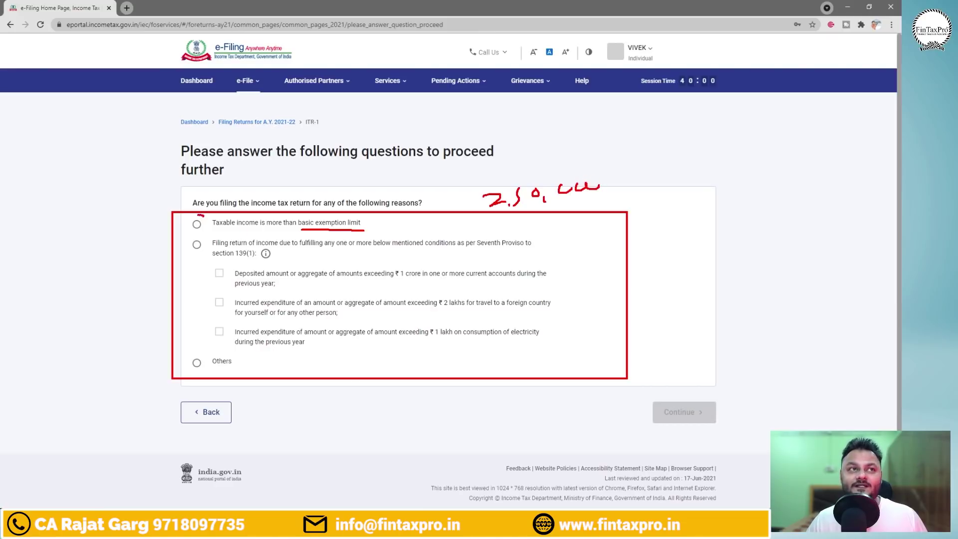
mouse_move(202, 215)
mouse_down()
mouse_move(220, 225)
mouse_move(205, 214)
mouse_up()
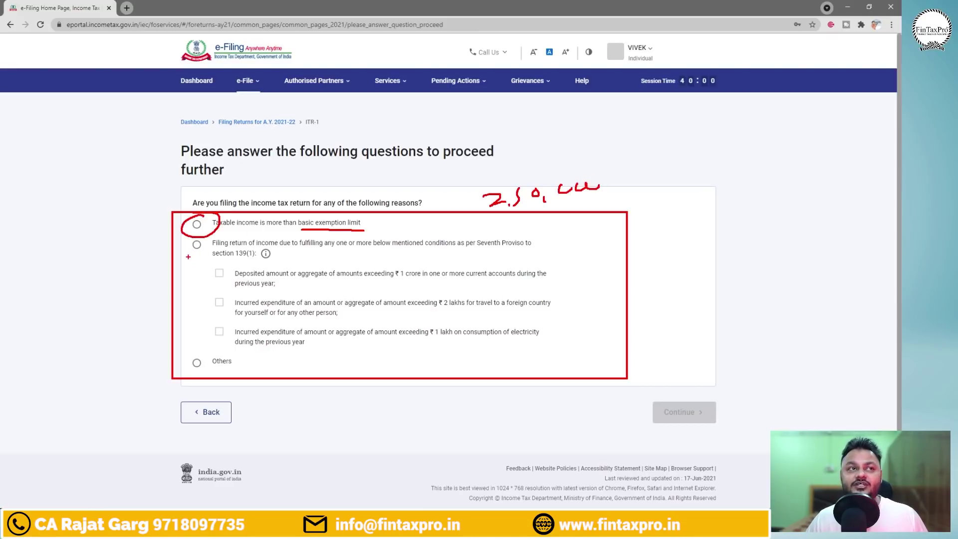
drag(188, 256, 202, 255)
drag(195, 370, 206, 369)
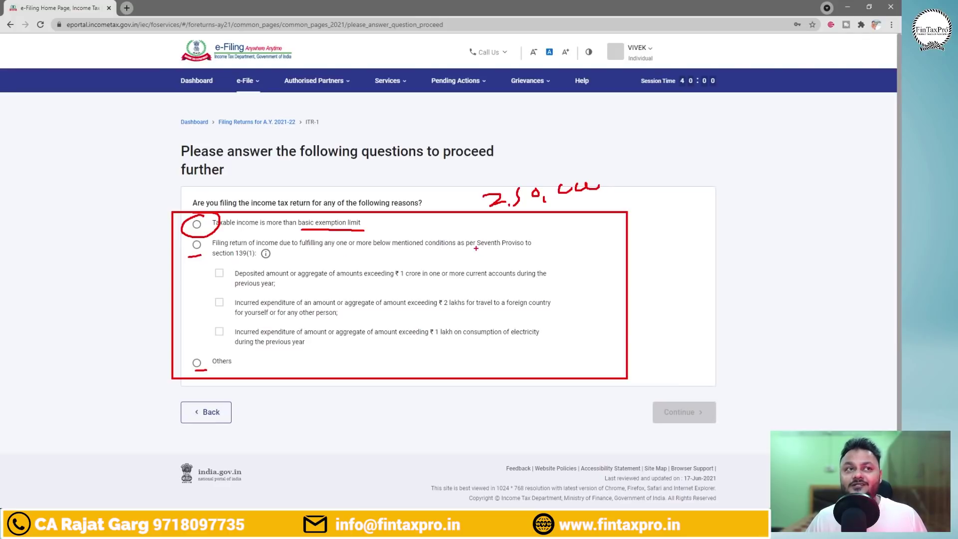
Annotate the Seventh Proviso conditions: ₹1 crore deposit, foreign travel, ₹1 lakh electricity.
drag(476, 248, 537, 247)
drag(202, 259, 291, 258)
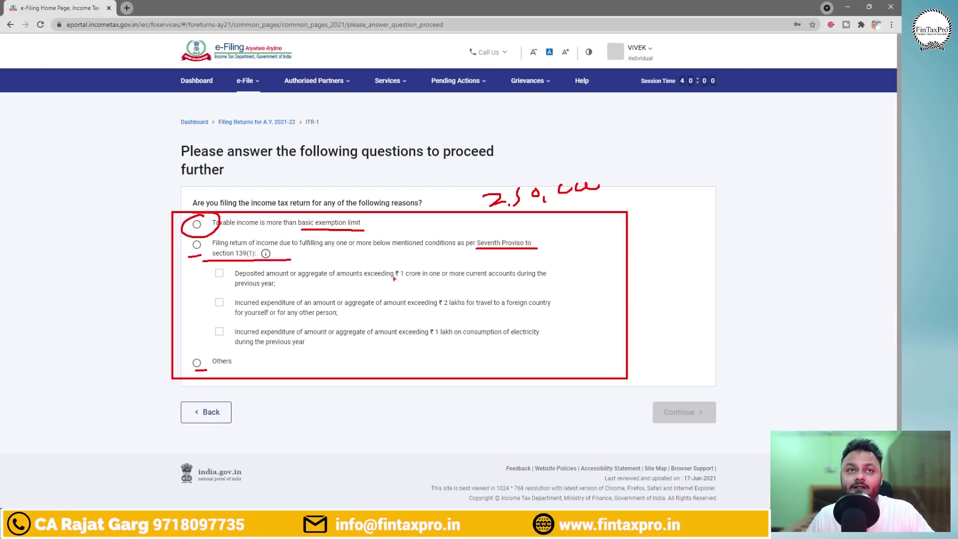
mouse_move(383, 279)
mouse_down()
mouse_move(432, 278)
mouse_move(540, 310)
mouse_up()
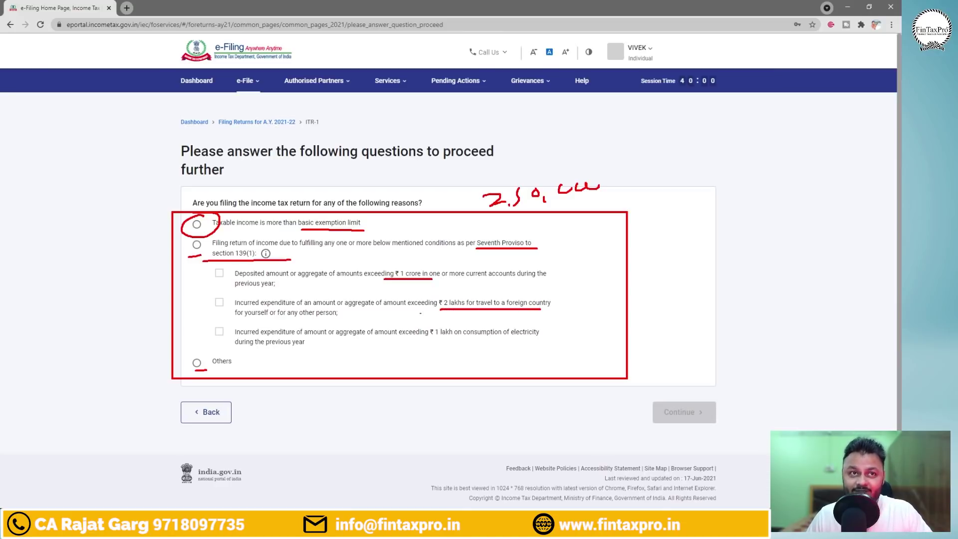
drag(430, 341, 537, 340)
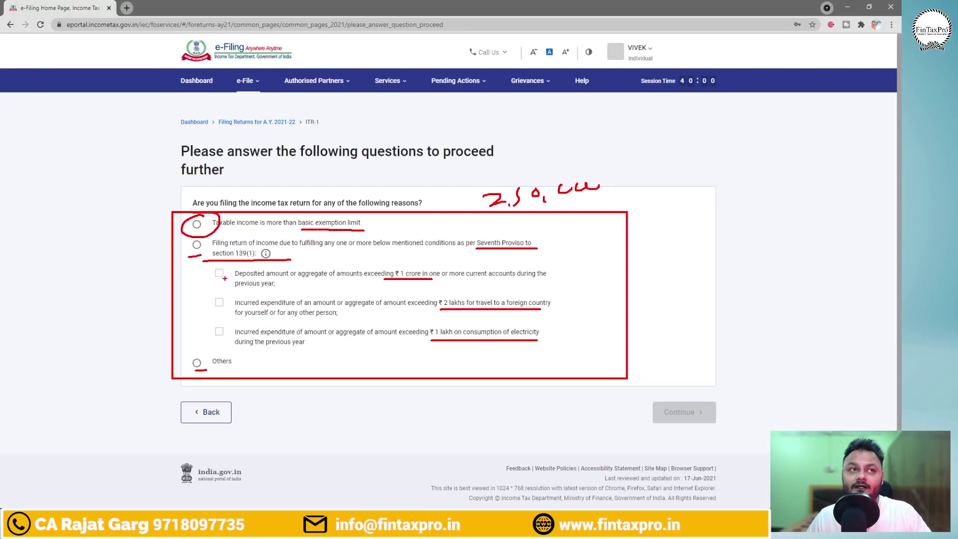
drag(229, 274, 236, 265)
drag(230, 303, 252, 296)
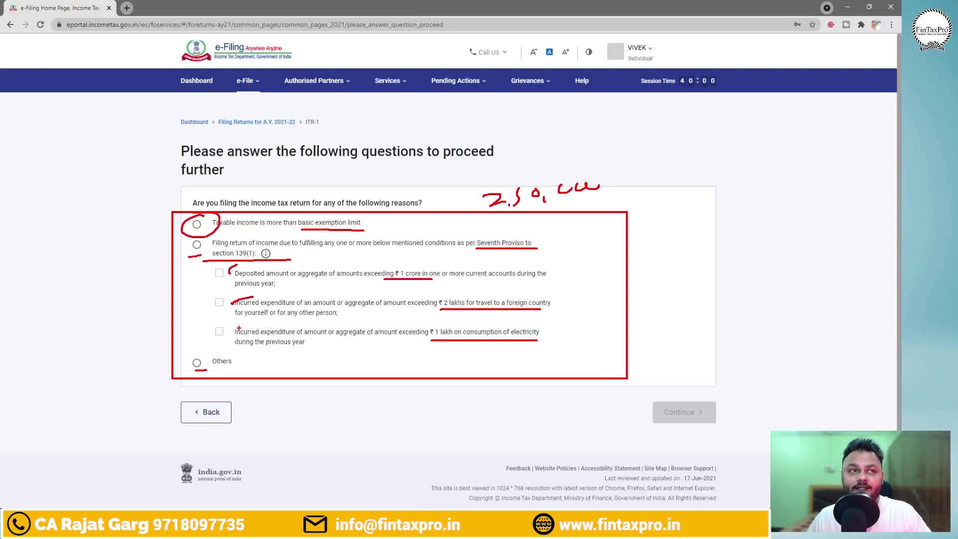
drag(233, 332, 255, 329)
key(Escape)
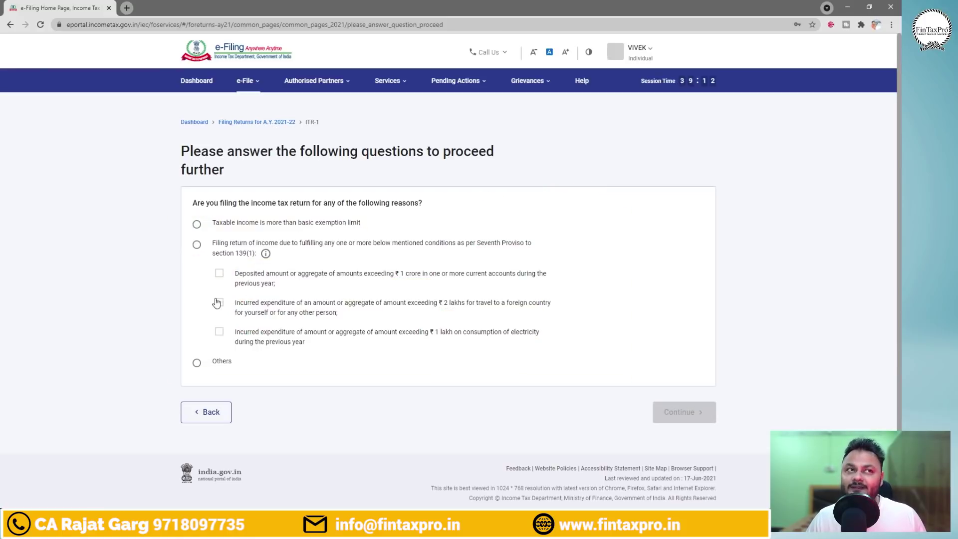
Try the Seventh Proviso conditions, then settle on 'Taxable income is more than basic exemption limit' and continue.
click(197, 224)
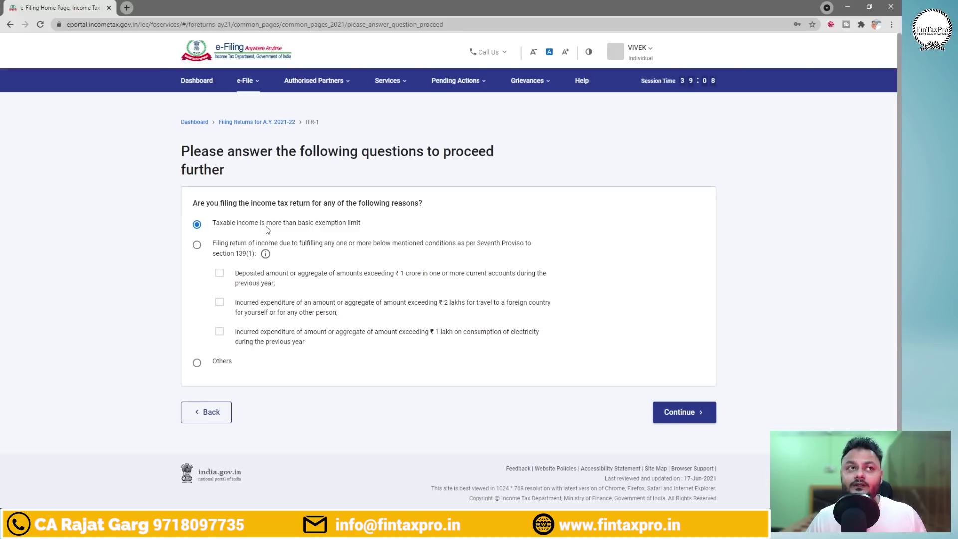
click(196, 245)
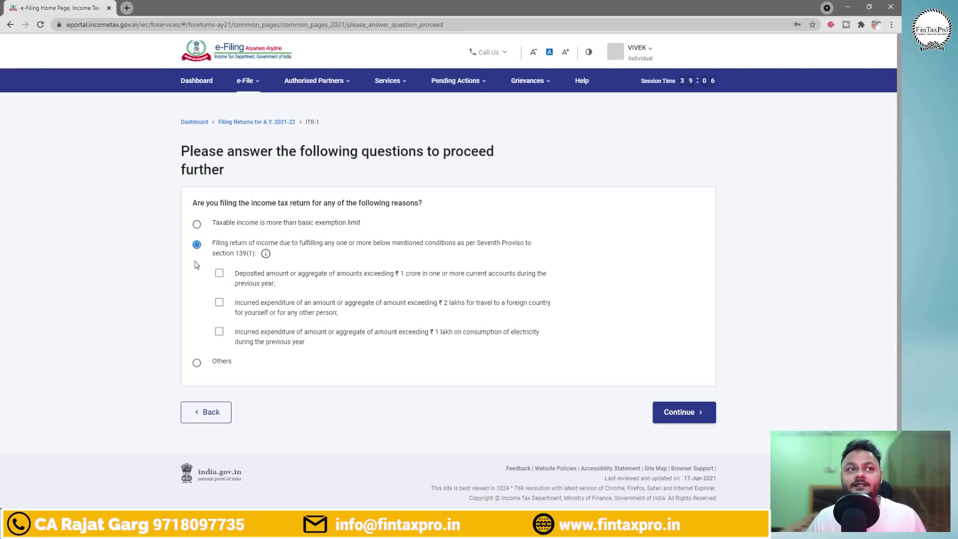
click(219, 302)
click(219, 333)
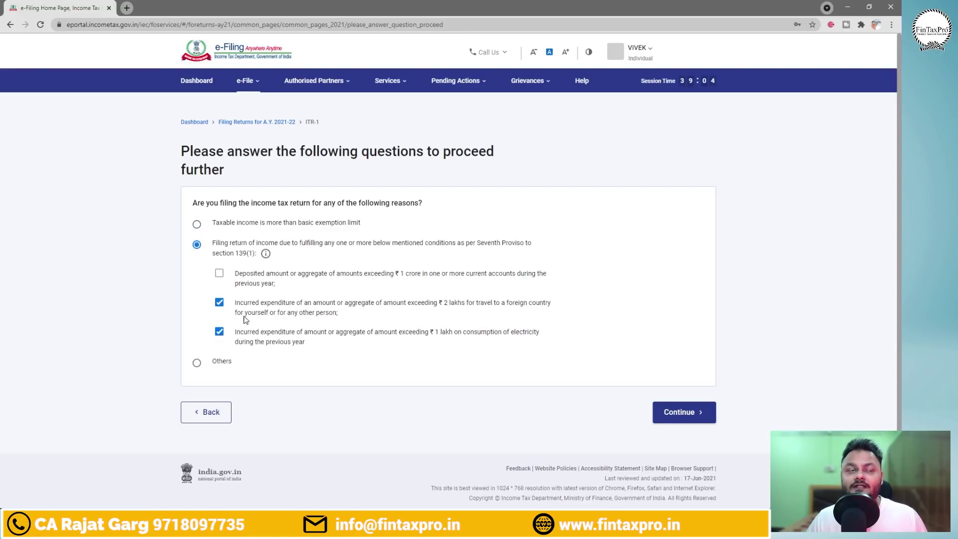
click(219, 274)
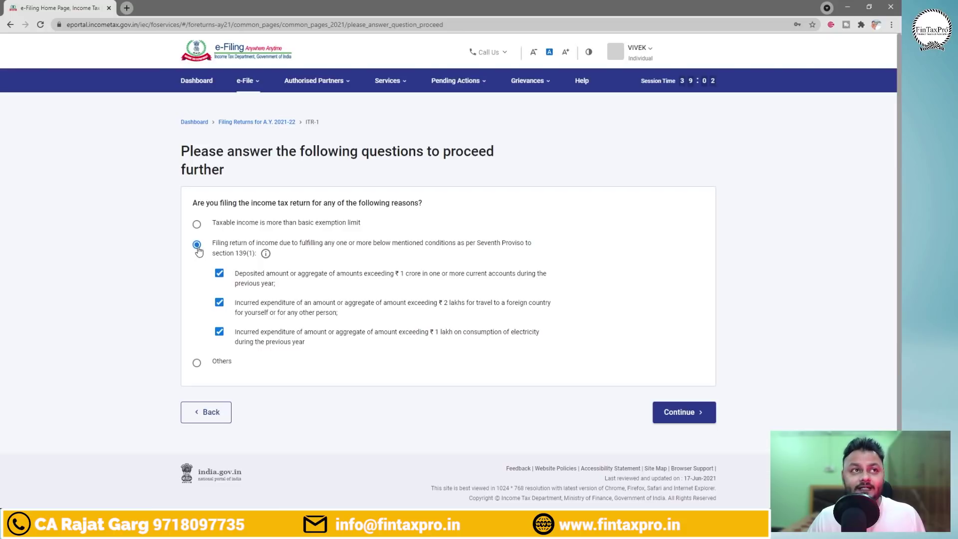
click(219, 274)
click(219, 302)
click(219, 330)
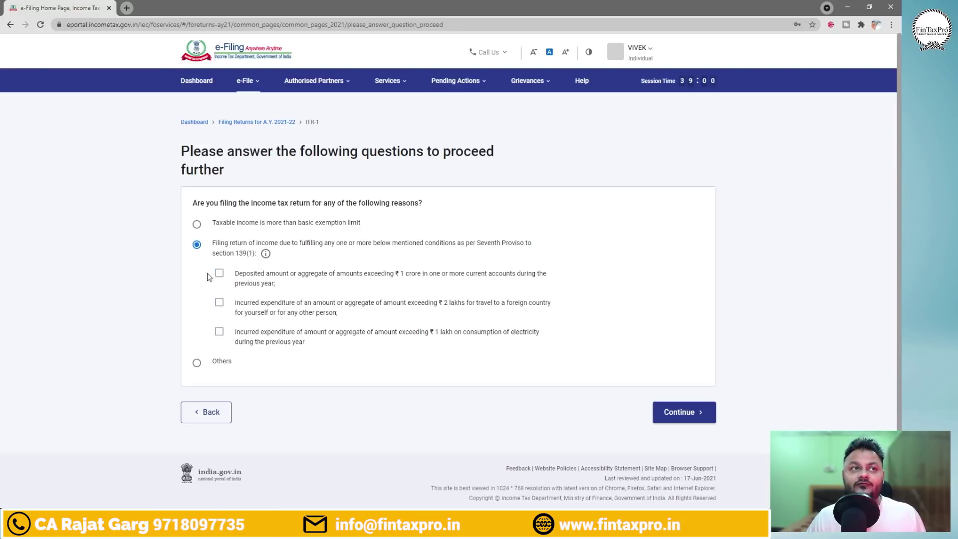
click(196, 224)
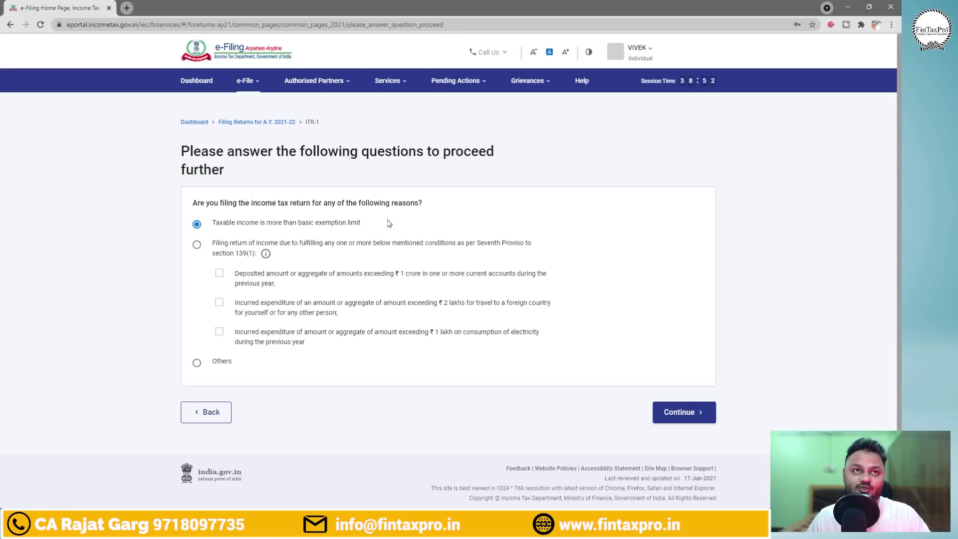
click(693, 413)
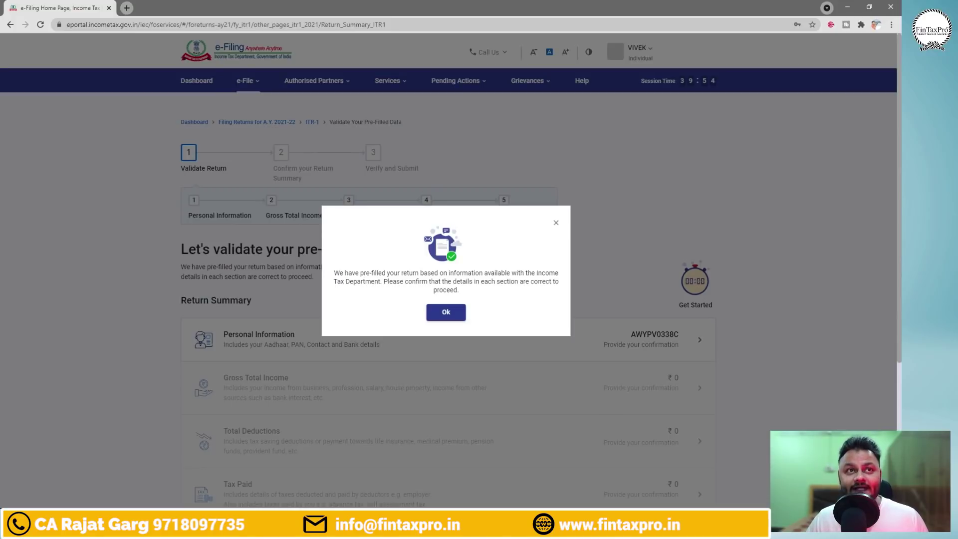
Outline and acknowledge the pre-filled data notice, then scroll down the Return Summary.
mouse_move(328, 263)
mouse_down()
mouse_move(366, 283)
mouse_move(570, 301)
mouse_move(564, 332)
mouse_up()
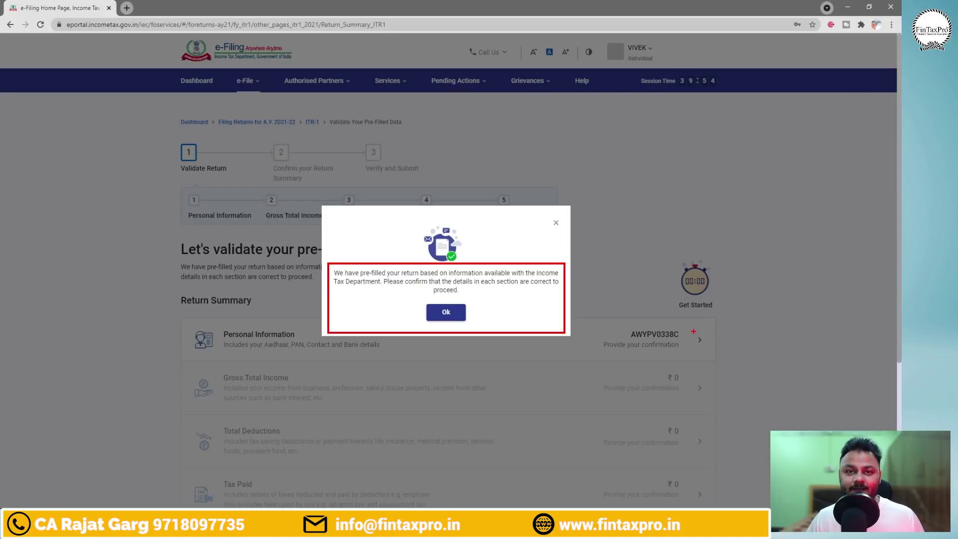
click(444, 312)
scroll(473, 326, down, 1)
scroll(474, 326, down, 2)
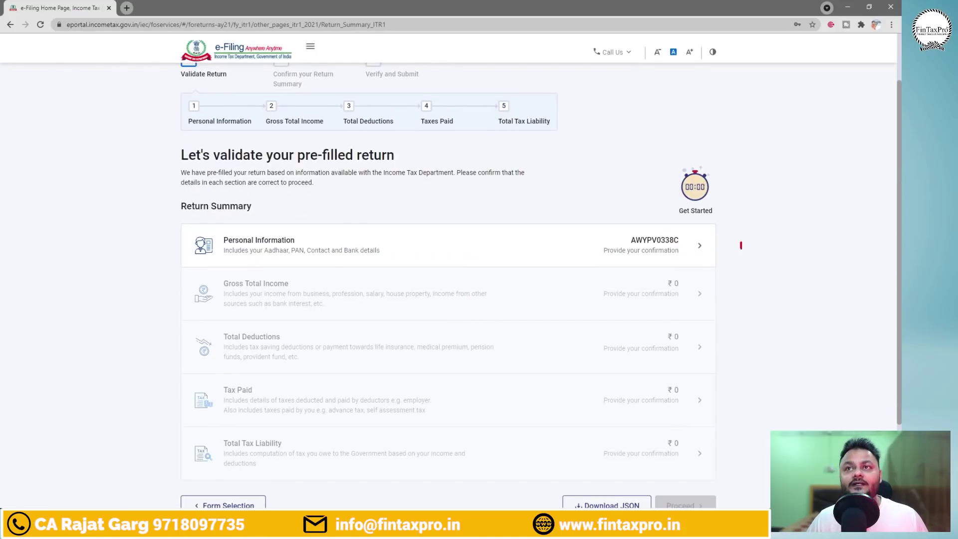
Number the Return Summary sections, clear the annotations, and open Personal Information.
drag(741, 245, 740, 254)
drag(731, 286, 748, 300)
drag(729, 341, 734, 359)
mouse_move(728, 392)
mouse_down()
mouse_move(740, 394)
mouse_move(740, 407)
mouse_up()
drag(741, 441, 731, 459)
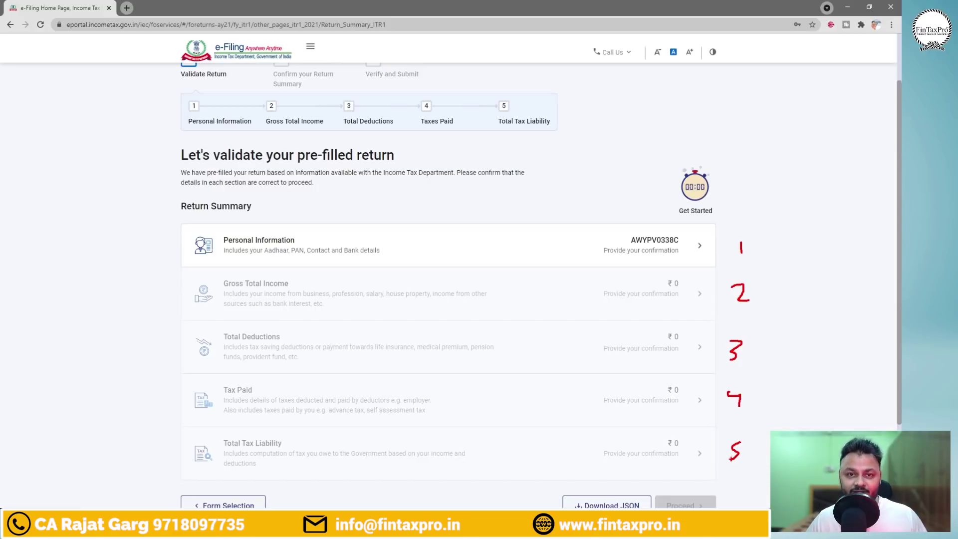
key(Escape)
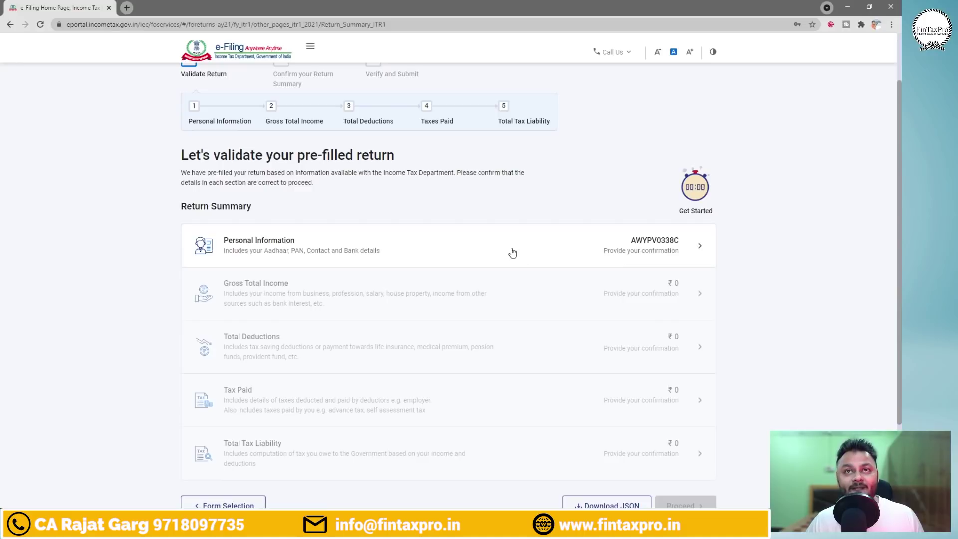
click(293, 247)
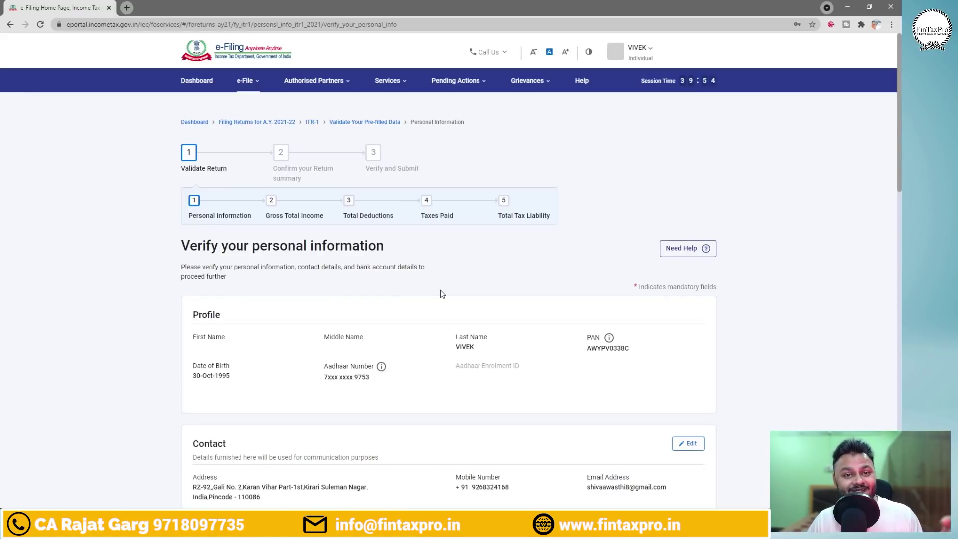
Scroll down to the Nature of Employment field, outline it, and show its choices.
scroll(452, 310, down, 2)
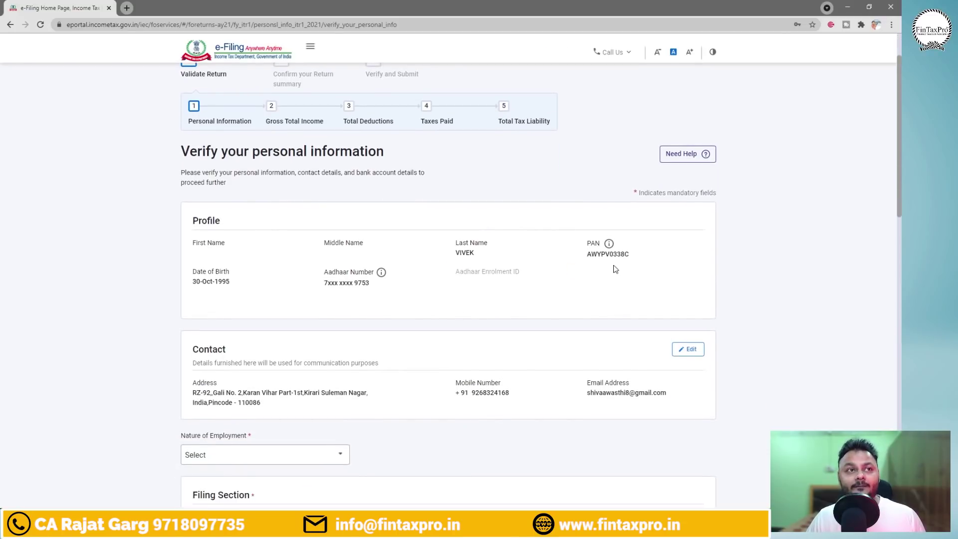
scroll(561, 271, down, 1)
scroll(279, 313, down, 1)
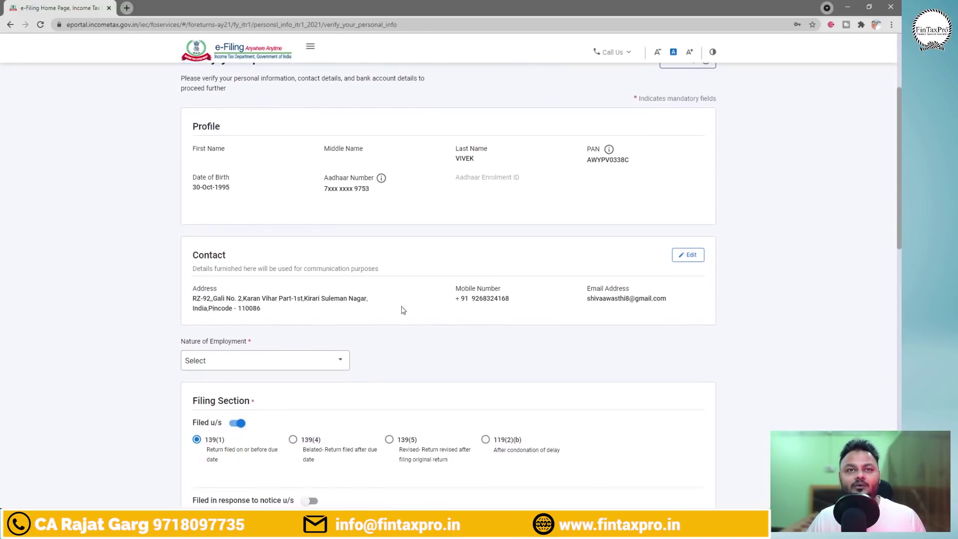
scroll(660, 312, down, 1)
scroll(660, 313, down, 1)
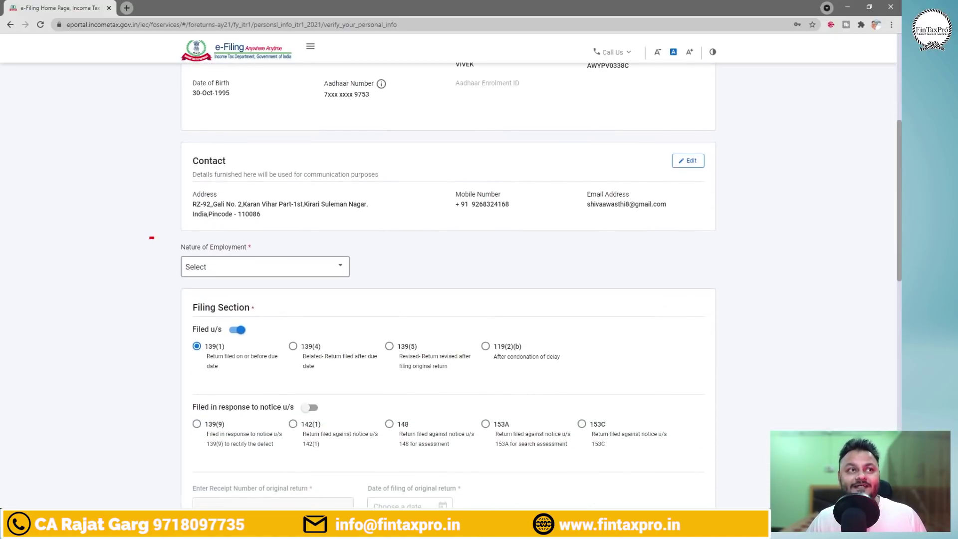
drag(151, 238, 392, 287)
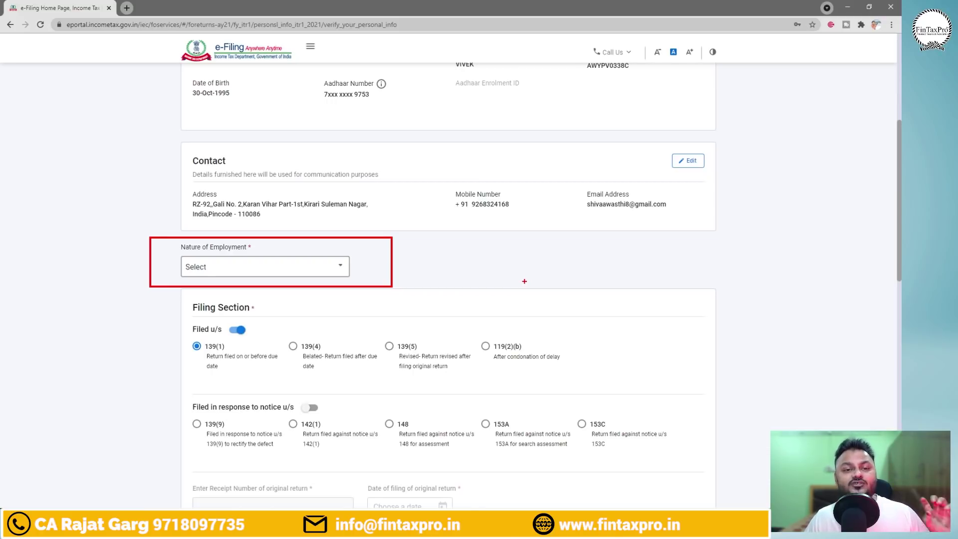
click(291, 272)
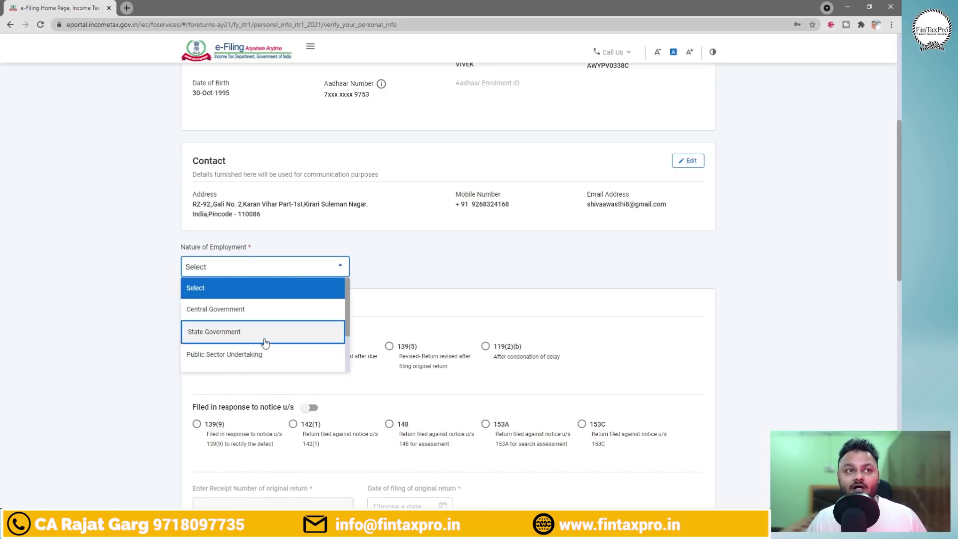
Mark the State and Central Government options, then select Central Government.
scroll(280, 348, down, 2)
scroll(275, 343, up, 2)
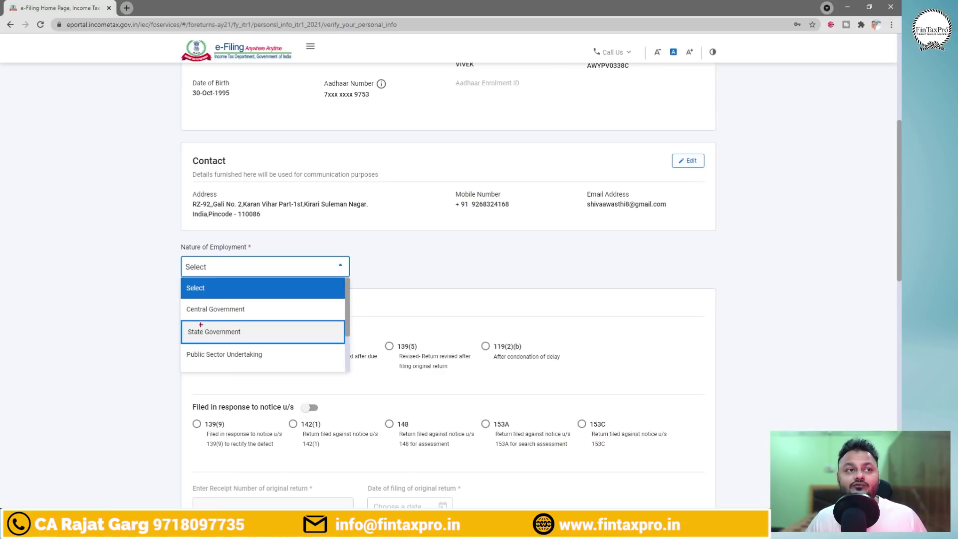
drag(173, 321, 269, 343)
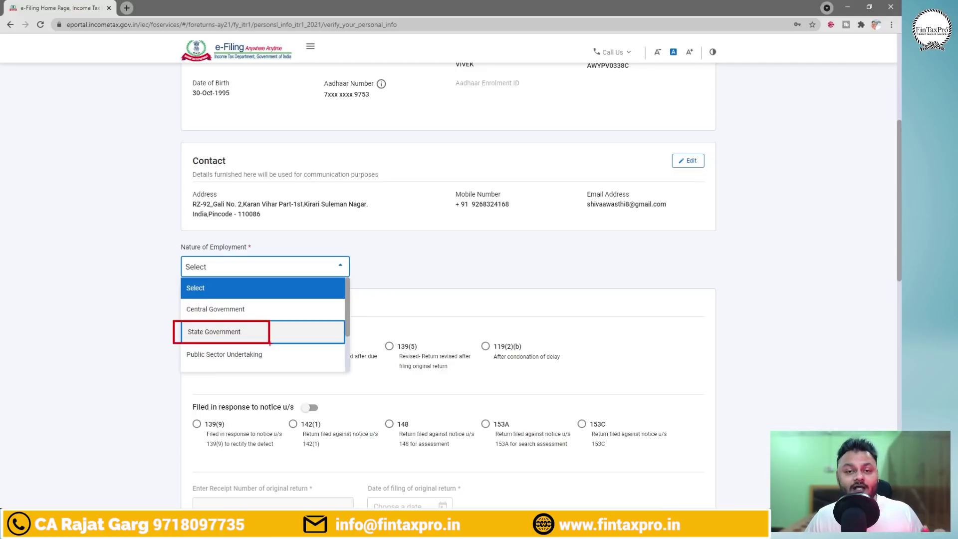
drag(296, 337, 323, 328)
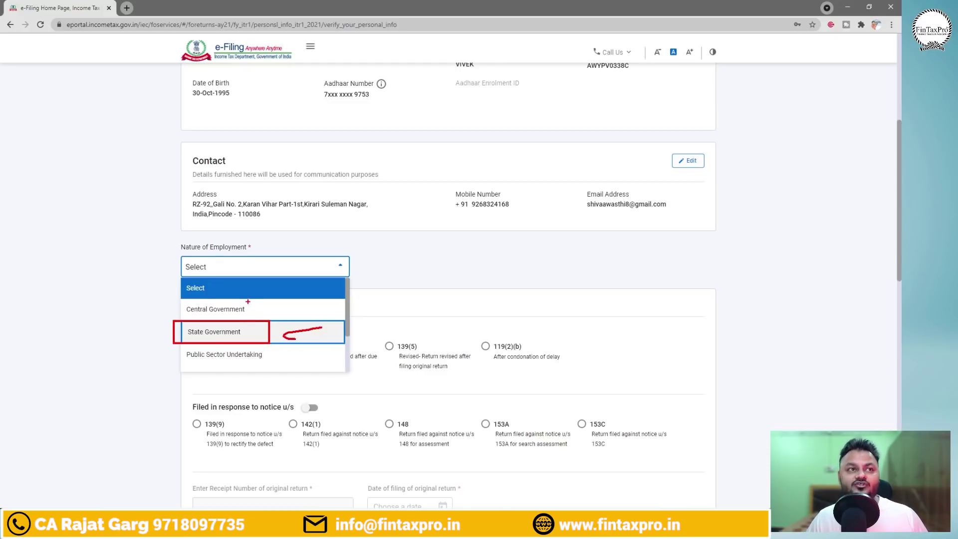
mouse_move(251, 301)
mouse_down()
mouse_move(181, 312)
mouse_move(314, 288)
mouse_up()
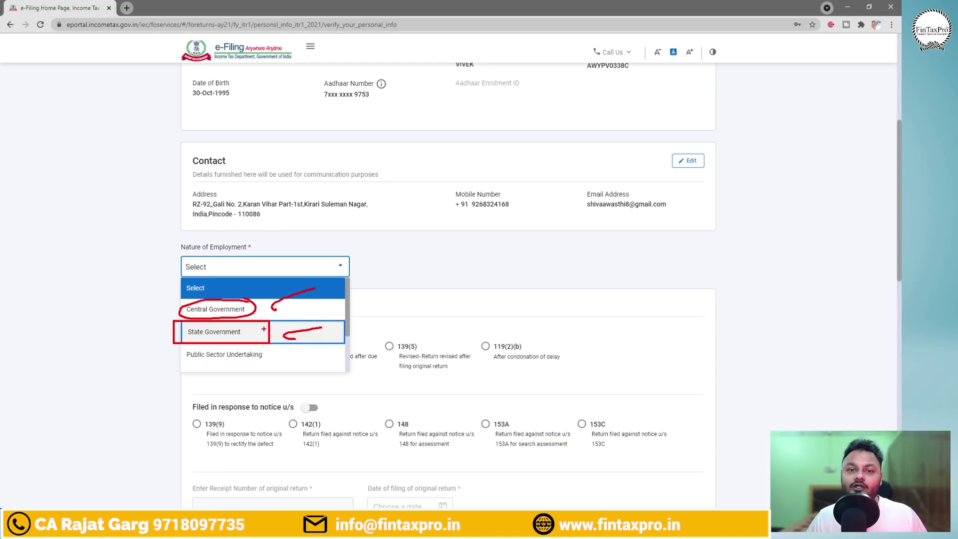
key(Escape)
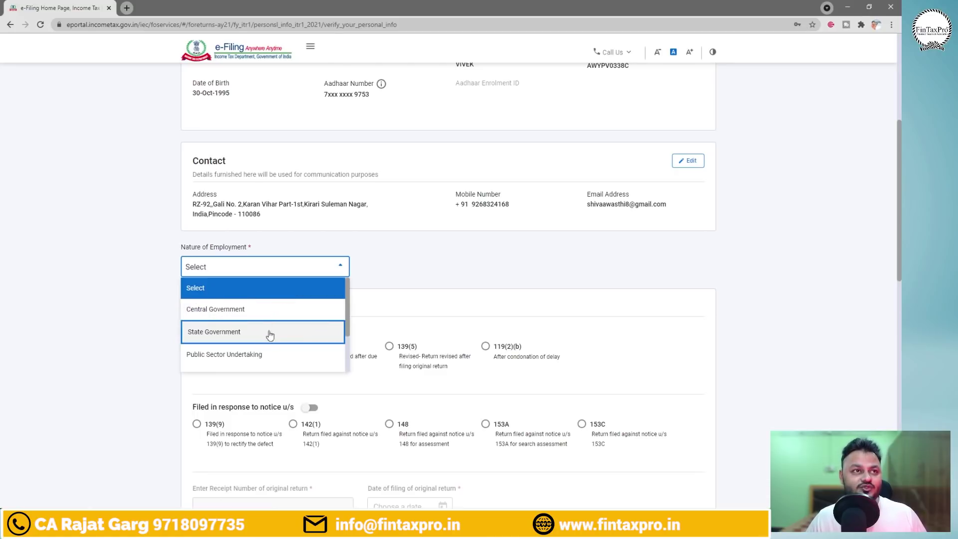
click(234, 312)
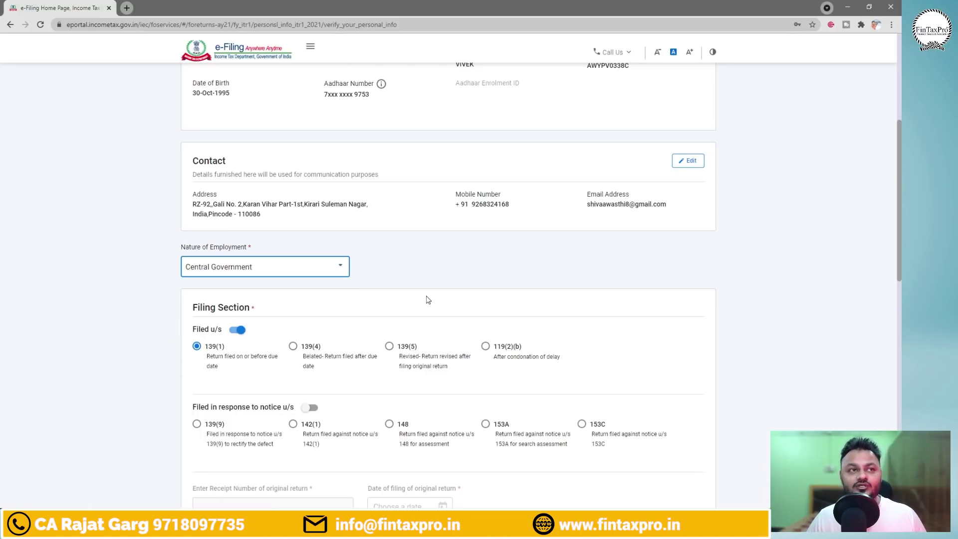
key(ctrl+2)
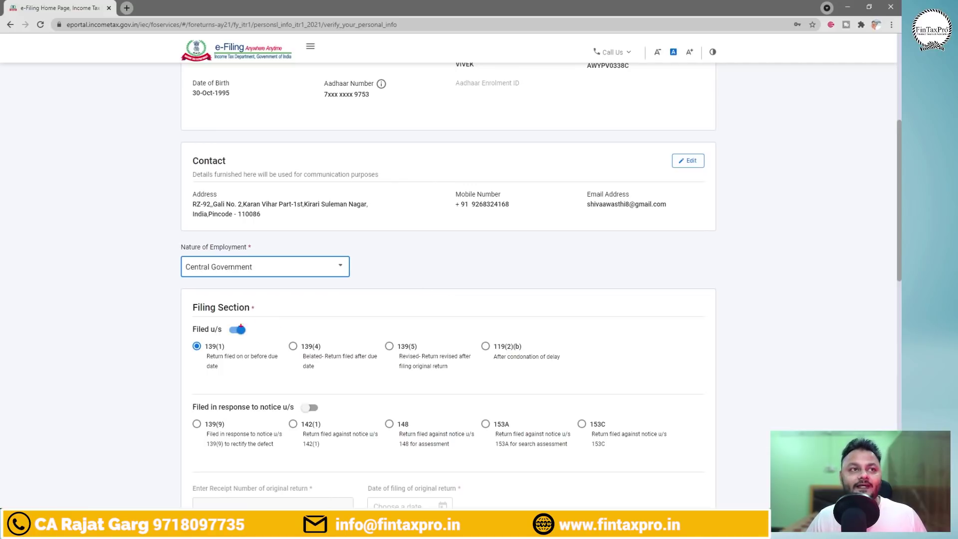
mouse_move(179, 313)
mouse_down()
mouse_move(204, 326)
mouse_move(601, 385)
mouse_up()
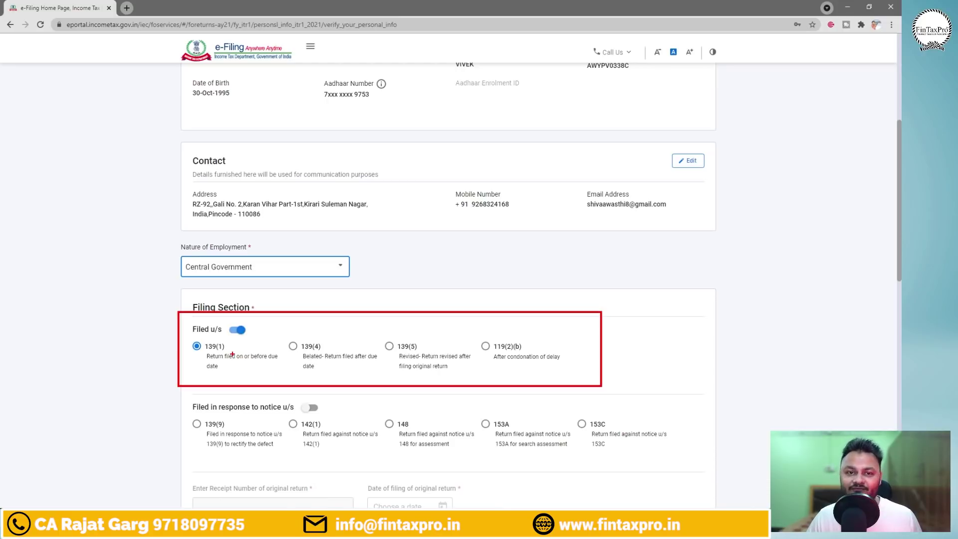
mouse_move(220, 340)
mouse_down()
mouse_move(183, 345)
mouse_move(272, 373)
mouse_move(237, 338)
mouse_move(208, 337)
mouse_up()
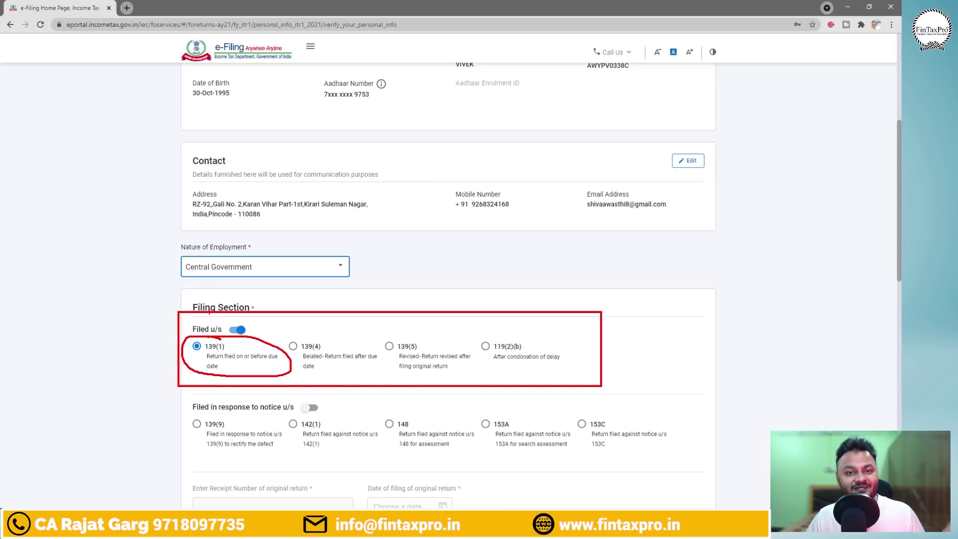
mouse_move(1, 272)
mouse_down()
mouse_move(12, 293)
mouse_move(48, 272)
mouse_move(64, 280)
mouse_move(100, 275)
mouse_up()
mouse_move(110, 264)
mouse_down()
mouse_move(114, 281)
mouse_move(113, 260)
mouse_move(128, 261)
mouse_up()
drag(131, 255, 185, 246)
mouse_move(187, 228)
mouse_down()
mouse_move(180, 239)
mouse_move(188, 225)
mouse_up()
drag(193, 231, 220, 238)
mouse_move(179, 343)
mouse_down()
mouse_move(108, 288)
mouse_move(128, 294)
mouse_up()
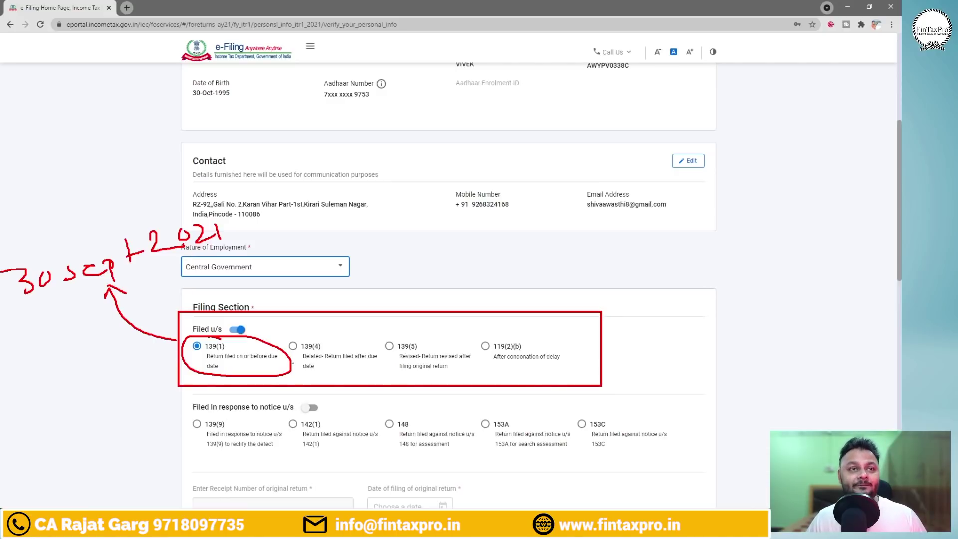
drag(288, 340, 383, 377)
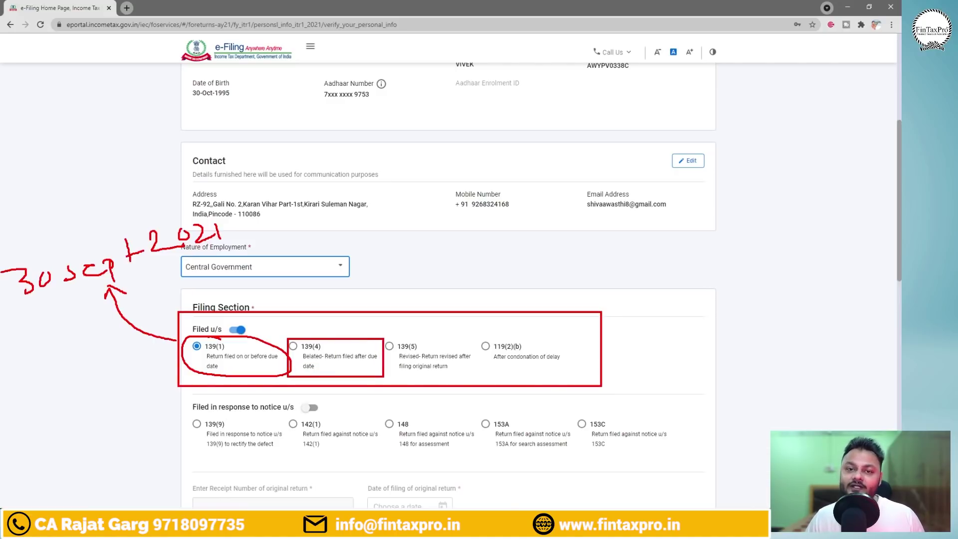
mouse_move(327, 330)
mouse_down()
mouse_move(357, 313)
mouse_move(423, 371)
mouse_move(474, 375)
mouse_up()
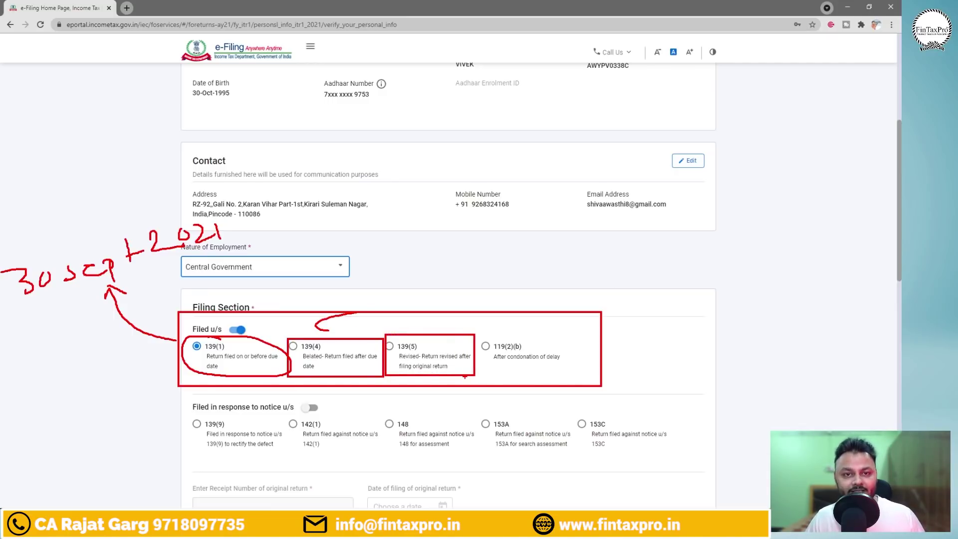
mouse_move(426, 364)
mouse_down()
mouse_move(452, 331)
mouse_move(454, 344)
mouse_up()
drag(398, 352, 421, 350)
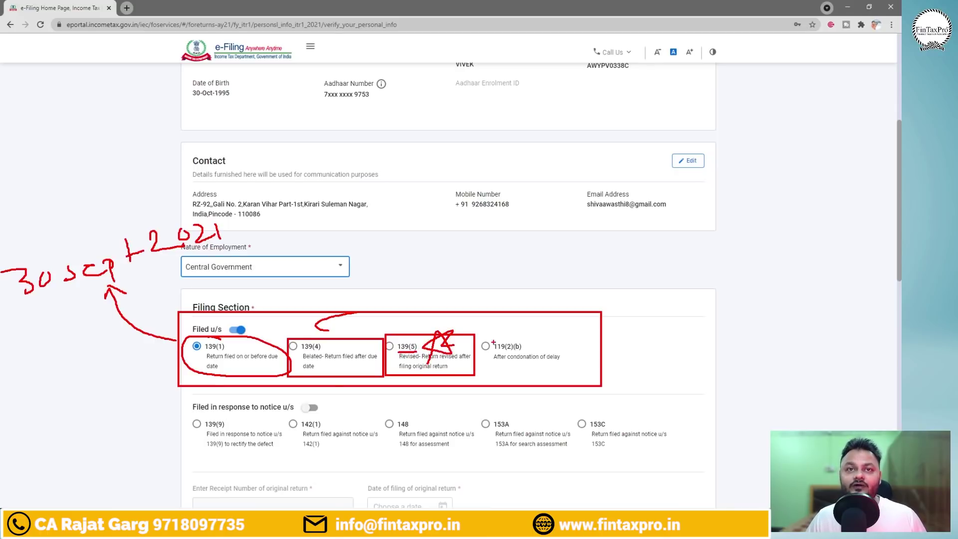
drag(473, 335, 575, 373)
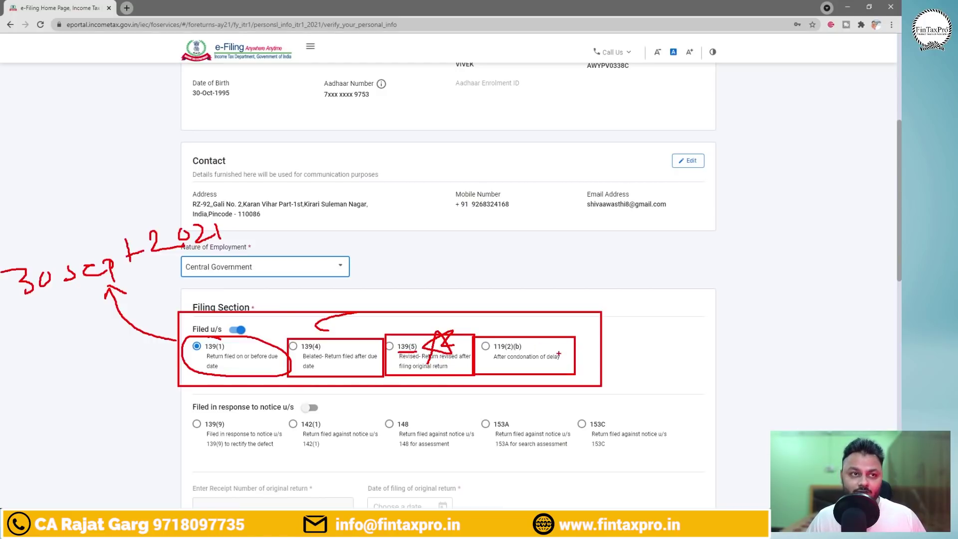
key(Escape)
scroll(432, 350, down, 2)
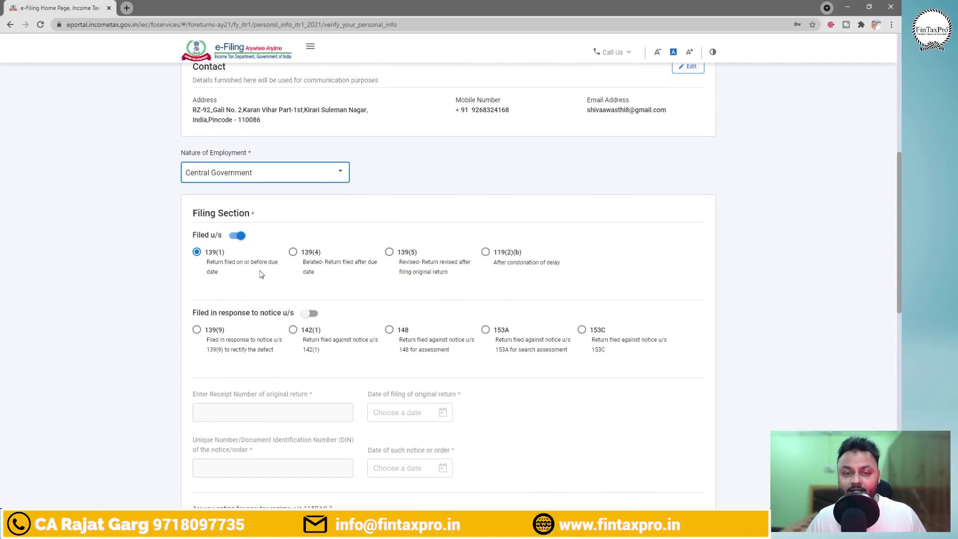
key(ctrl+2)
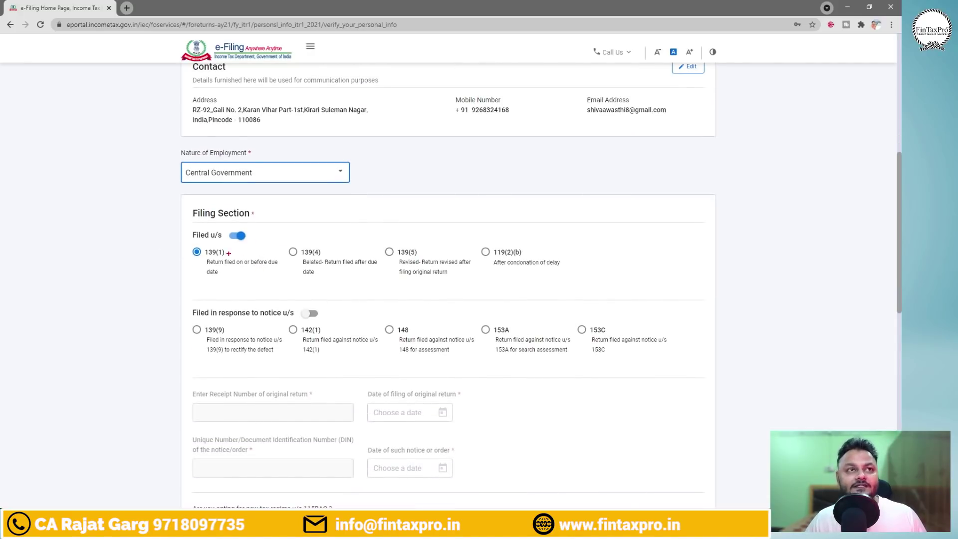
mouse_move(231, 246)
mouse_down()
mouse_move(177, 252)
mouse_move(185, 240)
mouse_up()
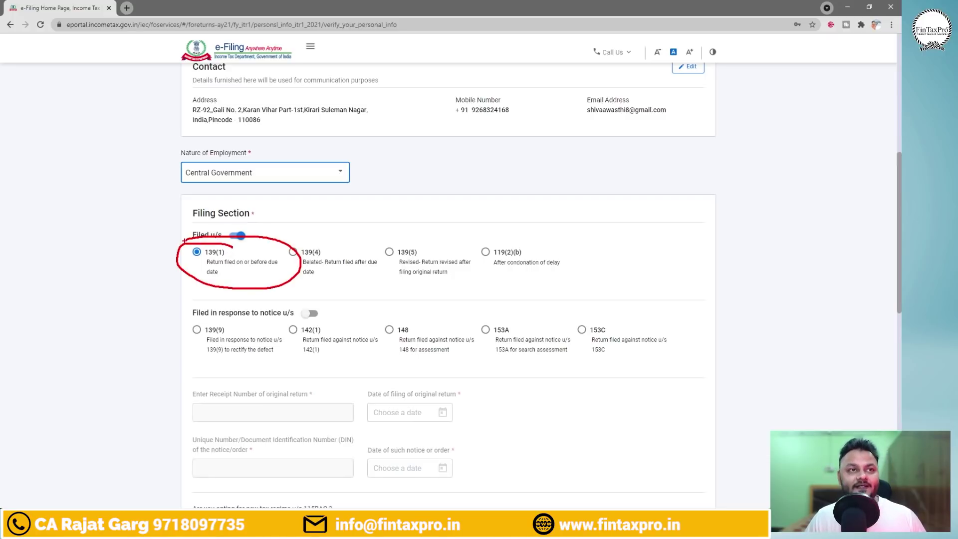
key(Escape)
key(ctrl+2)
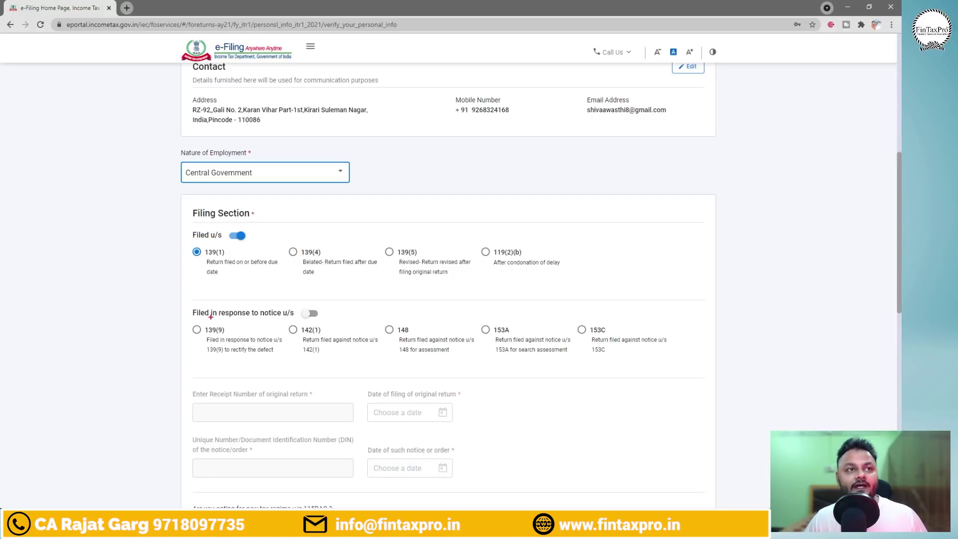
mouse_move(170, 299)
mouse_down()
mouse_move(258, 329)
mouse_move(700, 382)
mouse_up()
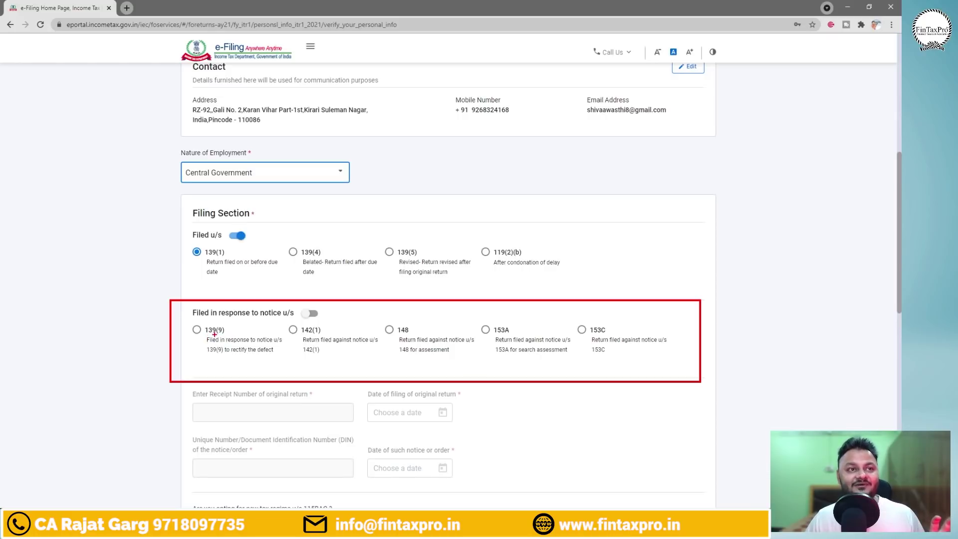
drag(215, 334, 245, 334)
drag(285, 338, 410, 334)
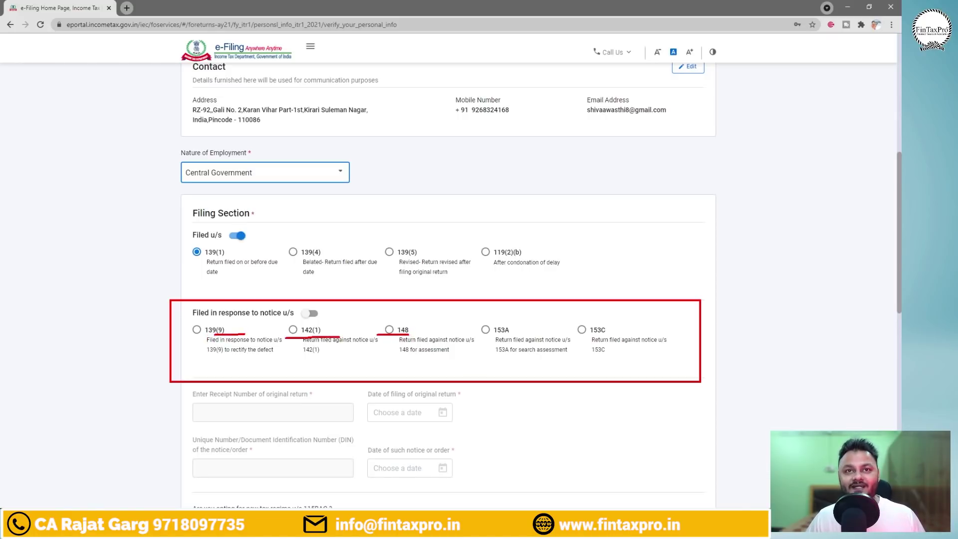
drag(484, 335, 516, 334)
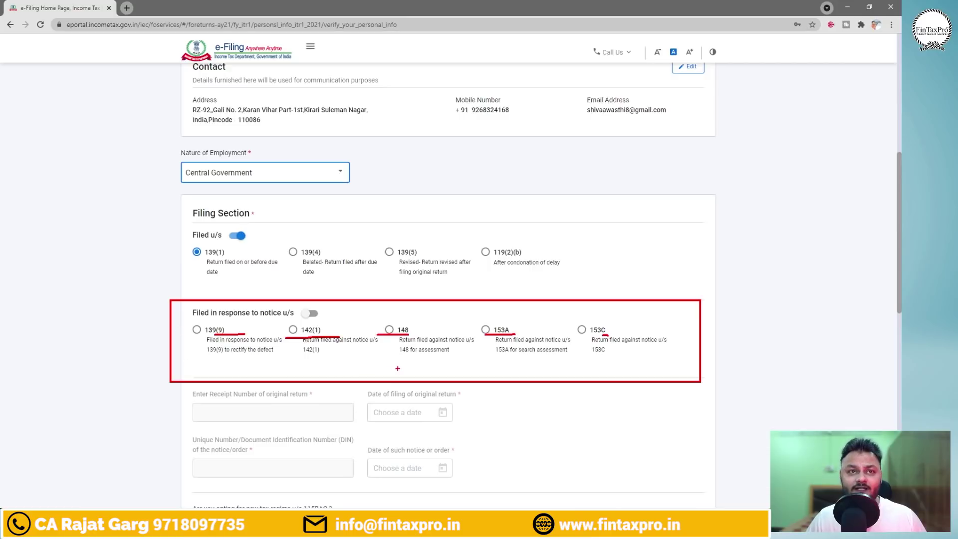
scroll(399, 366, down, 2)
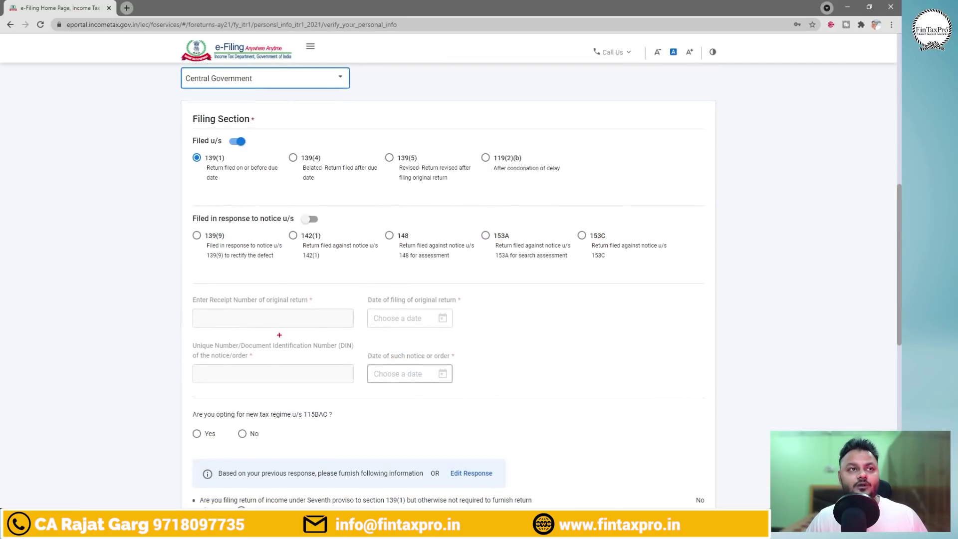
drag(172, 289, 519, 388)
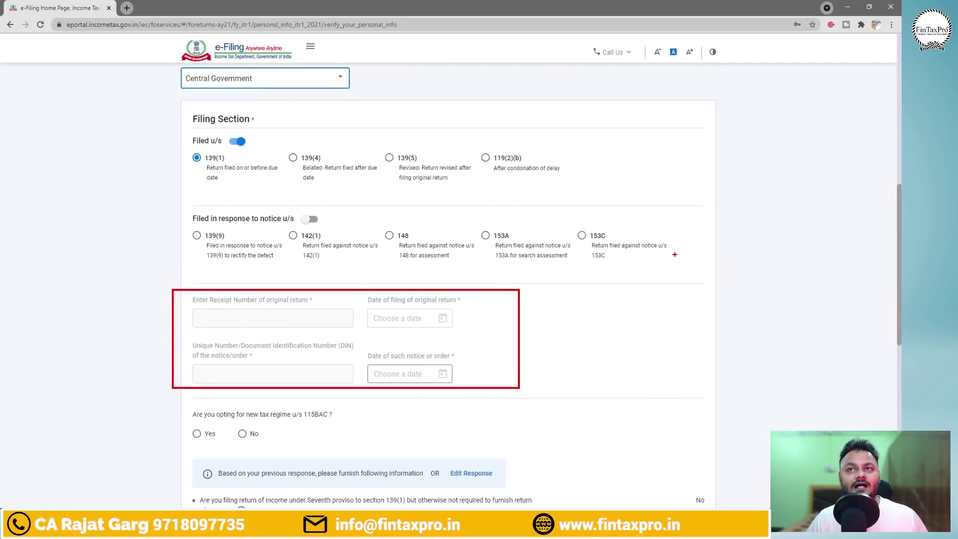
mouse_move(674, 254)
mouse_down()
mouse_move(601, 335)
mouse_move(618, 338)
mouse_up()
drag(562, 330, 544, 345)
mouse_move(548, 332)
mouse_down()
mouse_move(560, 344)
mouse_move(588, 342)
mouse_up()
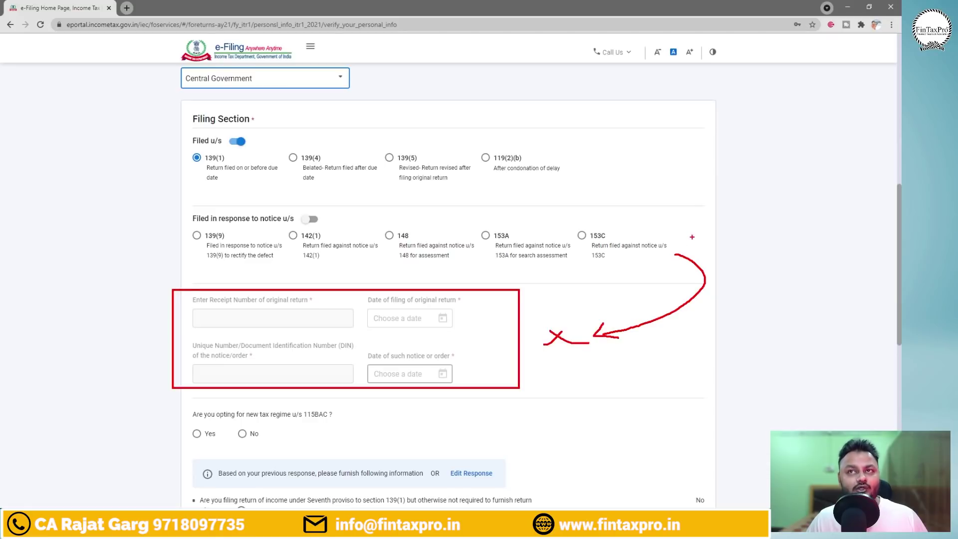
drag(692, 237, 676, 253)
drag(678, 241, 692, 249)
key(Escape)
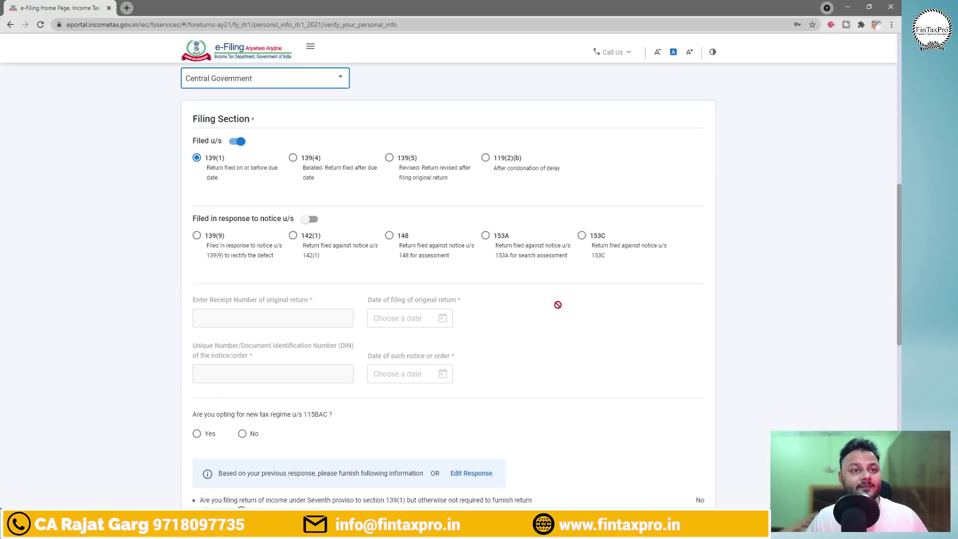
scroll(536, 298, down, 2)
key(ctrl+2)
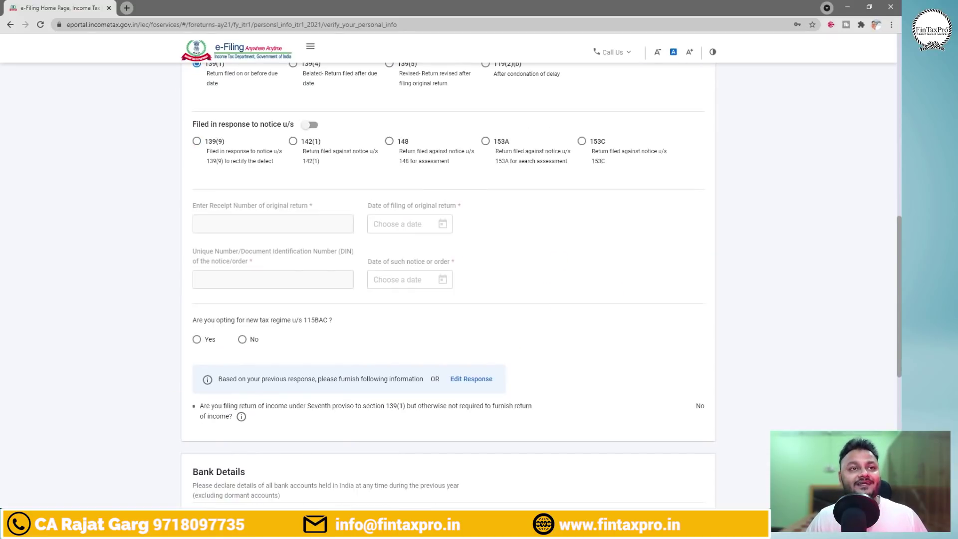
Box the new tax regime u/s 115BAC question and annotate it with arrows and a deductions note.
mouse_move(165, 312)
mouse_down()
mouse_move(378, 353)
mouse_move(406, 330)
mouse_up()
mouse_move(419, 344)
mouse_down()
mouse_move(443, 314)
mouse_move(417, 345)
mouse_move(469, 338)
mouse_up()
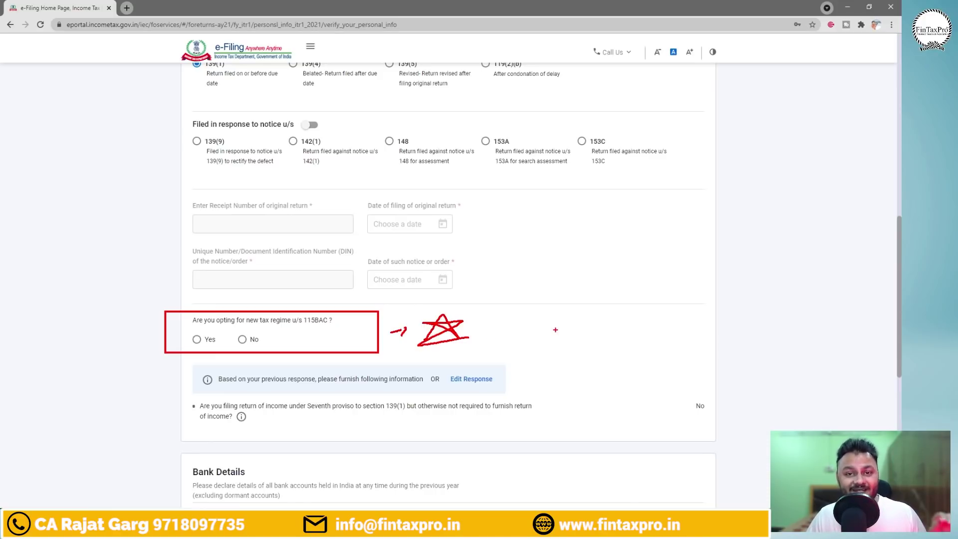
drag(606, 292, 609, 346)
drag(625, 318, 608, 345)
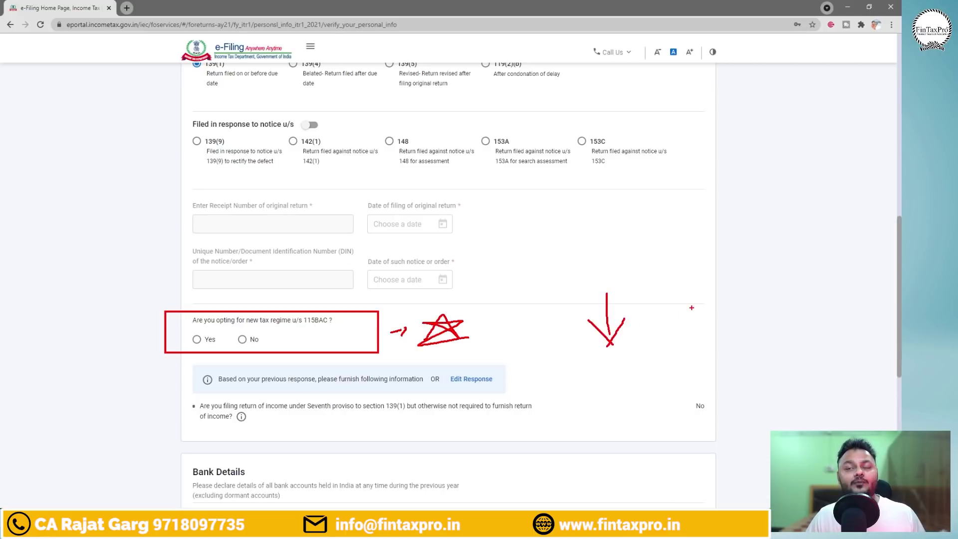
mouse_move(697, 293)
mouse_down()
mouse_move(708, 324)
mouse_move(695, 322)
mouse_move(758, 316)
mouse_up()
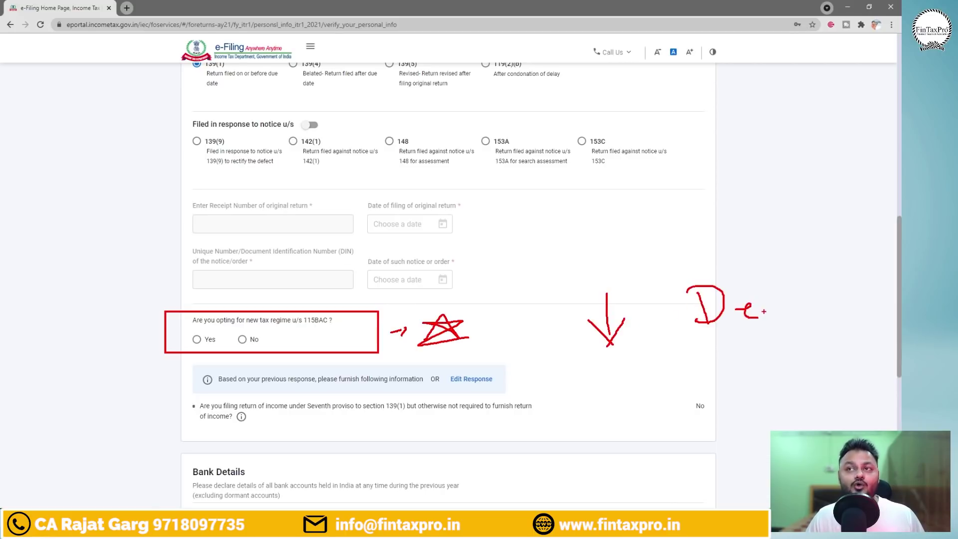
mouse_move(774, 274)
mouse_down()
mouse_move(766, 305)
mouse_move(812, 306)
mouse_up()
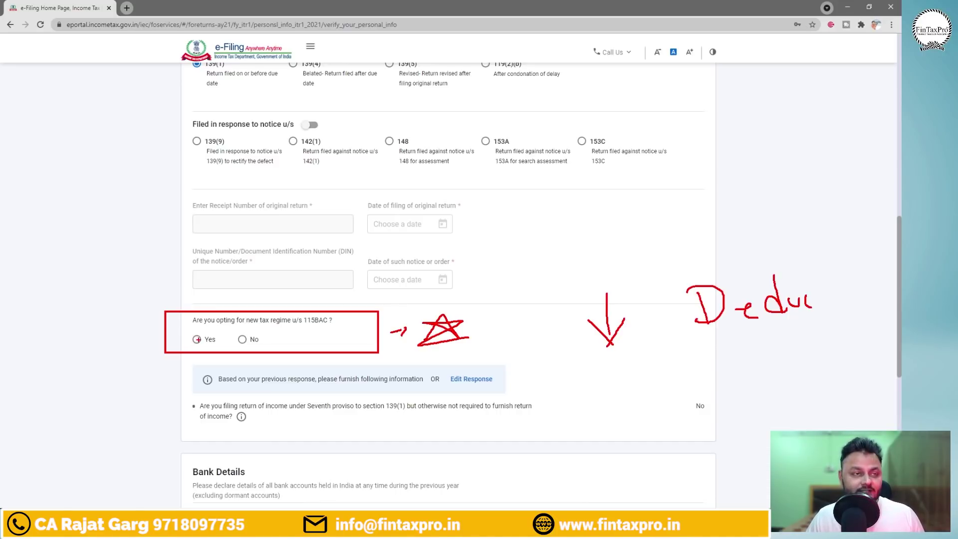
Box the Yes answer and handwrite a circled form note in the left margin.
drag(184, 332, 220, 349)
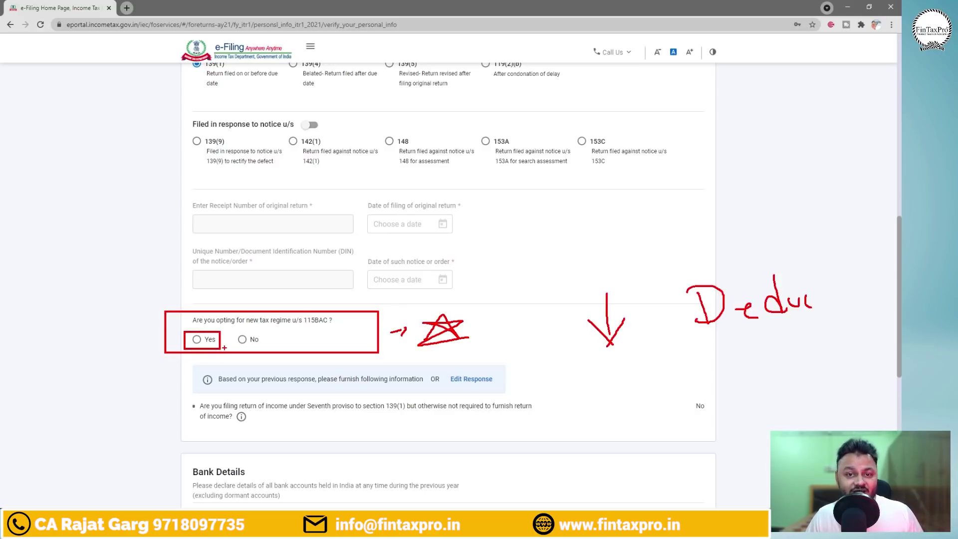
mouse_move(190, 331)
mouse_down()
mouse_move(145, 292)
mouse_move(135, 303)
mouse_move(157, 291)
mouse_up()
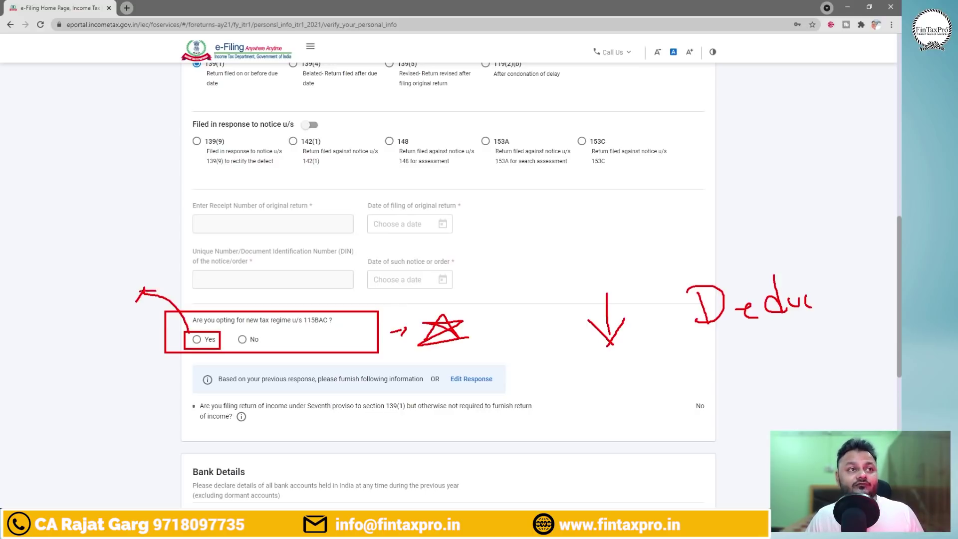
drag(42, 282, 50, 308)
mouse_move(69, 283)
mouse_down()
mouse_move(68, 297)
mouse_move(79, 298)
mouse_up()
mouse_move(115, 268)
mouse_down()
mouse_move(92, 298)
mouse_move(118, 295)
mouse_up()
mouse_move(94, 284)
mouse_down()
mouse_move(115, 282)
mouse_move(35, 267)
mouse_move(142, 269)
mouse_move(131, 260)
mouse_up()
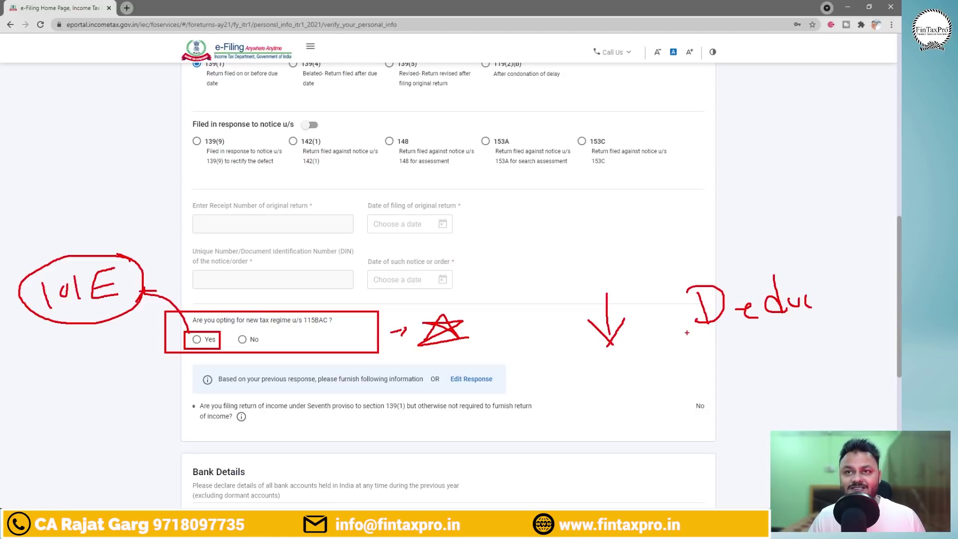
Underline the deductions note, circle No, clear the markings, and answer No.
drag(686, 332, 789, 329)
drag(736, 333, 792, 327)
mouse_move(277, 331)
mouse_down()
mouse_move(251, 325)
mouse_move(279, 330)
mouse_up()
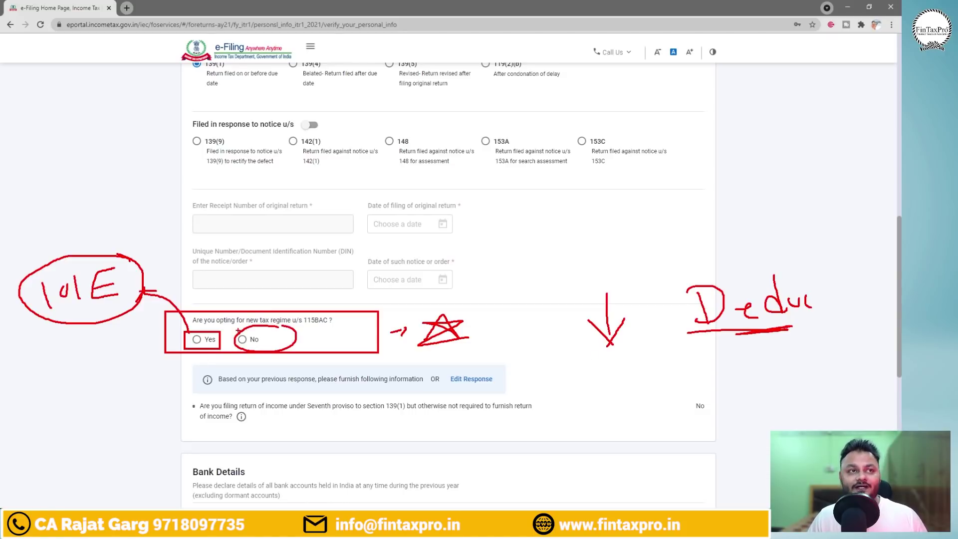
key(Escape)
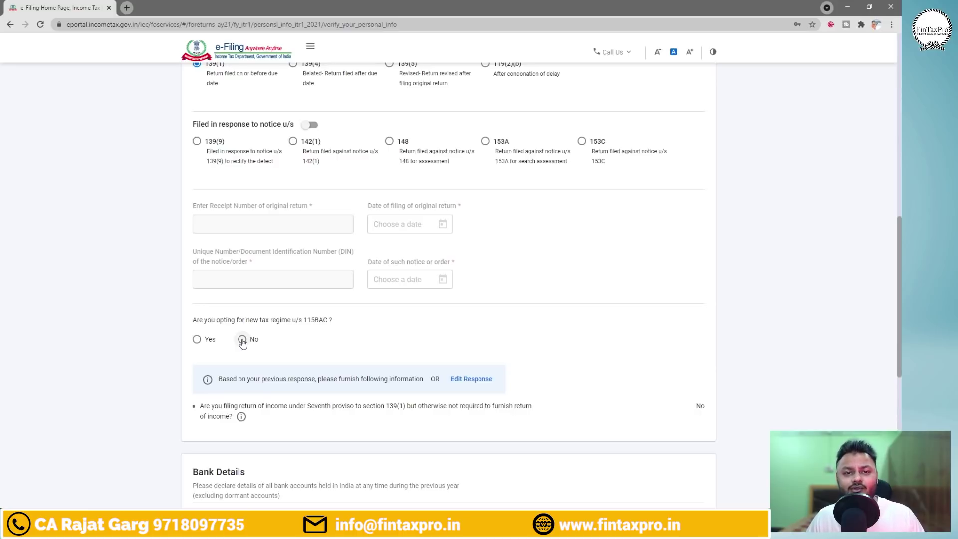
click(242, 340)
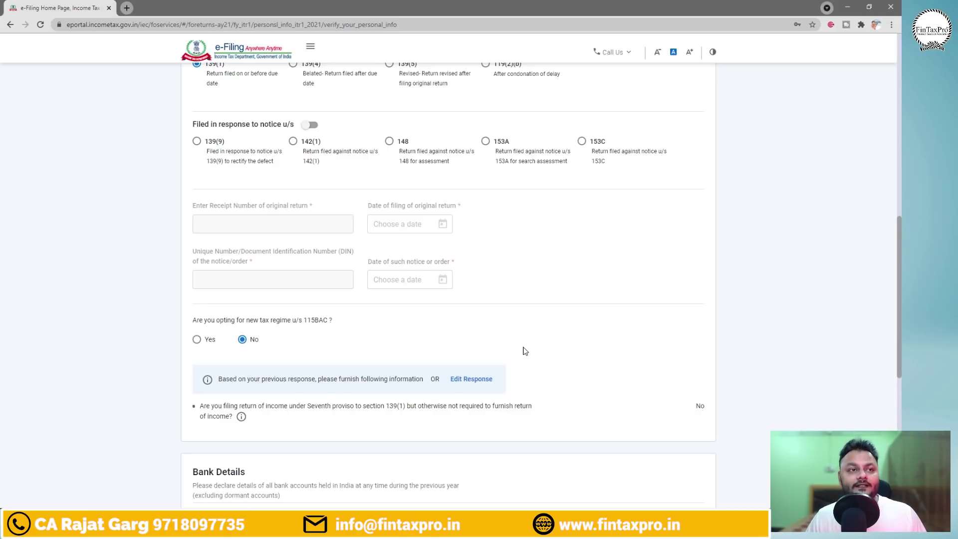
scroll(524, 349, down, 4)
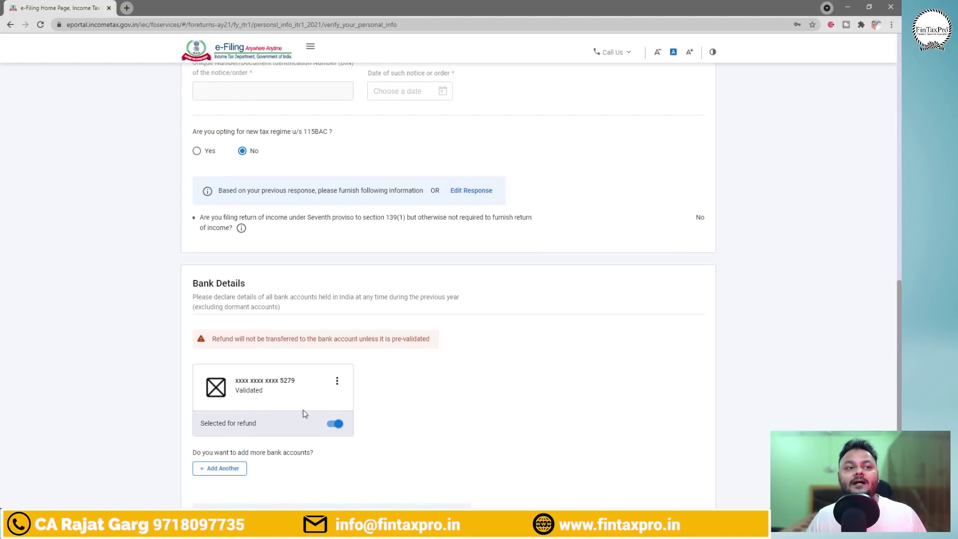
scroll(397, 387, down, 1)
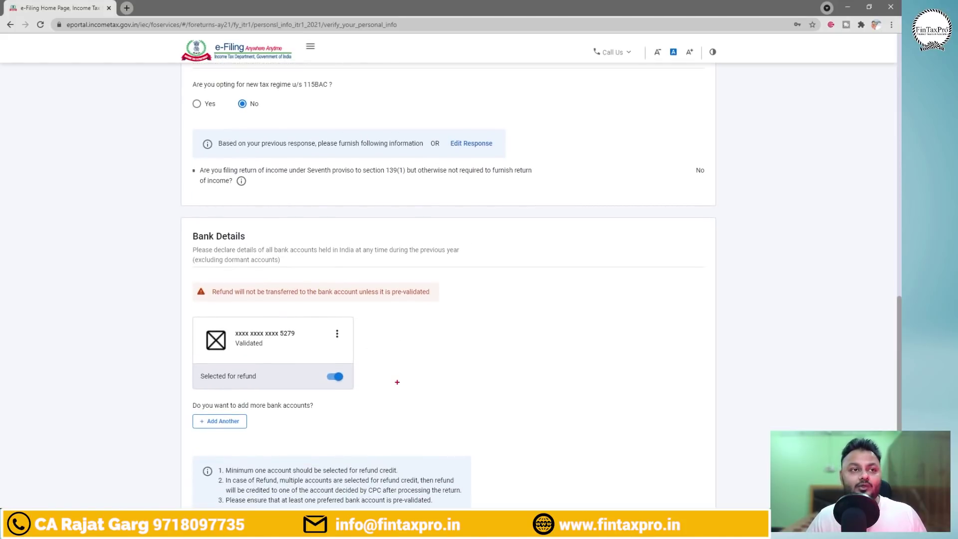
drag(184, 305, 376, 396)
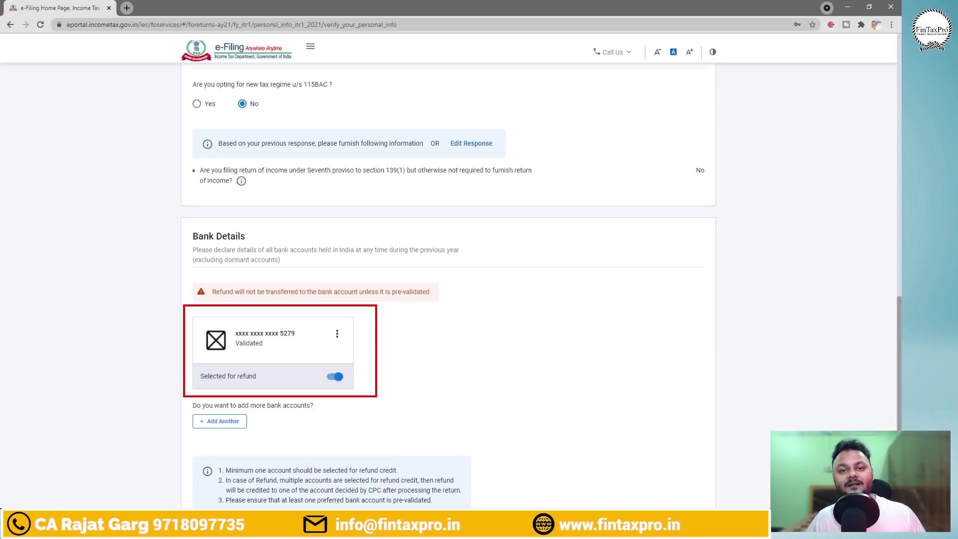
mouse_move(434, 392)
mouse_down()
mouse_move(414, 364)
mouse_move(516, 364)
mouse_up()
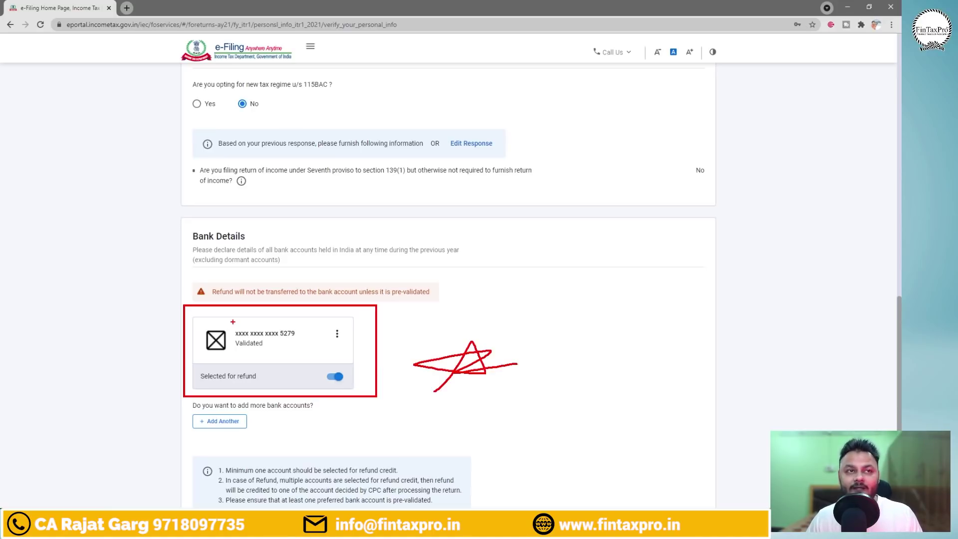
mouse_move(240, 410)
mouse_down()
mouse_move(193, 414)
mouse_move(250, 430)
mouse_move(218, 409)
mouse_up()
drag(264, 441, 273, 447)
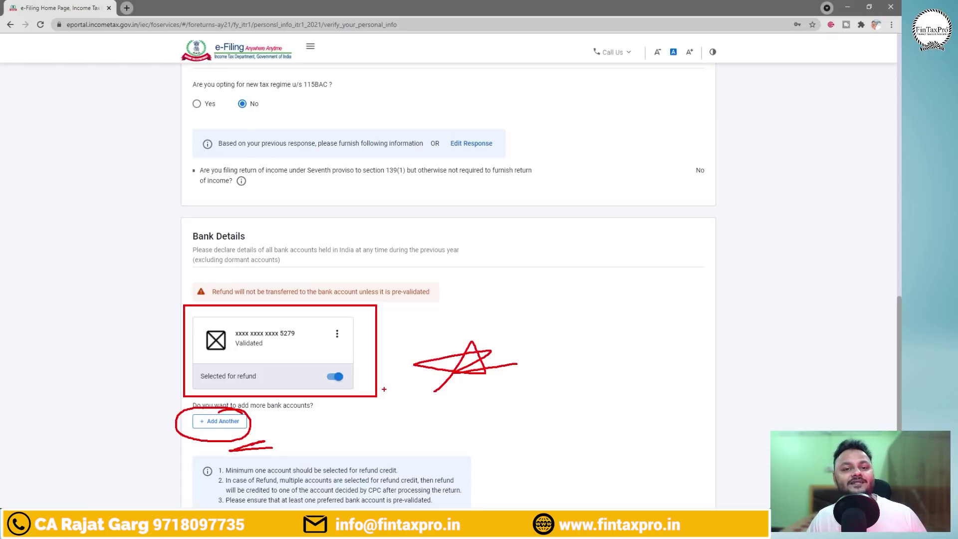
key(Escape)
scroll(501, 367, down, 2)
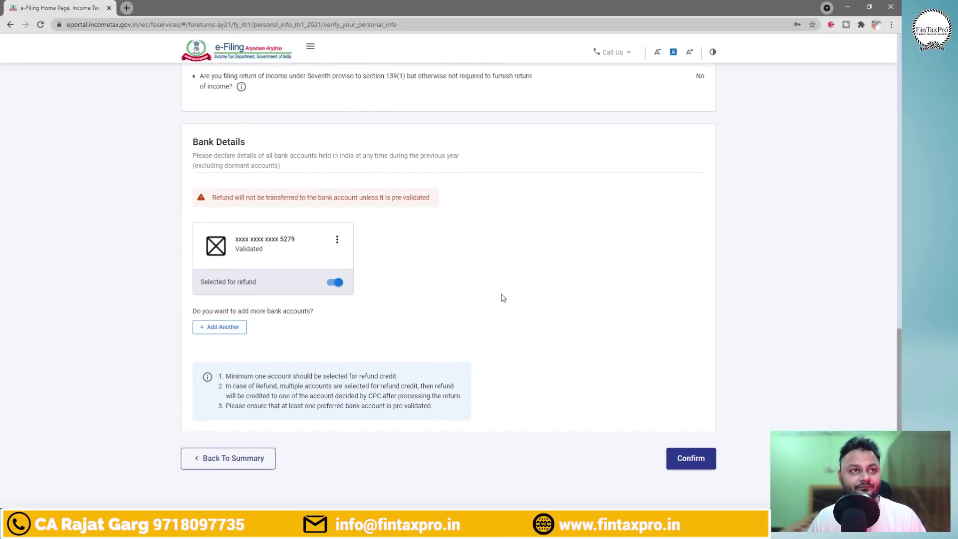
scroll(508, 308, up, 6)
scroll(511, 309, up, 6)
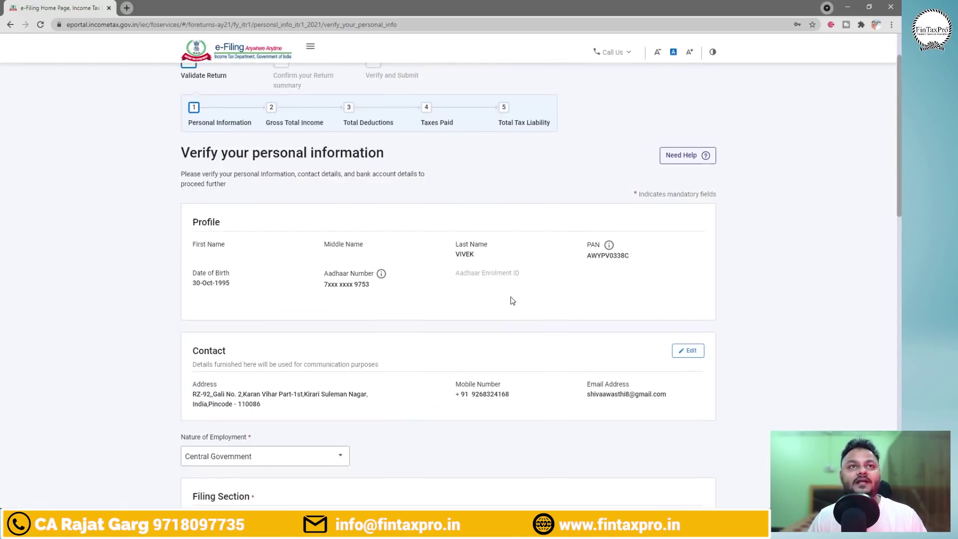
scroll(462, 380, down, 8)
scroll(462, 380, down, 15)
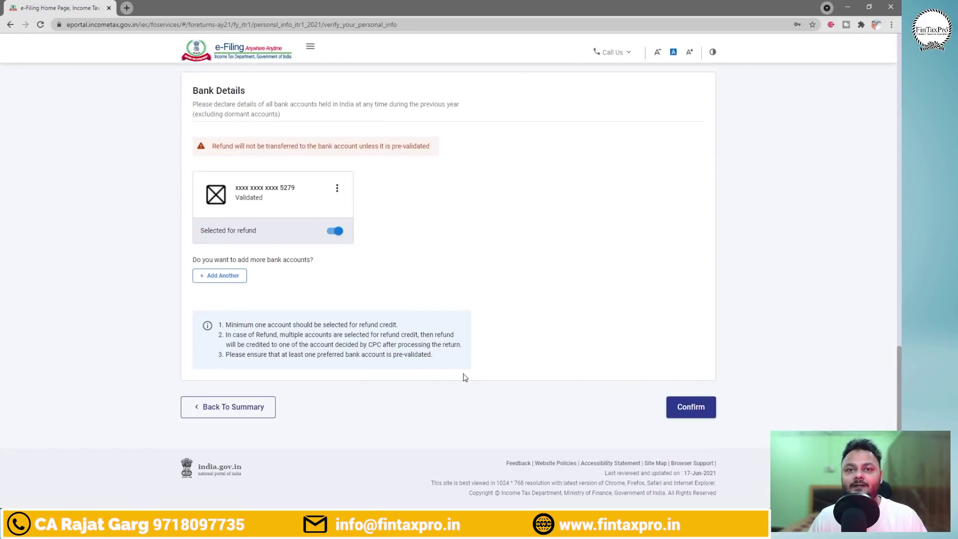
Confirm the personal and bank details, then open Gross Total Income from the Return Summary.
click(710, 407)
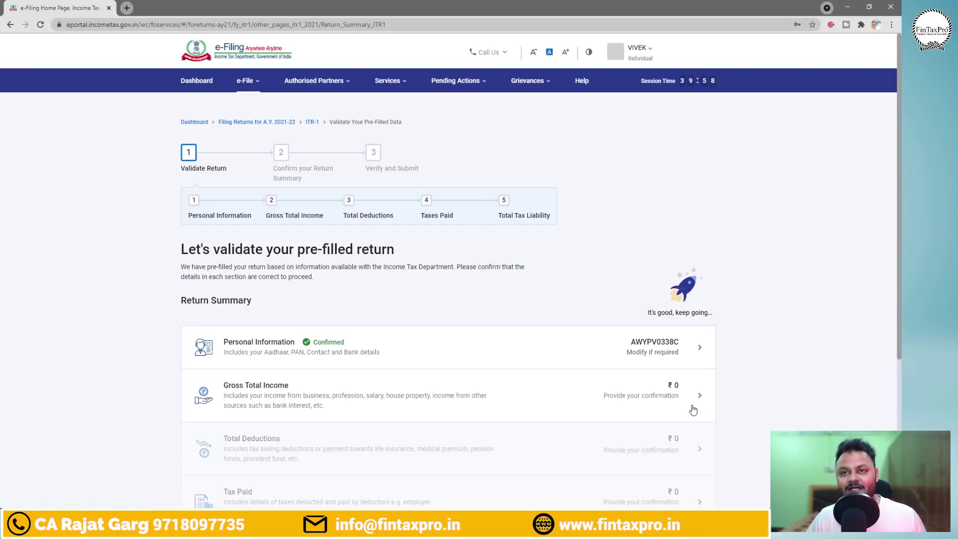
drag(367, 343, 399, 327)
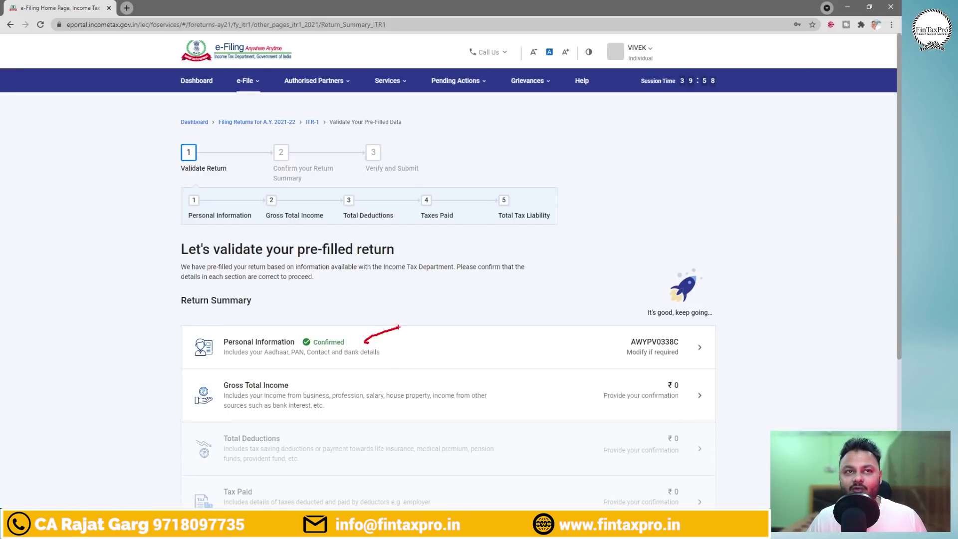
mouse_move(175, 371)
mouse_down()
mouse_move(380, 403)
mouse_move(729, 414)
mouse_up()
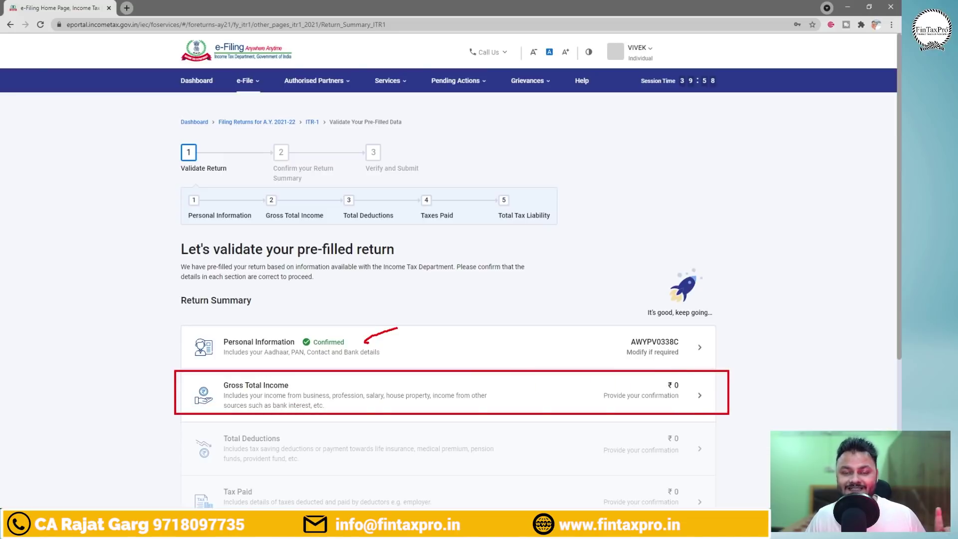
key(Escape)
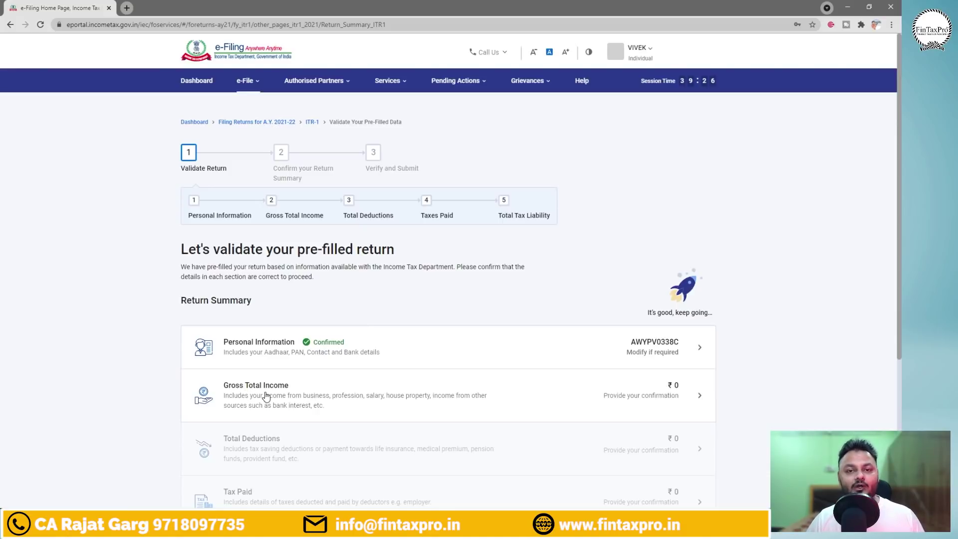
click(267, 394)
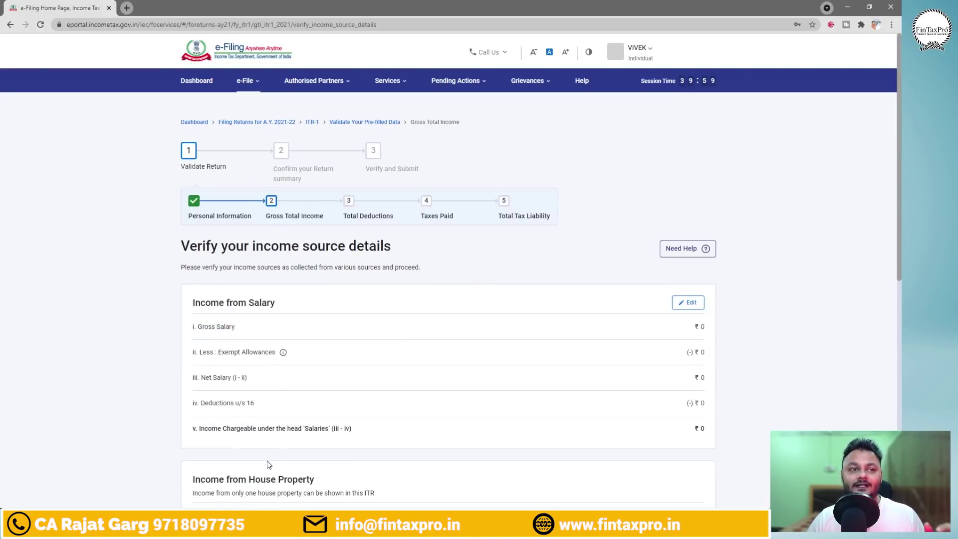
scroll(294, 439, down, 4)
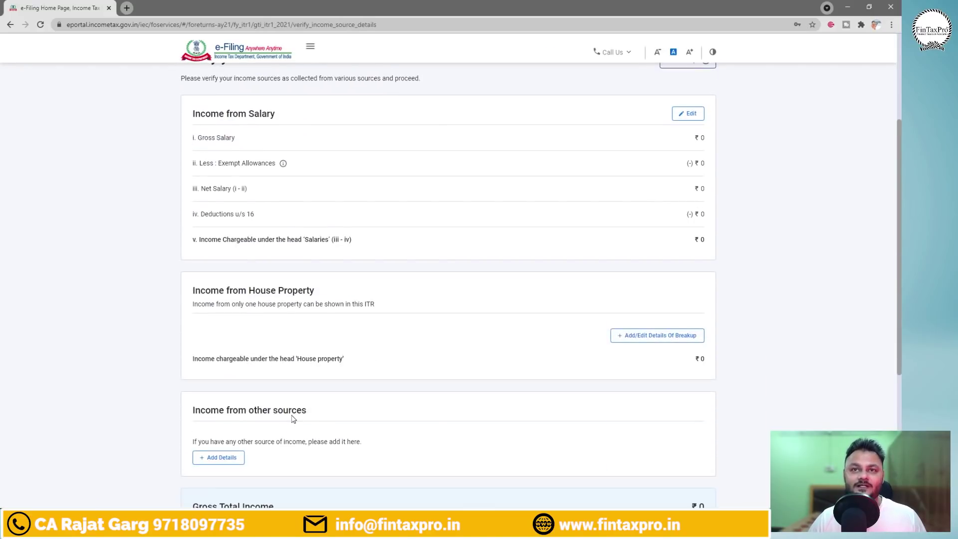
scroll(292, 421, up, 2)
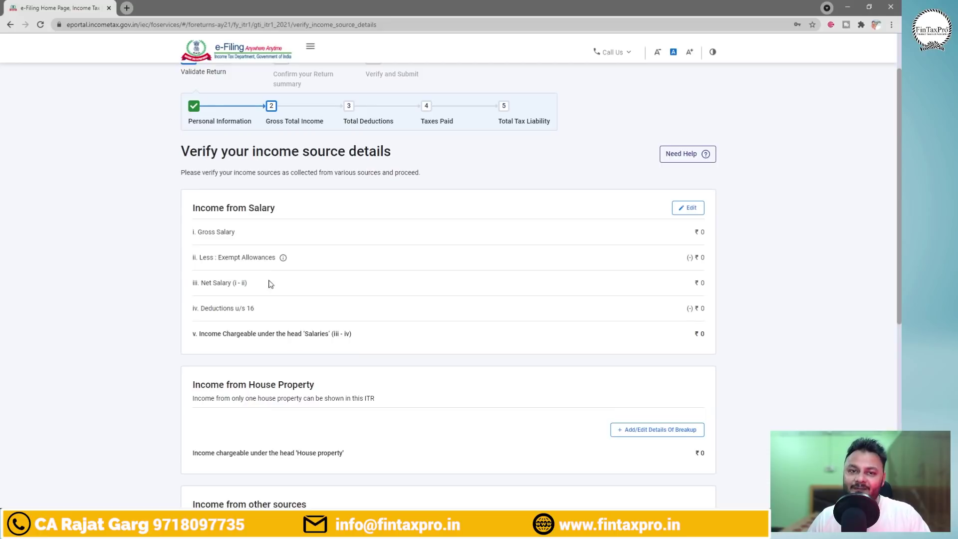
mouse_move(311, 503)
click(200, 501)
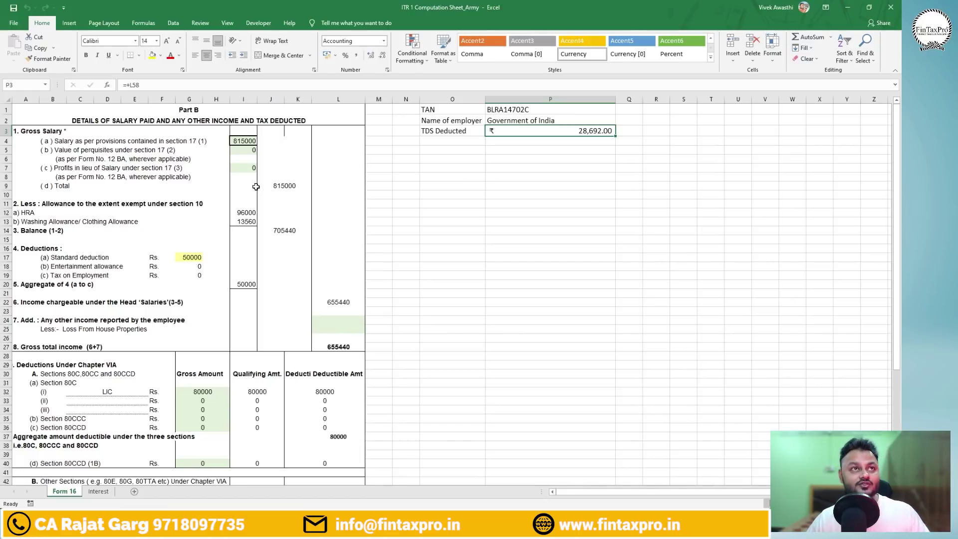
key(alt+Tab)
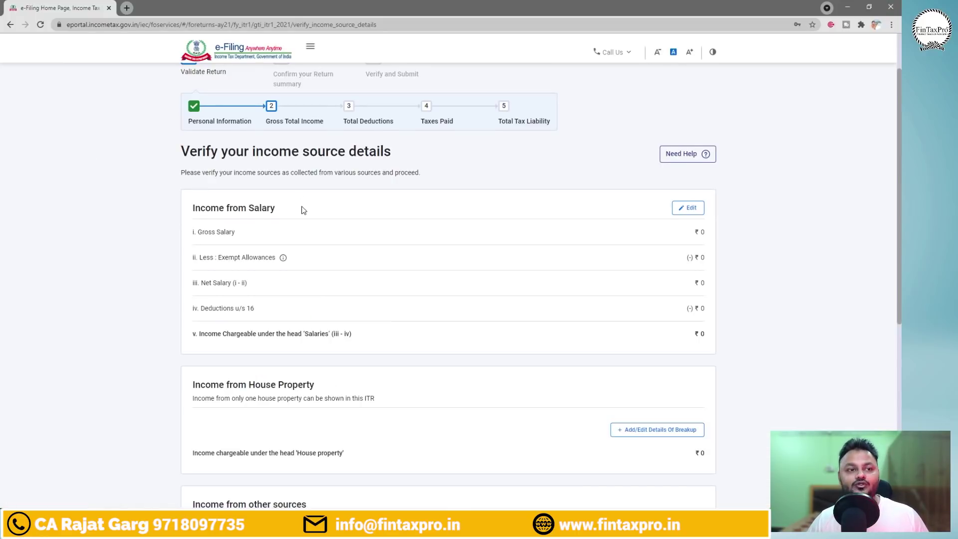
scroll(303, 209, down, 2)
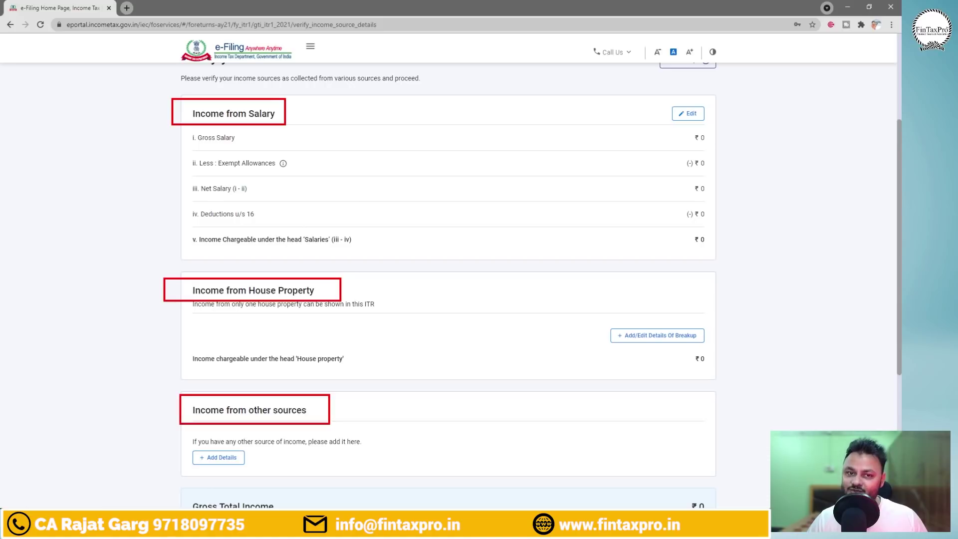
mouse_move(314, 113)
mouse_down()
mouse_move(348, 99)
mouse_move(344, 115)
mouse_move(396, 106)
mouse_move(383, 127)
mouse_move(421, 124)
mouse_up()
mouse_move(434, 113)
mouse_down()
mouse_move(435, 142)
mouse_move(447, 128)
mouse_up()
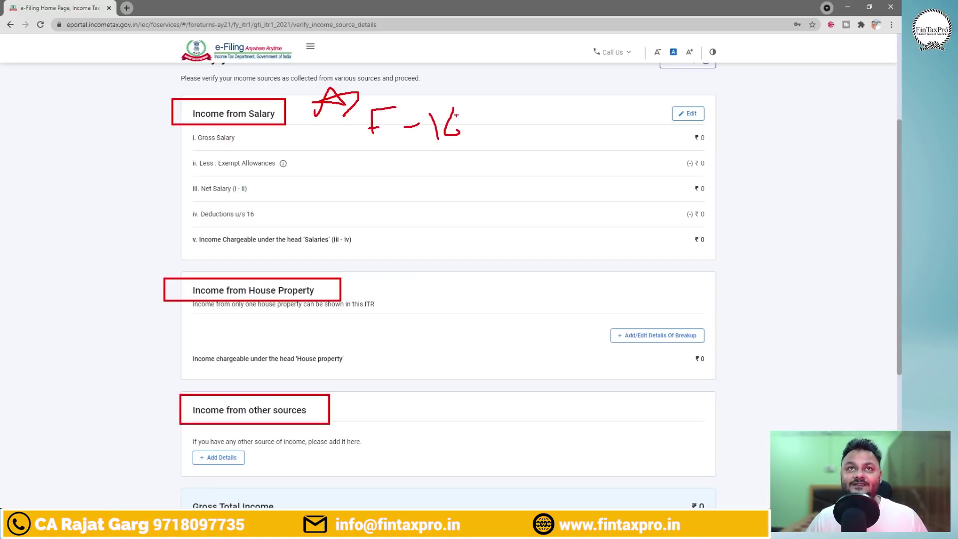
drag(464, 82, 345, 98)
key(Escape)
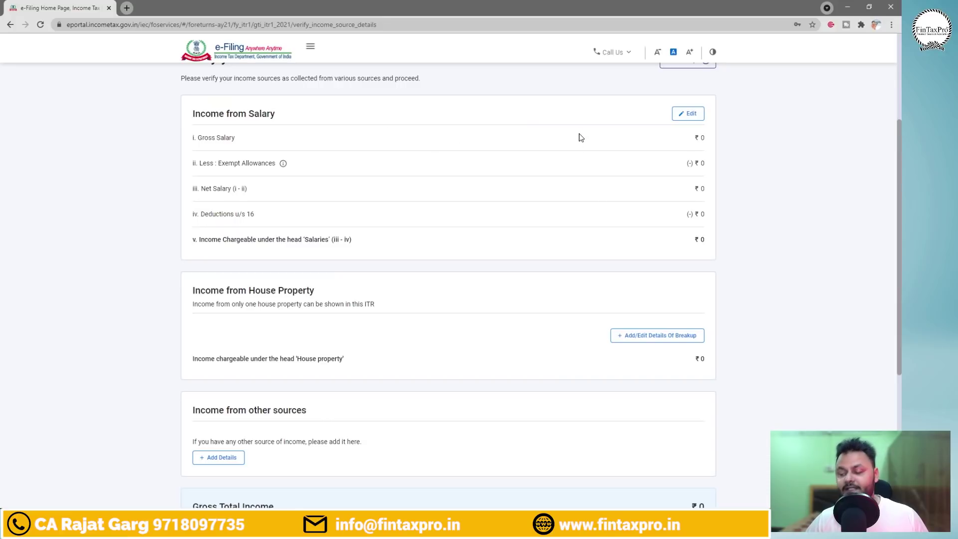
Edit Income from Salary and enter ₹8,15,000 under section 17(1), checking the Form 16 sheet.
click(688, 113)
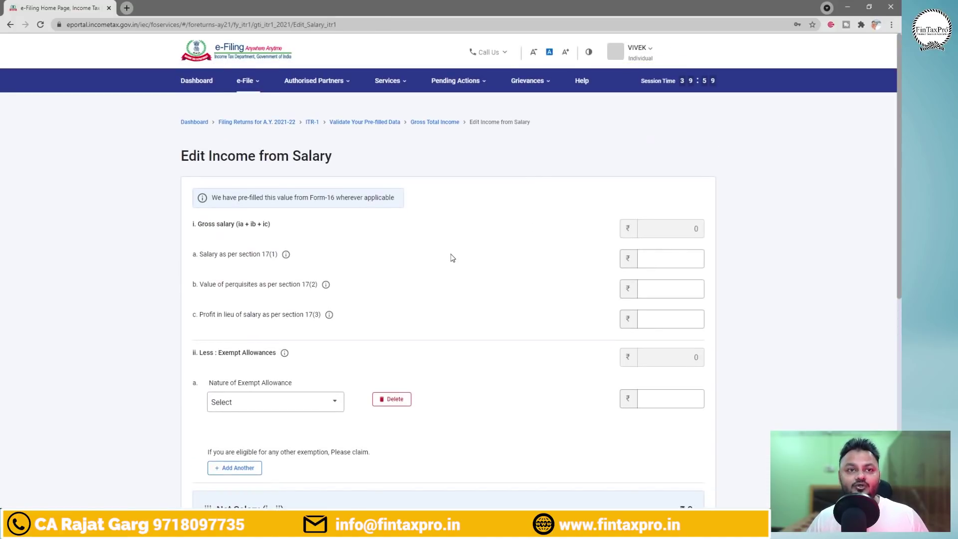
key(alt+Tab)
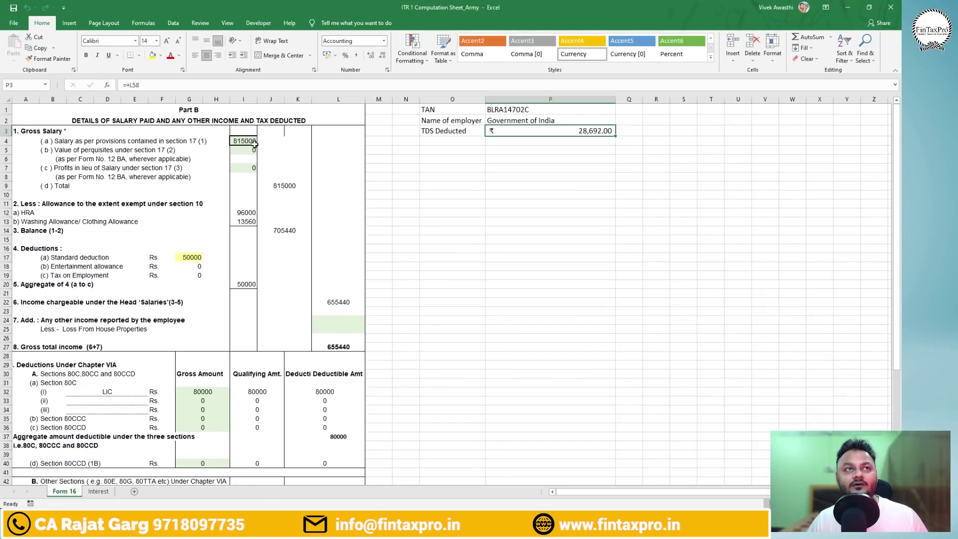
key(alt+Tab)
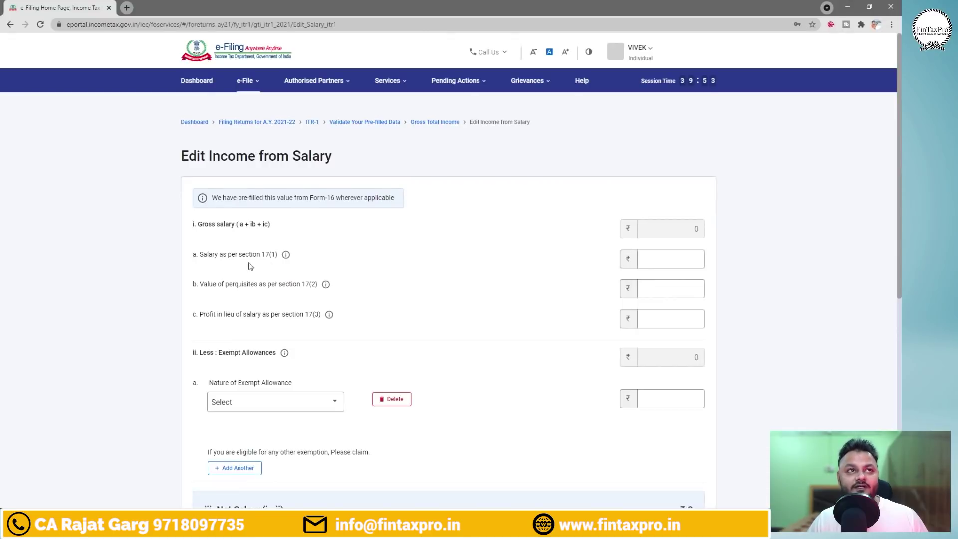
click(659, 260)
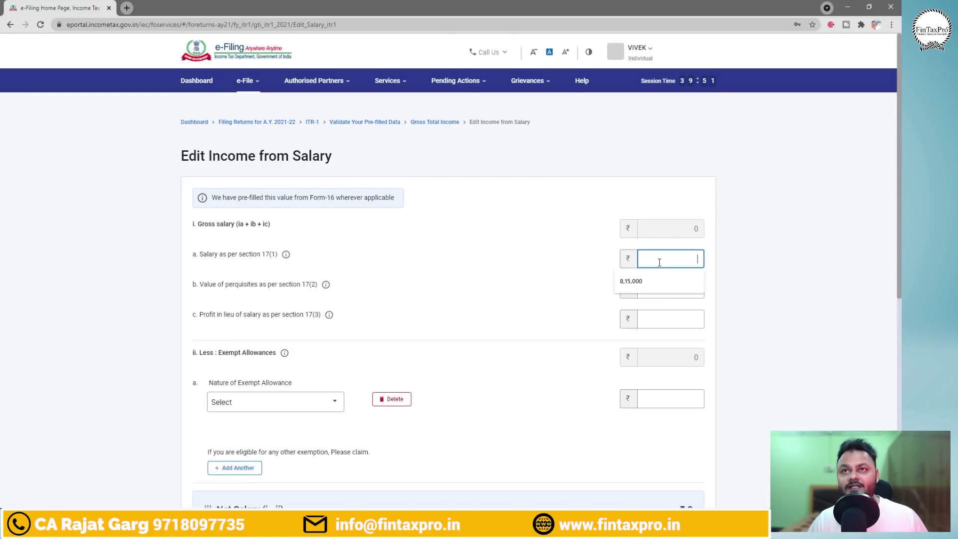
text(815000)
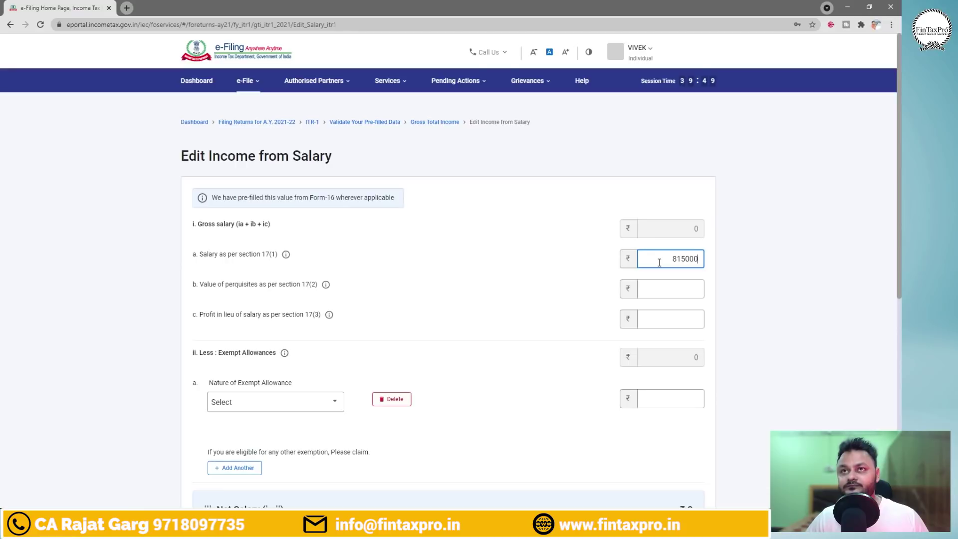
key(alt+Tab)
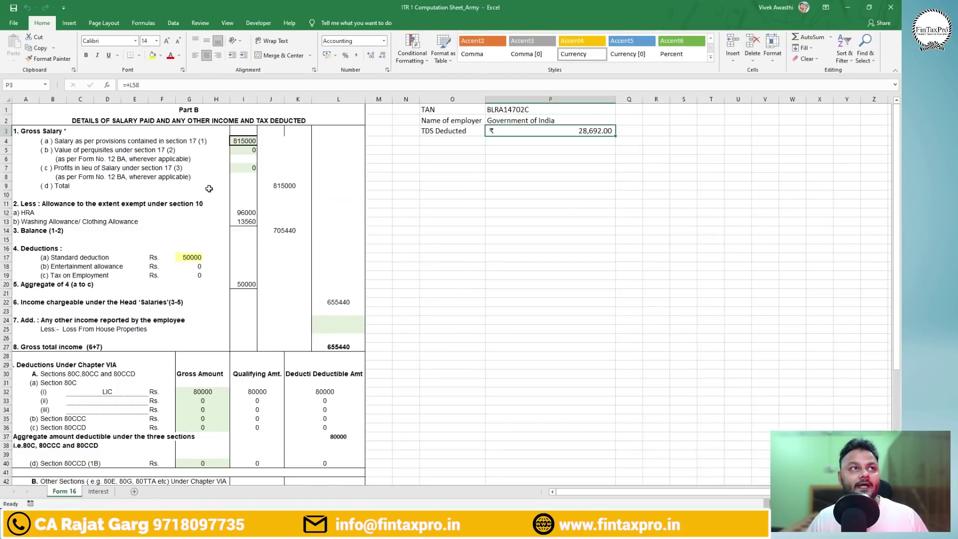
key(alt+Tab)
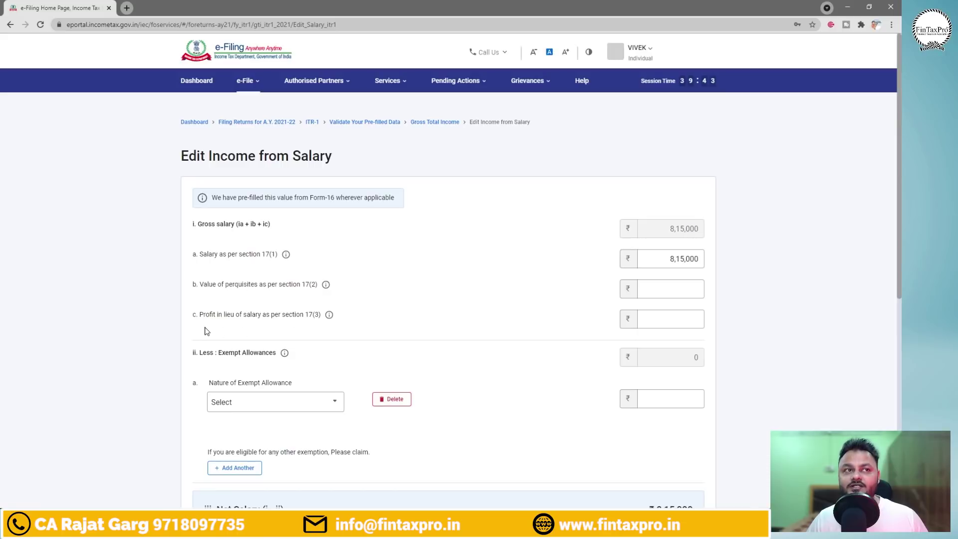
Enter 0 for perquisites u/s 17(2) and profit in lieu of salary u/s 17(3).
key(alt+Tab)
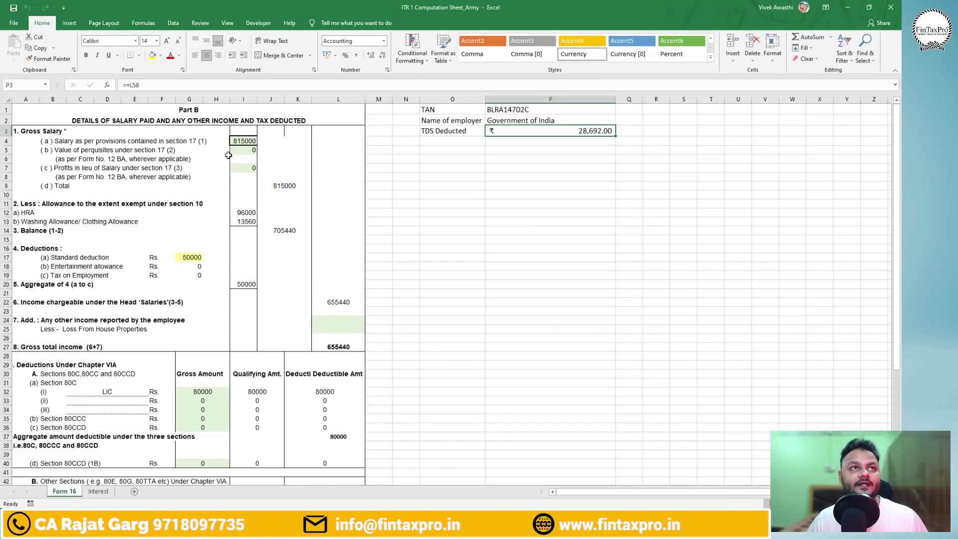
click(241, 150)
key(Down)
key(Down)
key(alt+Tab)
click(662, 288)
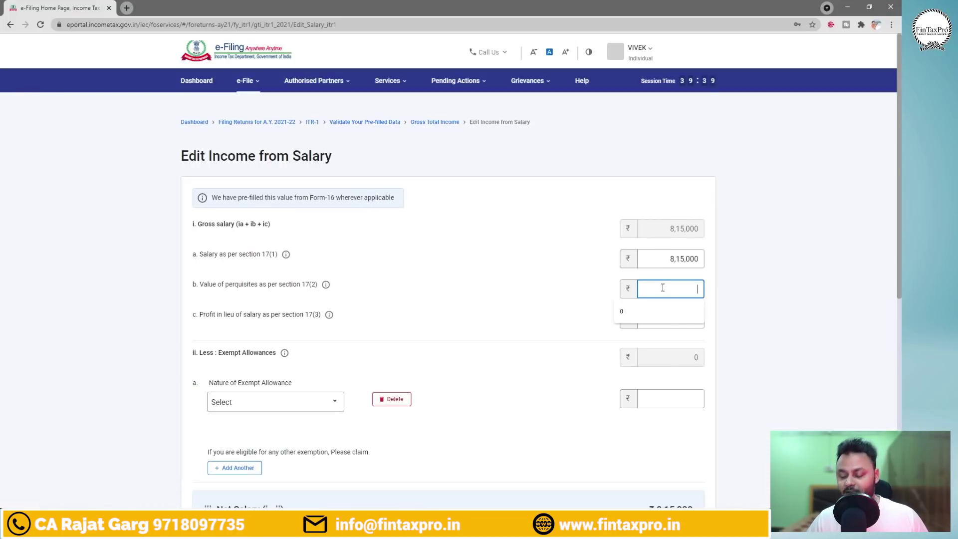
text(0)
click(669, 319)
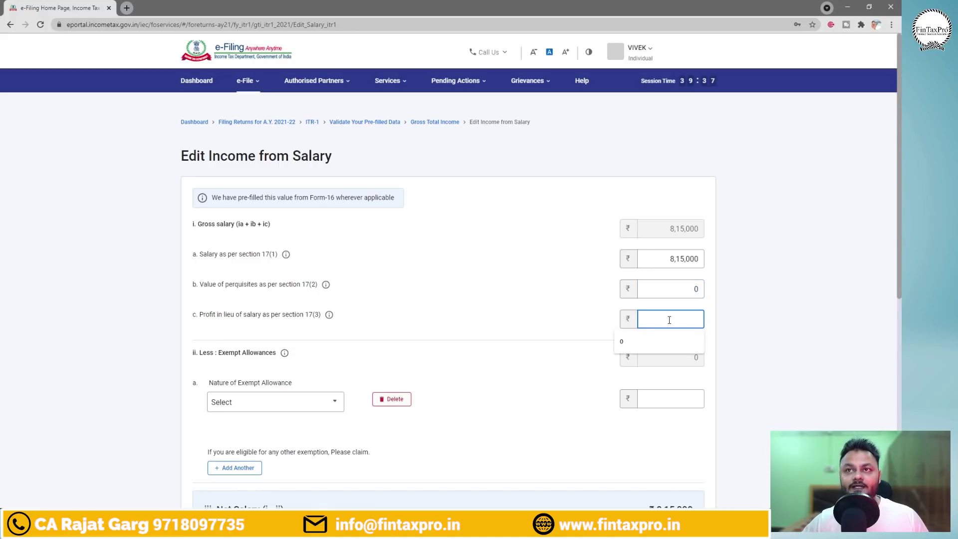
text(0)
click(599, 346)
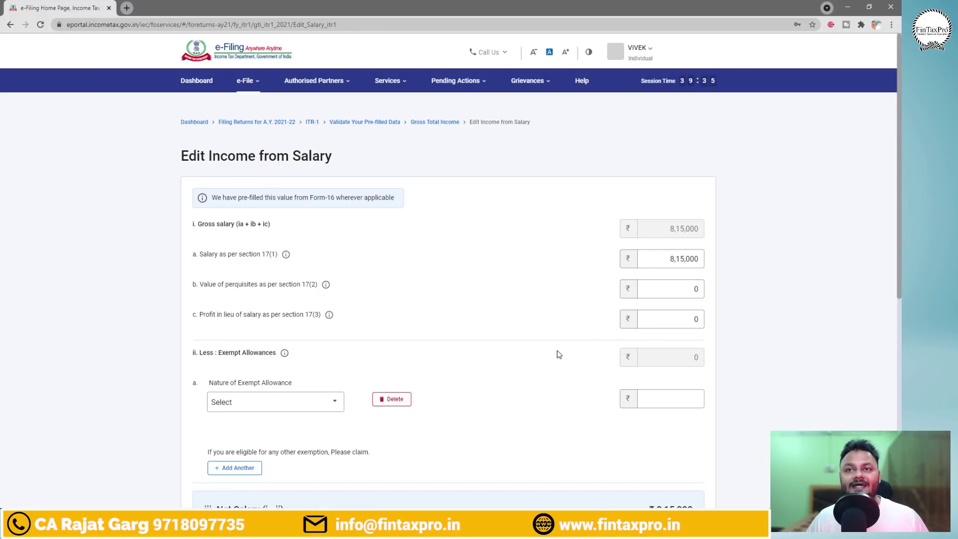
Check the HRA exemption in Form 16 and select Sec 10(13A) house rent allowance.
drag(901, 248, 901, 283)
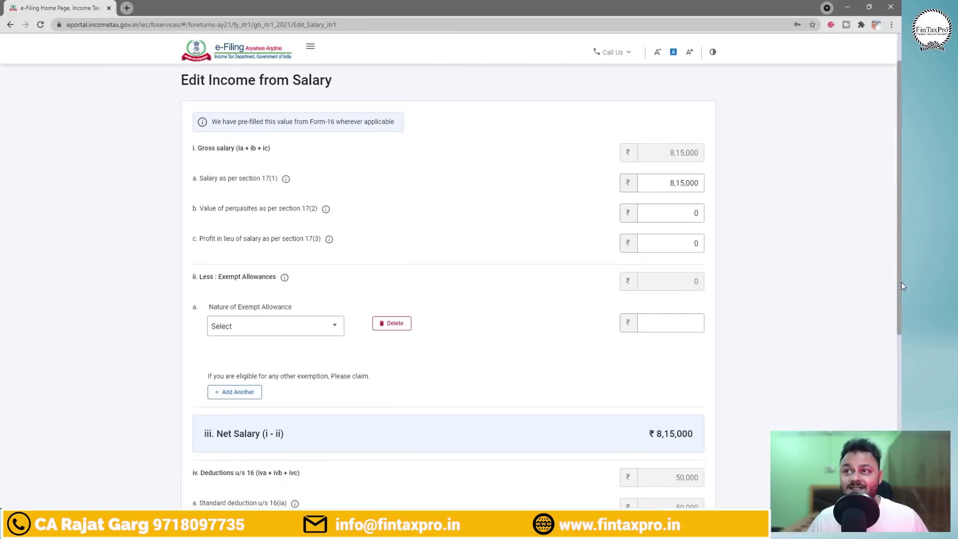
key(alt+Tab)
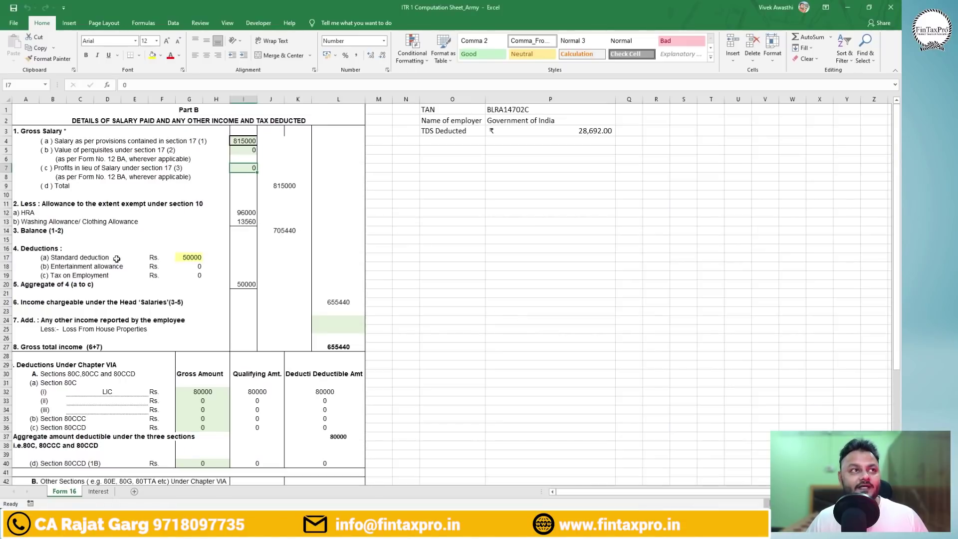
click(244, 214)
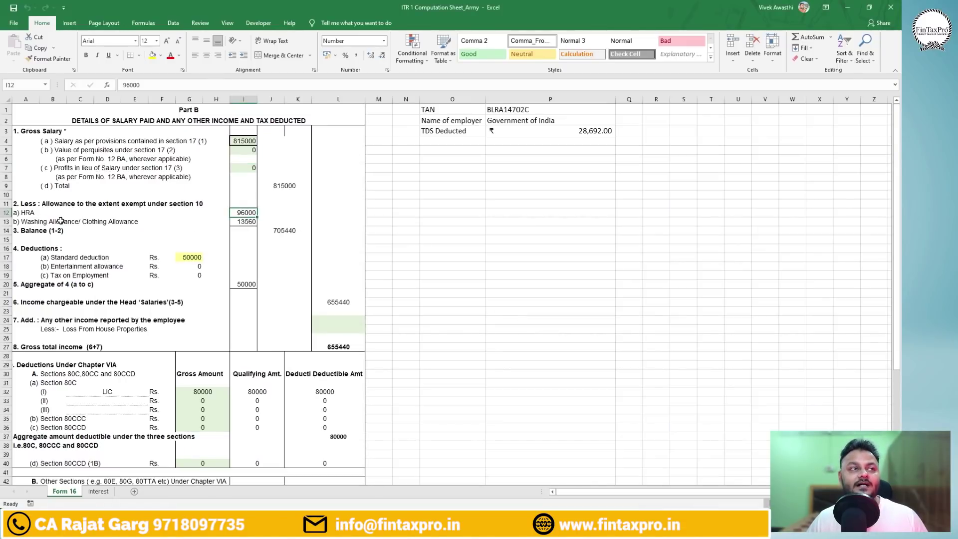
click(243, 221)
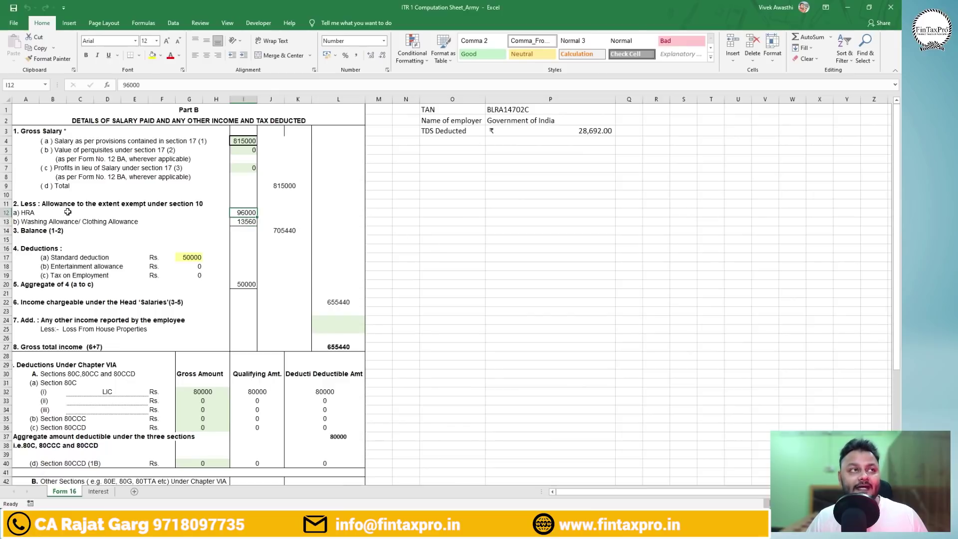
key(alt+Tab)
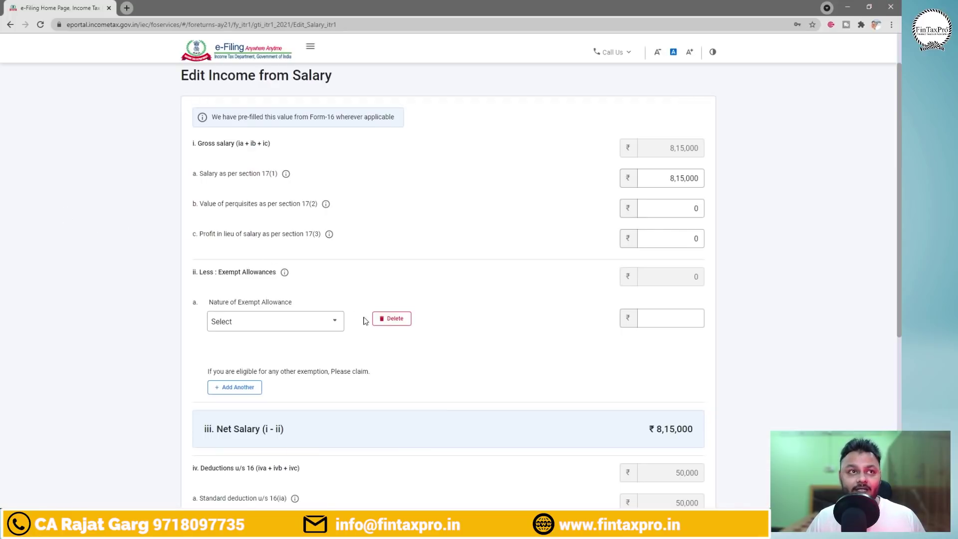
click(329, 320)
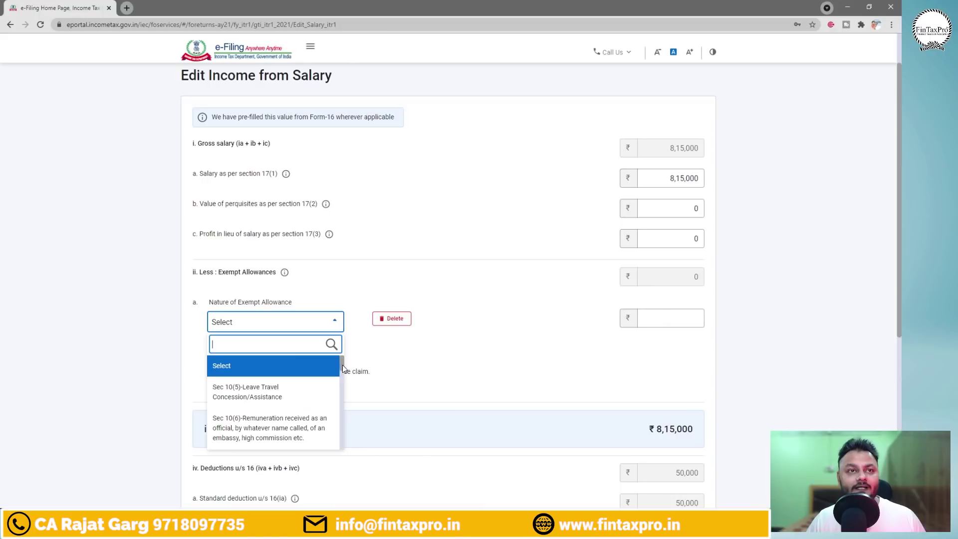
drag(343, 367, 343, 428)
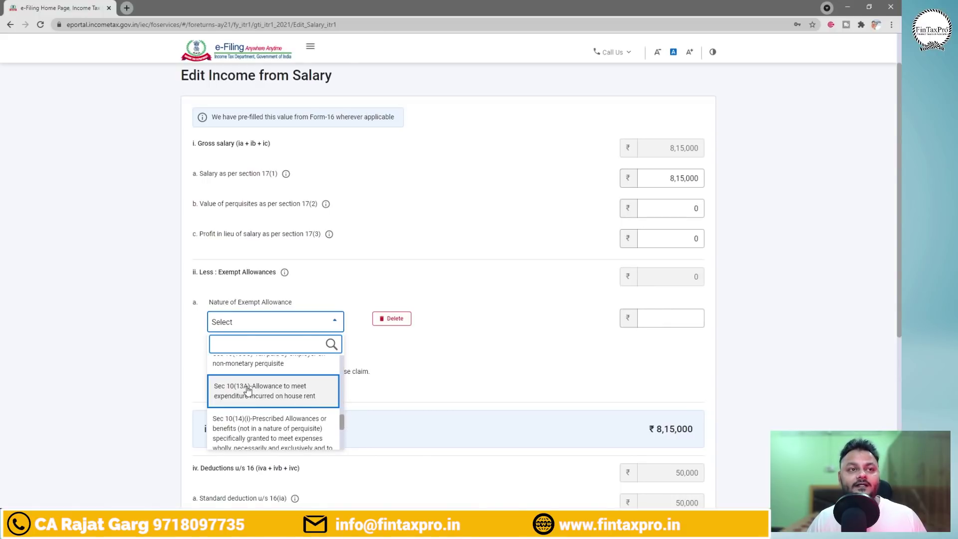
click(279, 396)
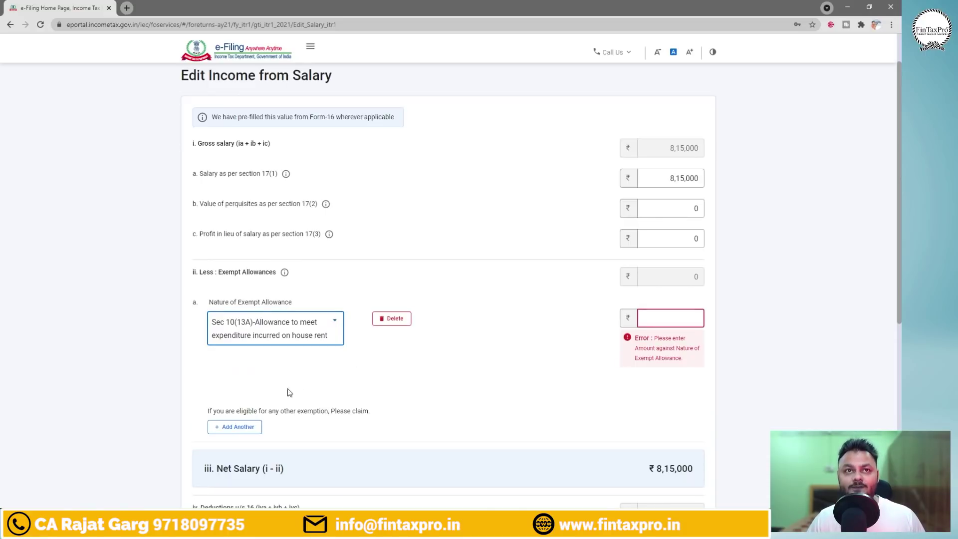
Enter 96,000 as the house rent allowance exemption amount.
click(658, 318)
key(alt+Tab)
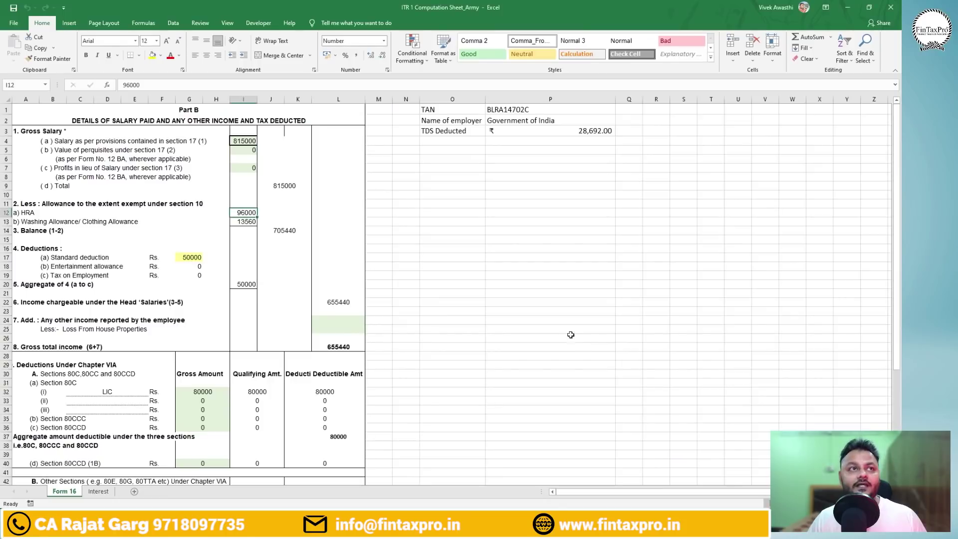
key(alt+Tab)
key(Tab)
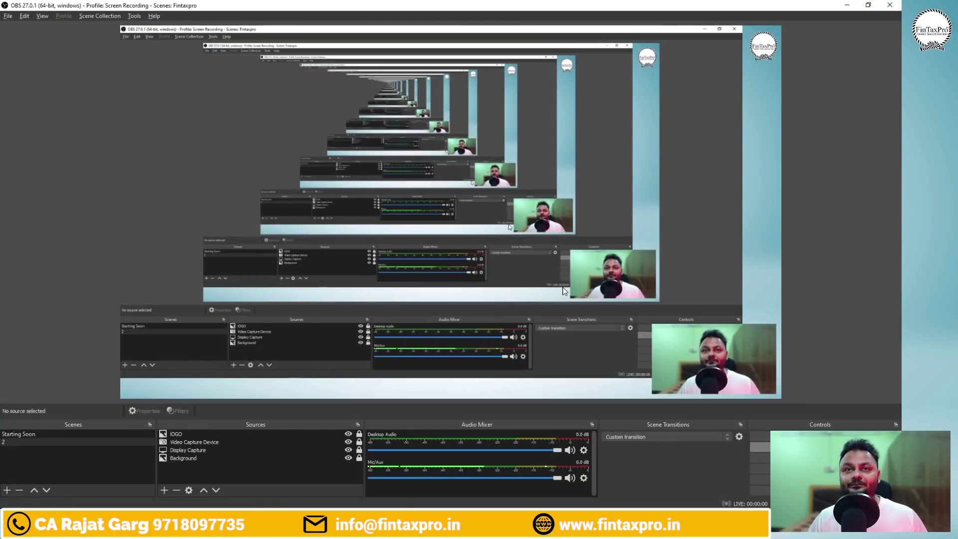
key(alt+Tab)
key(Tab)
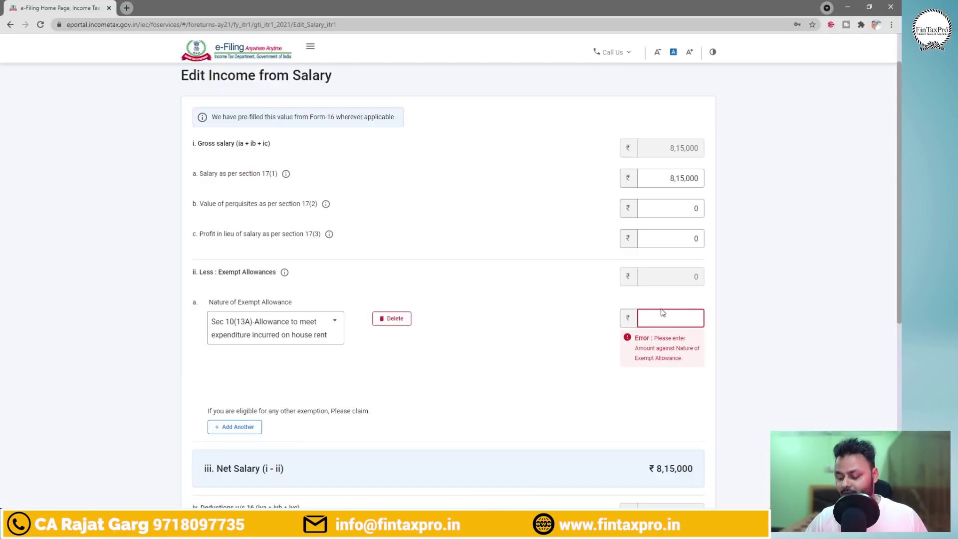
text(96,000)
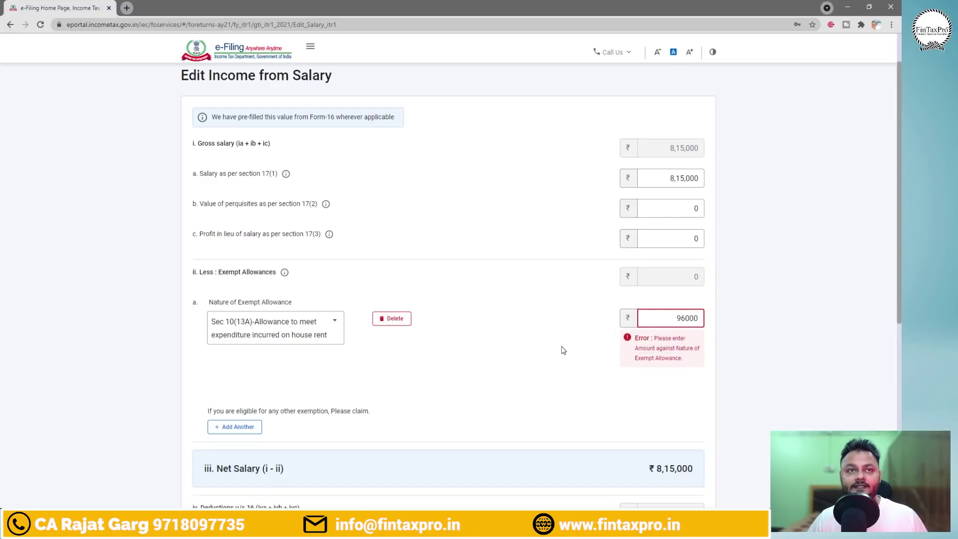
click(564, 351)
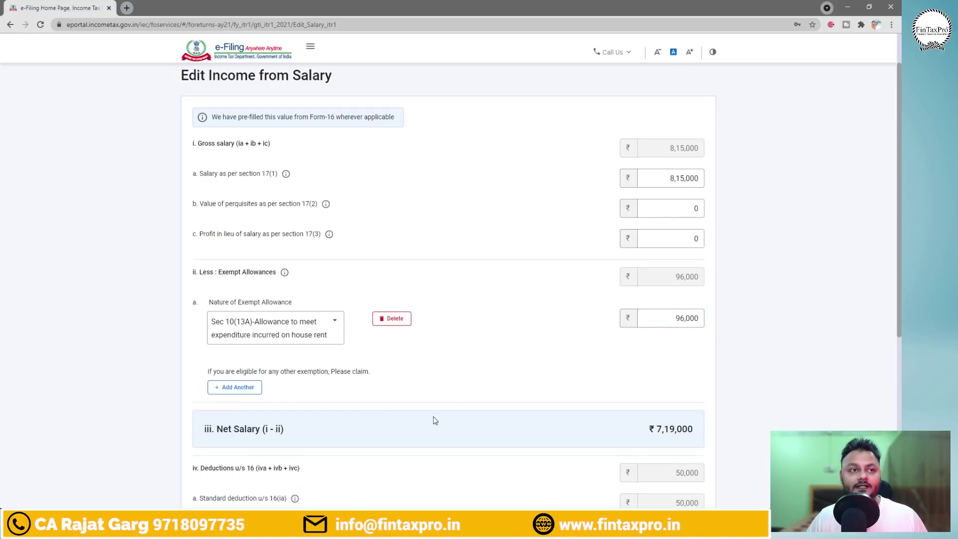
Add a second exempt allowance row and choose Sec 10(14)(i) Prescribed Allowances.
click(240, 388)
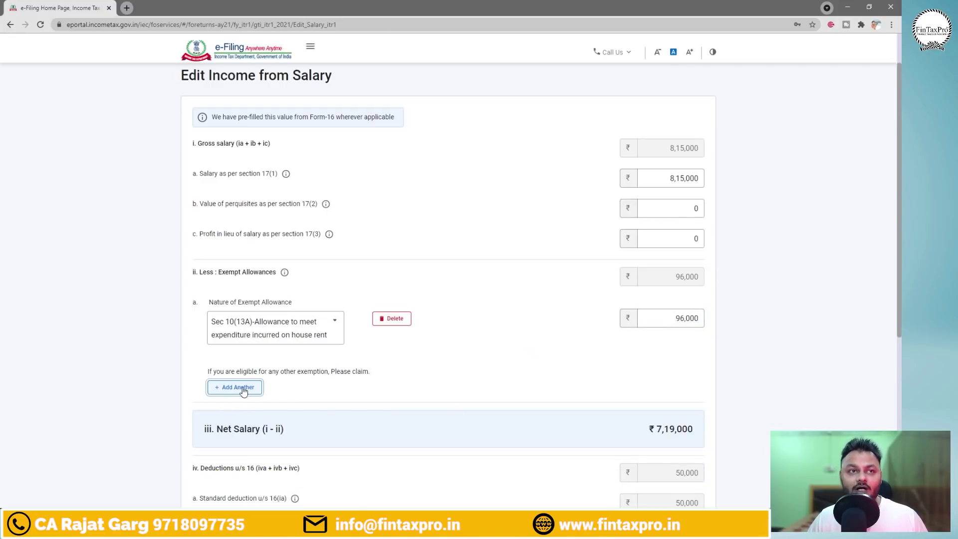
key(alt+Tab)
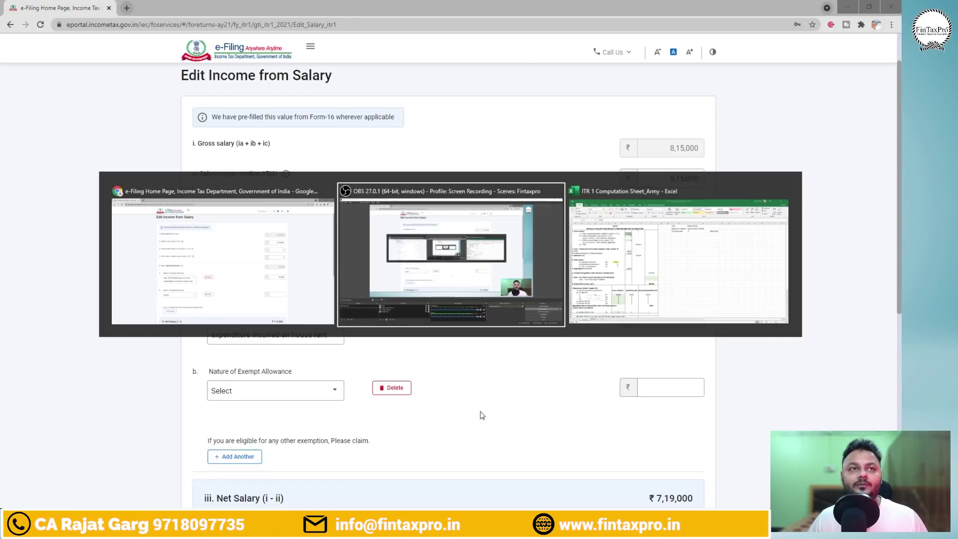
key(alt+Tab)
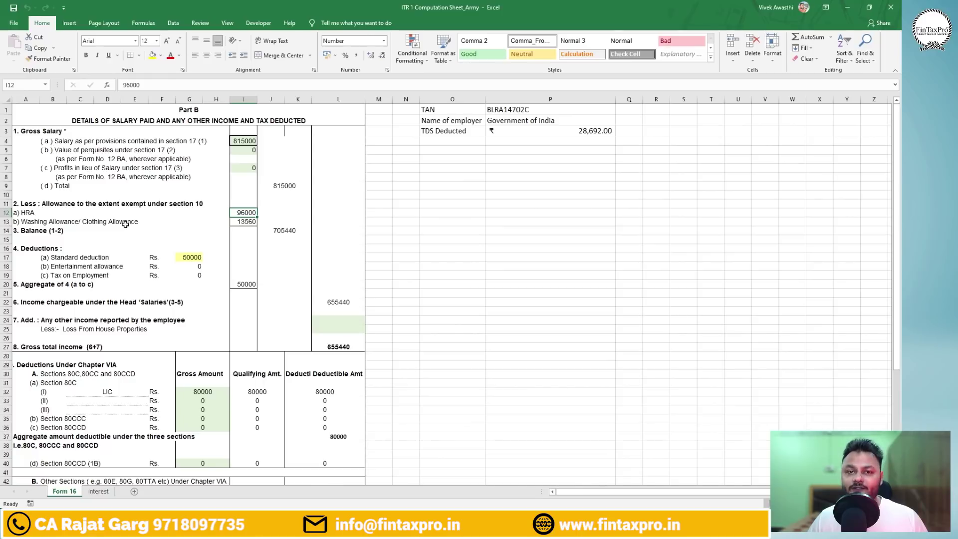
key(alt+Tab)
click(320, 396)
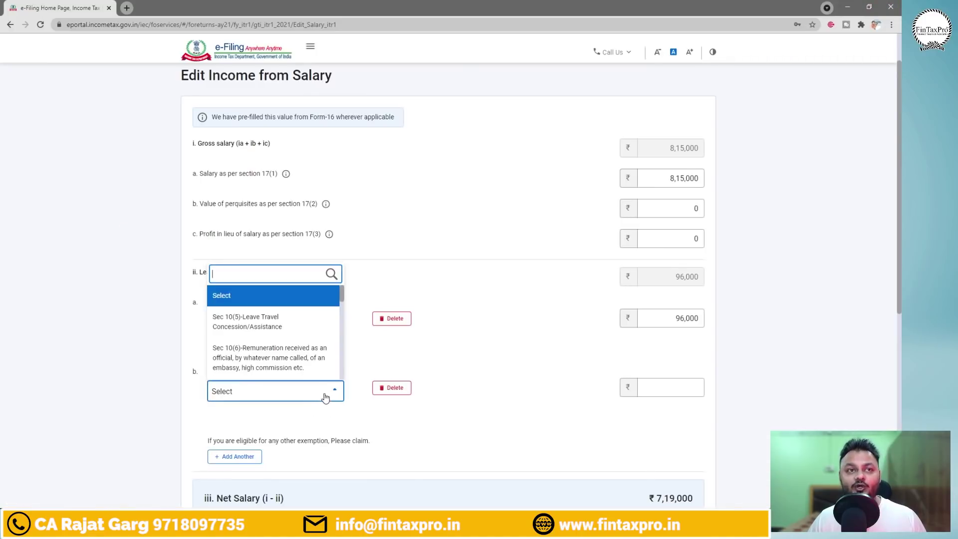
scroll(342, 357, down, 3)
drag(342, 357, 342, 388)
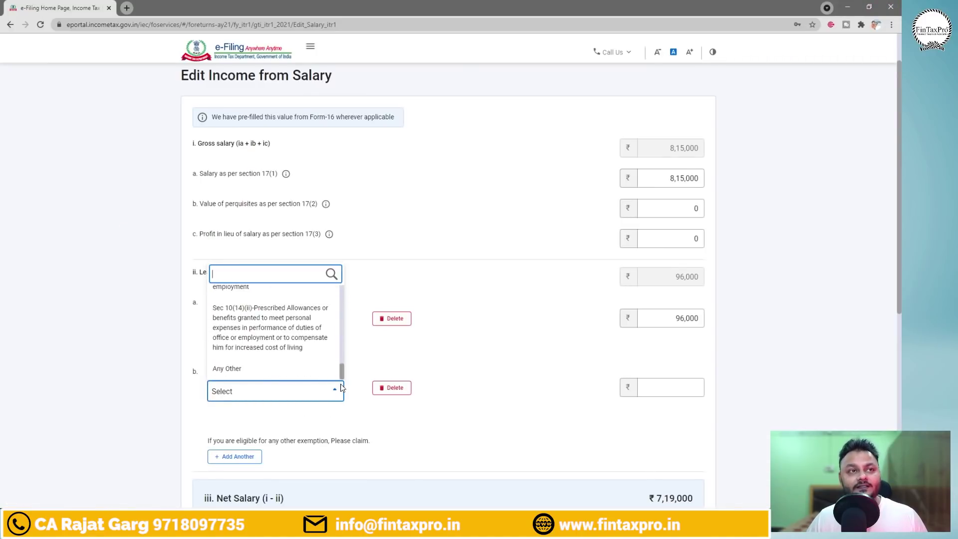
scroll(342, 371, up, 3)
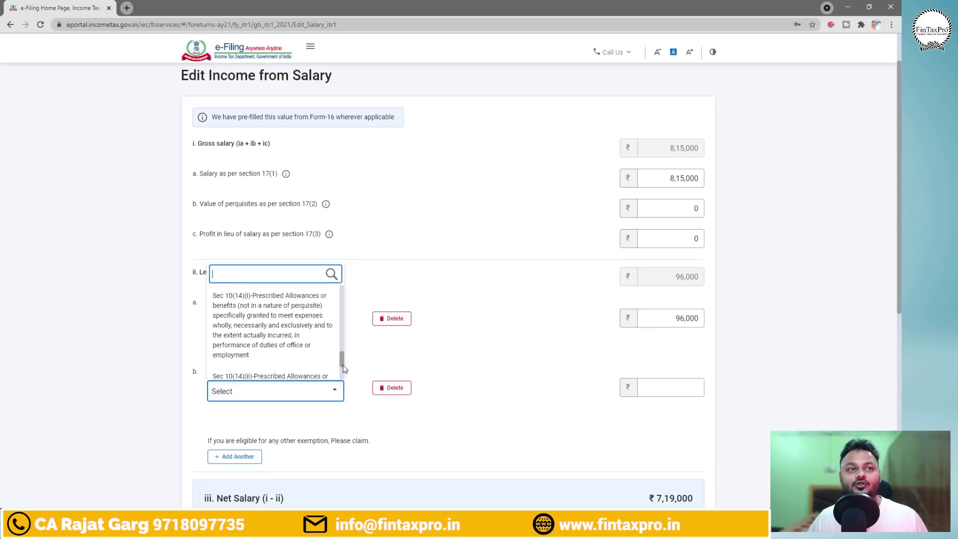
scroll(346, 360, down, 1)
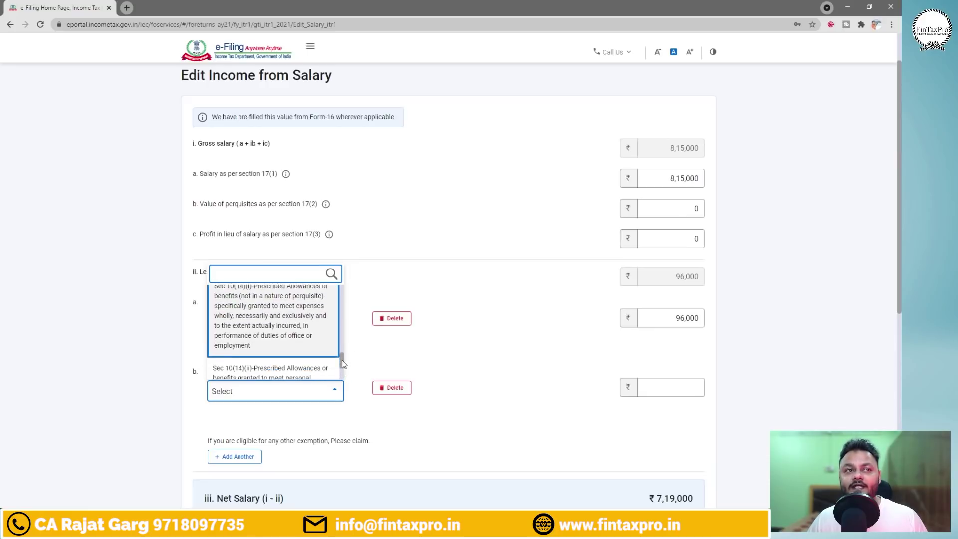
scroll(341, 361, up, 2)
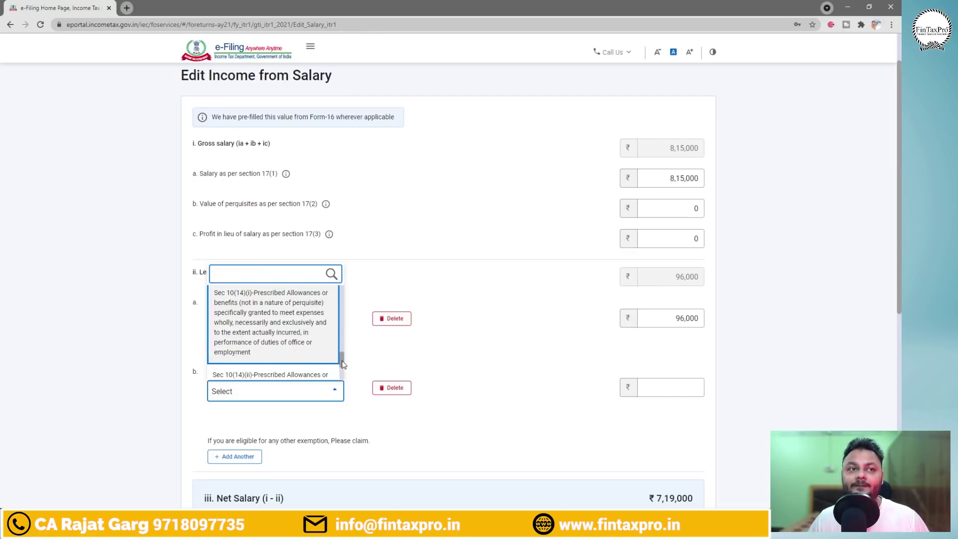
scroll(342, 360, down, 3)
scroll(344, 365, up, 3)
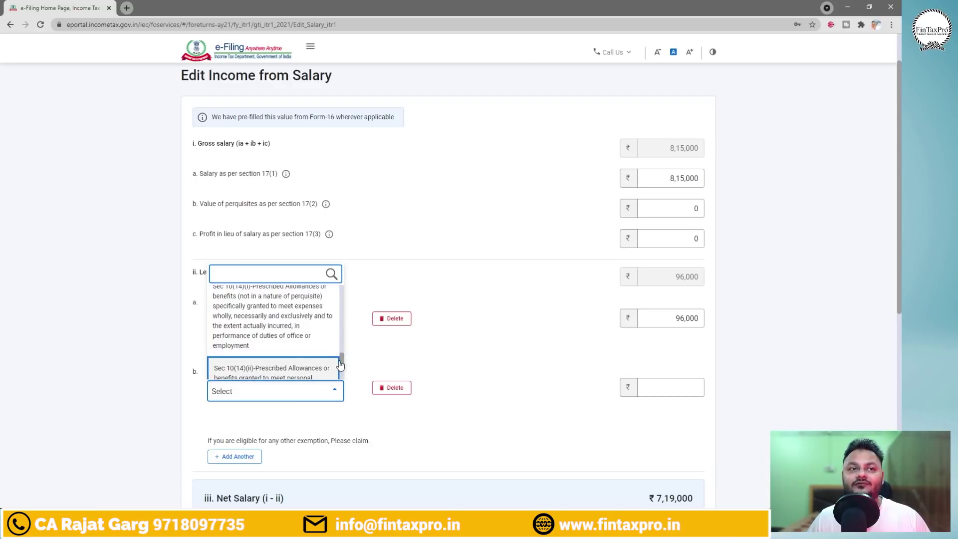
click(268, 329)
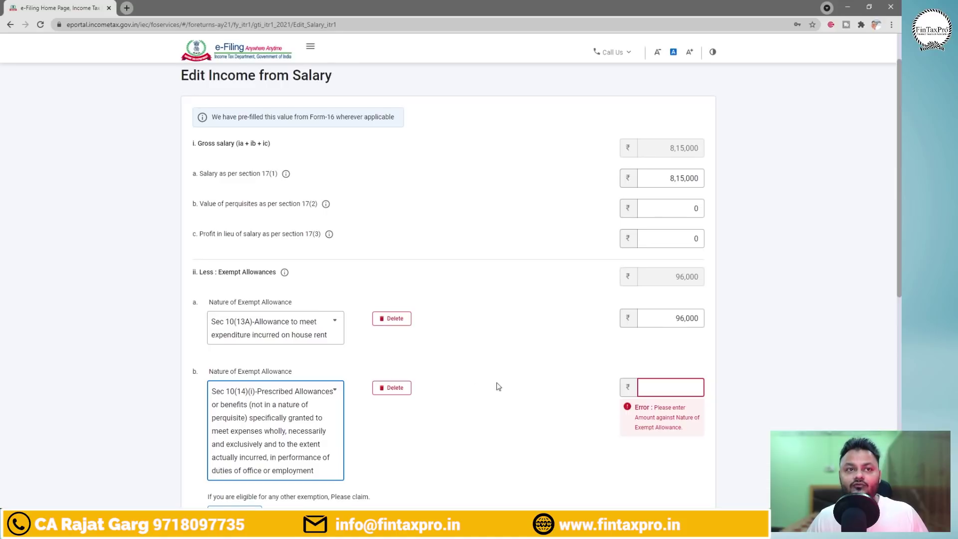
Enter 13560 as the amount for the Sec 10(14)(i) allowance, checking Excel.
key(alt+Tab)
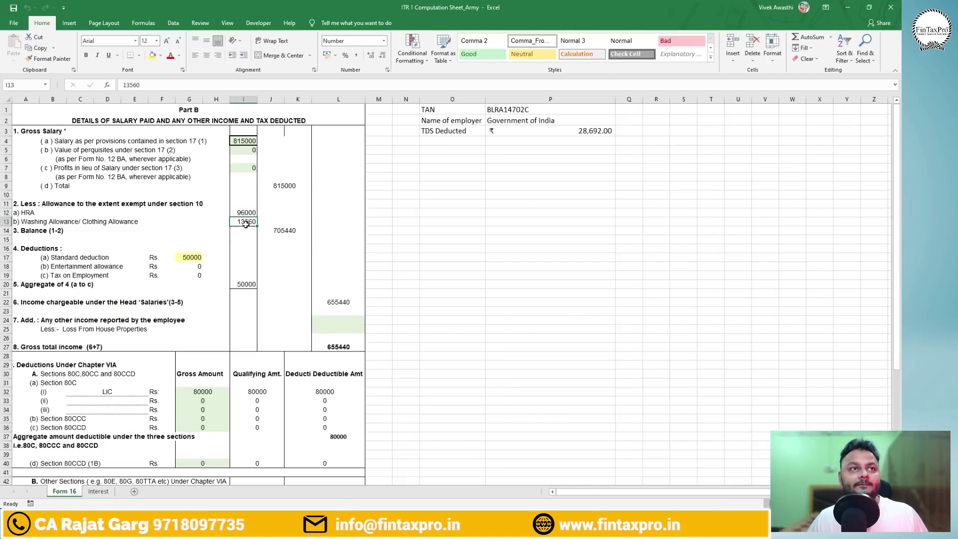
key(alt+Tab)
click(660, 387)
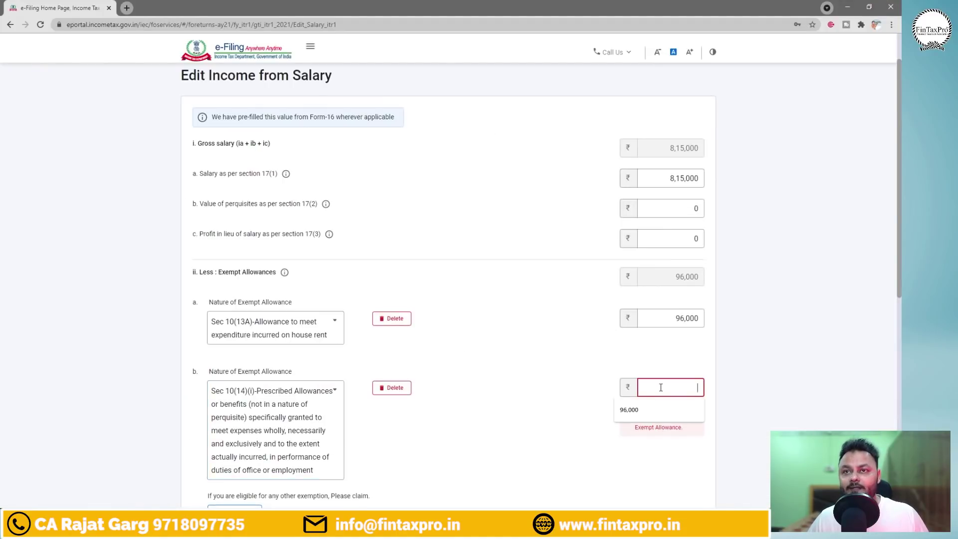
text(135)
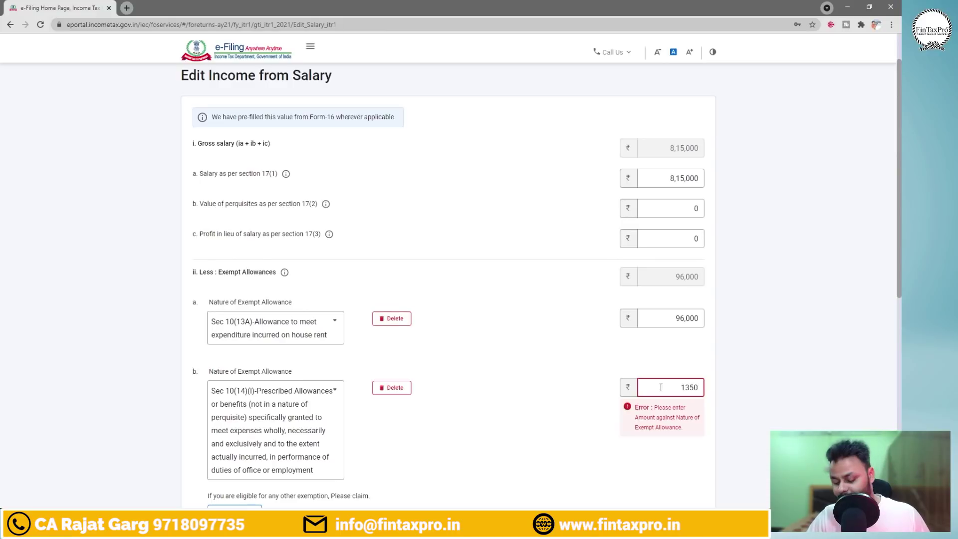
text(60)
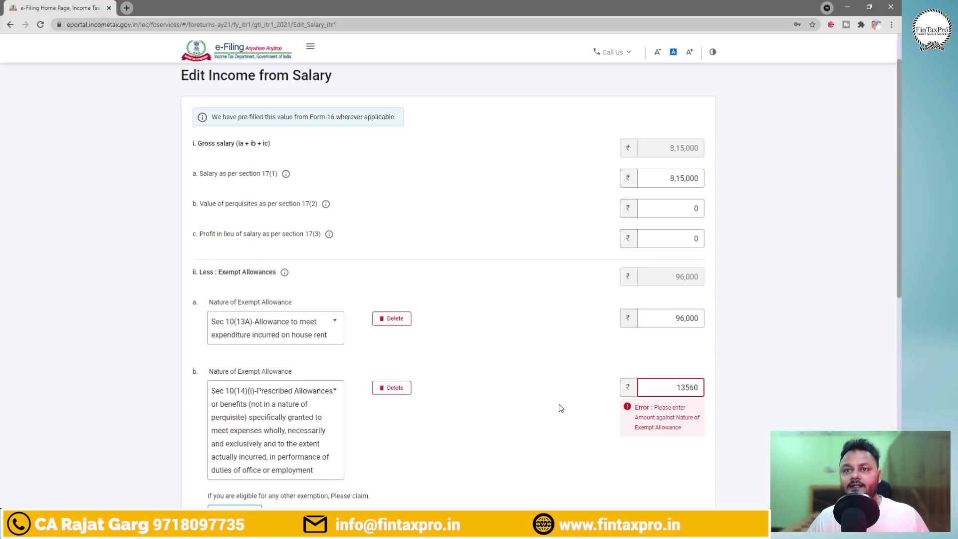
click(563, 408)
Review the deductions total in cell I20 of the Form 16 sheet.
drag(900, 208, 901, 351)
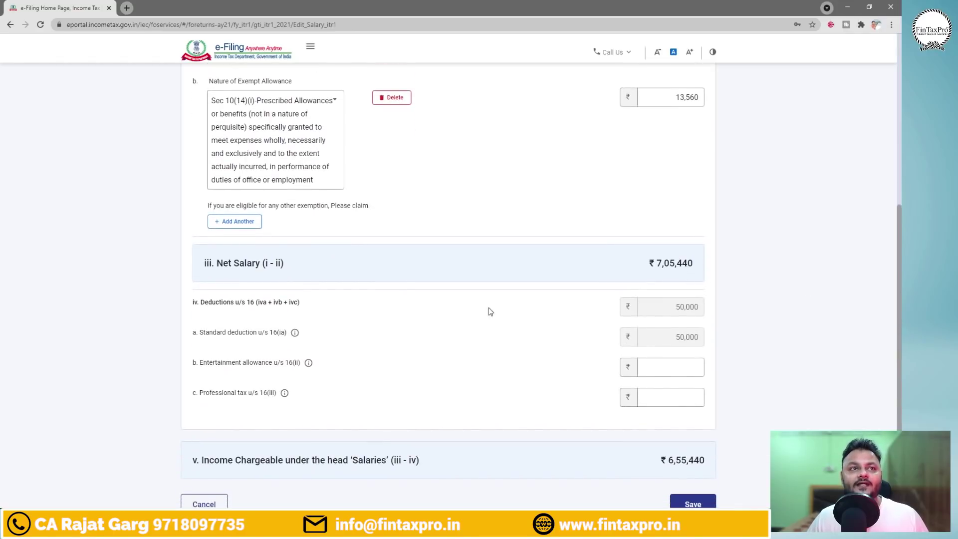
key(alt+Tab)
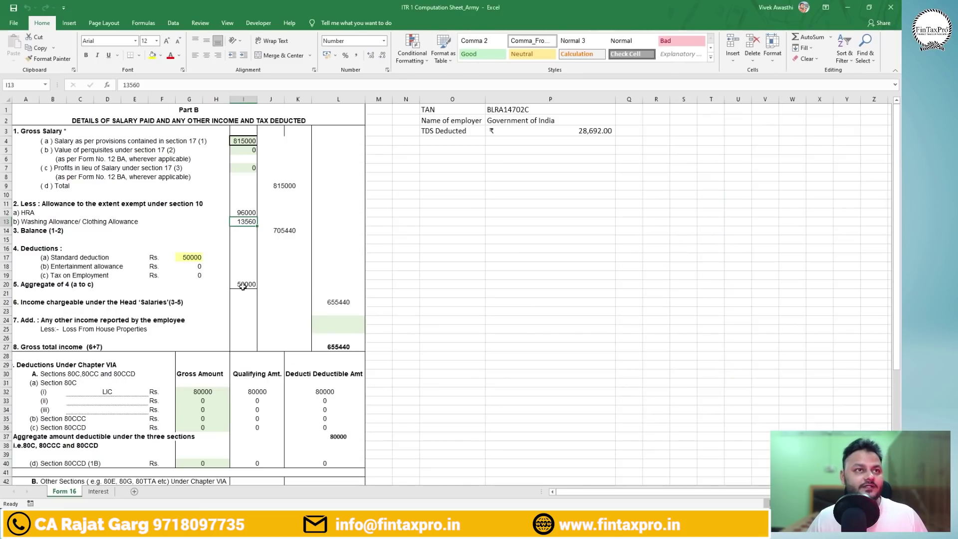
click(244, 284)
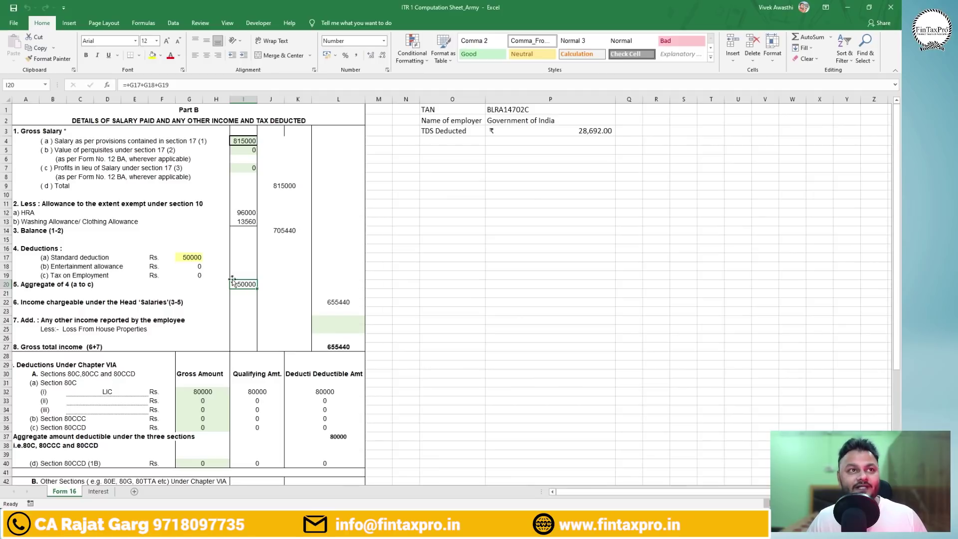
key(alt+Tab)
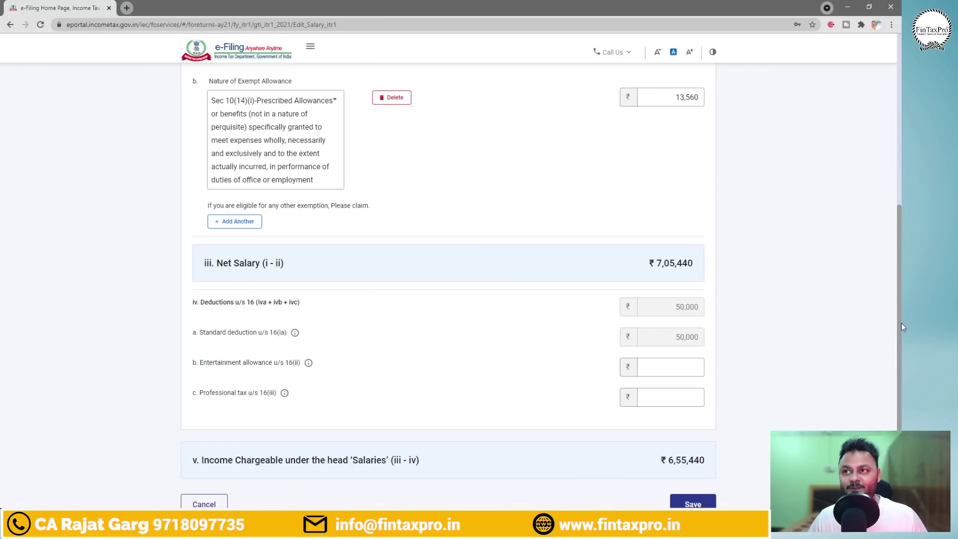
Enter 0 for entertainment allowance and professional tax, verifying against the sheet.
scroll(901, 322, down, 2)
click(666, 298)
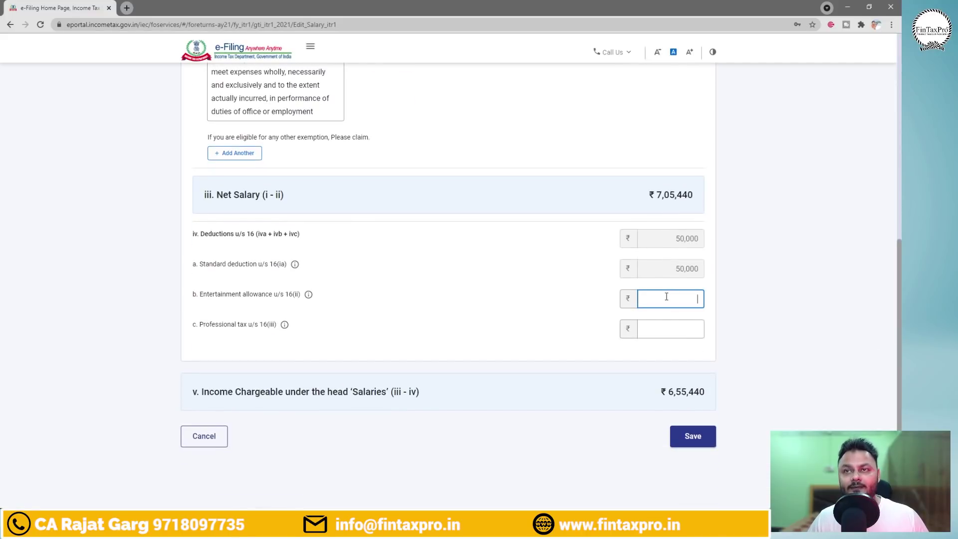
text(0)
click(668, 329)
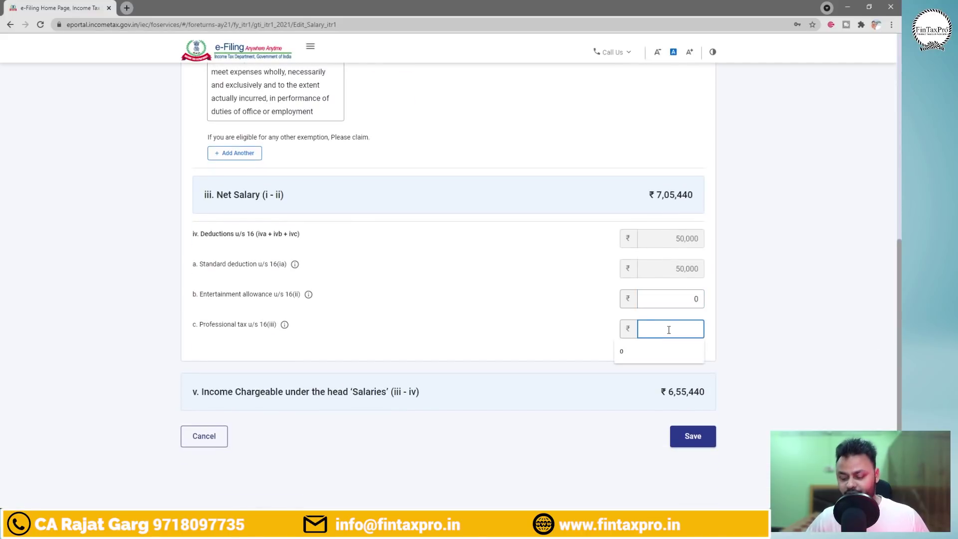
text(0)
click(449, 347)
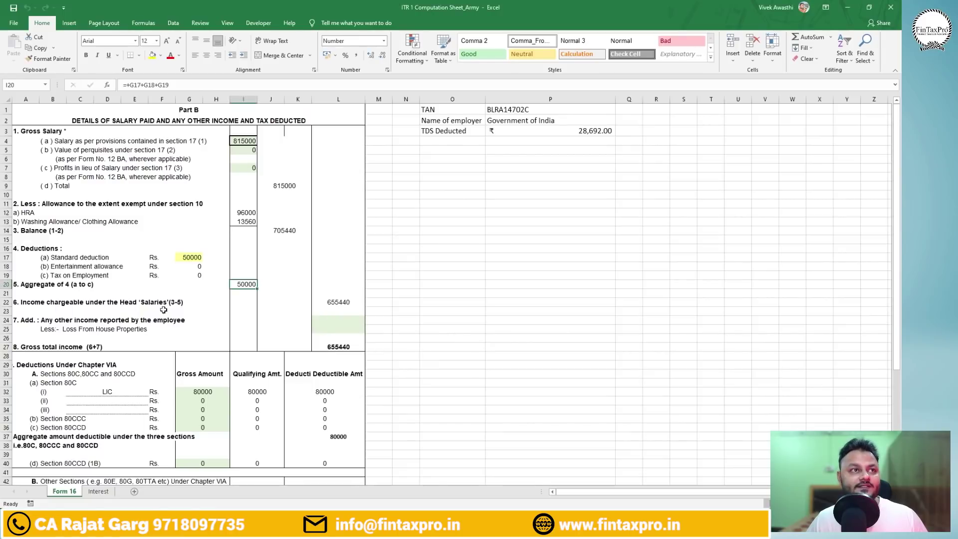
click(78, 267)
click(188, 267)
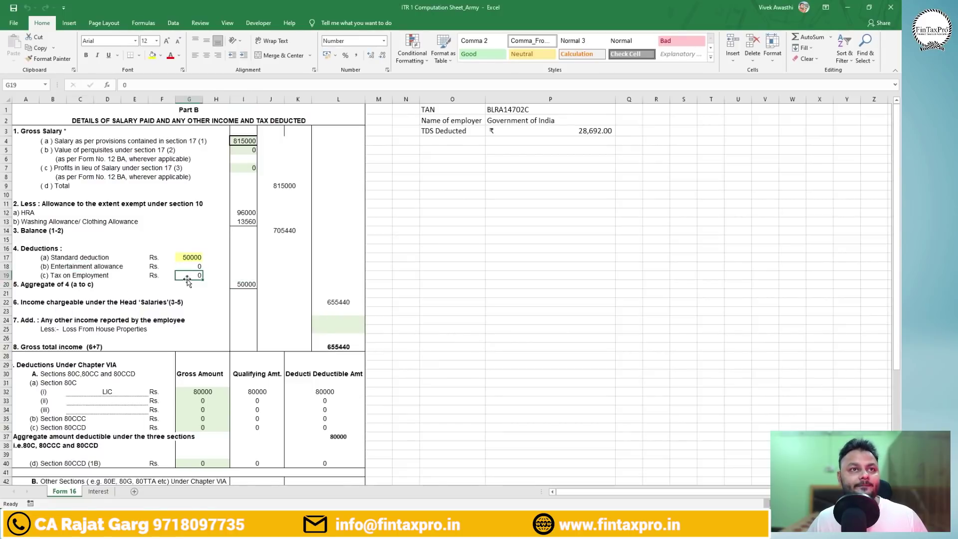
key(alt+Tab)
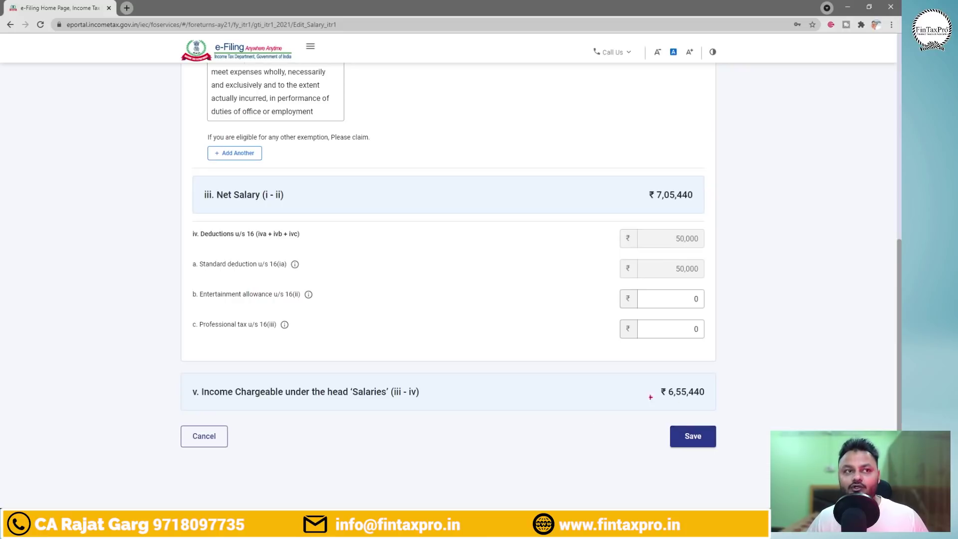
Highlight the ₹6,55,440 chargeable salary and save the salary details.
drag(643, 380, 719, 400)
drag(346, 404, 432, 404)
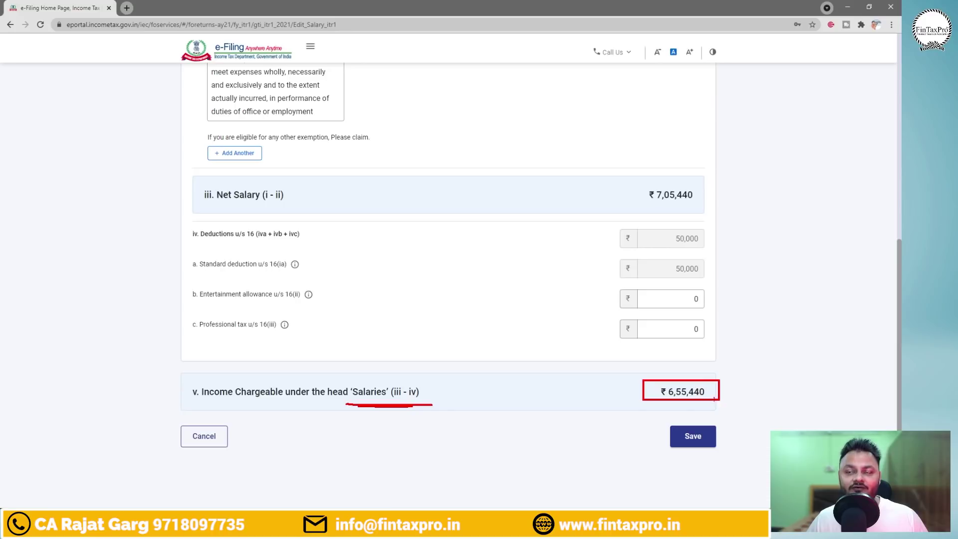
key(Escape)
key(alt+Tab)
key(alt+Tab)
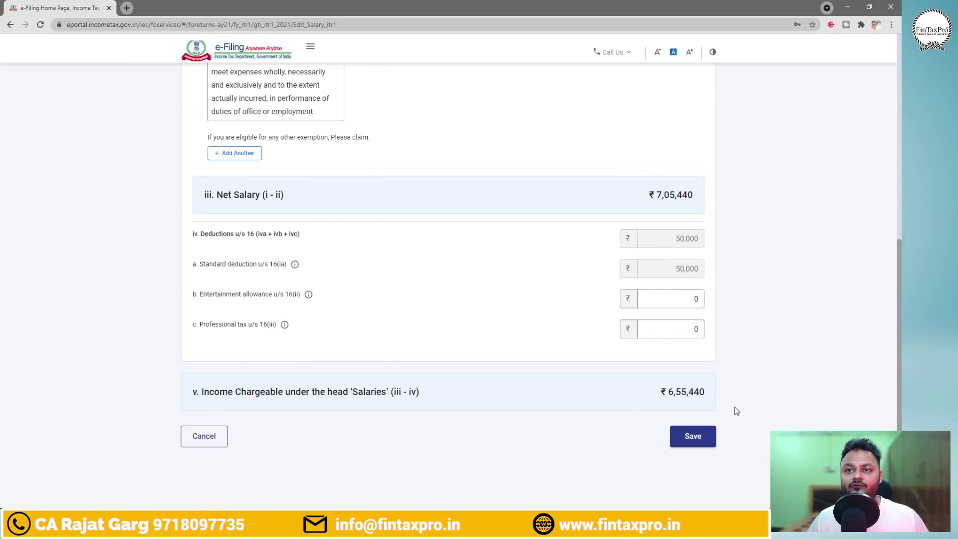
click(693, 437)
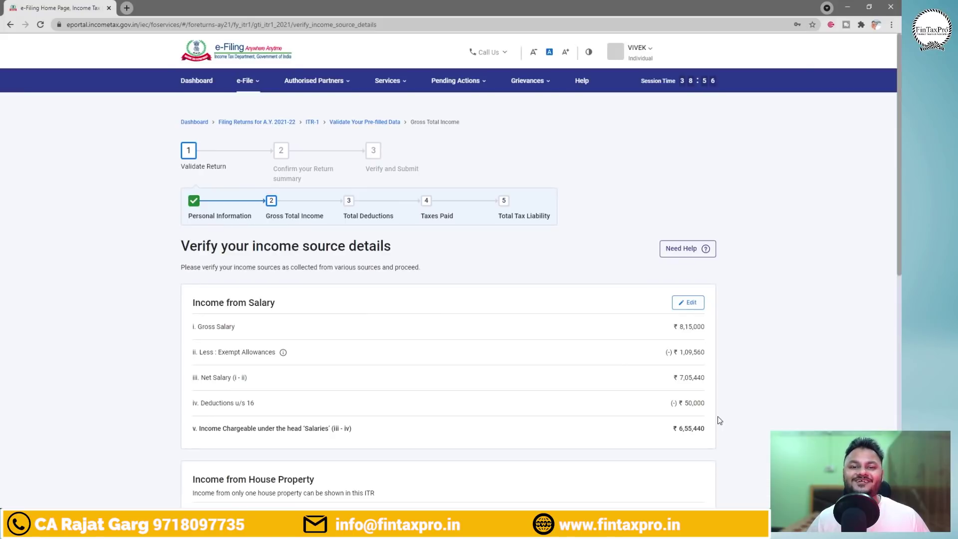
Scroll to Income from House Property and open its breakup entry form.
scroll(599, 367, down, 3)
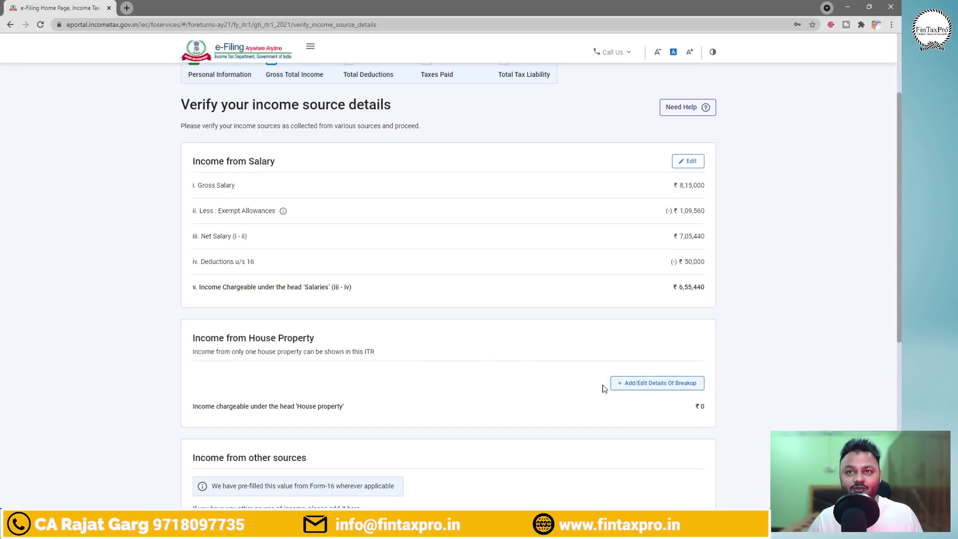
click(677, 385)
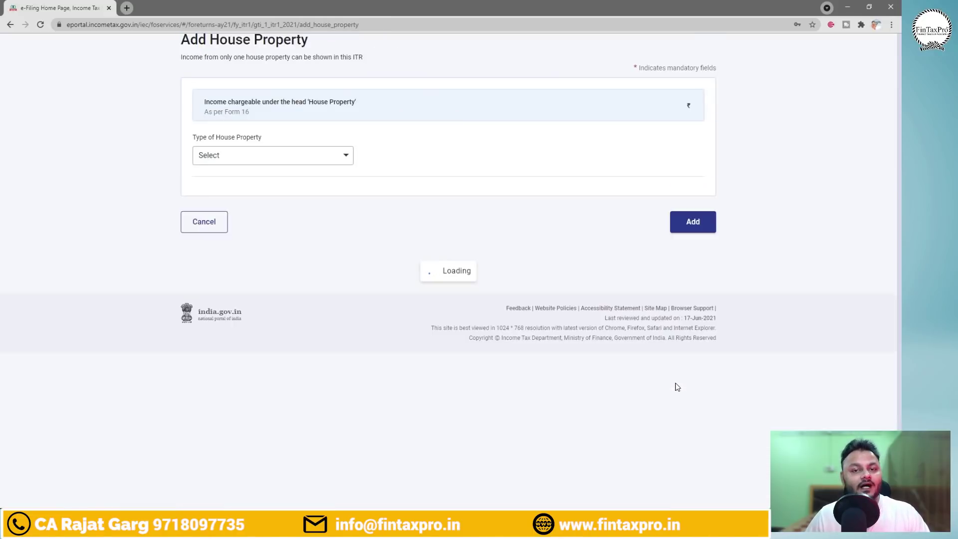
Annotate the property type list, linking House to Loan and circling Self Occupied.
click(335, 274)
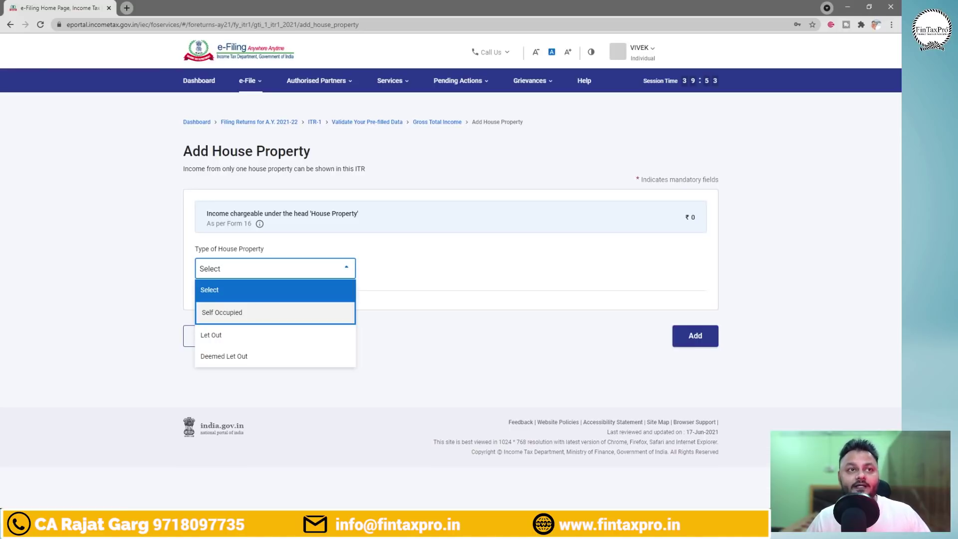
mouse_move(671, 252)
mouse_down()
mouse_move(714, 267)
mouse_move(779, 261)
mouse_move(663, 292)
mouse_move(764, 239)
mouse_up()
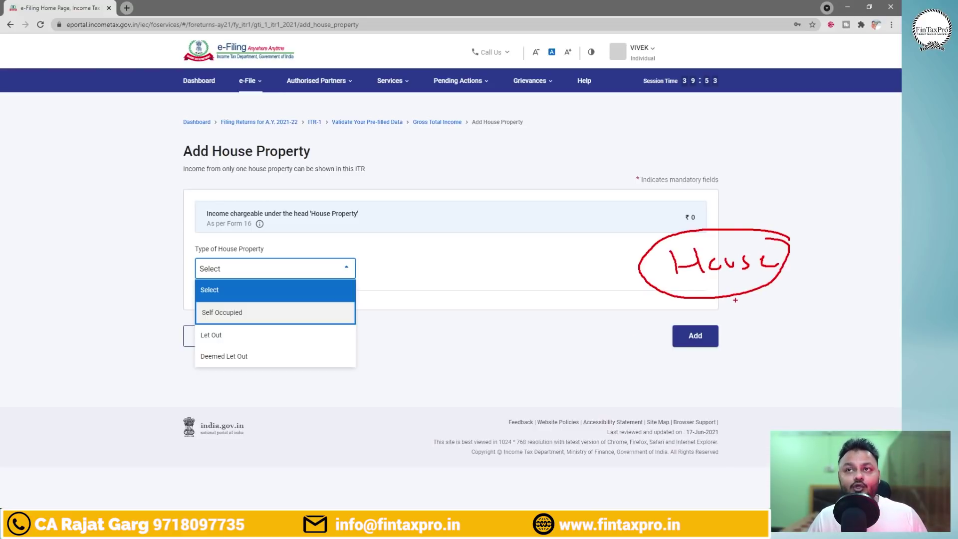
drag(734, 299, 737, 325)
drag(729, 310, 763, 309)
mouse_move(682, 371)
mouse_down()
mouse_move(704, 367)
mouse_move(719, 390)
mouse_move(727, 363)
mouse_move(770, 360)
mouse_up()
mouse_move(781, 344)
mouse_down()
mouse_move(718, 339)
mouse_move(771, 364)
mouse_move(756, 345)
mouse_up()
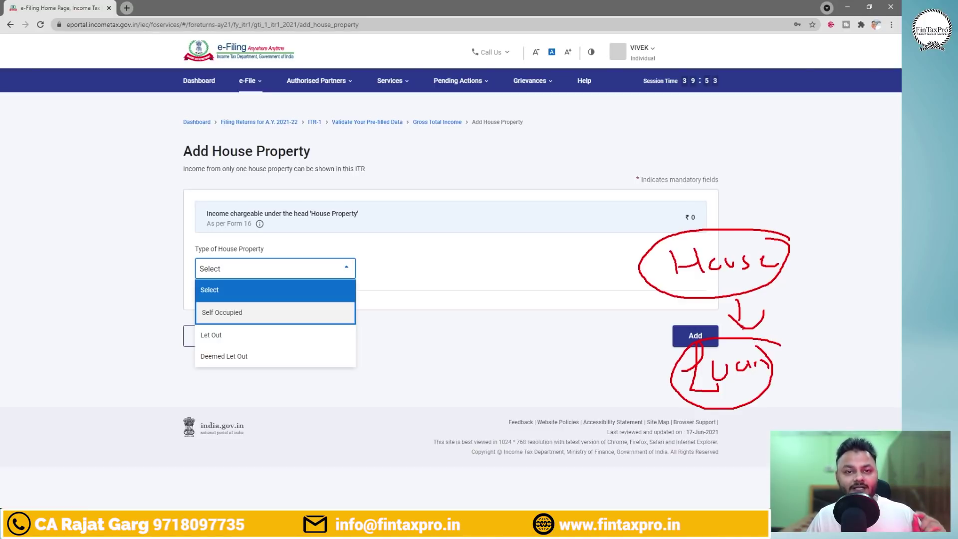
drag(776, 310, 809, 337)
mouse_move(810, 310)
mouse_down()
mouse_move(829, 309)
mouse_move(831, 318)
mouse_up()
drag(843, 304, 856, 318)
drag(860, 299, 869, 312)
drag(872, 302, 887, 295)
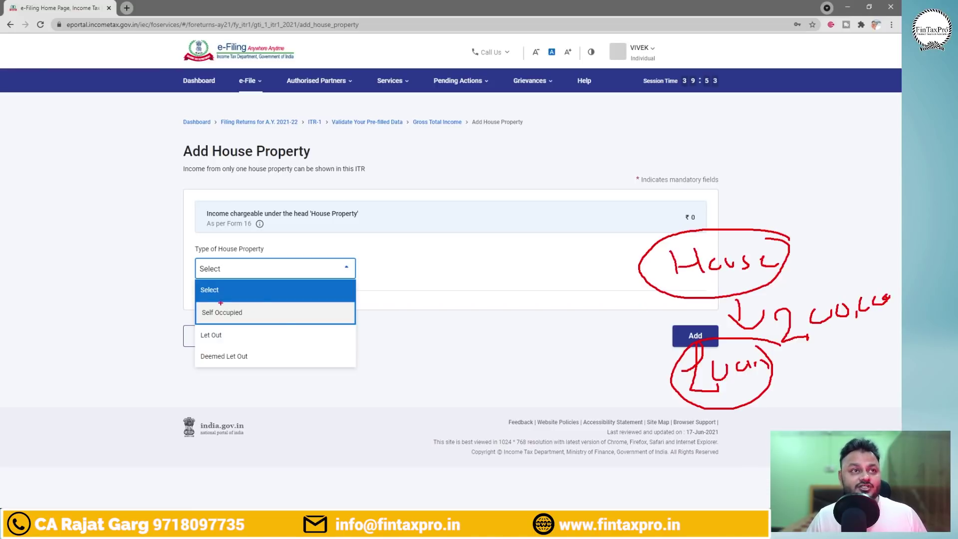
mouse_move(275, 307)
mouse_down()
mouse_move(185, 306)
mouse_move(283, 316)
mouse_move(259, 301)
mouse_move(189, 334)
mouse_move(231, 328)
mouse_up()
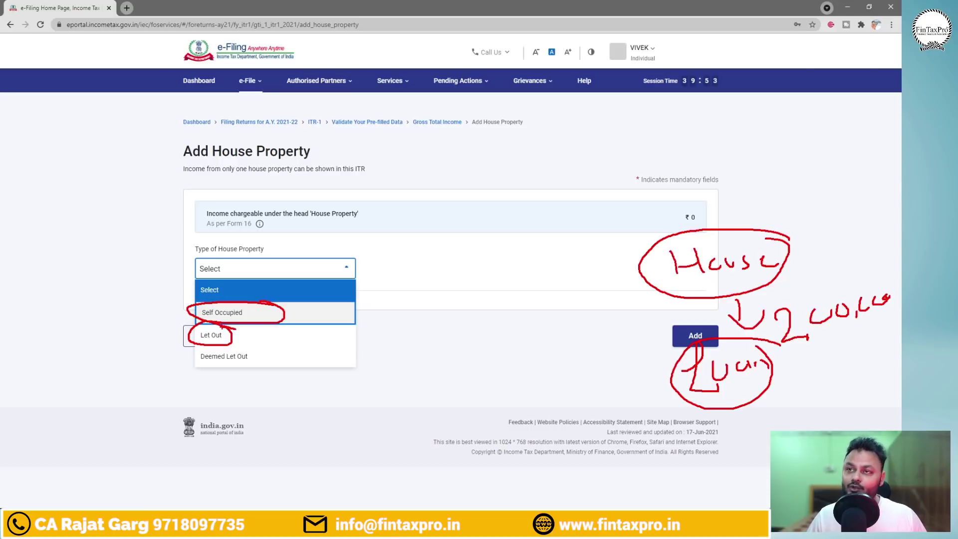
key(Escape)
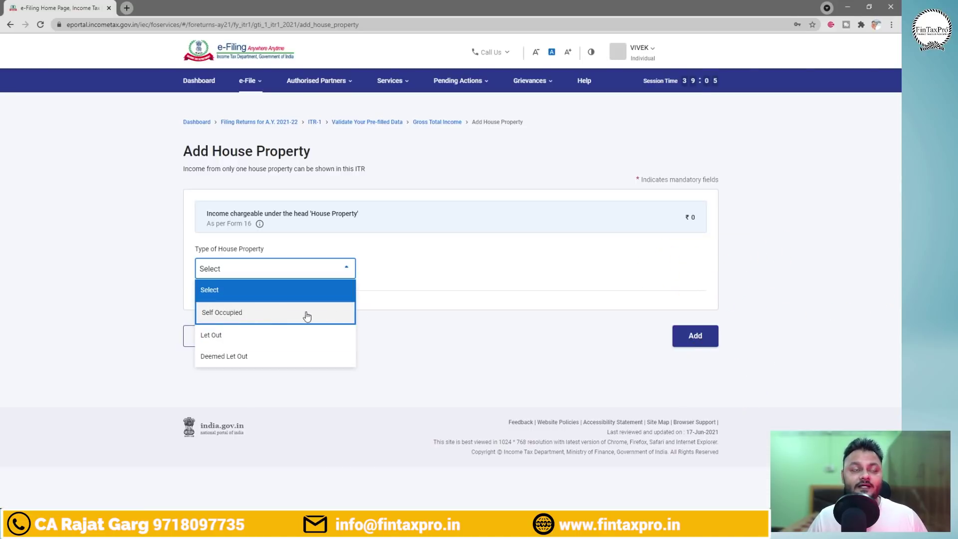
Choose Self Occupied and enter 50000 as interest on borrowed capital.
click(234, 315)
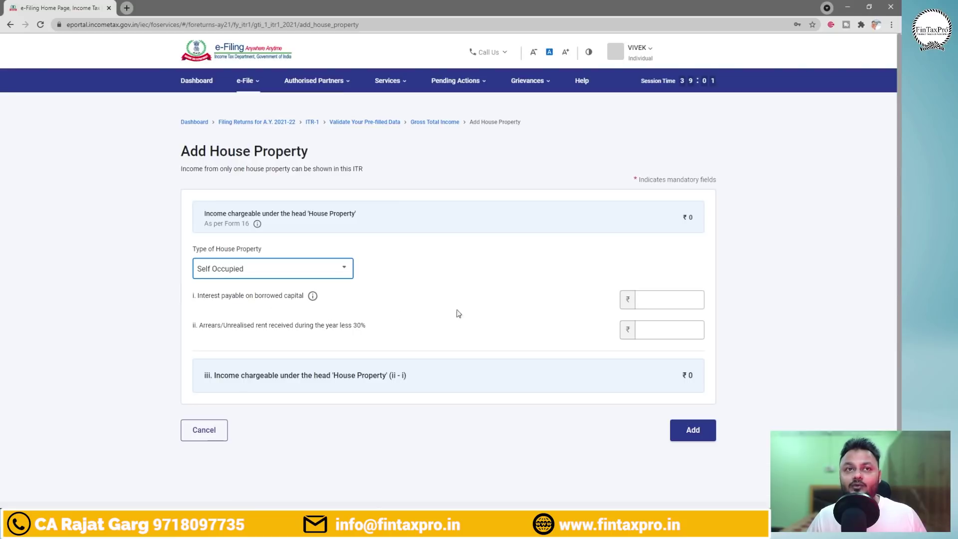
click(658, 298)
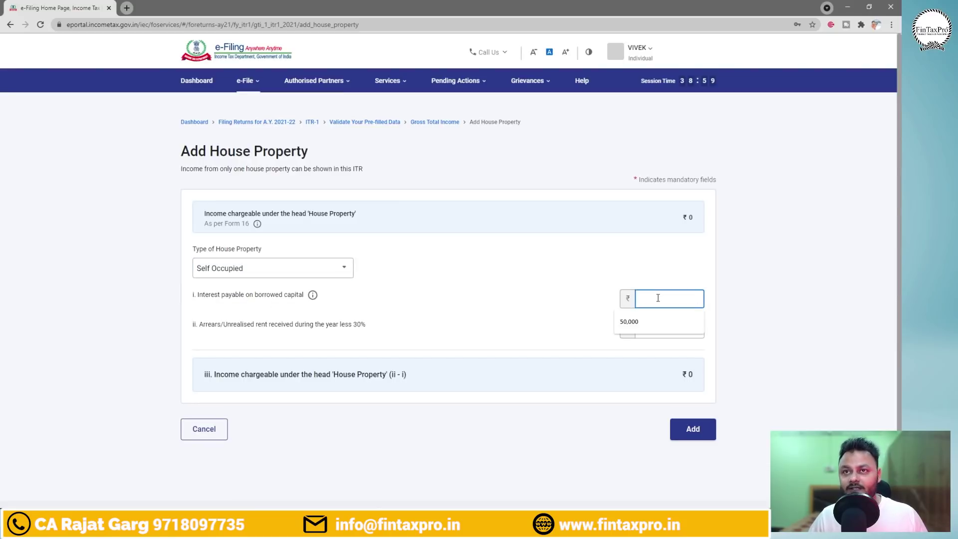
text(50000)
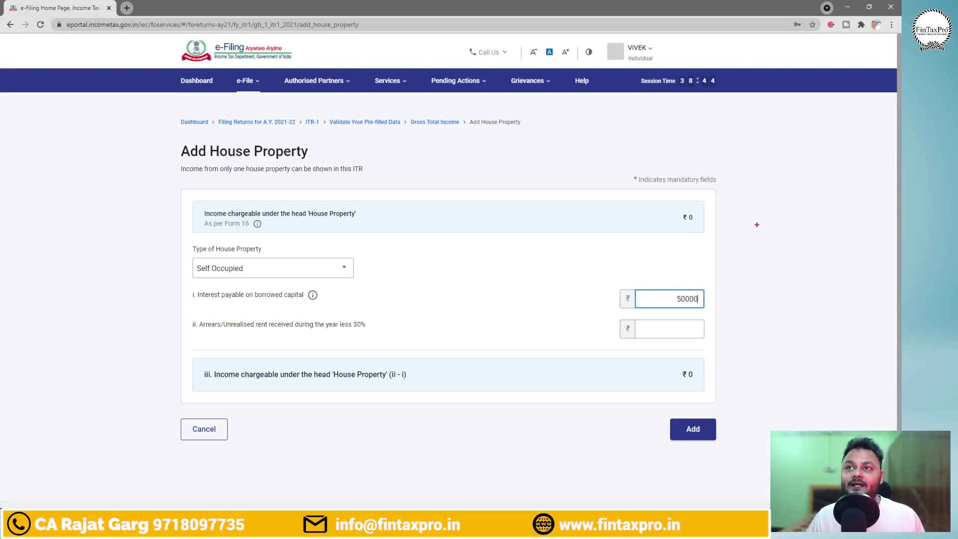
Annotate how an EMI splits into principal and interest, linking interest to its field.
mouse_move(763, 216)
mouse_down()
mouse_move(750, 246)
mouse_move(764, 229)
mouse_move(789, 225)
mouse_move(794, 234)
mouse_up()
drag(809, 216, 809, 238)
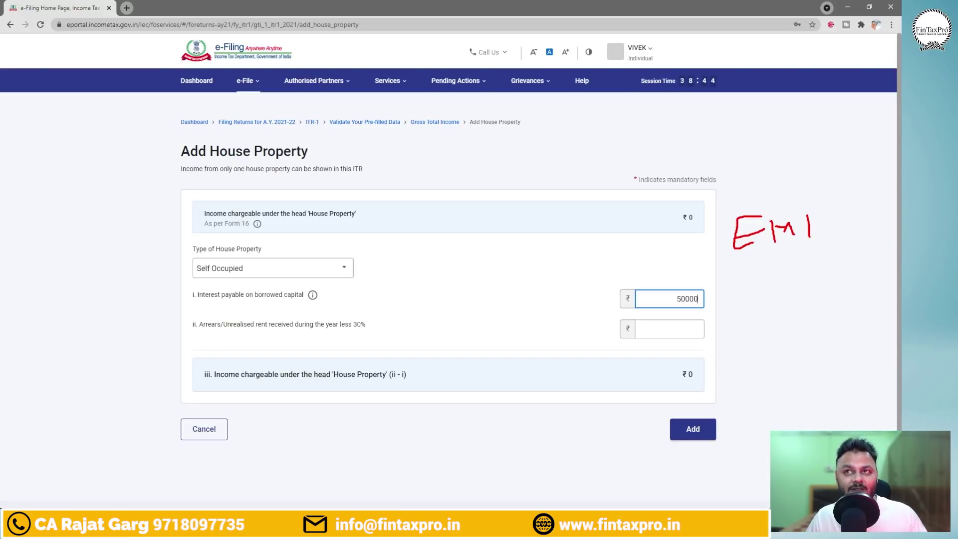
drag(664, 266, 882, 249)
drag(805, 260, 822, 337)
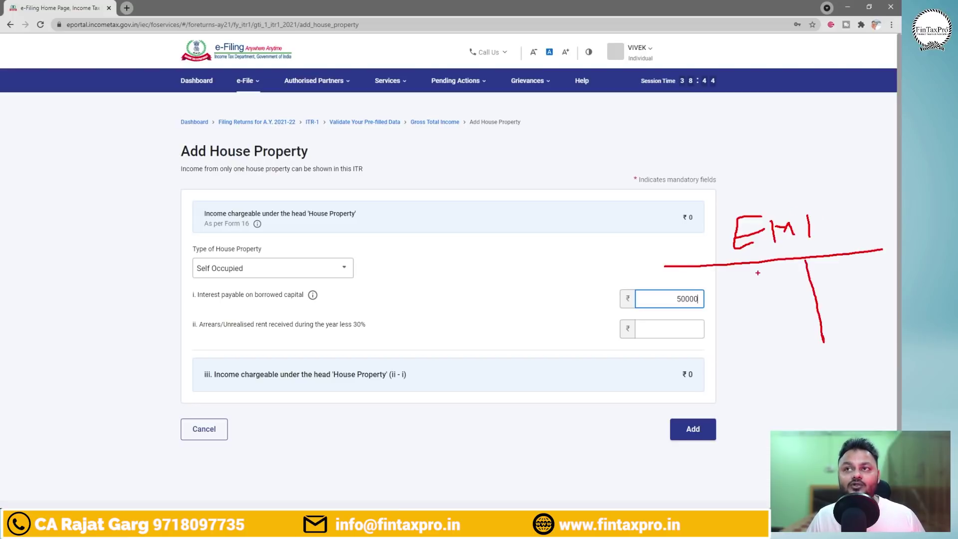
mouse_move(757, 273)
mouse_down()
mouse_move(760, 285)
mouse_move(841, 257)
mouse_move(833, 282)
mouse_move(862, 272)
mouse_up()
drag(864, 272, 864, 255)
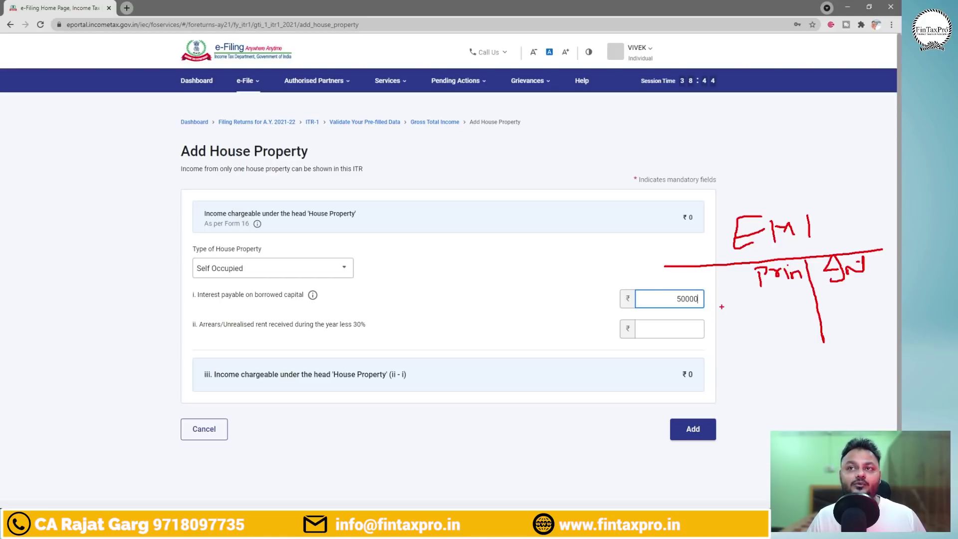
mouse_move(721, 306)
mouse_down()
mouse_move(717, 353)
mouse_move(729, 377)
mouse_move(741, 376)
mouse_up()
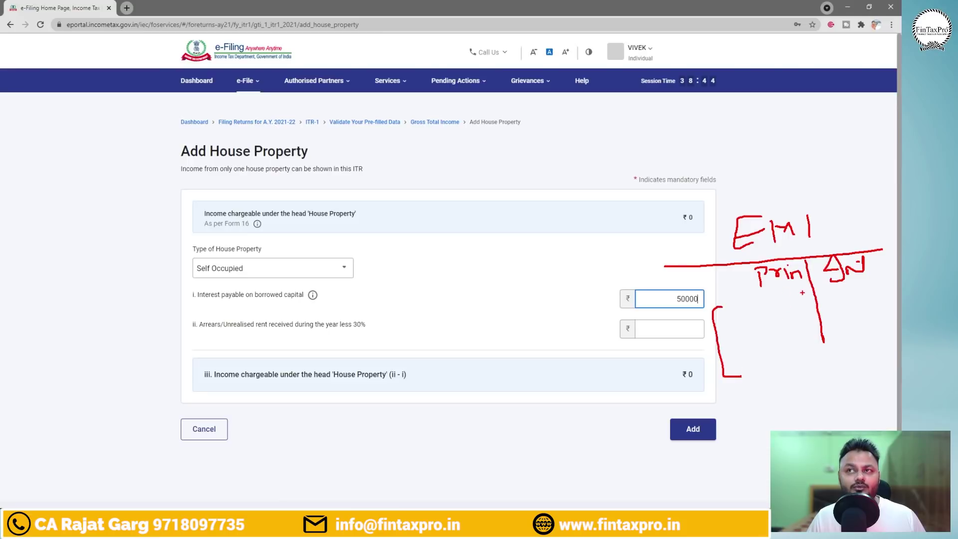
mouse_move(802, 292)
mouse_down()
mouse_move(785, 296)
mouse_move(776, 382)
mouse_move(813, 295)
mouse_move(844, 357)
mouse_move(869, 298)
mouse_up()
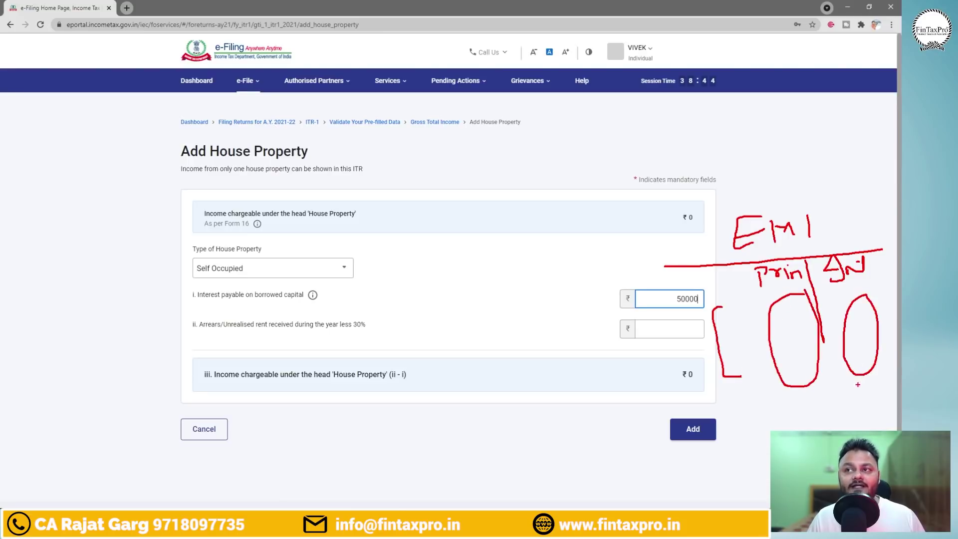
mouse_move(861, 377)
mouse_down()
mouse_move(851, 407)
mouse_move(728, 393)
mouse_move(689, 320)
mouse_move(700, 325)
mouse_up()
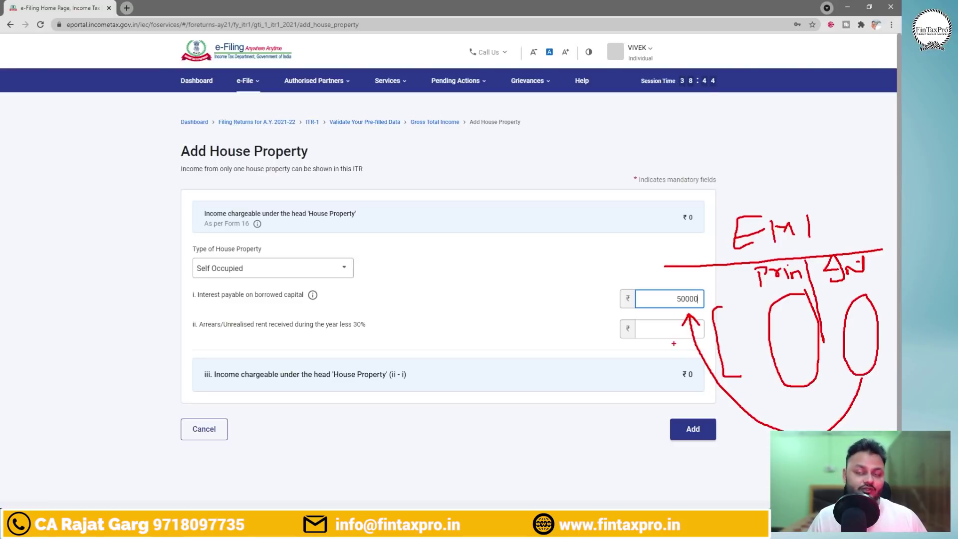
key(Escape)
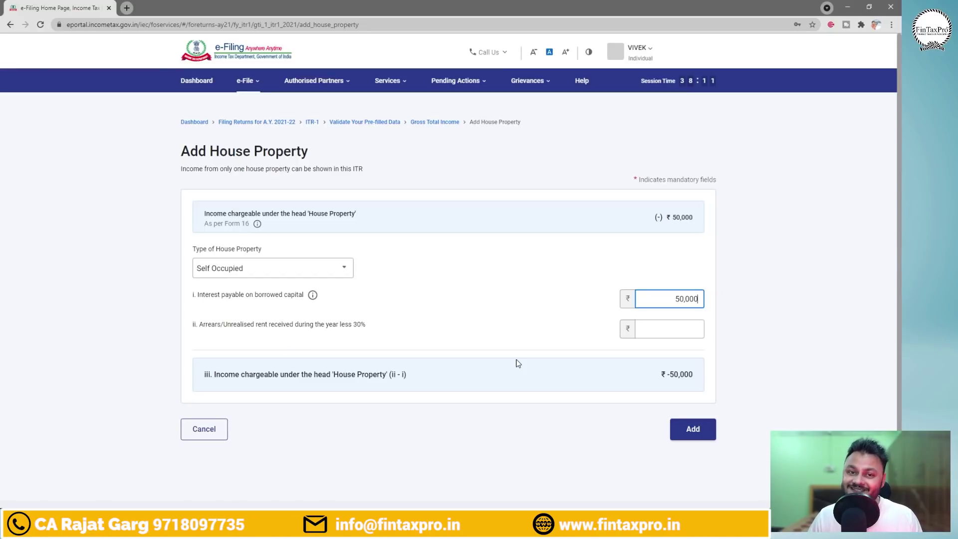
click(205, 428)
scroll(461, 304, down, 5)
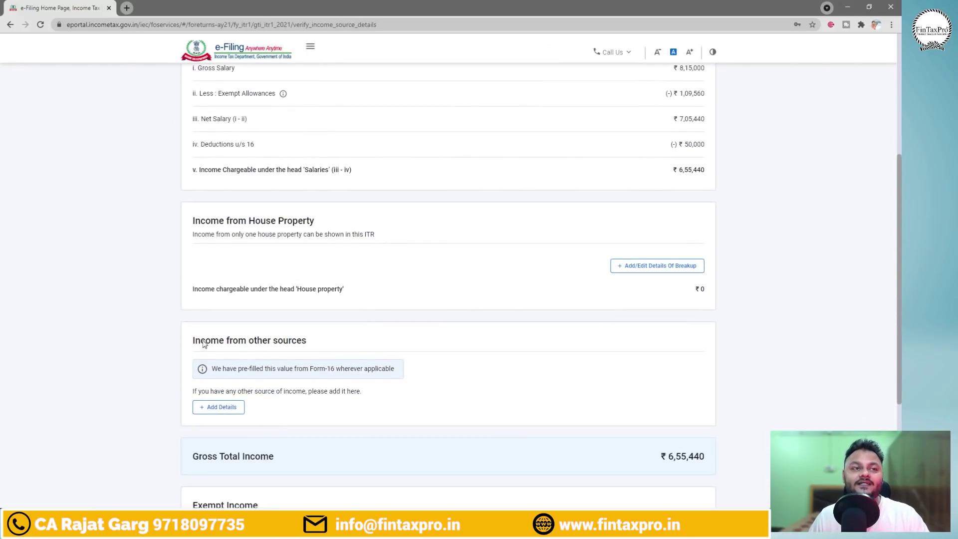
scroll(502, 352, down, 1)
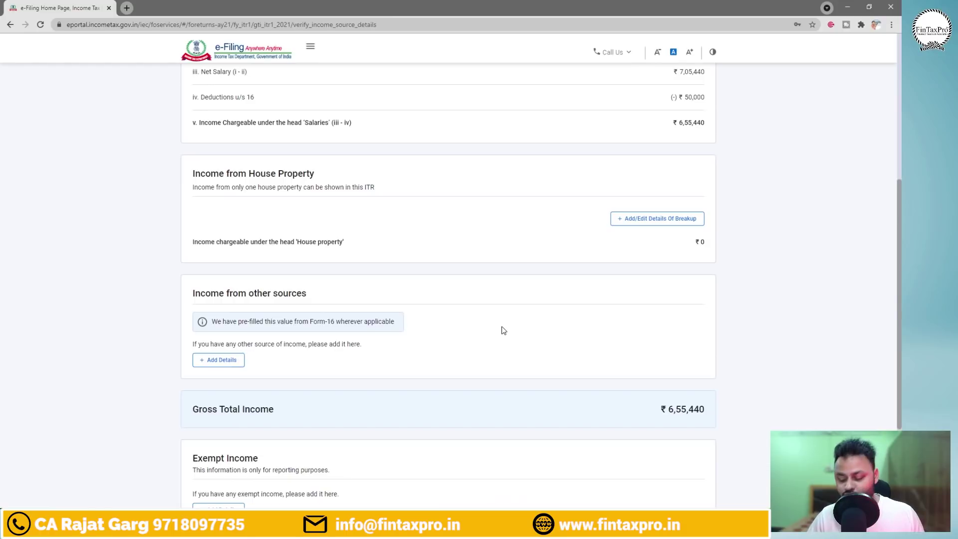
key(ctrl+2)
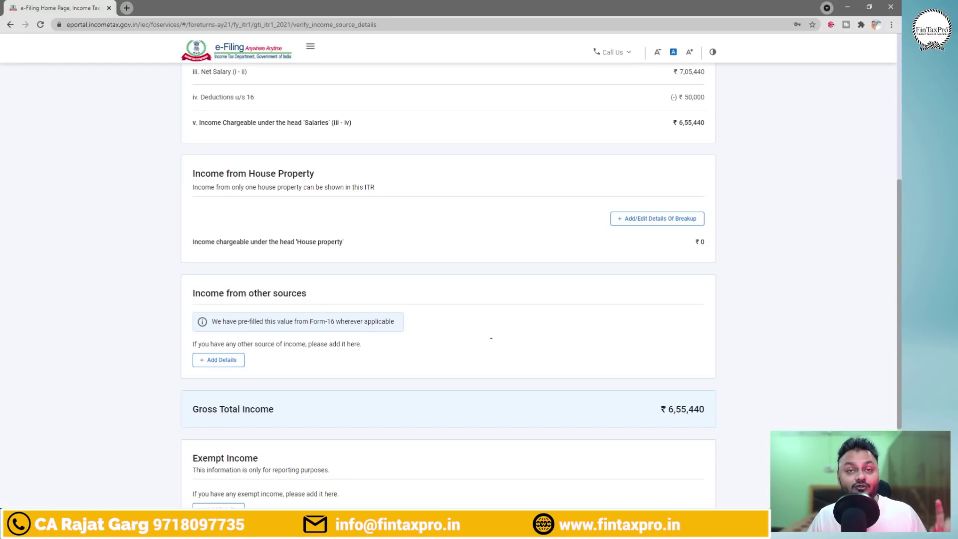
mouse_move(491, 338)
mouse_down()
mouse_move(472, 344)
mouse_move(499, 352)
mouse_up()
mouse_move(509, 333)
mouse_down()
mouse_move(526, 313)
mouse_move(532, 344)
mouse_move(660, 292)
mouse_up()
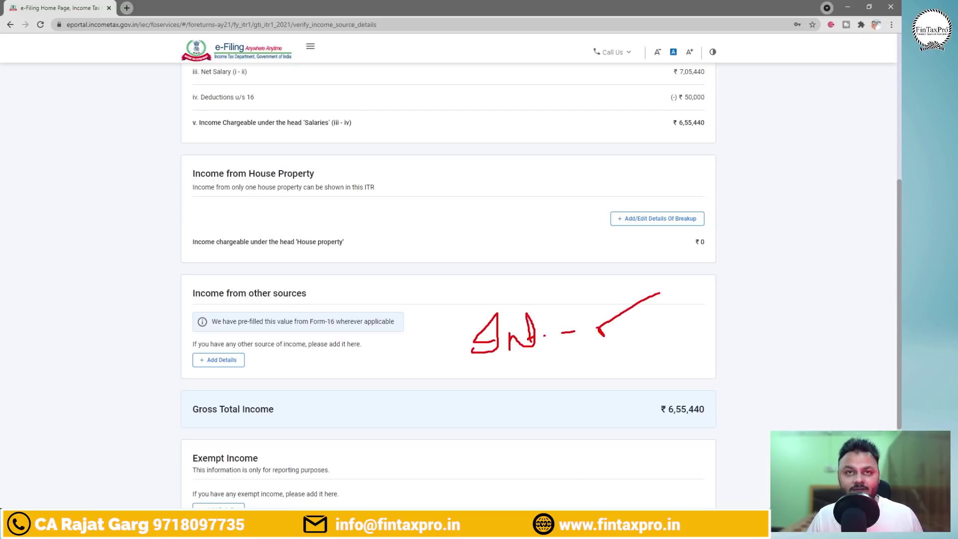
mouse_move(267, 280)
mouse_down()
mouse_move(200, 275)
mouse_move(329, 291)
mouse_move(215, 284)
mouse_up()
mouse_move(536, 377)
mouse_down()
mouse_move(519, 380)
mouse_move(504, 409)
mouse_up()
mouse_move(502, 403)
mouse_down()
mouse_move(571, 397)
mouse_move(555, 409)
mouse_up()
mouse_move(591, 388)
mouse_down()
mouse_move(632, 372)
mouse_move(677, 371)
mouse_move(746, 331)
mouse_up()
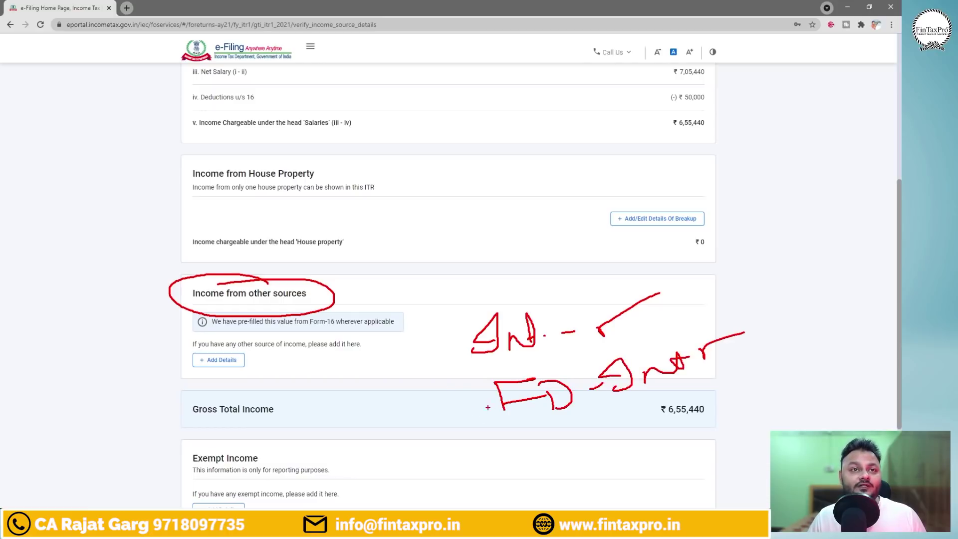
mouse_move(488, 407)
mouse_down()
mouse_move(354, 306)
mouse_move(339, 310)
mouse_up()
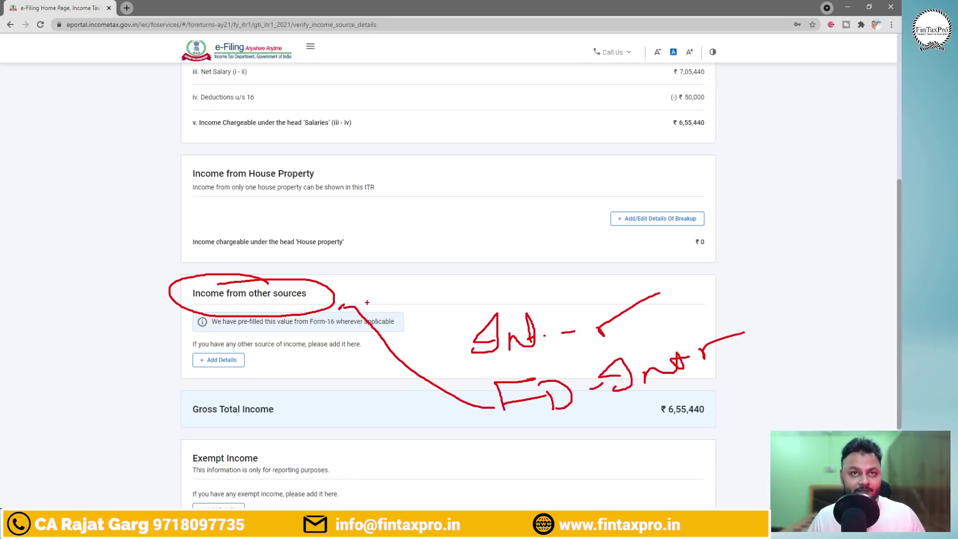
key(Escape)
Open the Add Details questions for other-source income and review them.
click(220, 360)
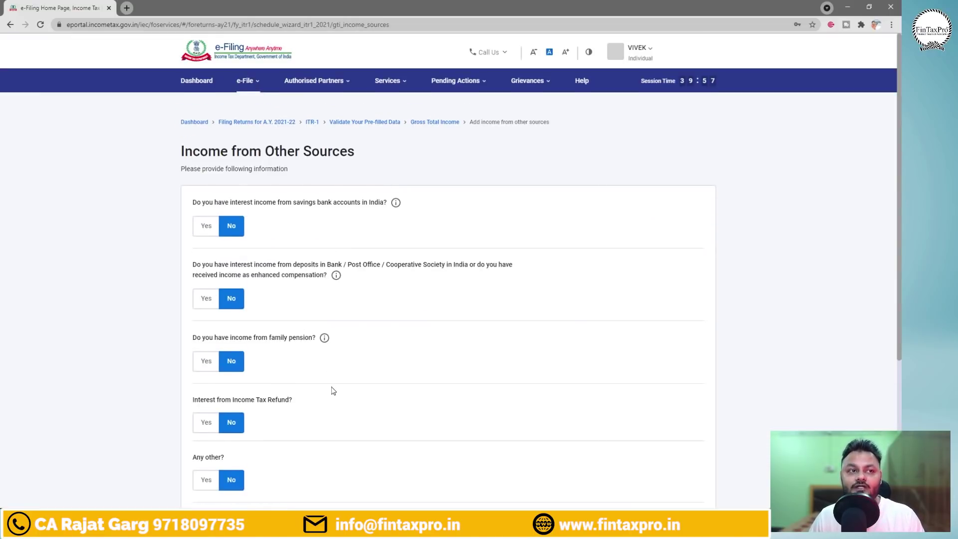
scroll(900, 266, down, 2)
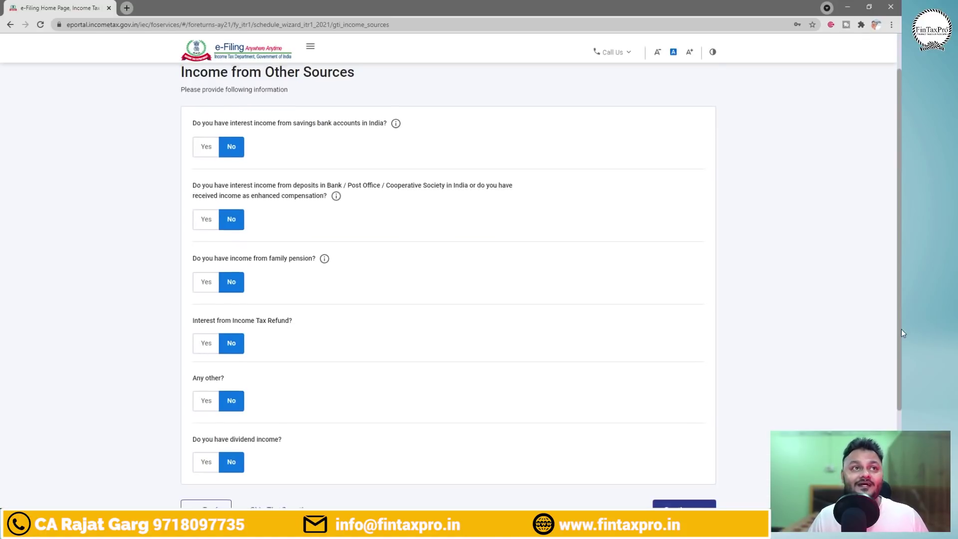
scroll(901, 328, up, 2)
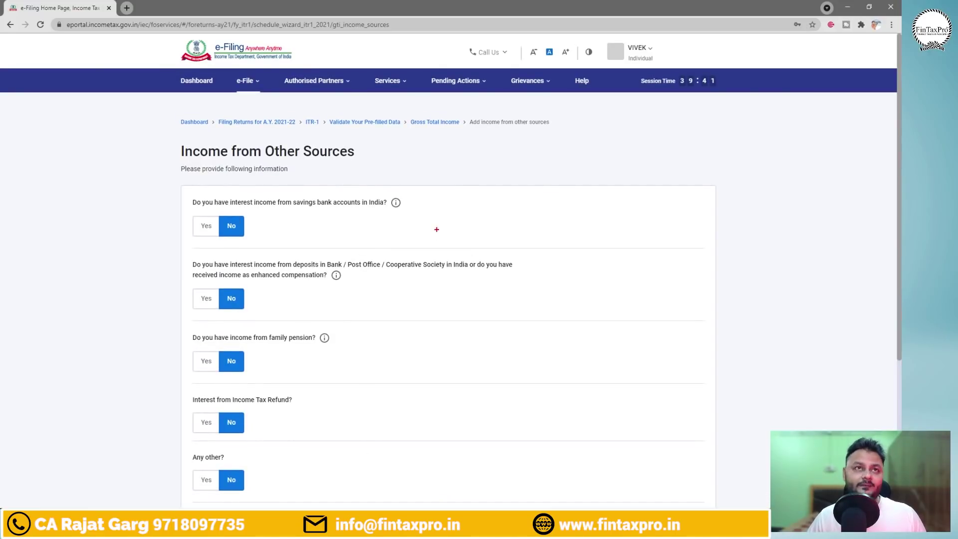
drag(167, 189, 431, 246)
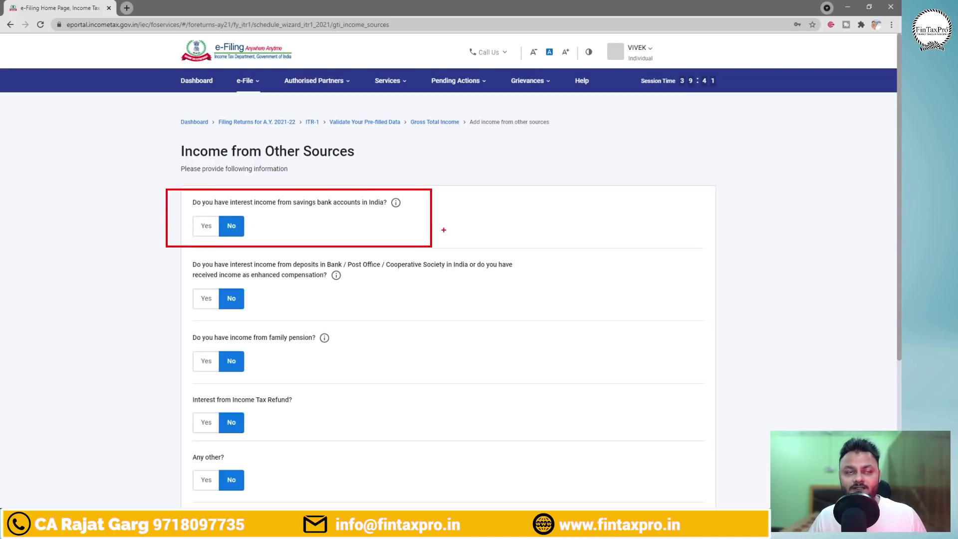
mouse_move(501, 205)
mouse_down()
mouse_move(480, 225)
mouse_move(555, 214)
mouse_move(553, 199)
mouse_up()
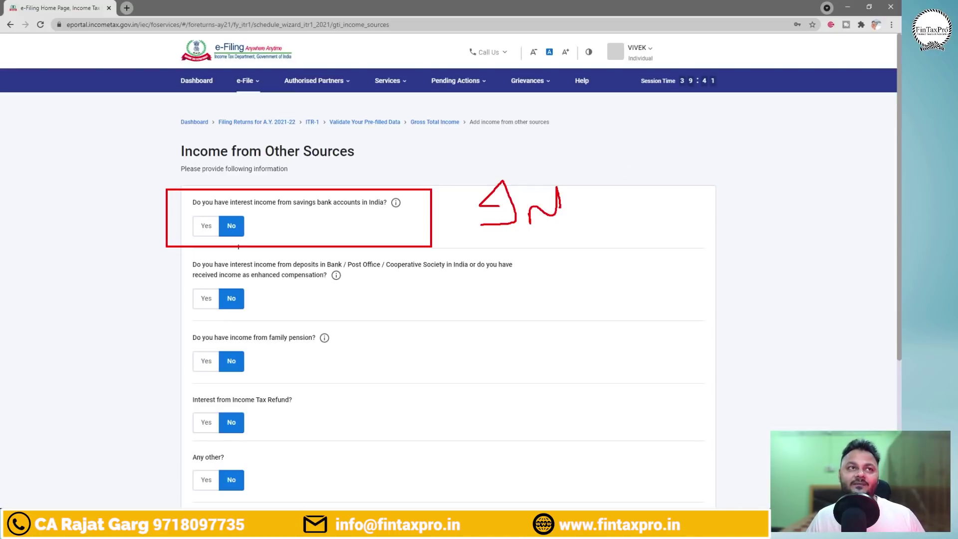
Look up the savings interest amount in cell B1 of Excel's Interest sheet.
click(217, 501)
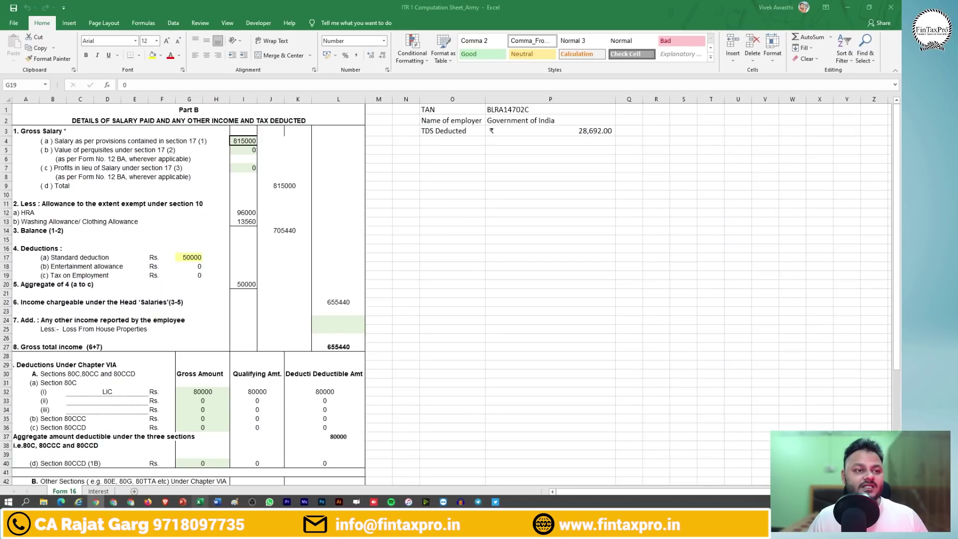
click(99, 491)
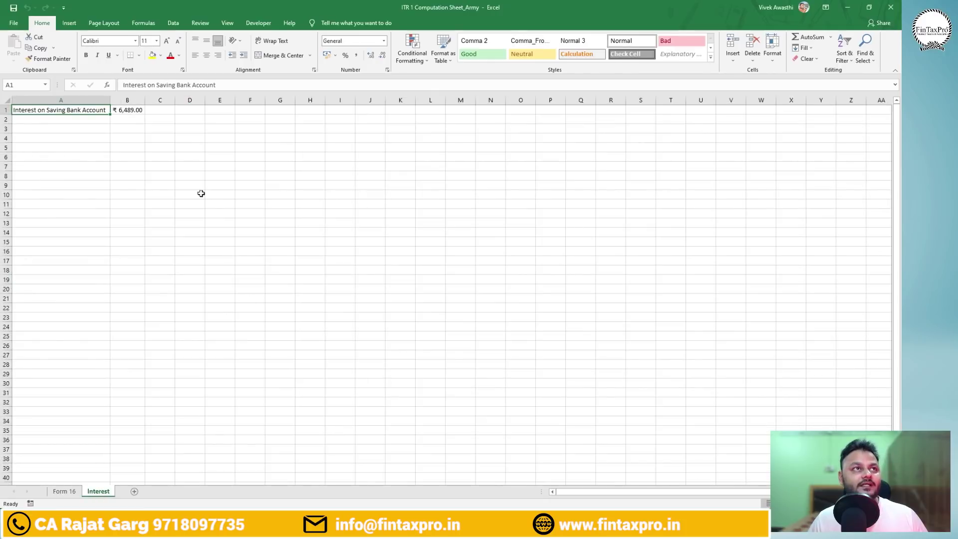
click(128, 109)
key(alt+Tab)
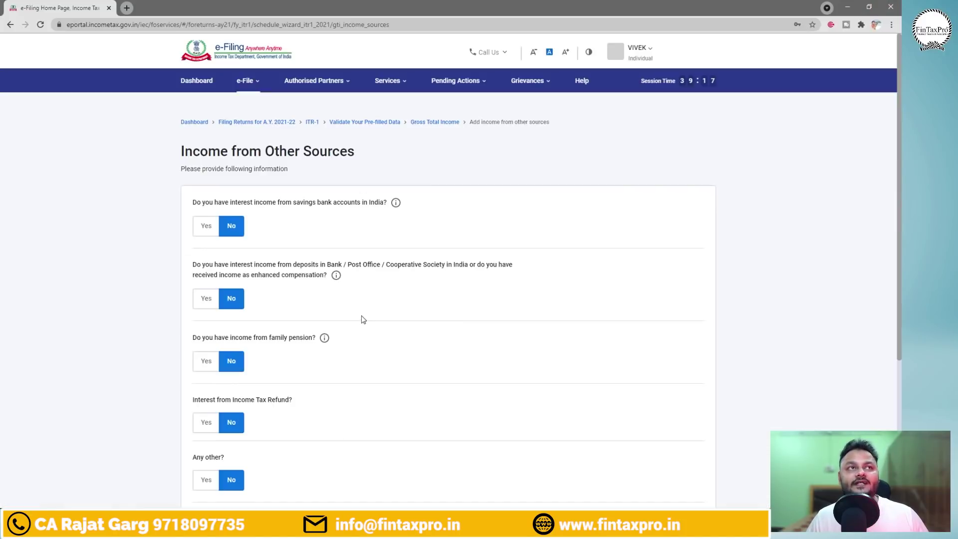
Answer Yes to savings-bank interest and enter 6489 as the amount.
click(206, 226)
click(242, 258)
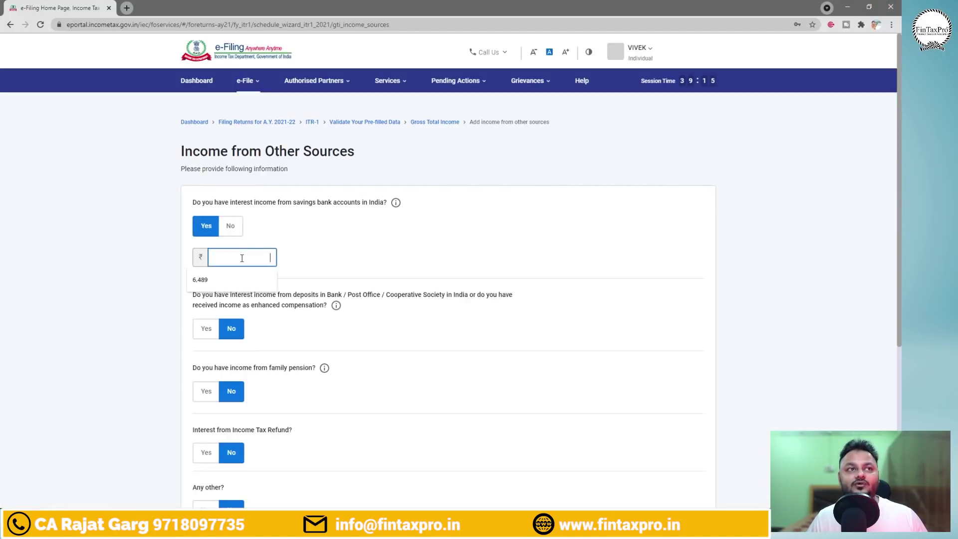
text(64)
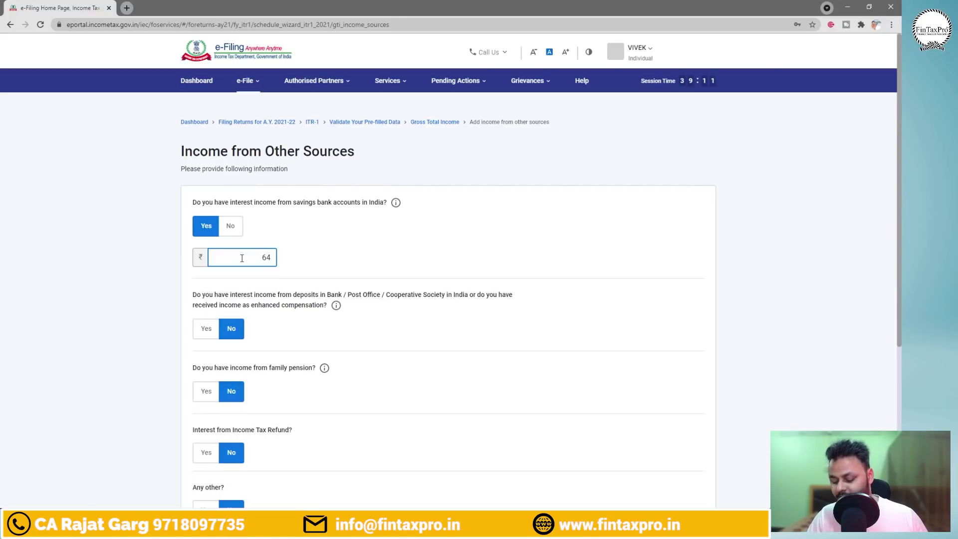
text(89)
click(345, 271)
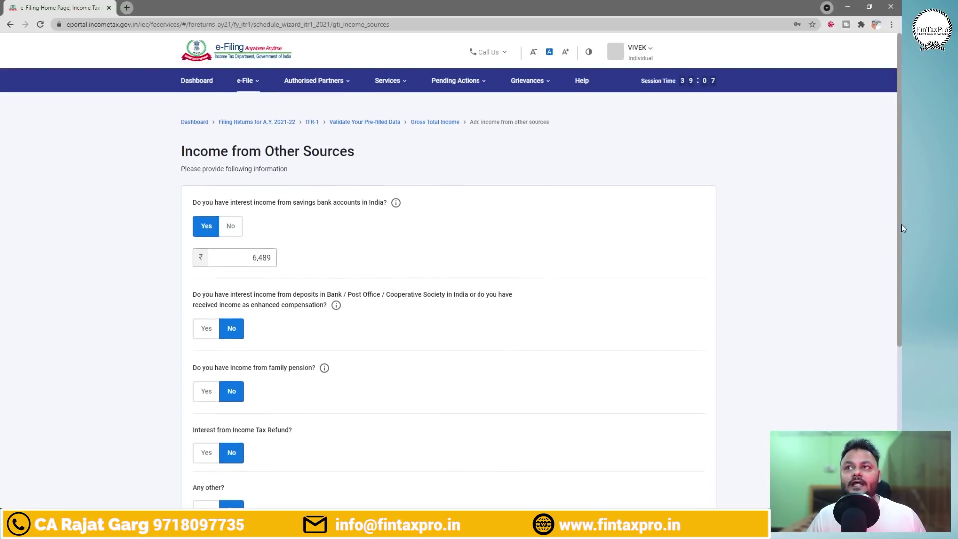
drag(900, 223, 901, 412)
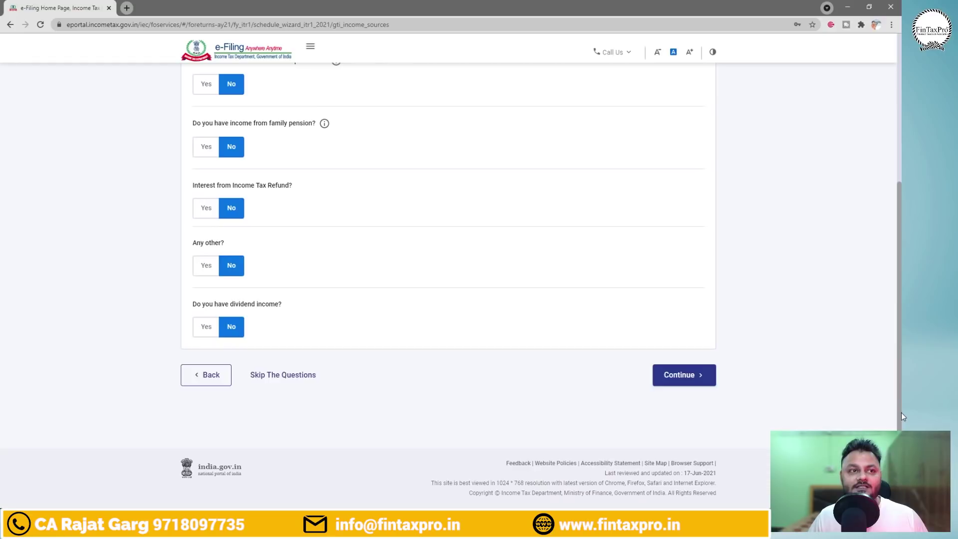
Continue, review the updated income sources, and confirm Gross Total Income of ₹6,61,929.
click(687, 379)
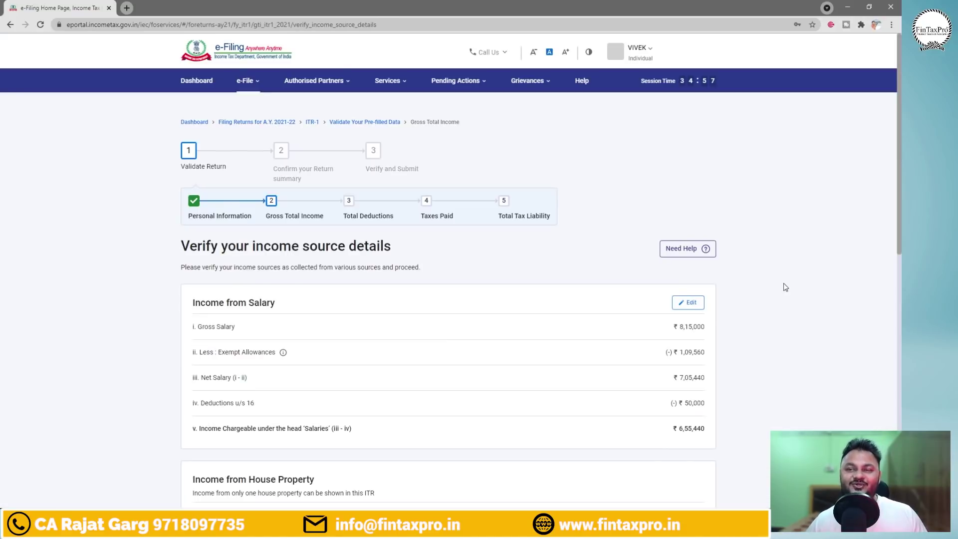
scroll(780, 277, down, 5)
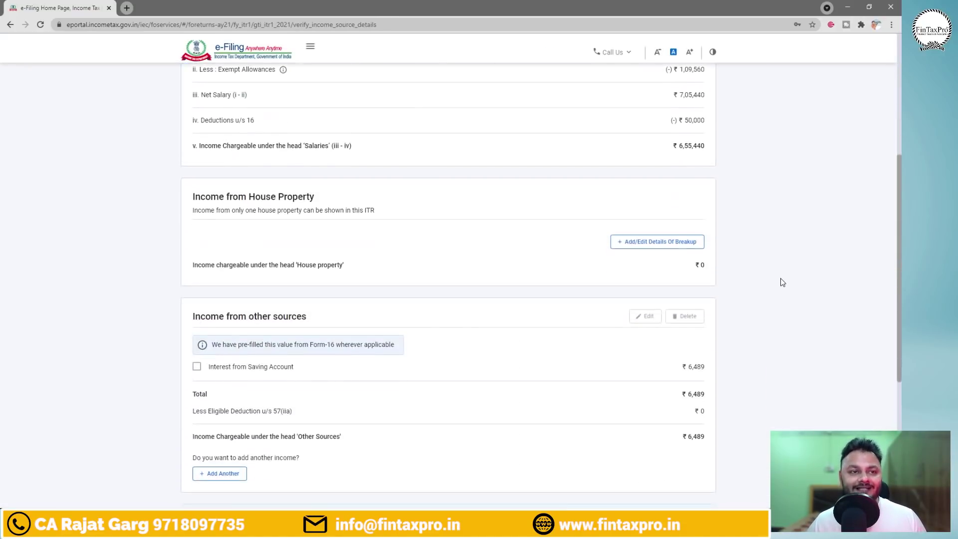
scroll(782, 282, down, 3)
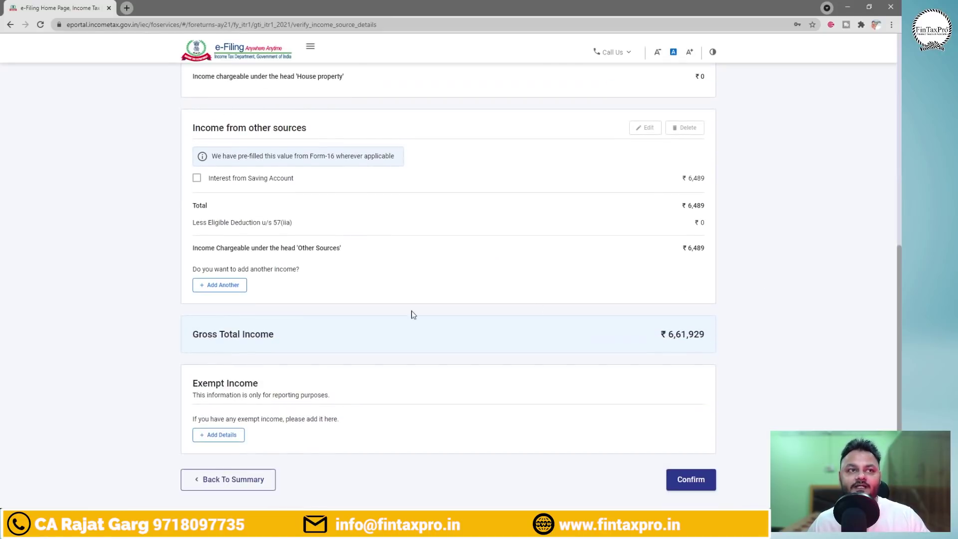
scroll(680, 368, down, 1)
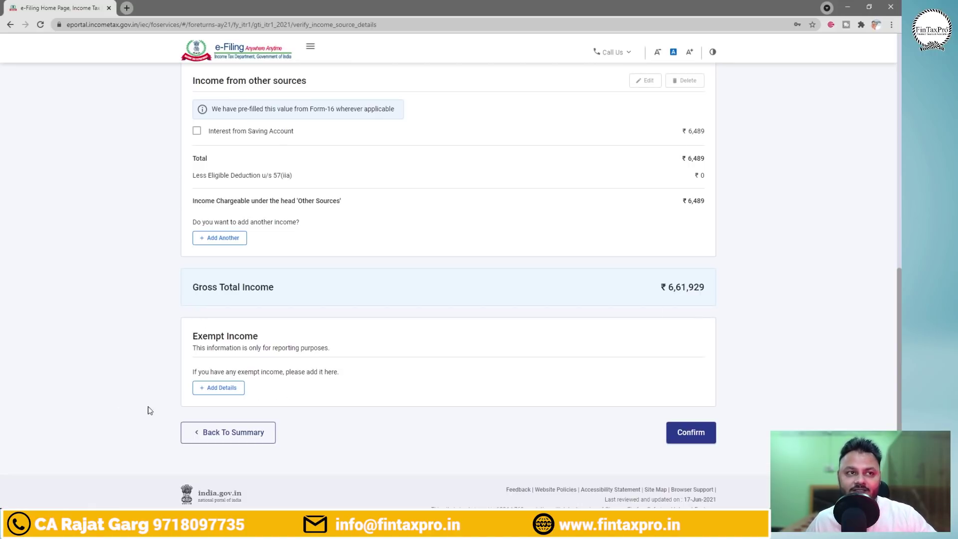
click(691, 432)
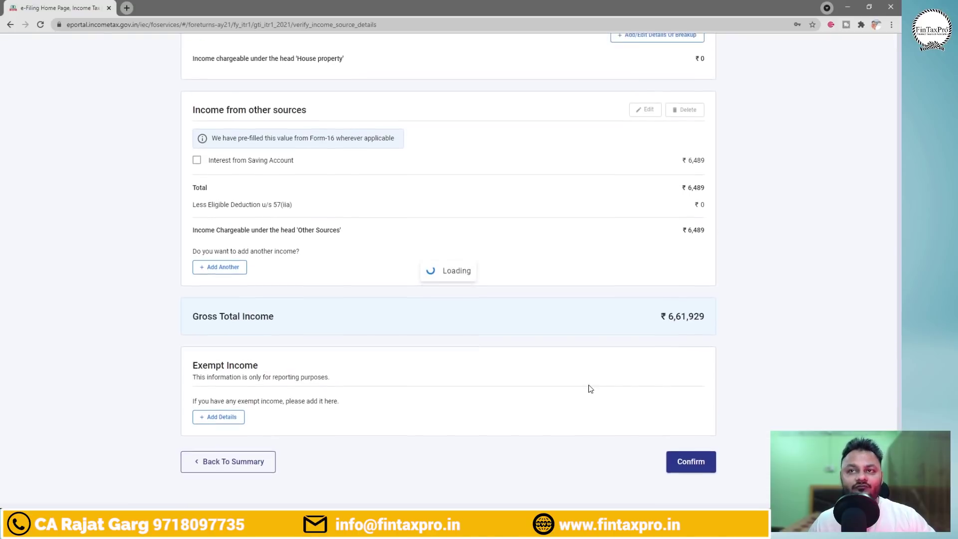
scroll(588, 388, down, 2)
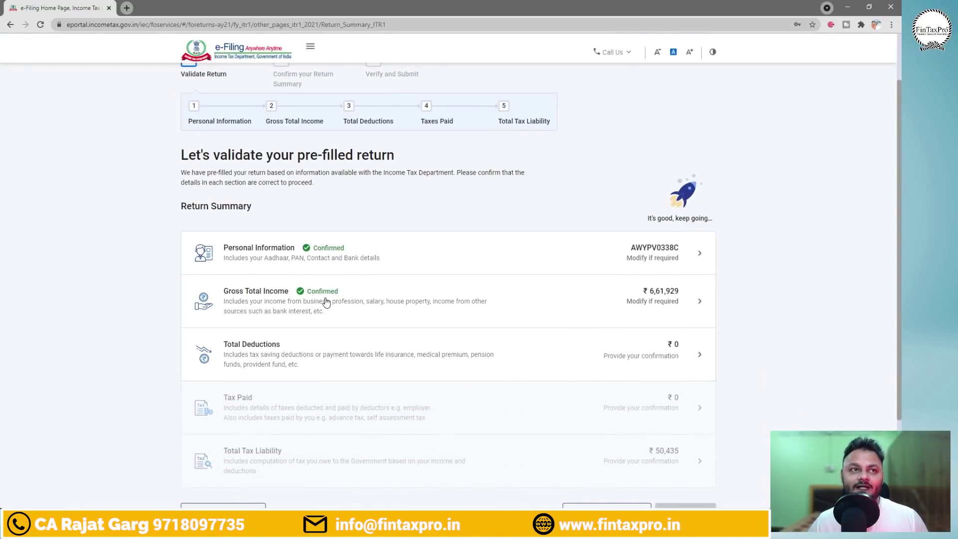
Open Total Deductions and check the Form 16 sheet in Excel.
click(304, 354)
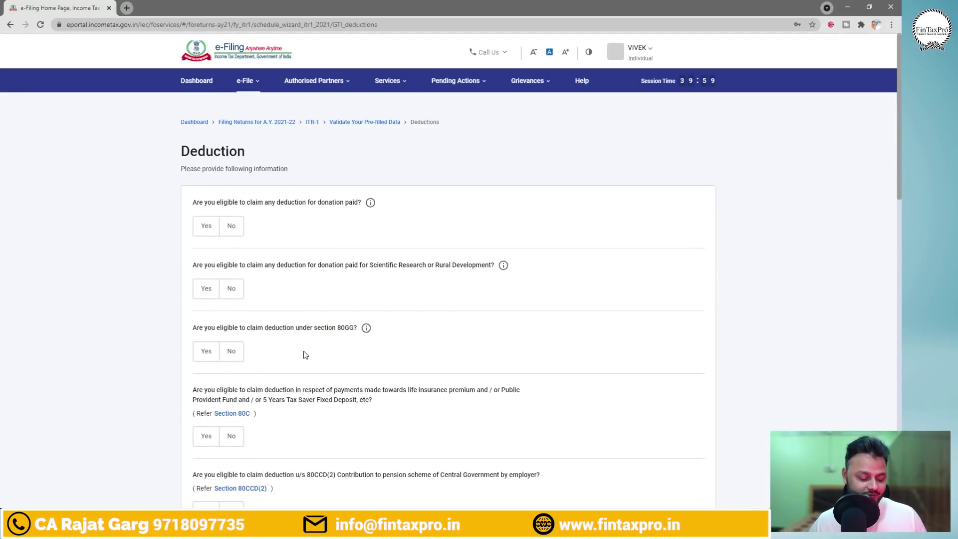
key(alt+Tab)
key(alt+Tab)
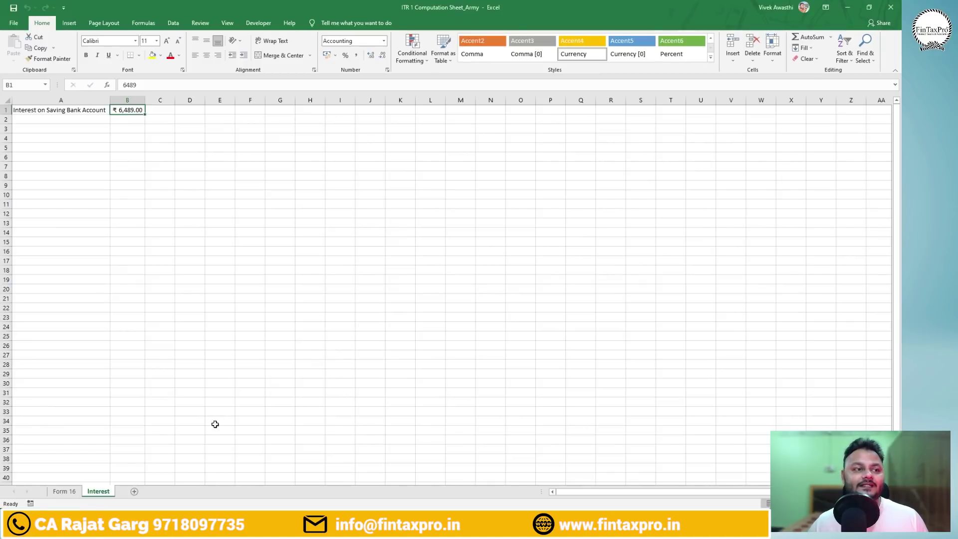
click(64, 490)
scroll(401, 322, down, 4)
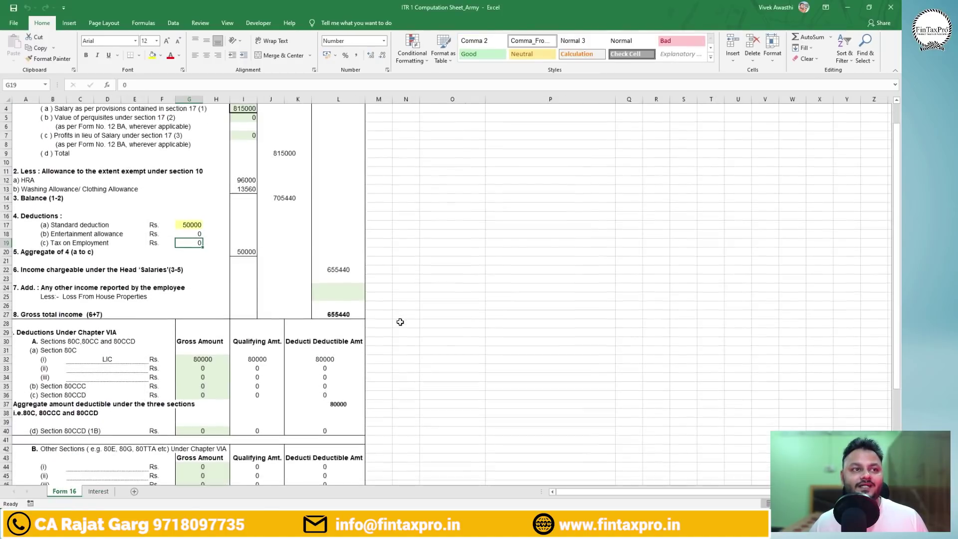
key(alt+Tab)
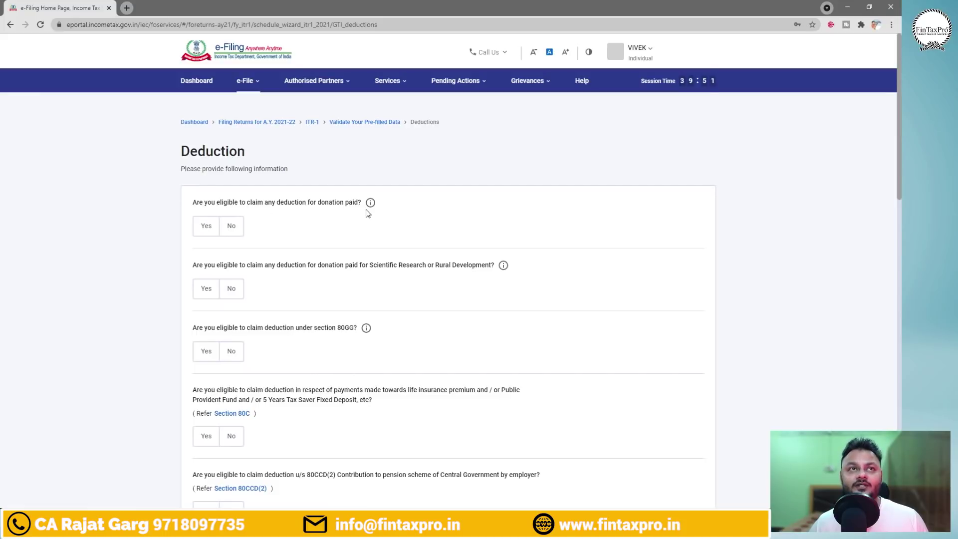
Answer No for donations, research donations and 80GG, and Yes for Section 80C.
click(237, 231)
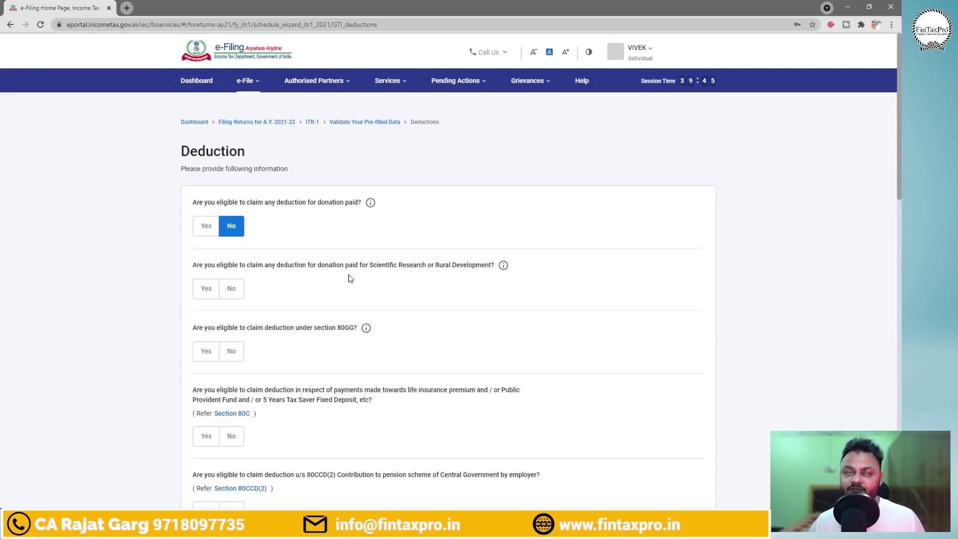
click(231, 289)
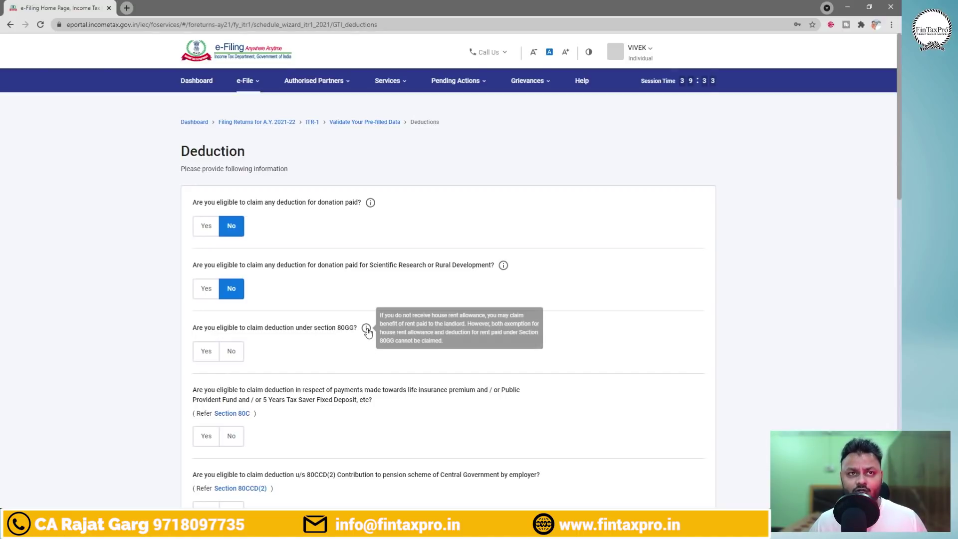
click(232, 355)
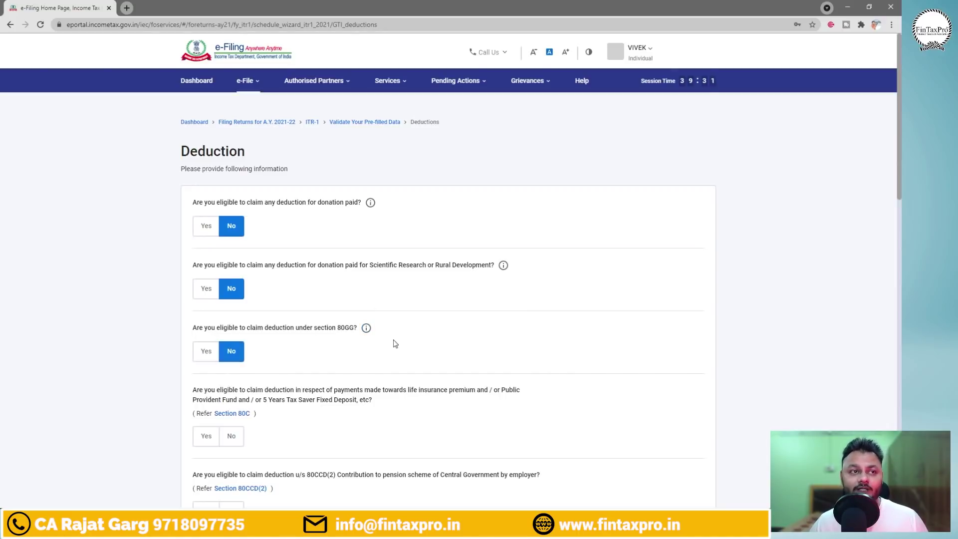
scroll(901, 189, down, 3)
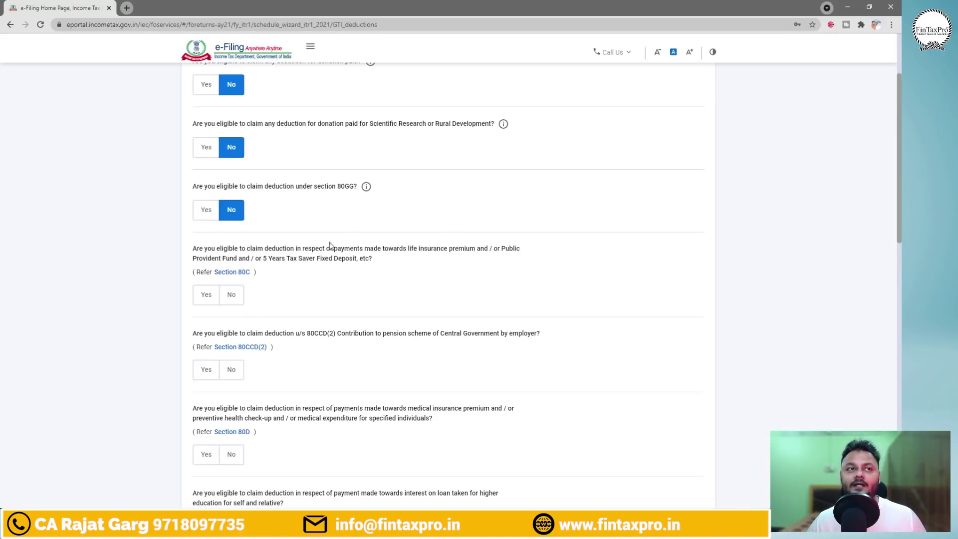
click(205, 295)
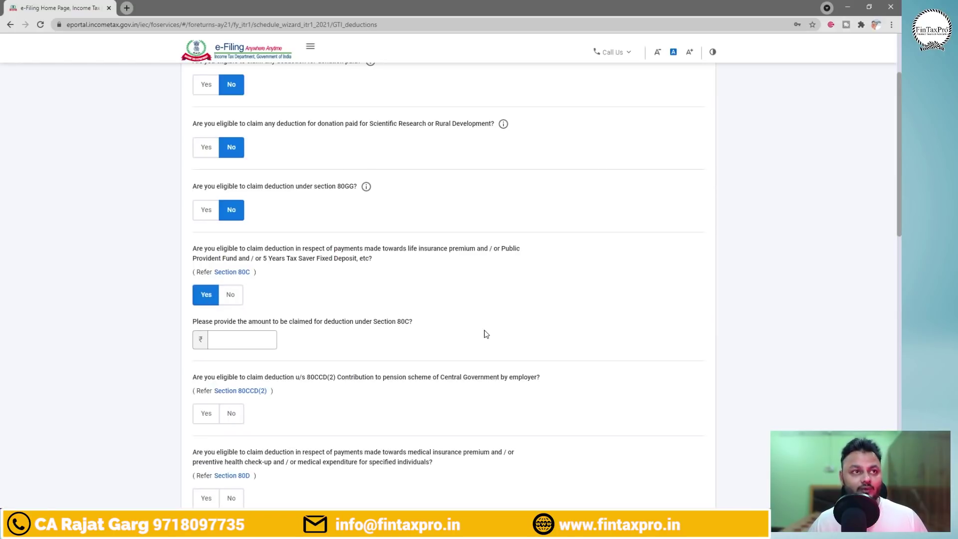
key(alt+Tab)
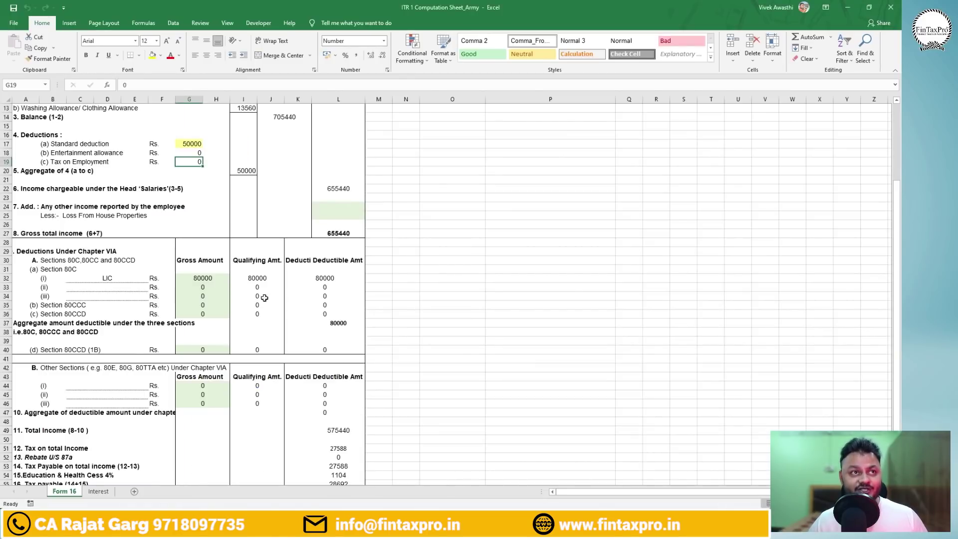
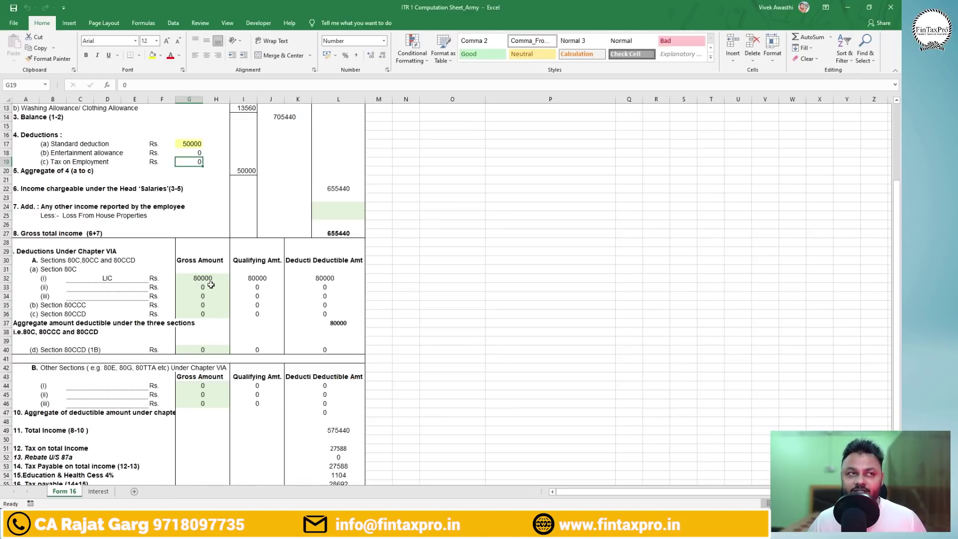
Claim ₹1,10,000 under Section 80C on the deductions page.
key(alt+Tab)
click(233, 338)
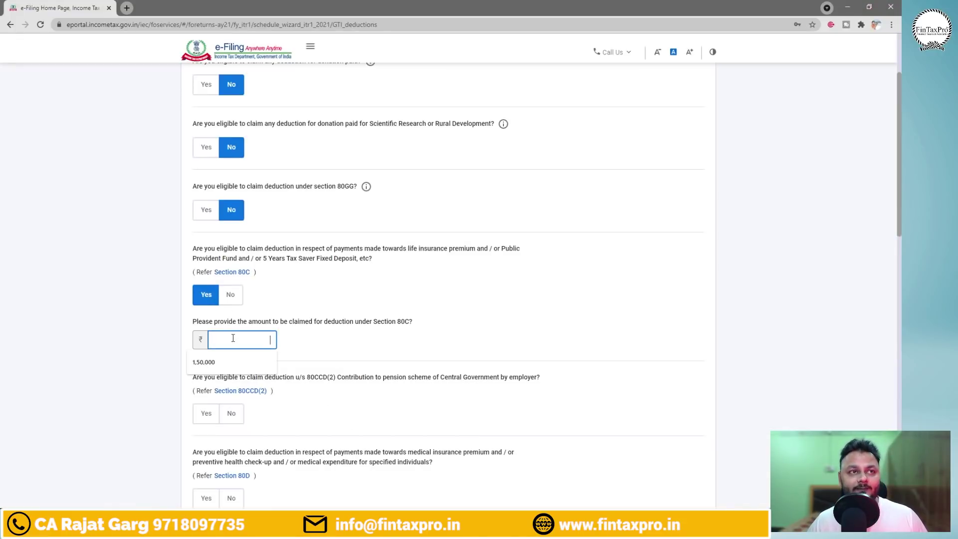
text(110000)
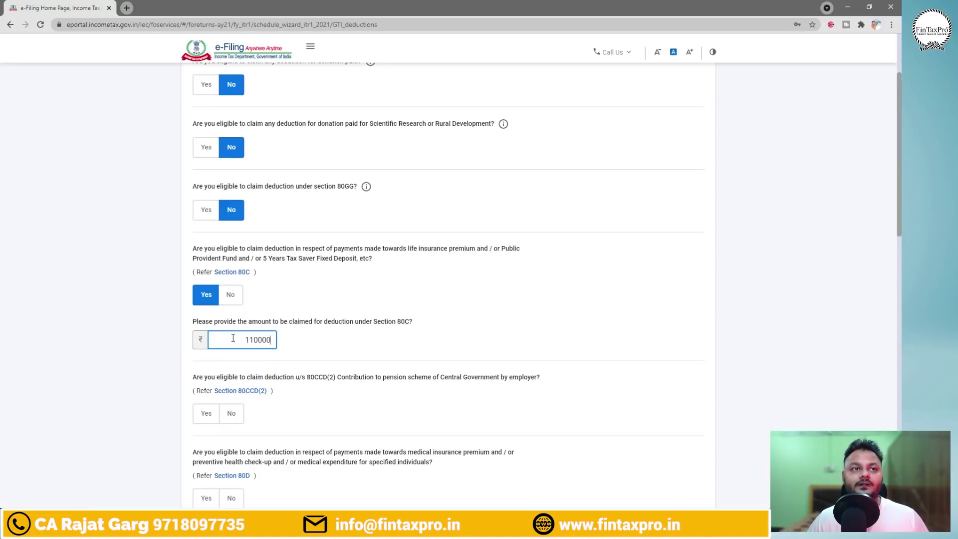
click(500, 348)
Annotate the spreadsheet's 80C calculation, circling the 80000 LIC amounts and writing 1.10 lakh total.
key(alt+Tab)
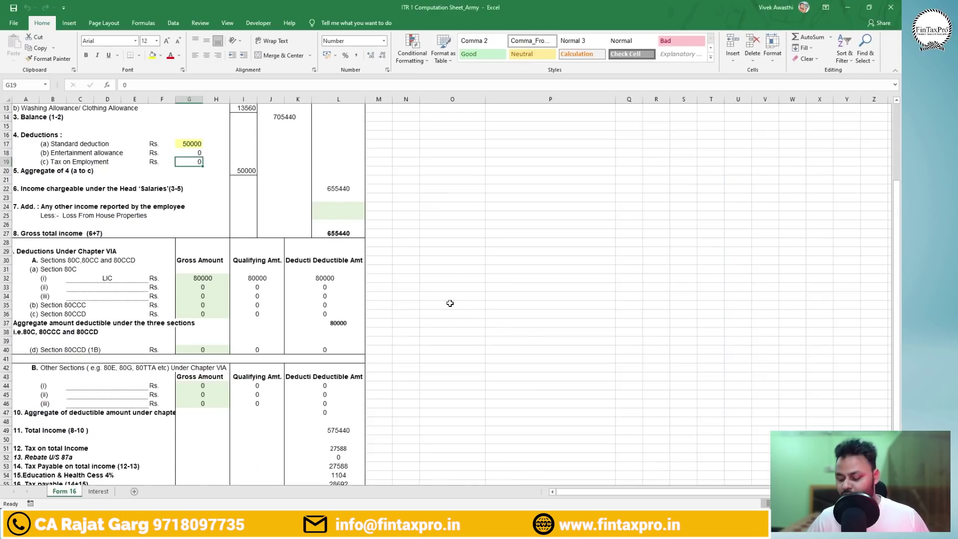
mouse_move(378, 269)
mouse_down()
mouse_move(388, 295)
mouse_move(443, 293)
mouse_up()
click(419, 295)
mouse_move(272, 261)
mouse_down()
mouse_move(214, 295)
mouse_move(299, 272)
mouse_up()
drag(492, 273, 508, 272)
drag(492, 283, 559, 289)
drag(577, 258, 636, 269)
key(Escape)
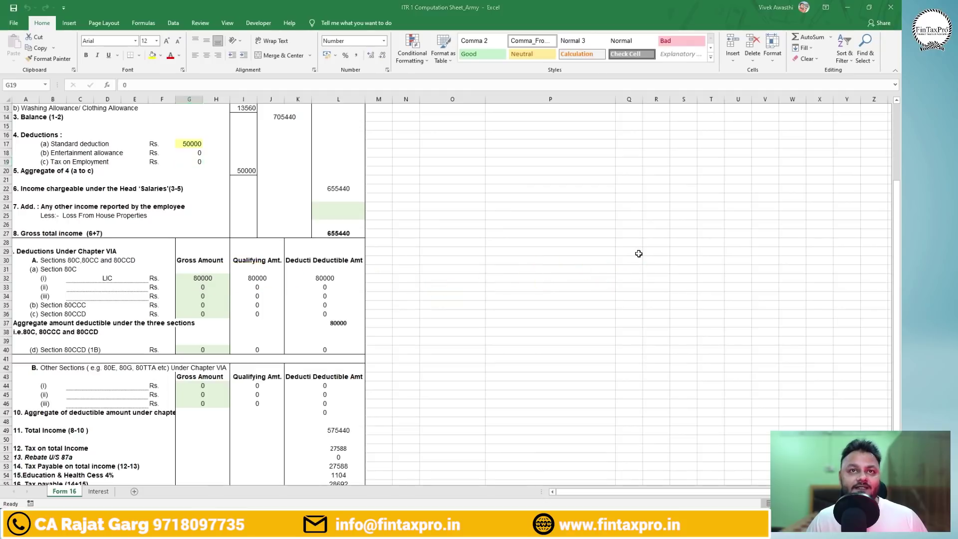
Answer No to the 80CCD(2), 80D and 80E deduction questions.
key(alt+Tab)
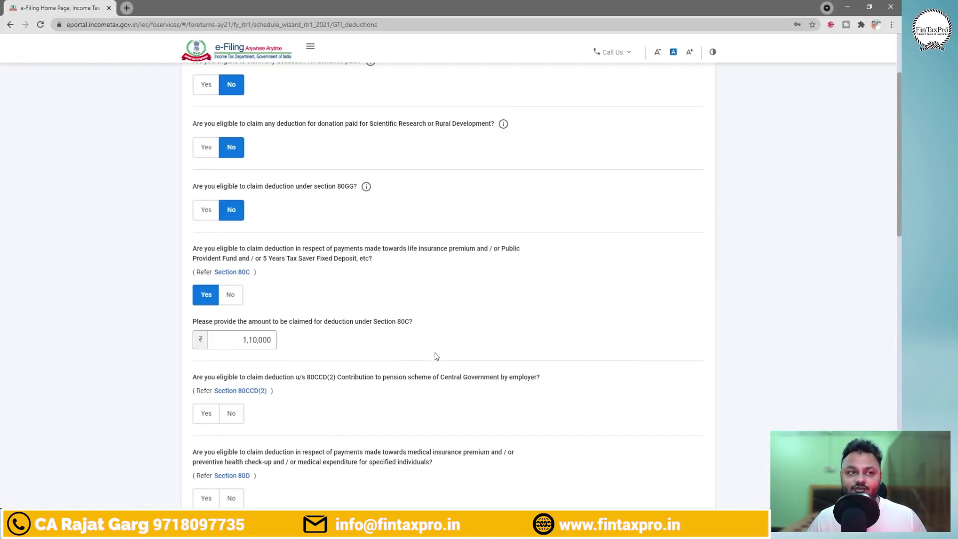
scroll(901, 230, down, 2)
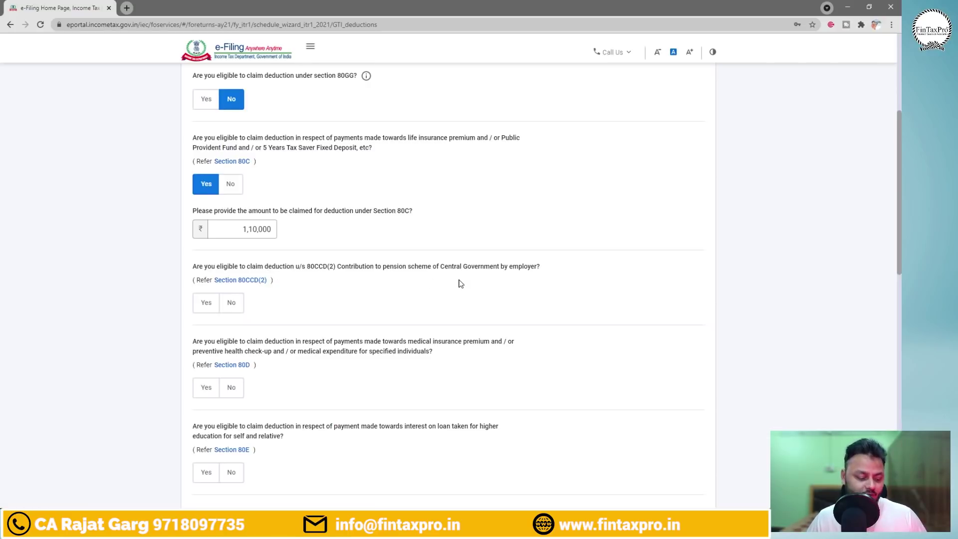
key(alt+Tab)
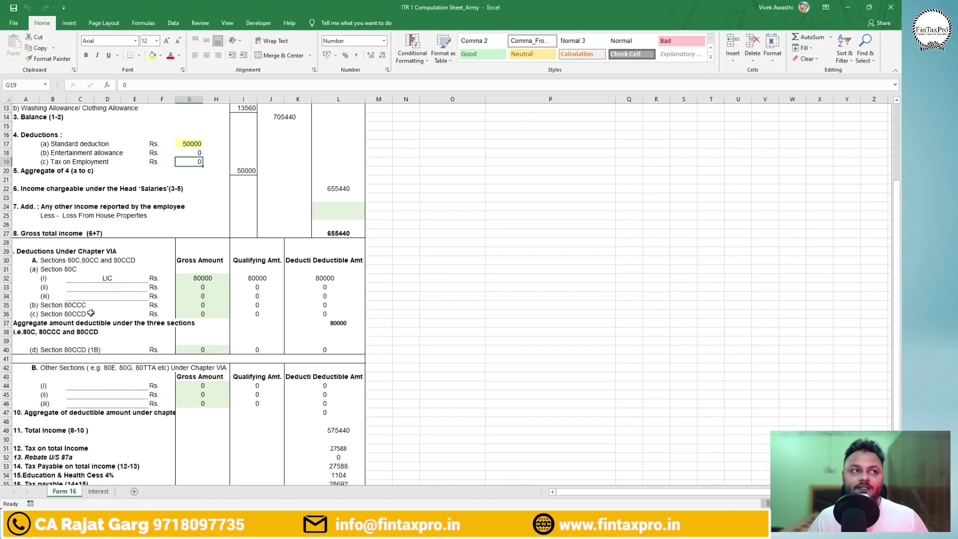
key(alt+Tab)
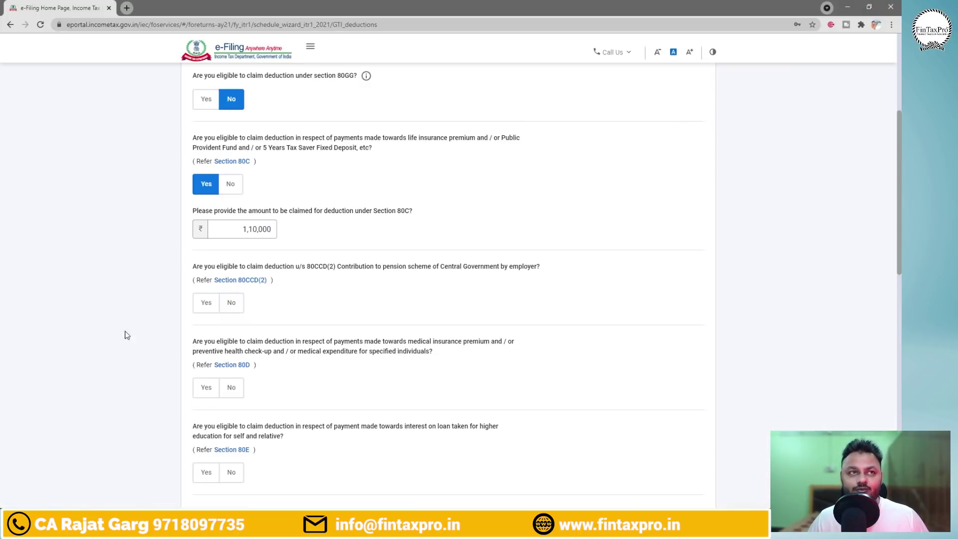
click(242, 309)
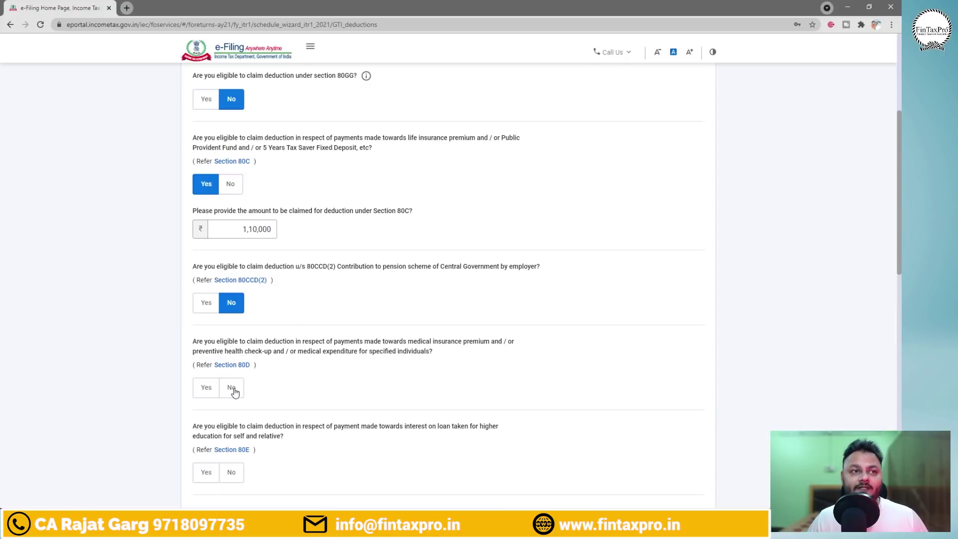
scroll(868, 286, down, 2)
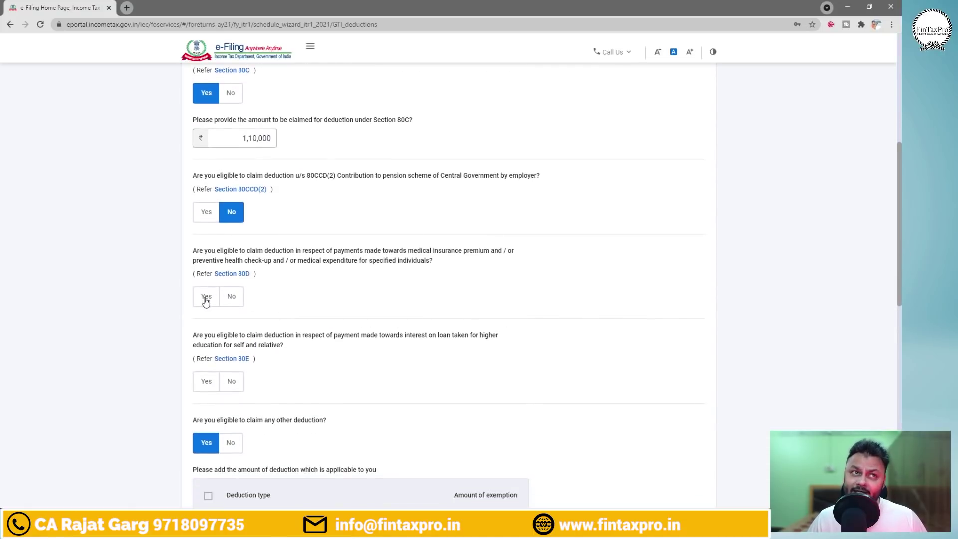
click(231, 302)
key(alt+Tab)
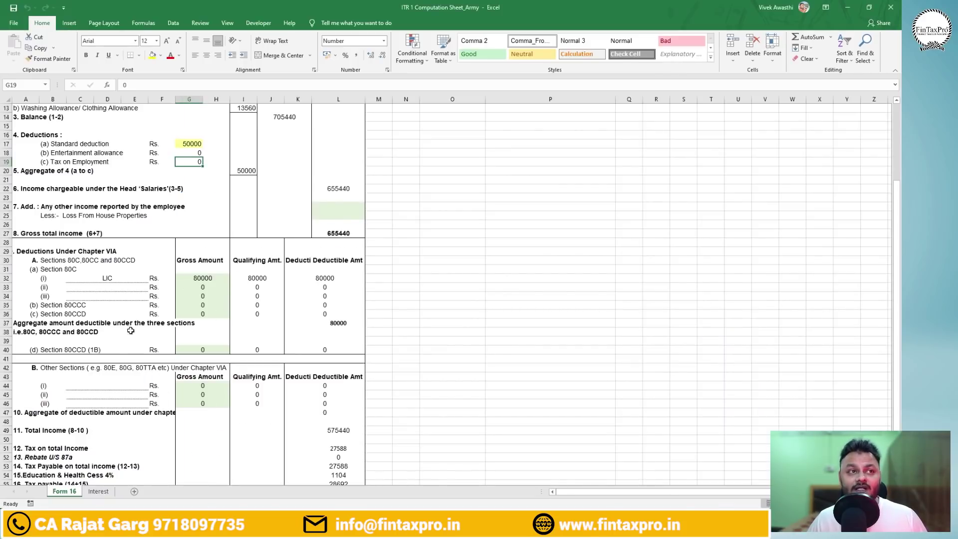
key(alt+Tab)
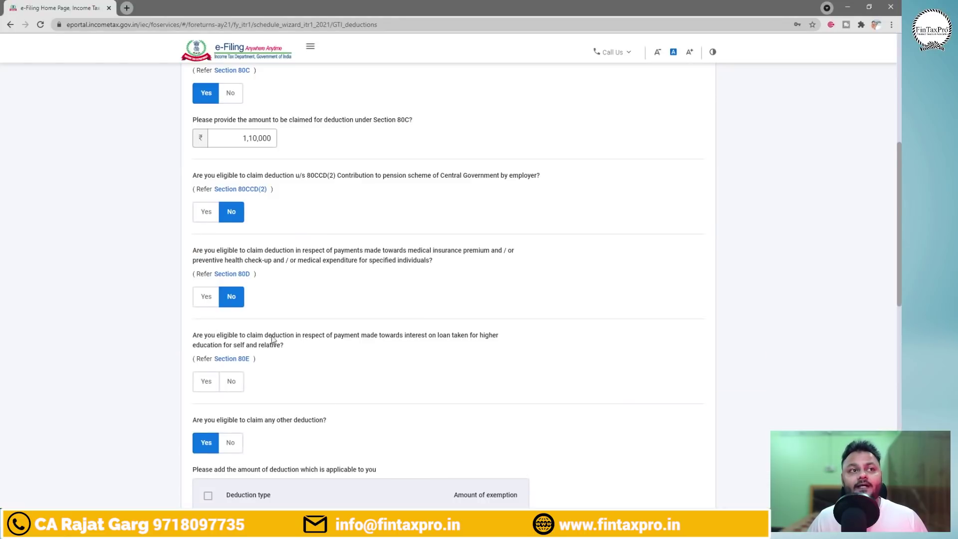
click(236, 384)
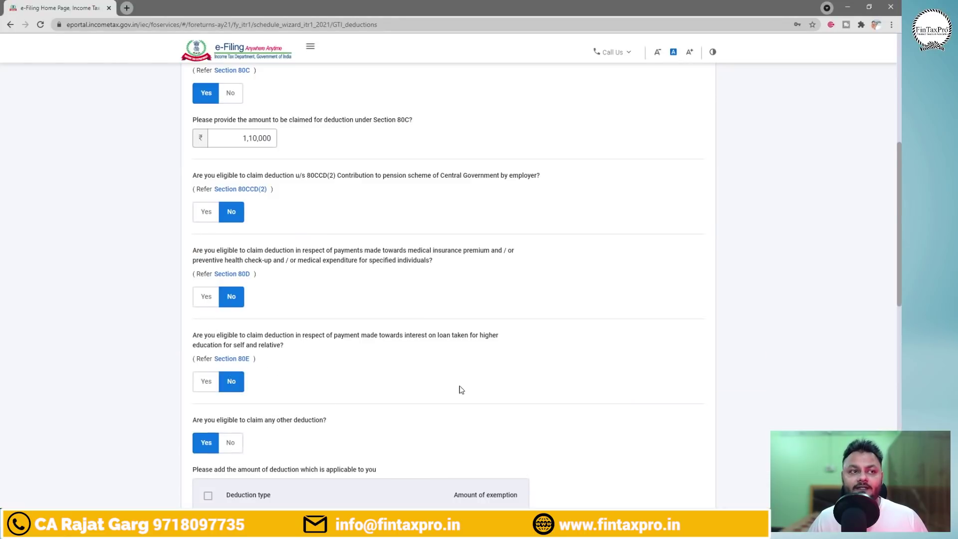
drag(900, 249, 901, 324)
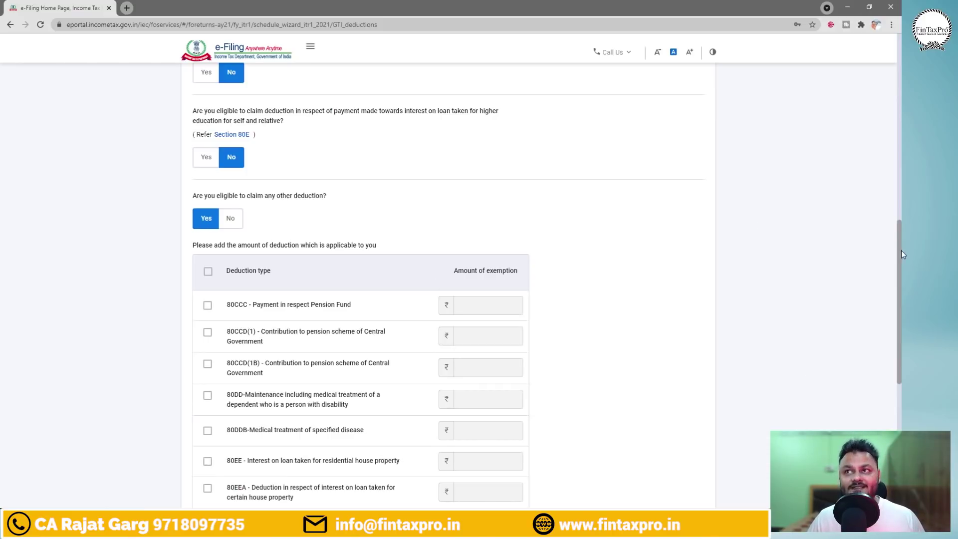
Tick 80TTA and claim ₹6,489 savings interest taken from the Interest sheet.
drag(901, 250, 901, 329)
click(208, 381)
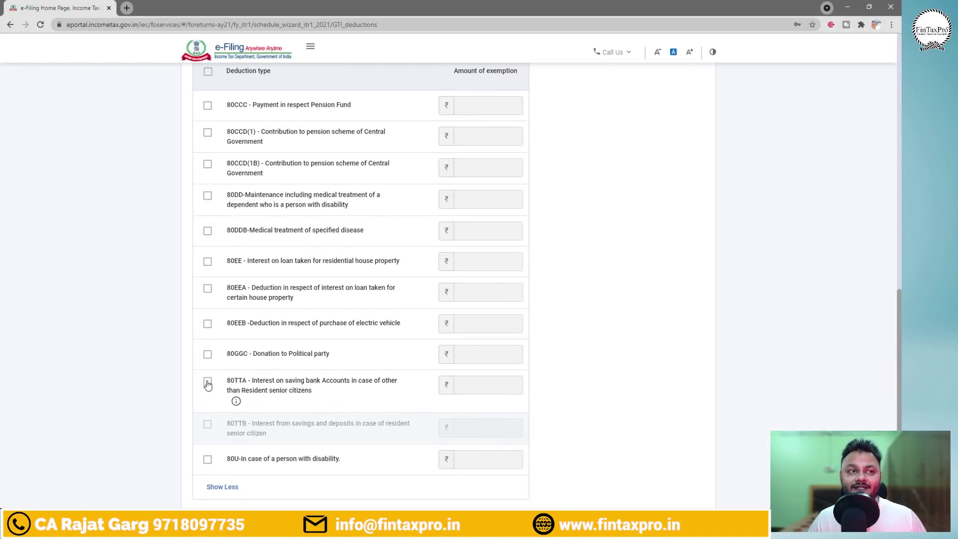
click(489, 386)
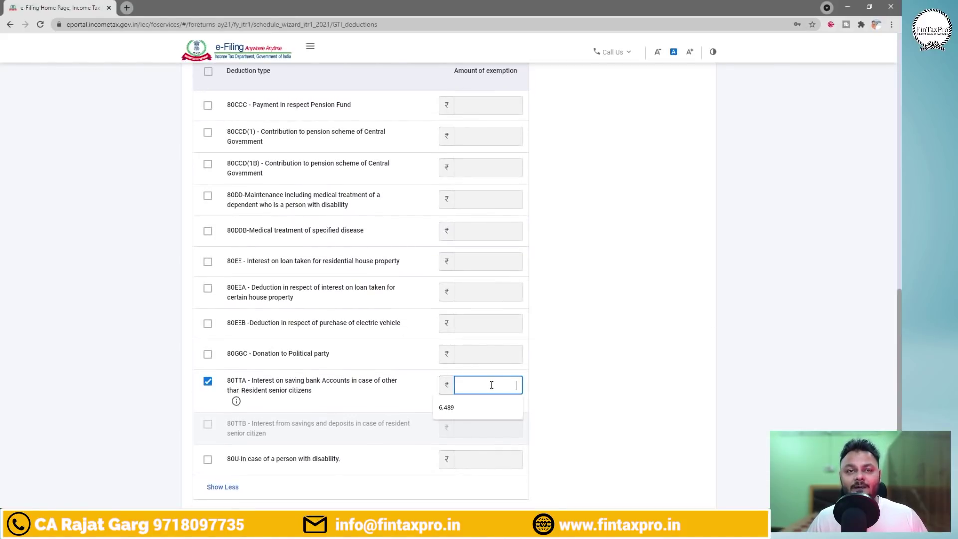
key(alt+Tab)
click(97, 492)
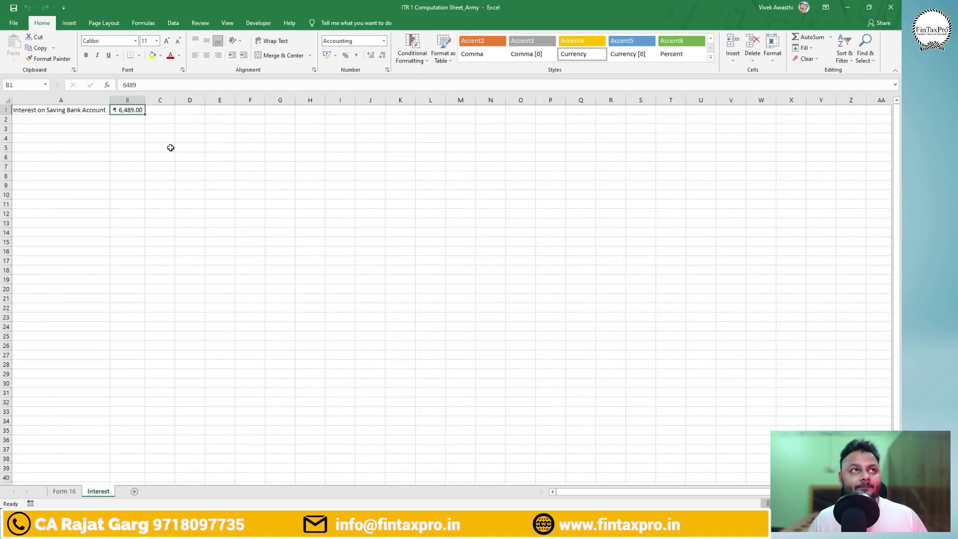
key(alt+Tab)
text(6)
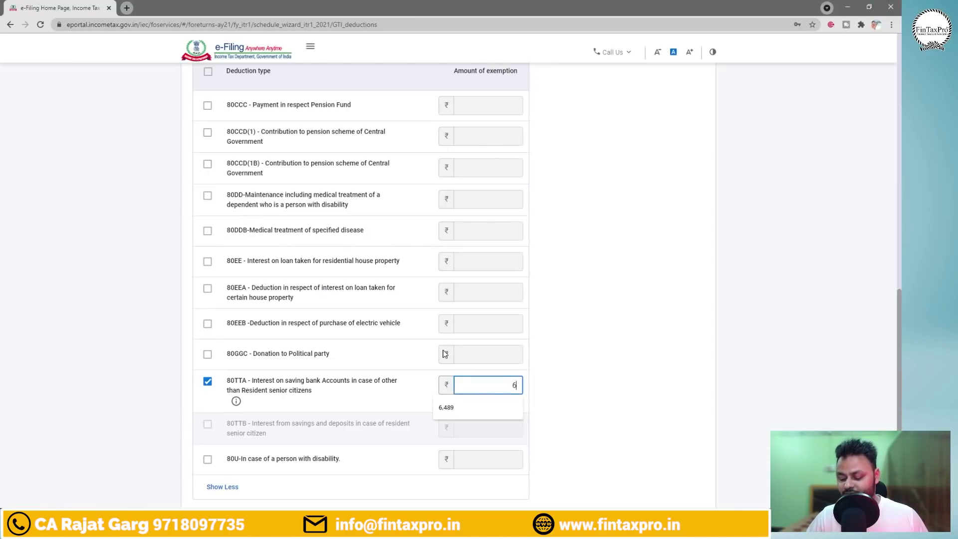
text(,489)
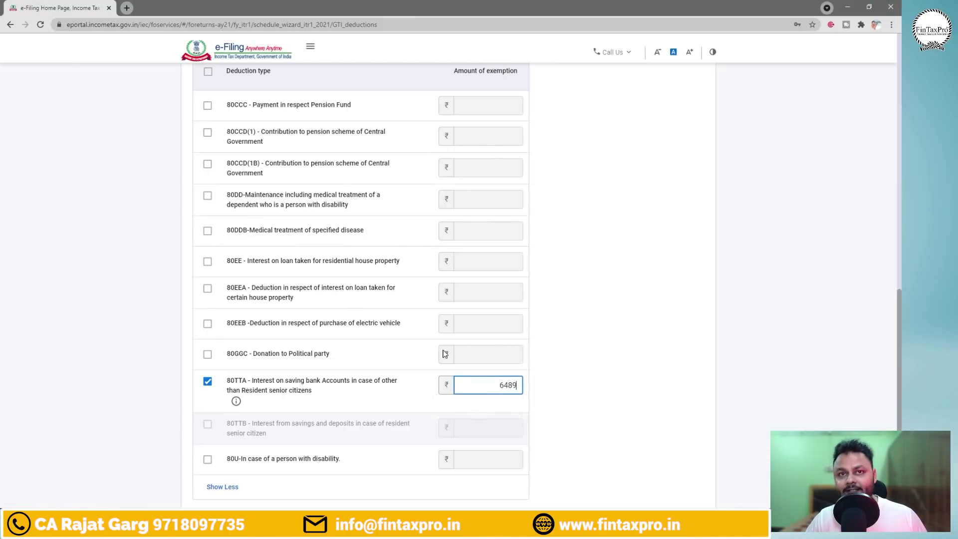
click(519, 361)
Review the deduction verification page, marking the 80TTA entry and the ₹1,16,489 total.
drag(900, 358, 901, 427)
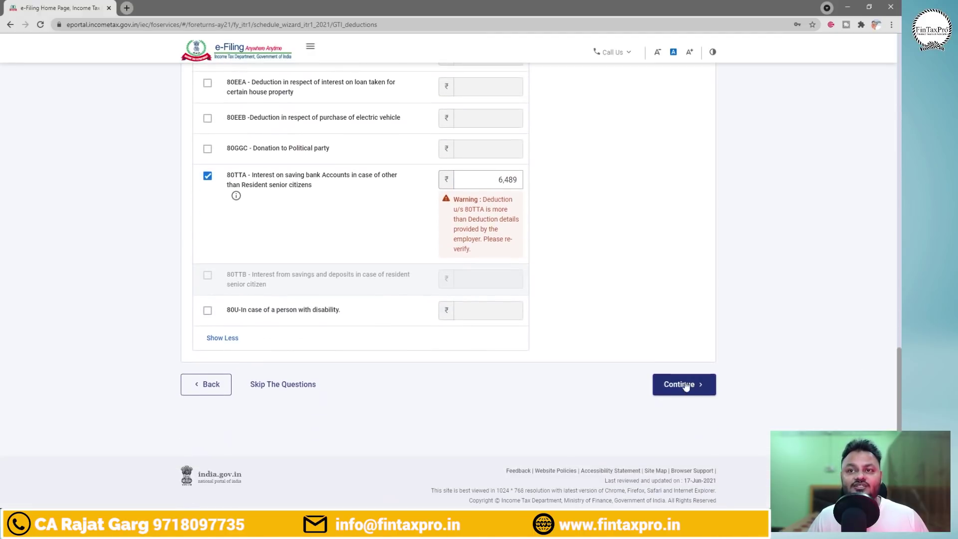
click(710, 388)
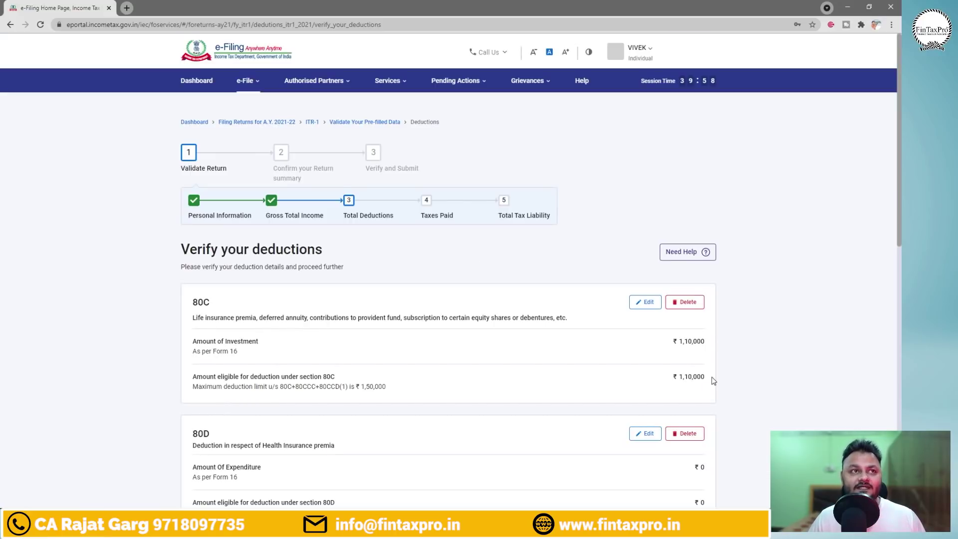
drag(901, 199, 901, 242)
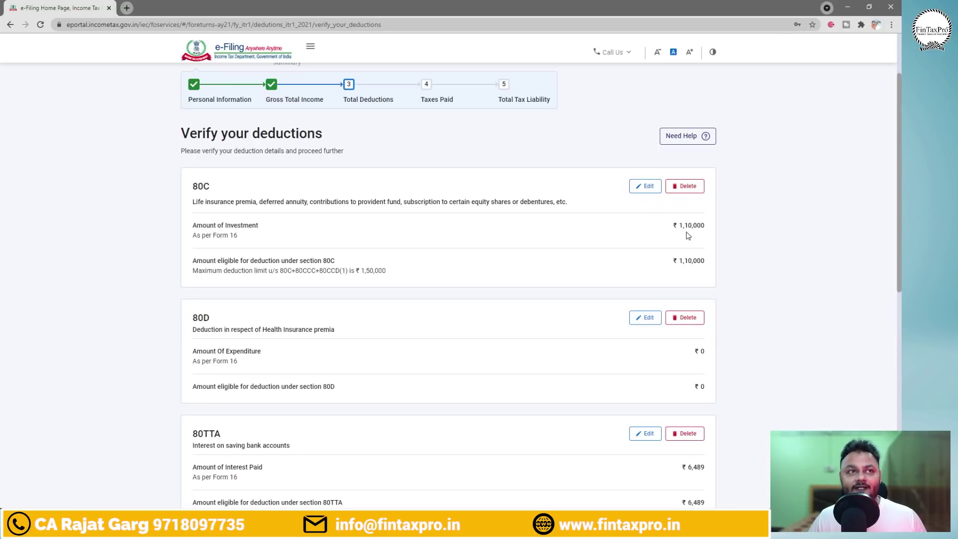
scroll(867, 265, down, 2)
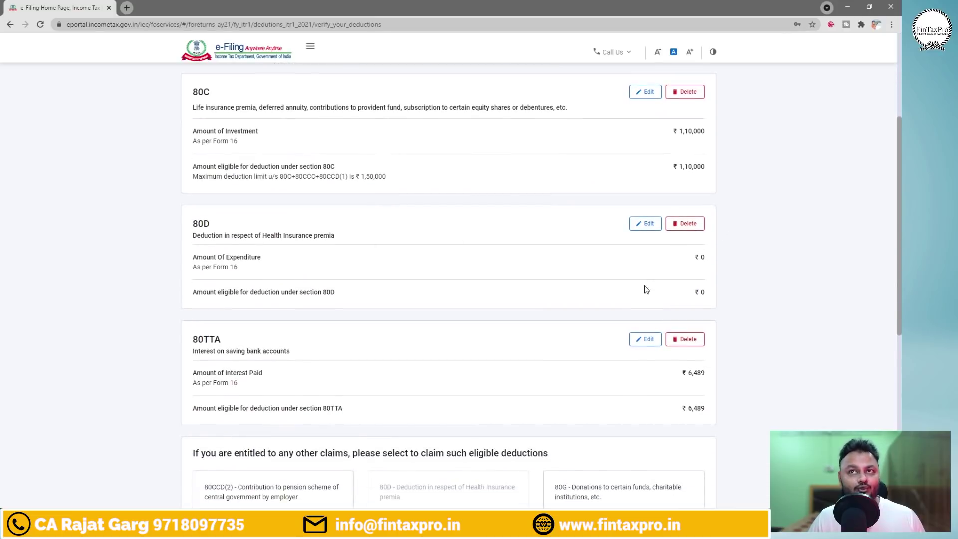
drag(899, 275, 901, 318)
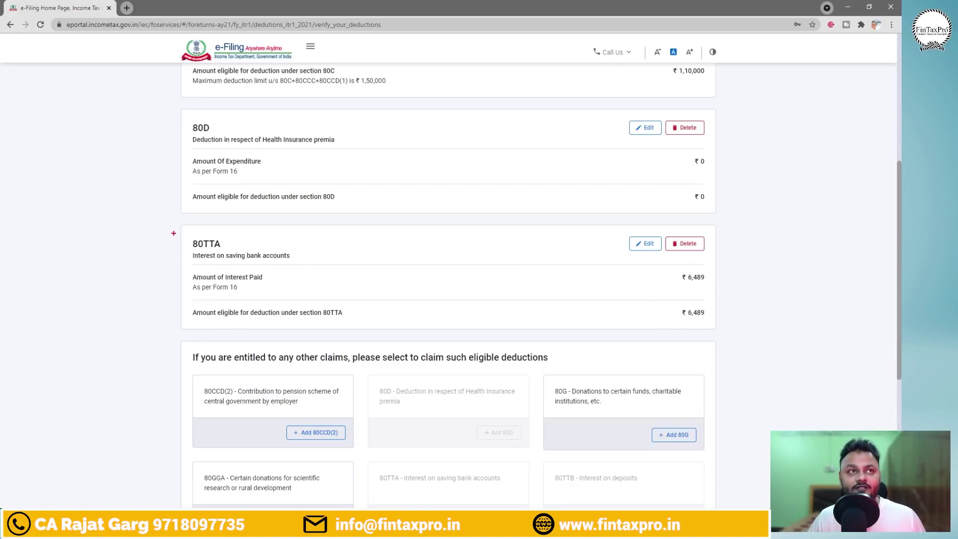
mouse_move(171, 230)
mouse_down()
mouse_move(306, 264)
mouse_move(360, 261)
mouse_up()
drag(363, 248, 376, 261)
mouse_move(382, 261)
mouse_down()
mouse_move(390, 268)
mouse_move(433, 257)
mouse_move(431, 235)
mouse_up()
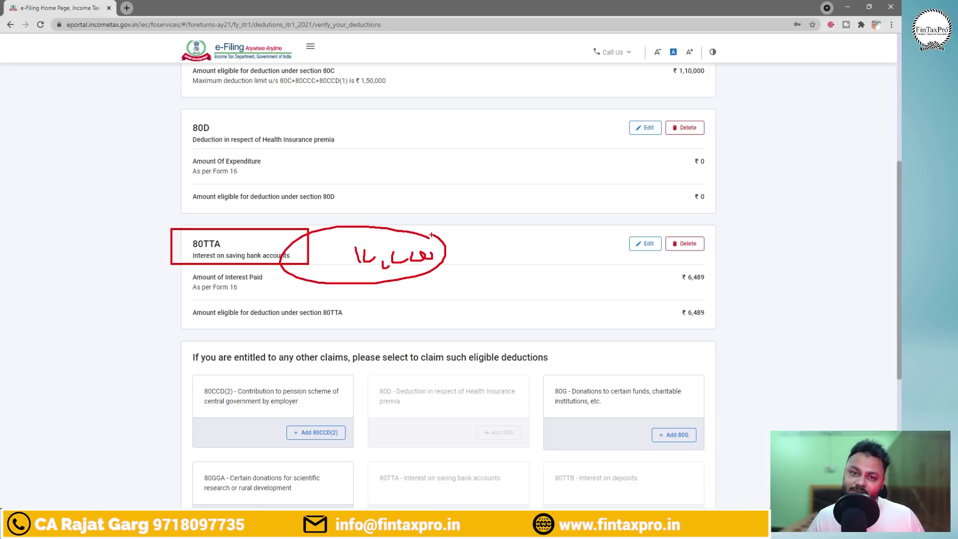
key(Escape)
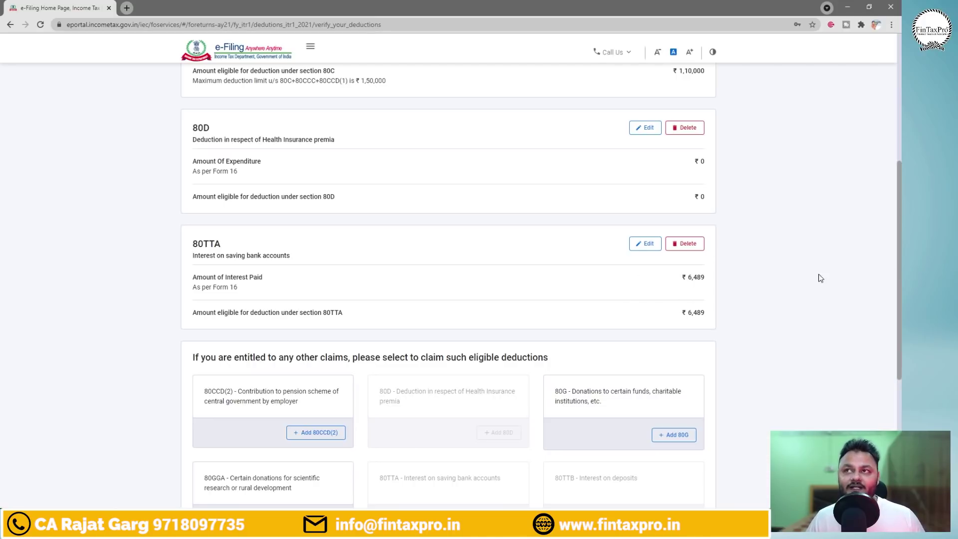
drag(901, 248, 901, 393)
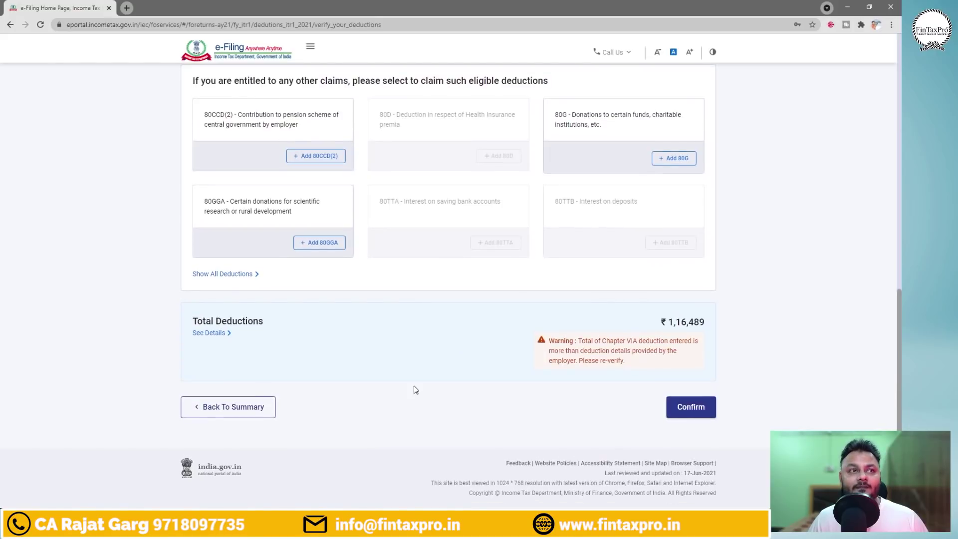
Confirm the deductions and open the Tax Paid section from the Return Summary.
click(691, 408)
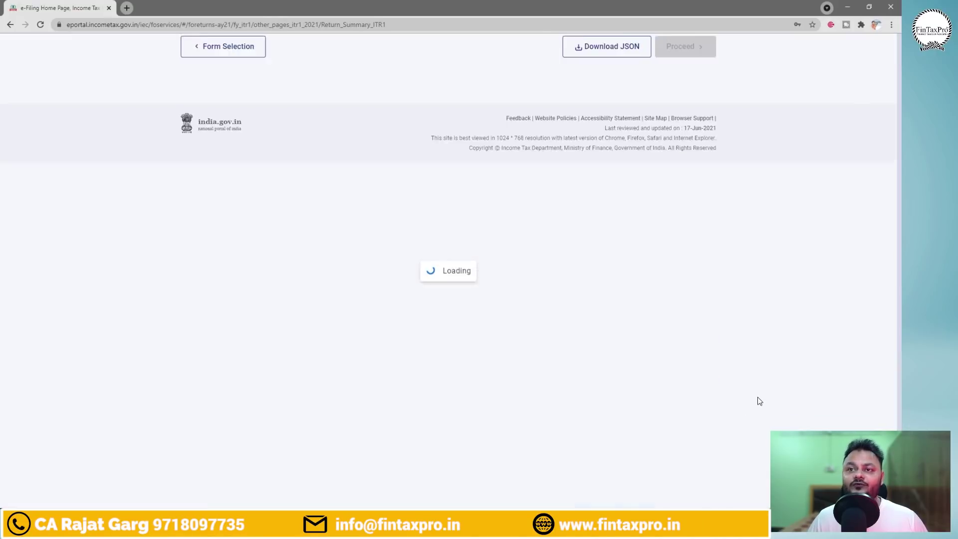
drag(901, 258, 903, 345)
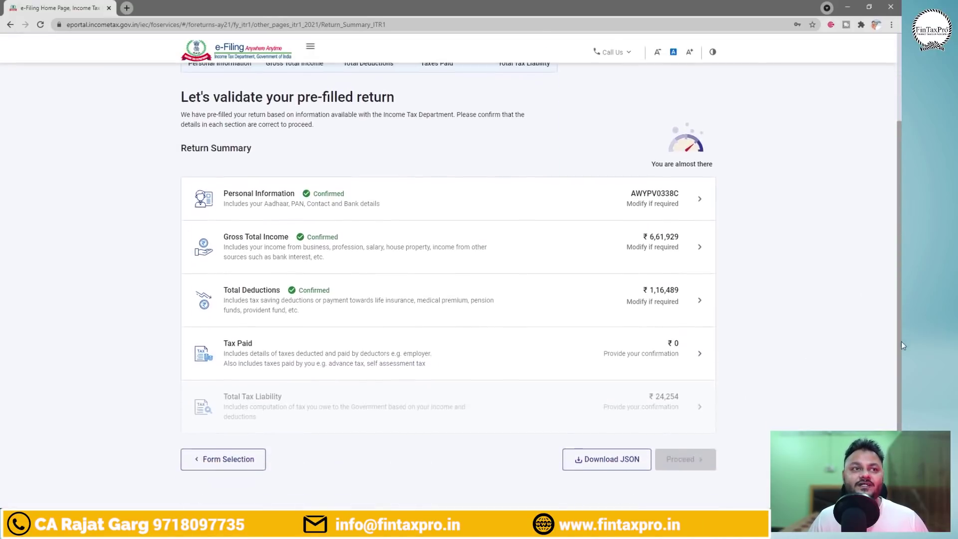
scroll(269, 350, up, 1)
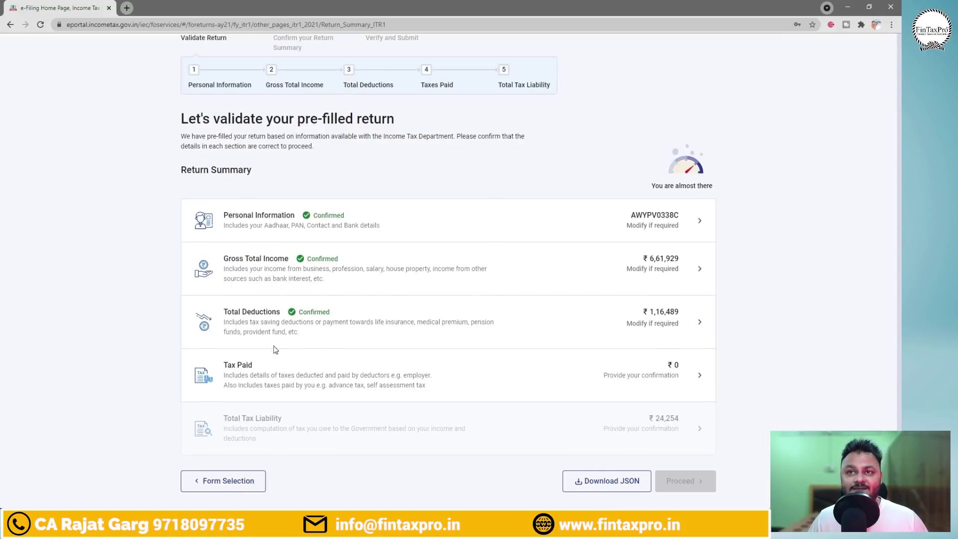
click(274, 349)
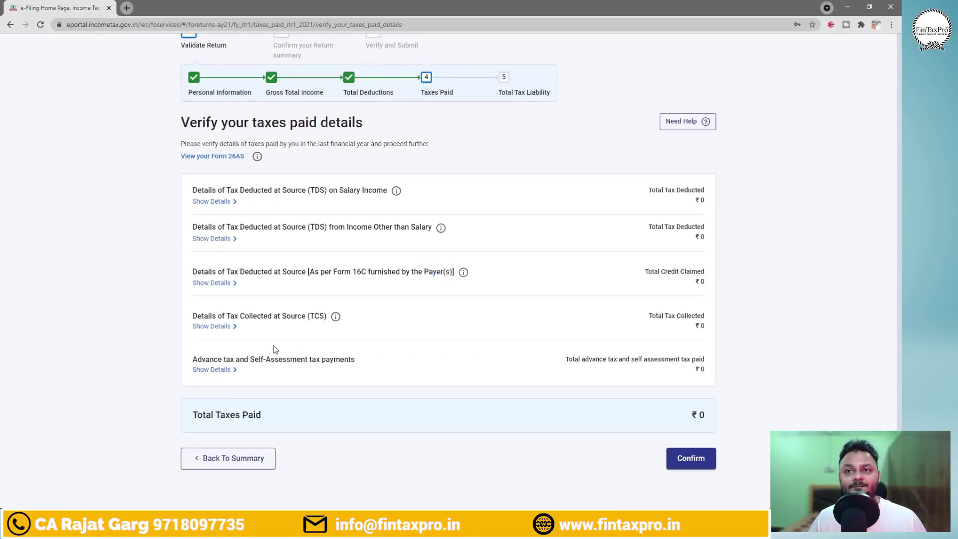
drag(901, 244, 901, 271)
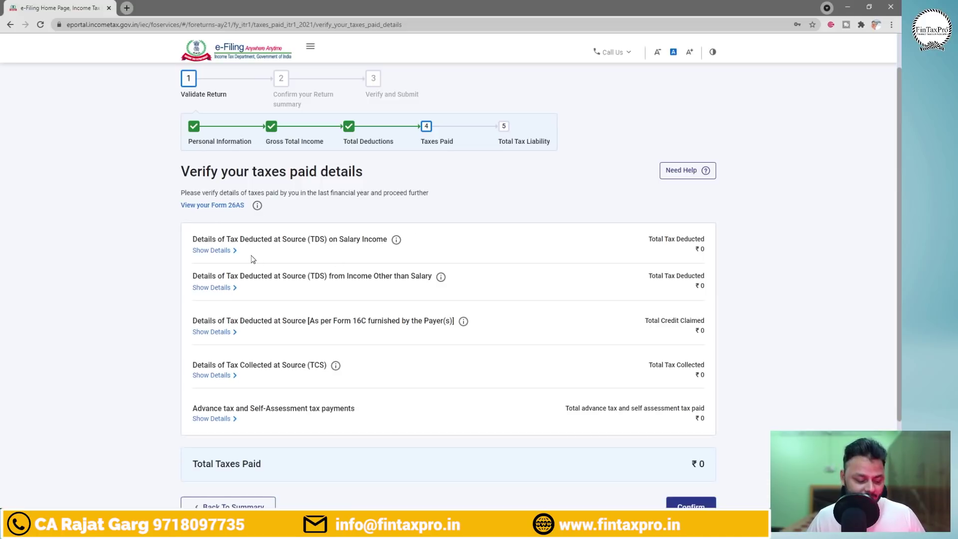
Check the Form 16 sheet, then expand the TDS on Salary Income details.
key(alt+Tab)
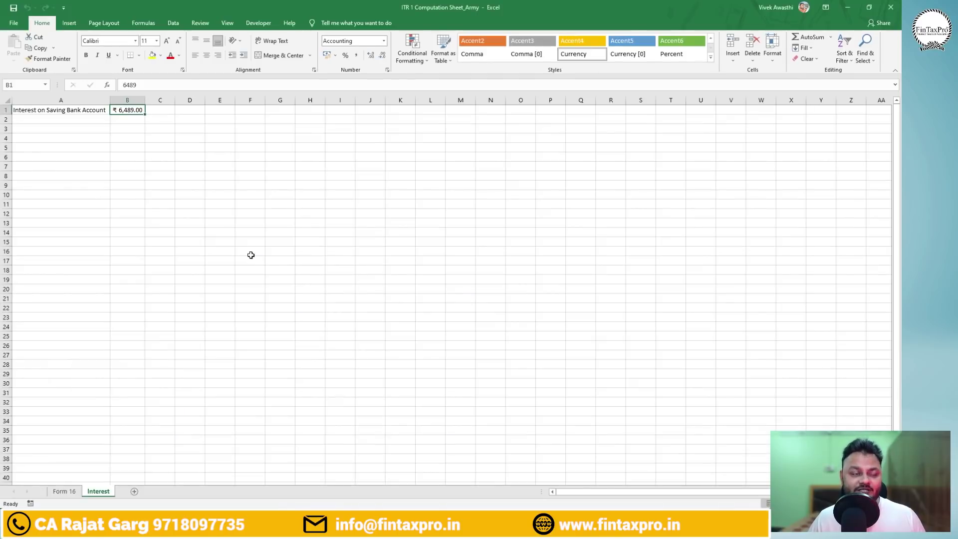
click(64, 491)
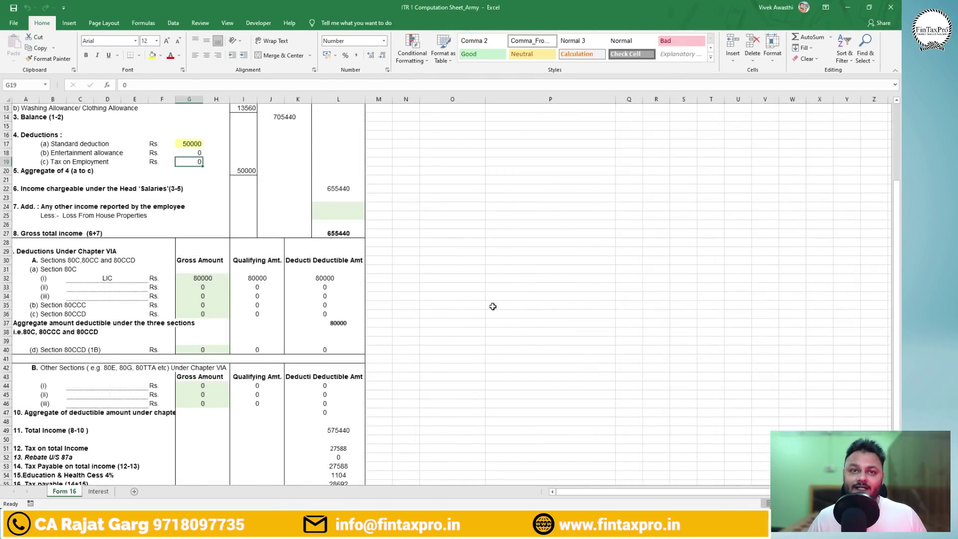
drag(898, 308, 898, 337)
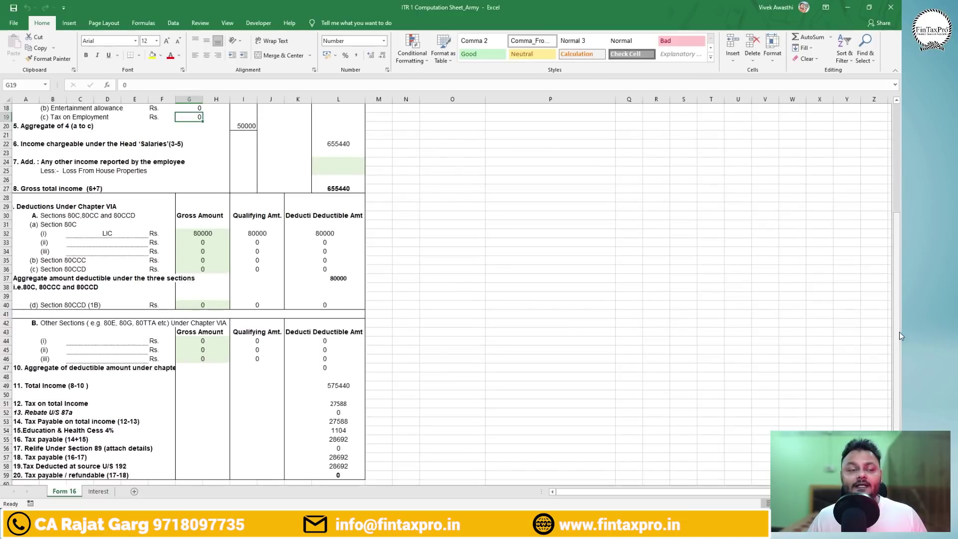
key(alt+Tab)
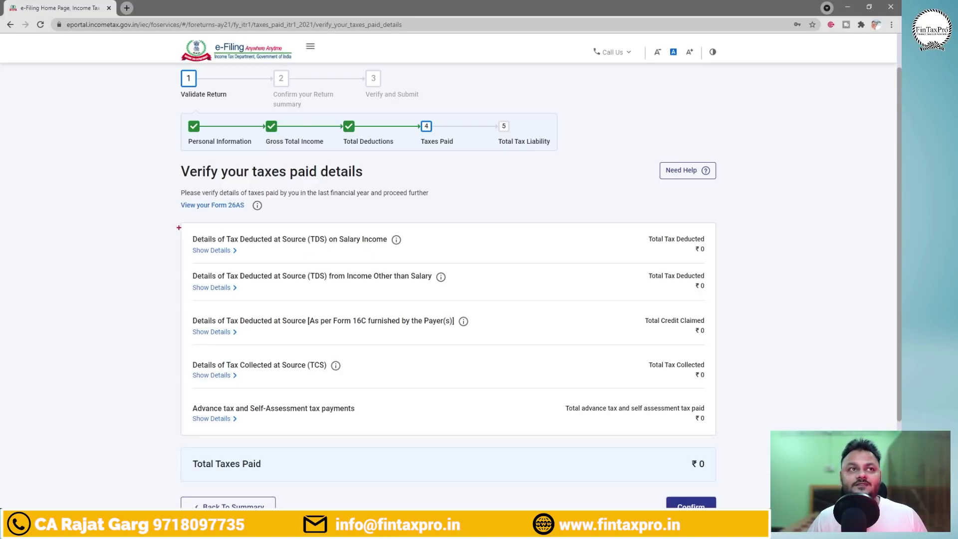
mouse_move(179, 228)
mouse_down()
mouse_move(436, 259)
mouse_move(496, 218)
mouse_up()
key(Escape)
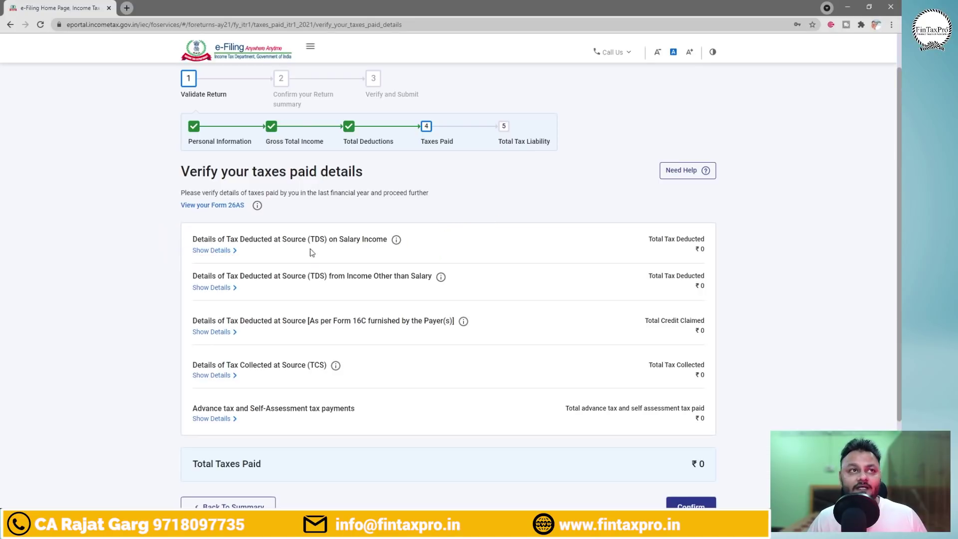
click(209, 251)
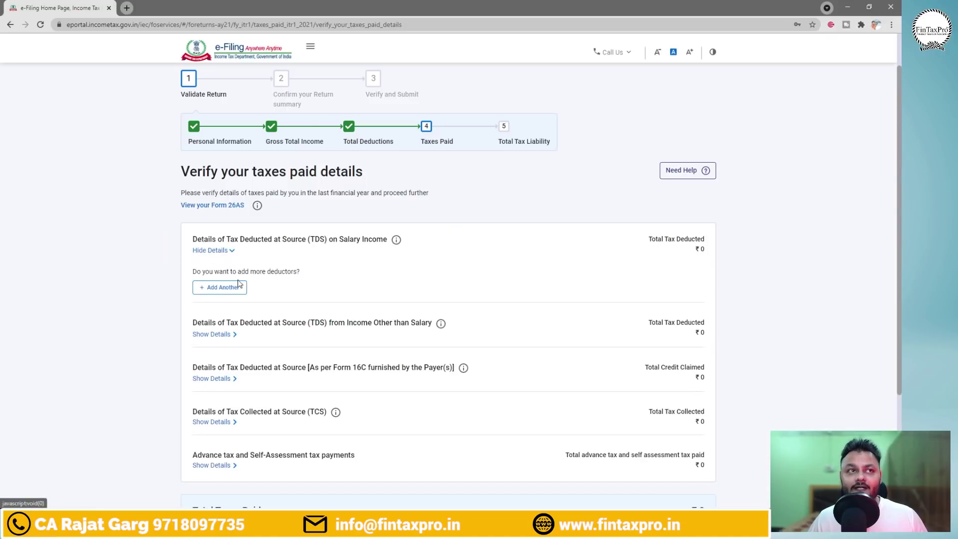
Add a new salary TDS entry and paste the deductor's TAN from the workbook.
click(221, 289)
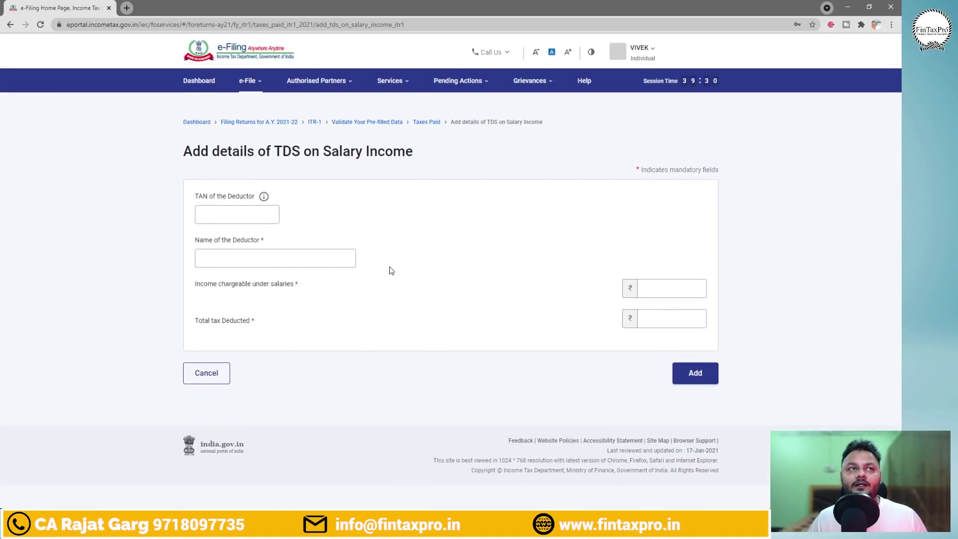
key(alt+Tab)
drag(900, 276, 903, 164)
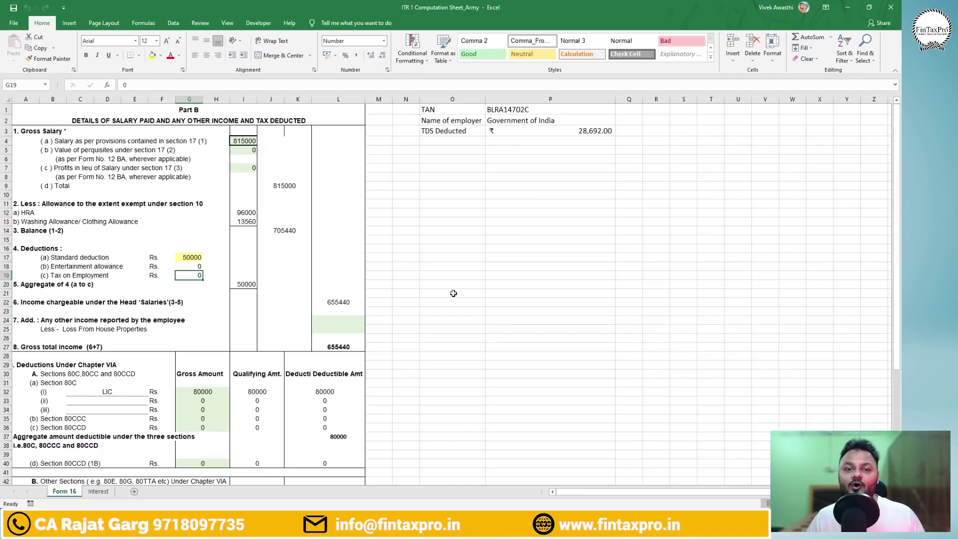
click(510, 111)
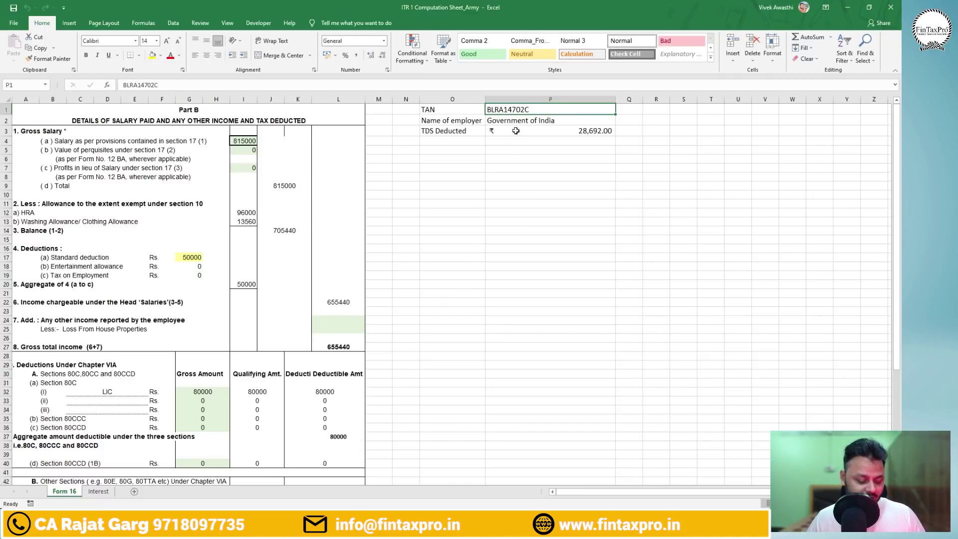
key(ctrl+c)
key(alt+Tab)
click(215, 211)
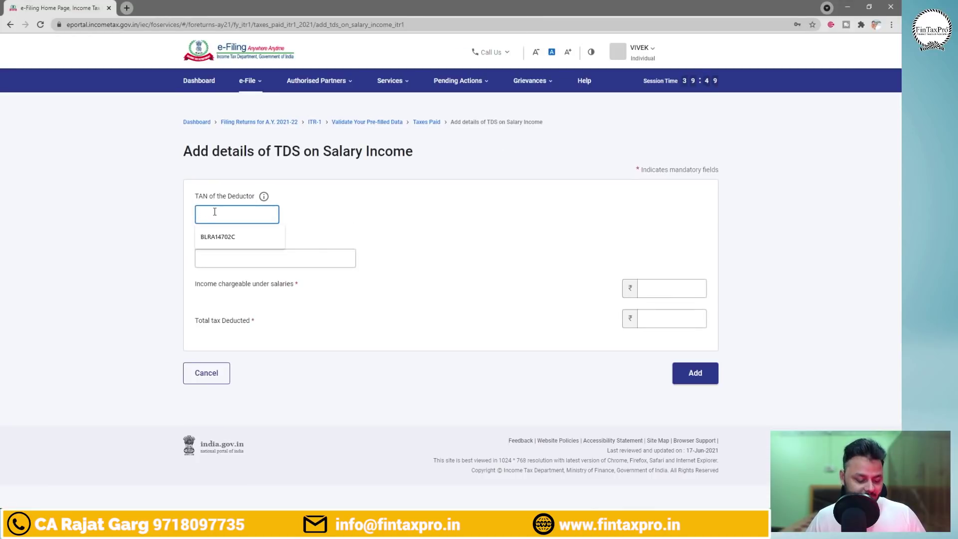
key(ctrl+v)
Fill the deductor name as Government of India, copied from the workbook.
click(250, 257)
key(alt+Tab)
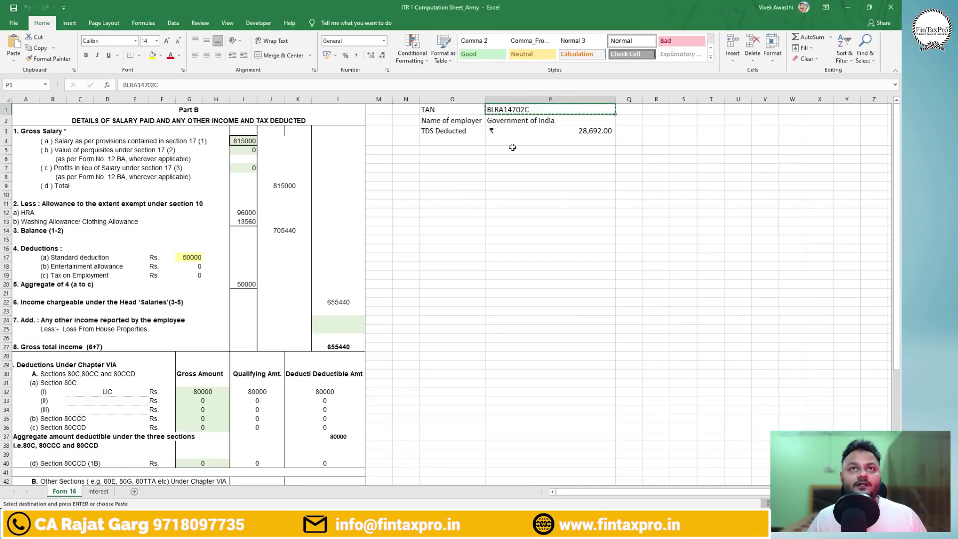
click(514, 122)
key(ctrl+c)
key(alt+Tab)
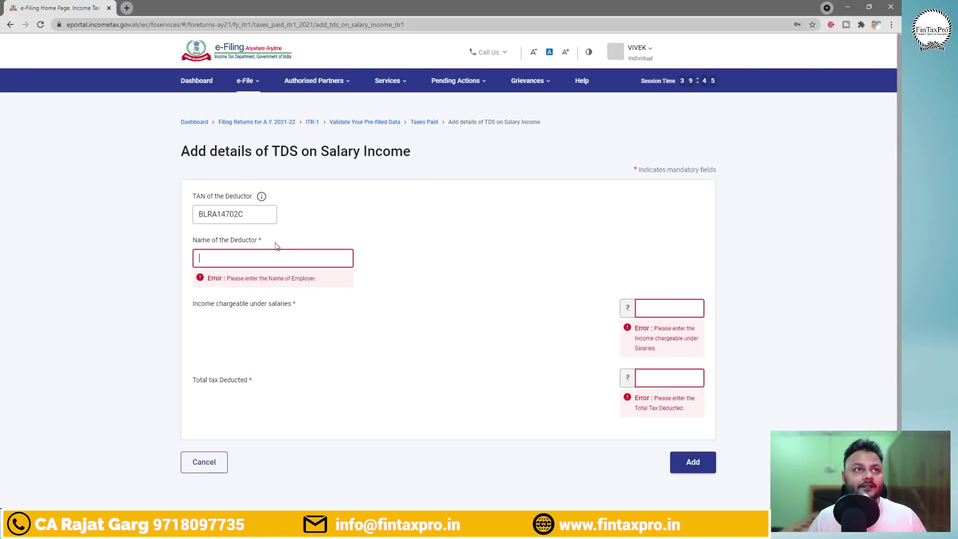
key(ctrl+v)
Enter 6,55,440 as income chargeable under salaries and look up tax deducted in the workbook.
click(660, 289)
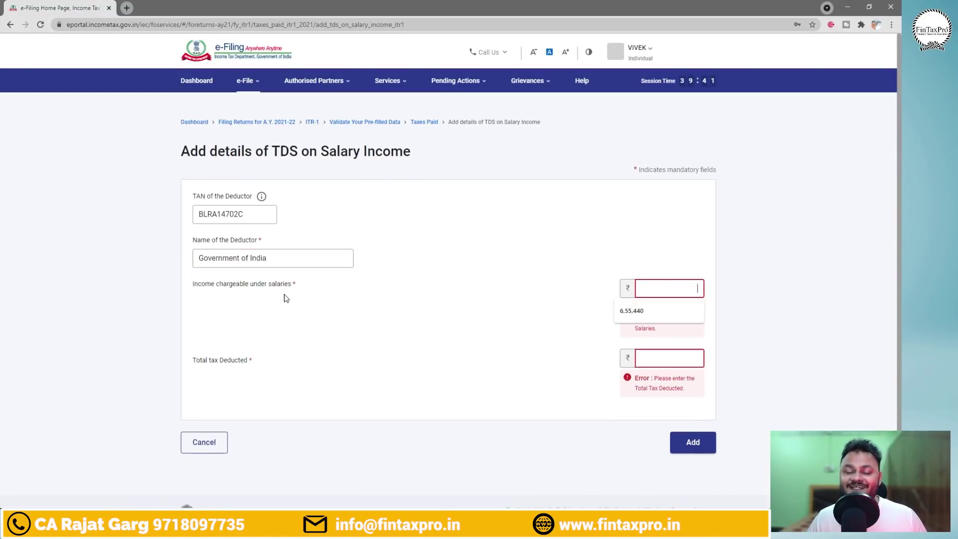
key(alt+Tab)
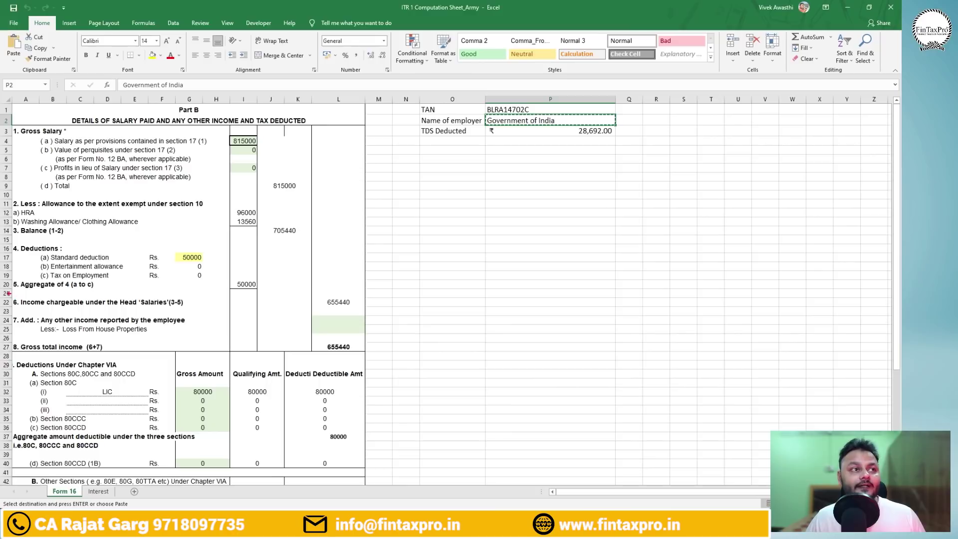
drag(8, 293, 378, 312)
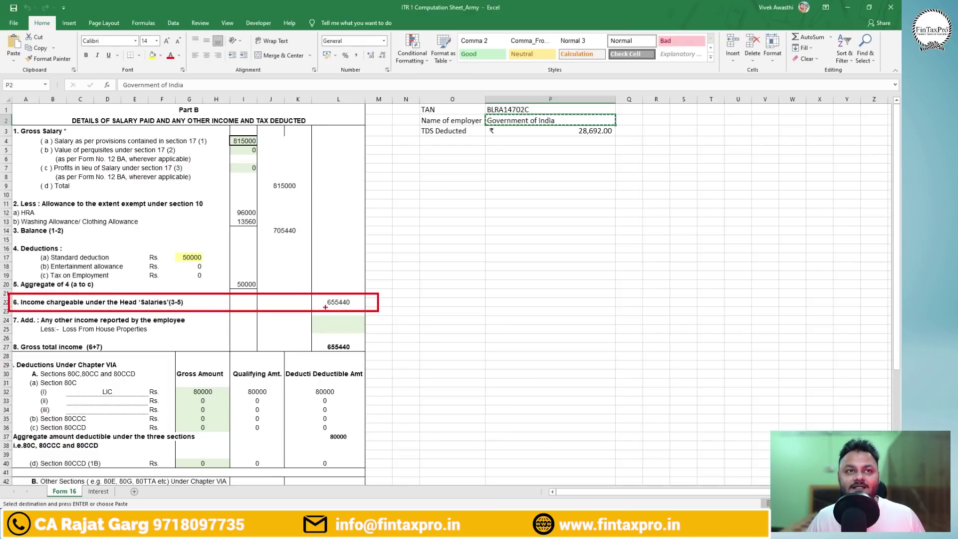
key(alt+Tab)
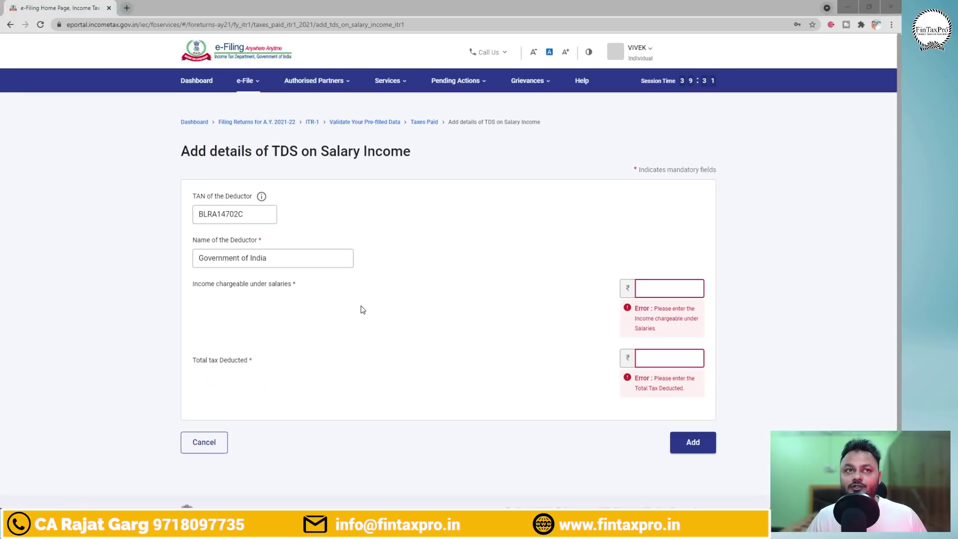
text(6,55,44)
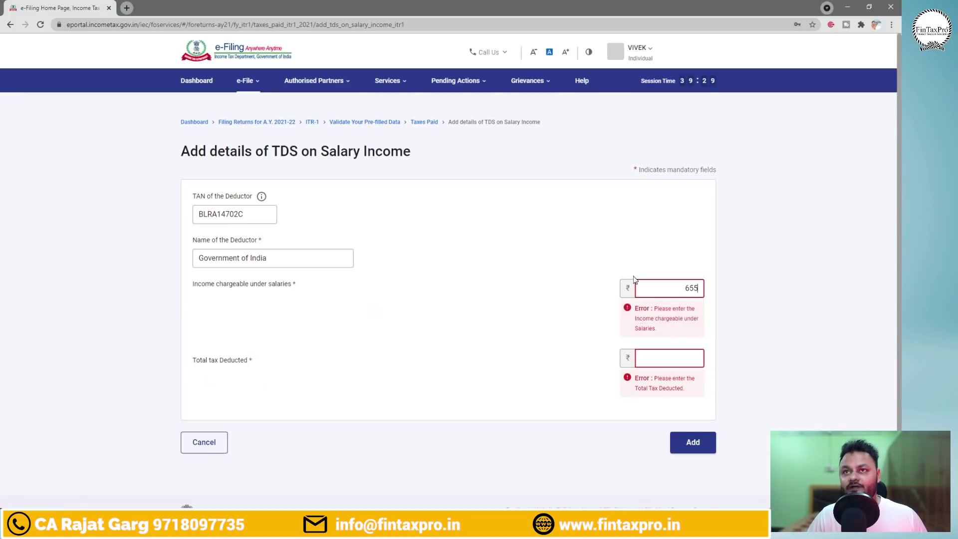
text(0)
key(alt+Tab)
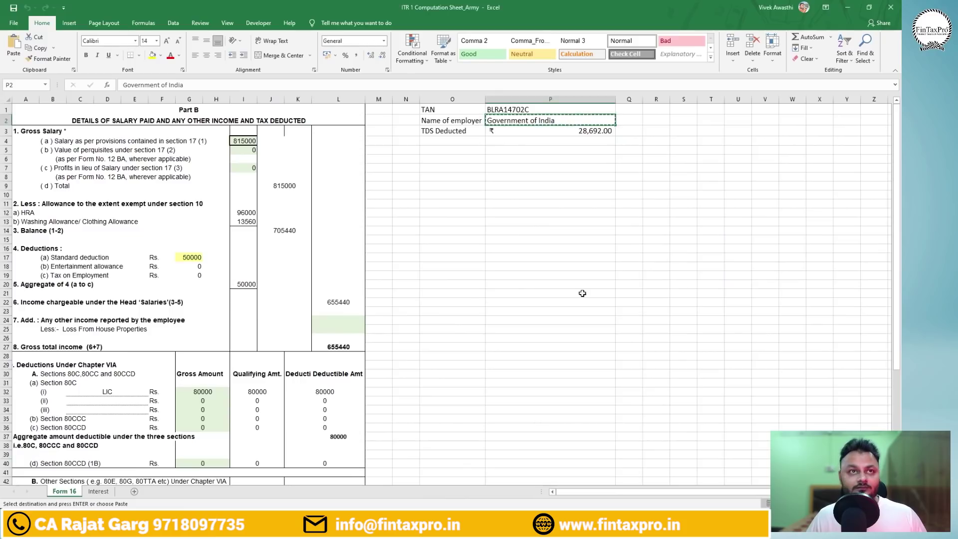
key(alt+Tab)
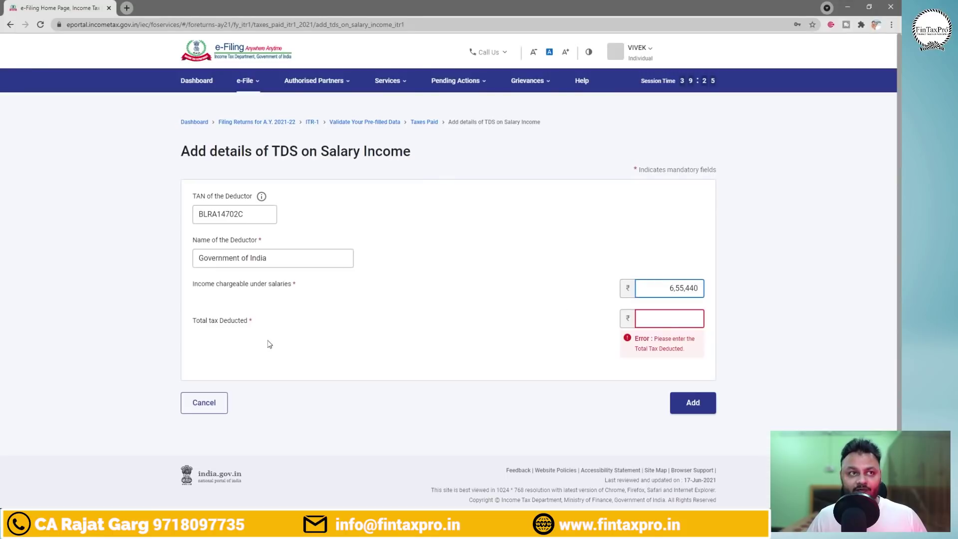
click(692, 320)
key(alt+Tab)
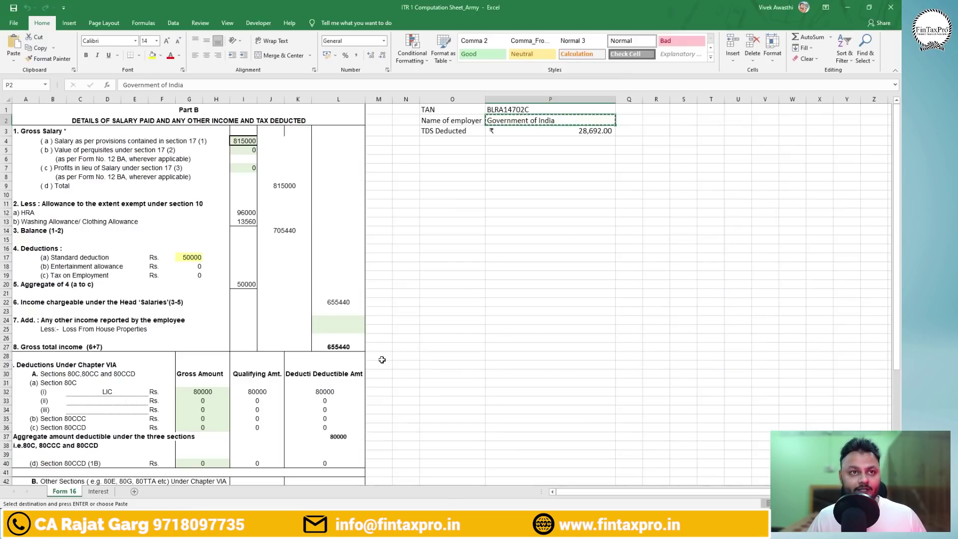
scroll(862, 211, down, 6)
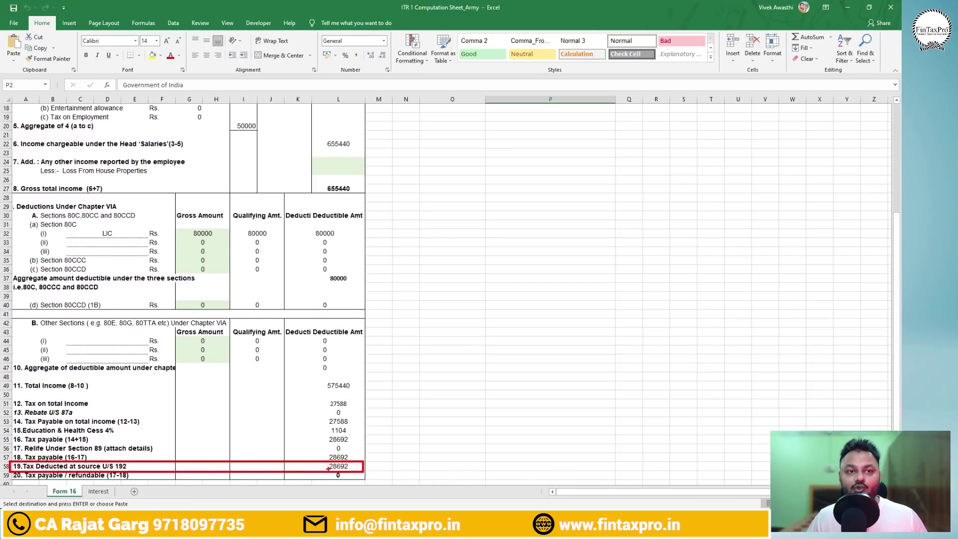
key(alt+Tab)
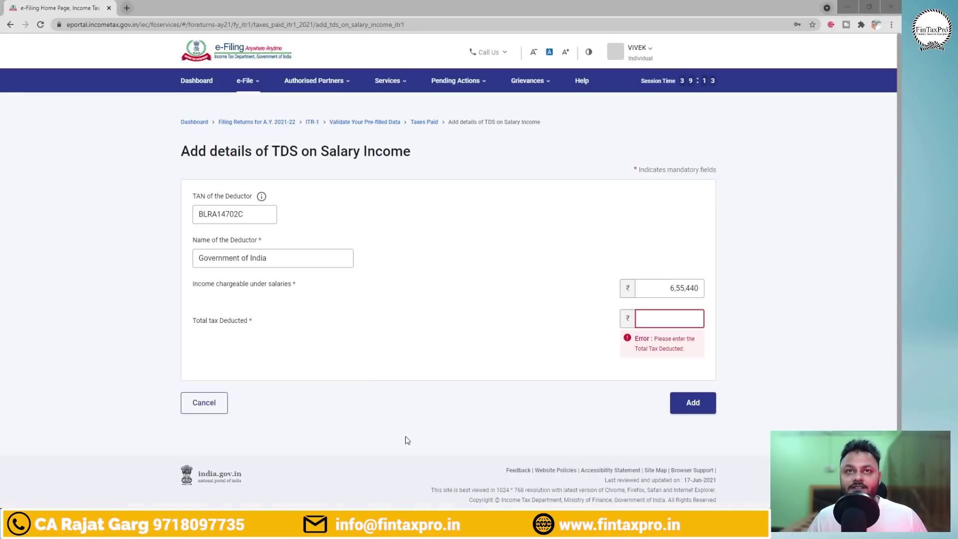
Enter 28692 as total tax deducted and save the salary TDS entry.
text(28692)
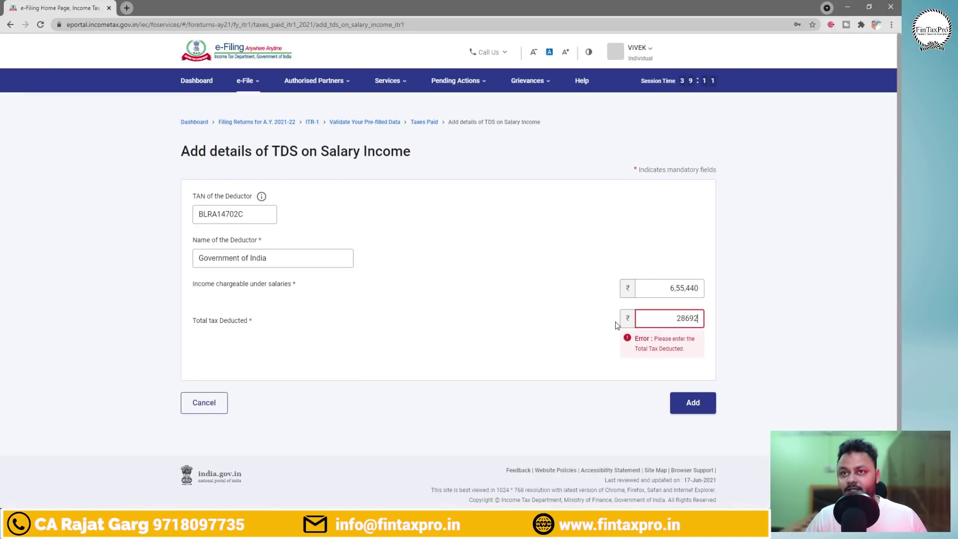
click(691, 375)
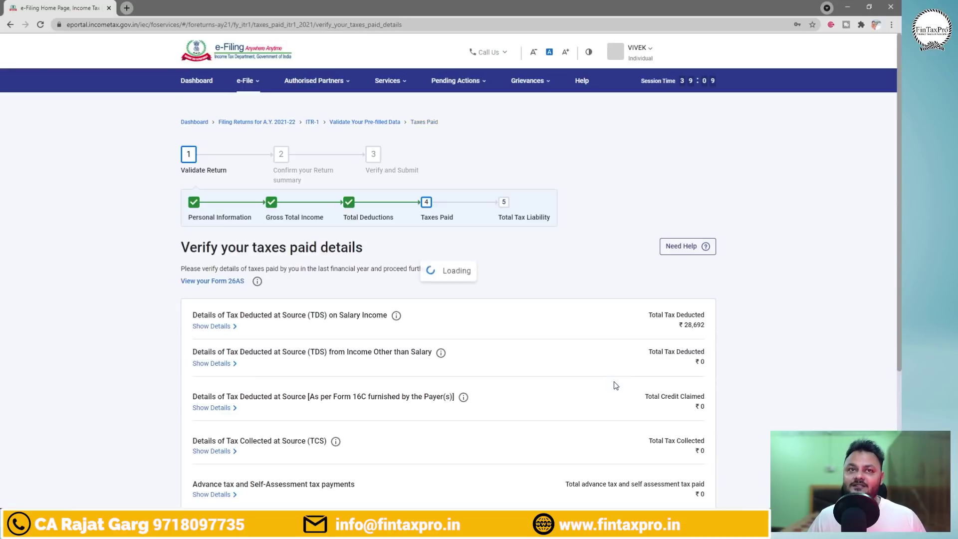
drag(901, 215, 901, 269)
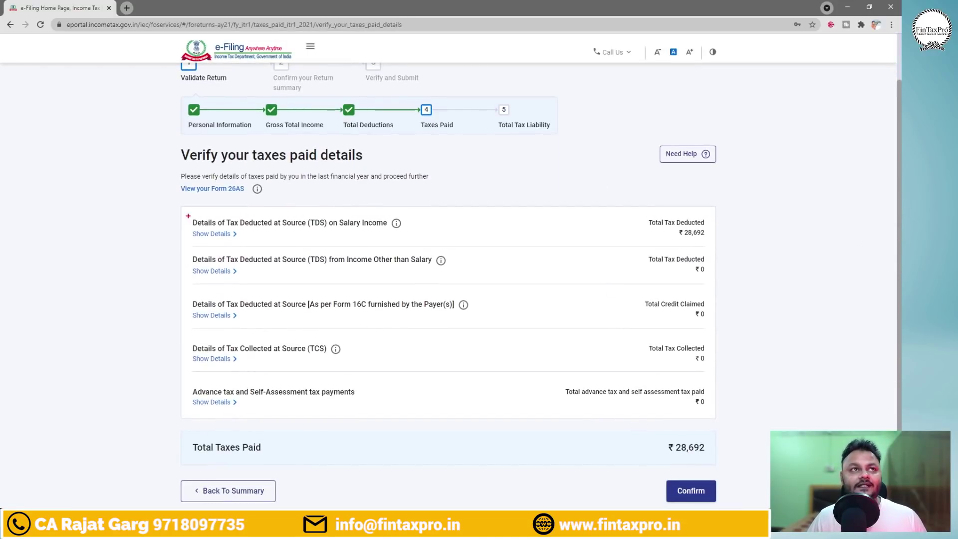
Annotate each section of the taxes paid page, noting 26AS and bracketing the totals.
mouse_move(179, 209)
mouse_down()
mouse_move(428, 244)
mouse_move(509, 209)
mouse_up()
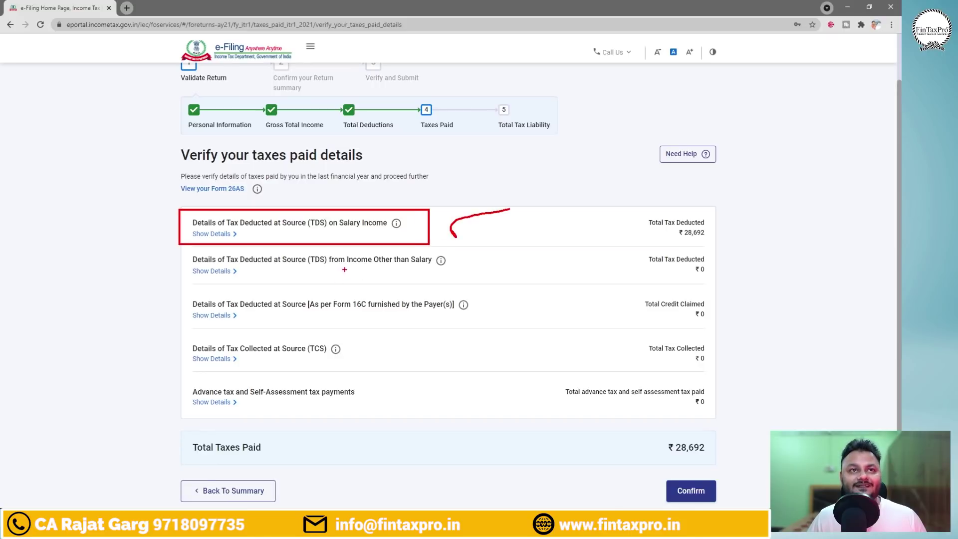
drag(339, 269, 452, 264)
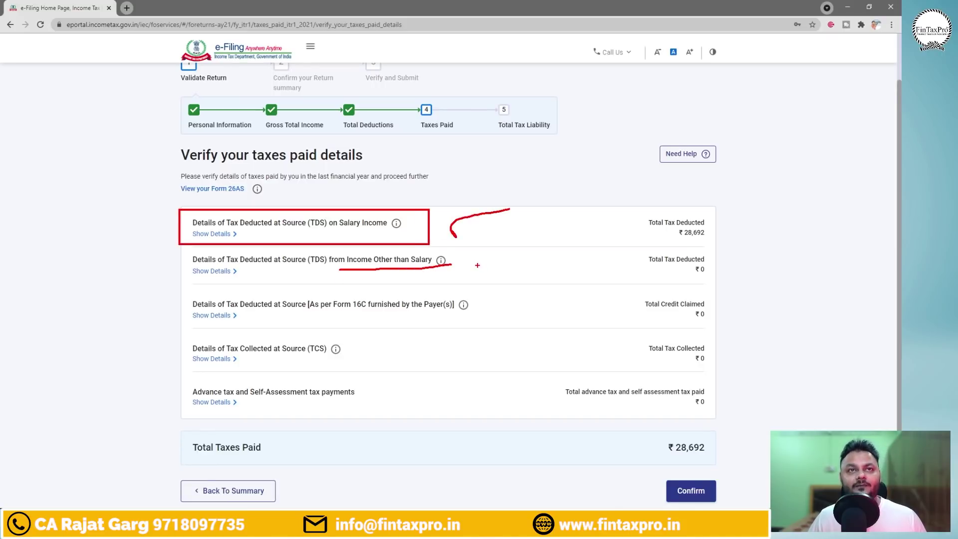
mouse_move(470, 263)
mouse_down()
mouse_move(502, 278)
mouse_move(507, 270)
mouse_move(557, 274)
mouse_up()
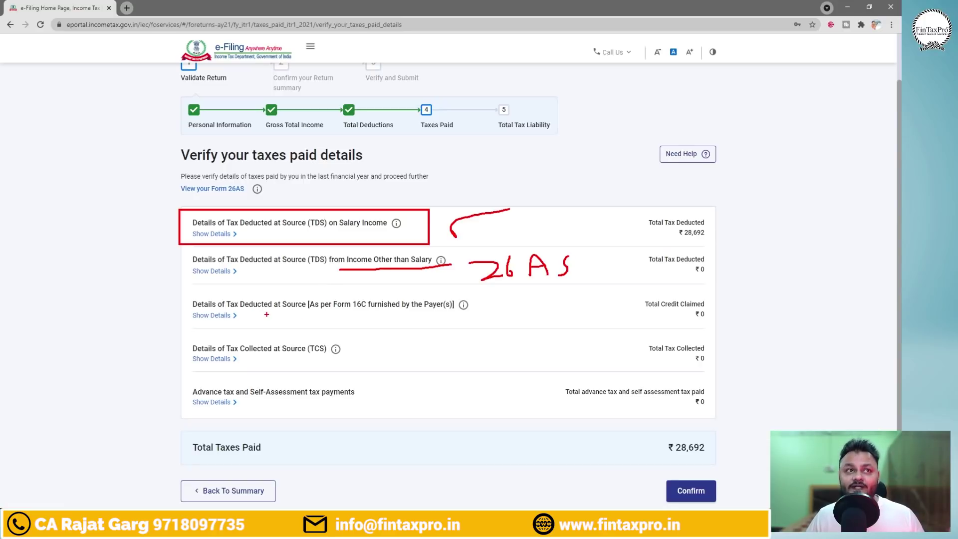
drag(338, 313, 411, 313)
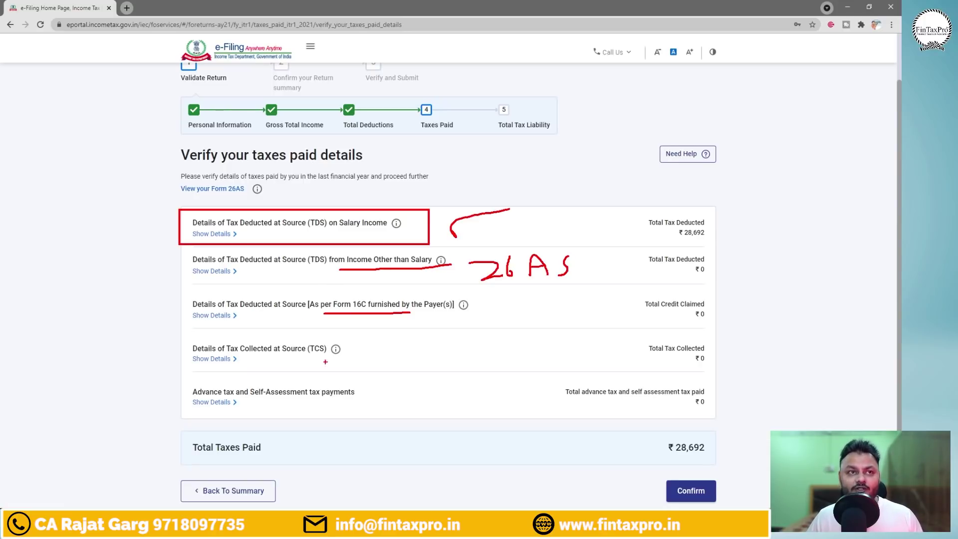
drag(254, 356, 362, 354)
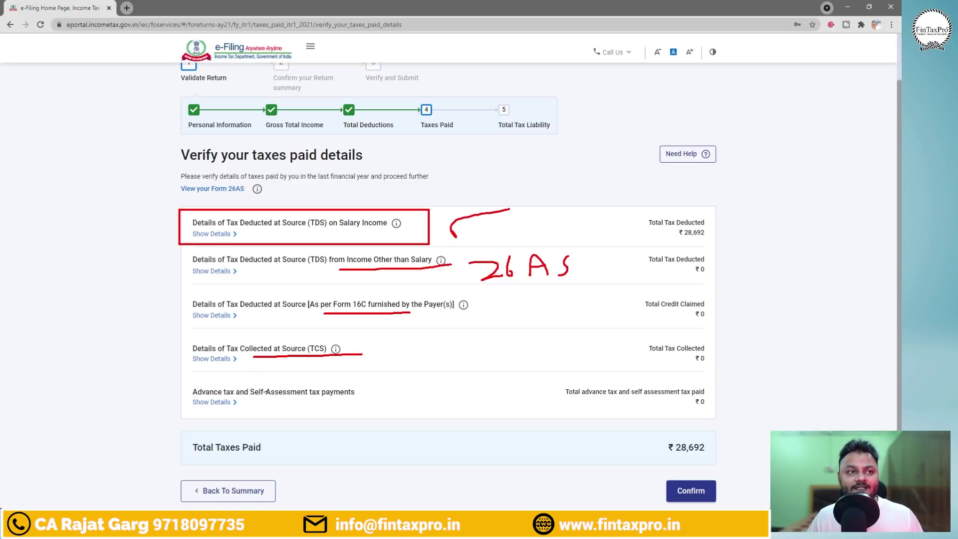
mouse_move(198, 395)
mouse_down()
mouse_move(340, 396)
mouse_move(368, 379)
mouse_move(199, 381)
mouse_up()
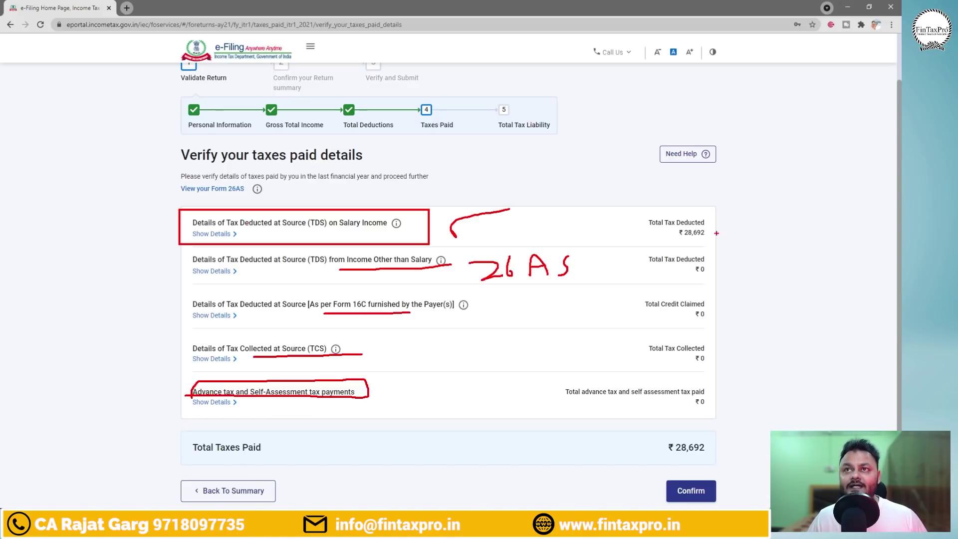
drag(545, 225, 603, 203)
mouse_move(676, 253)
mouse_down()
mouse_move(754, 381)
mouse_move(700, 413)
mouse_up()
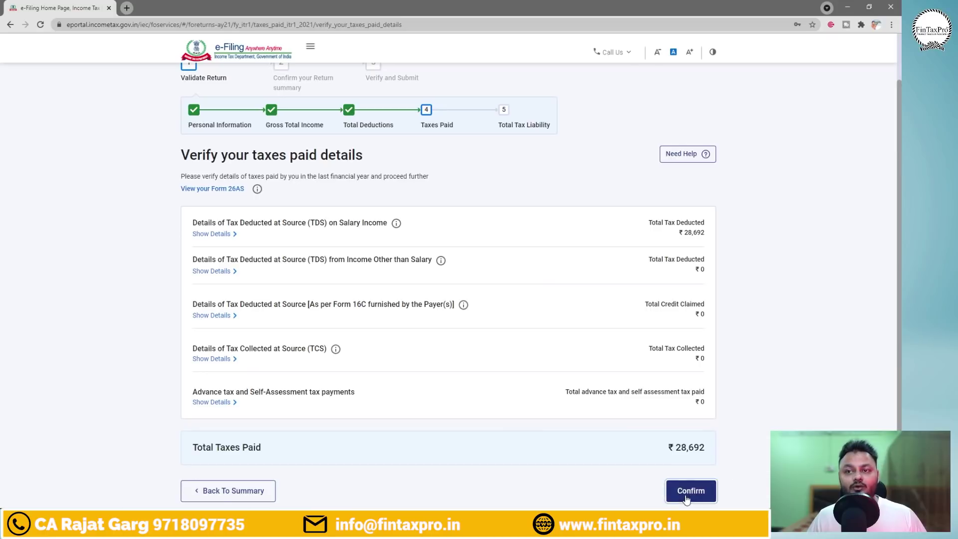
Confirm taxes paid of ₹28,692 and compare with the Form 16 sheet's TDS 28692, tax payable 0.
click(681, 494)
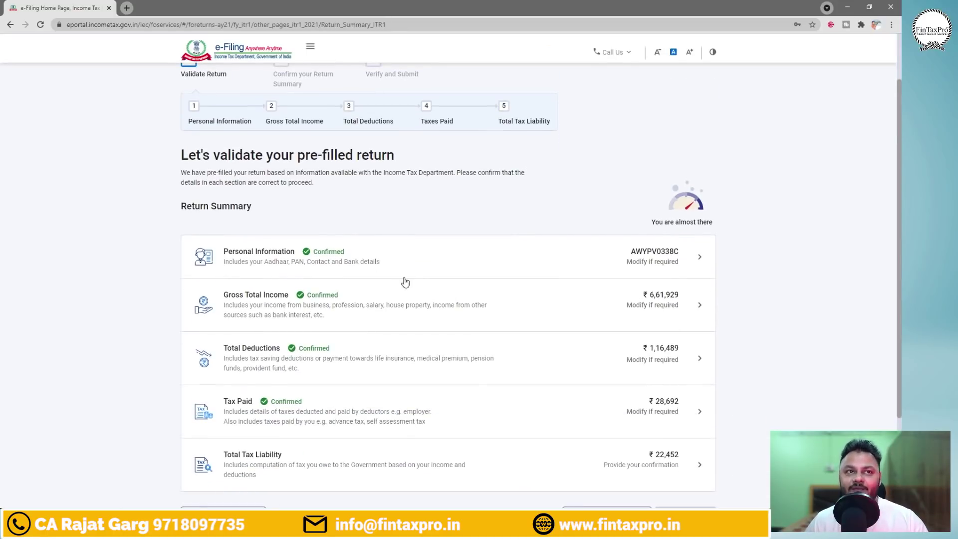
scroll(403, 399, down, 2)
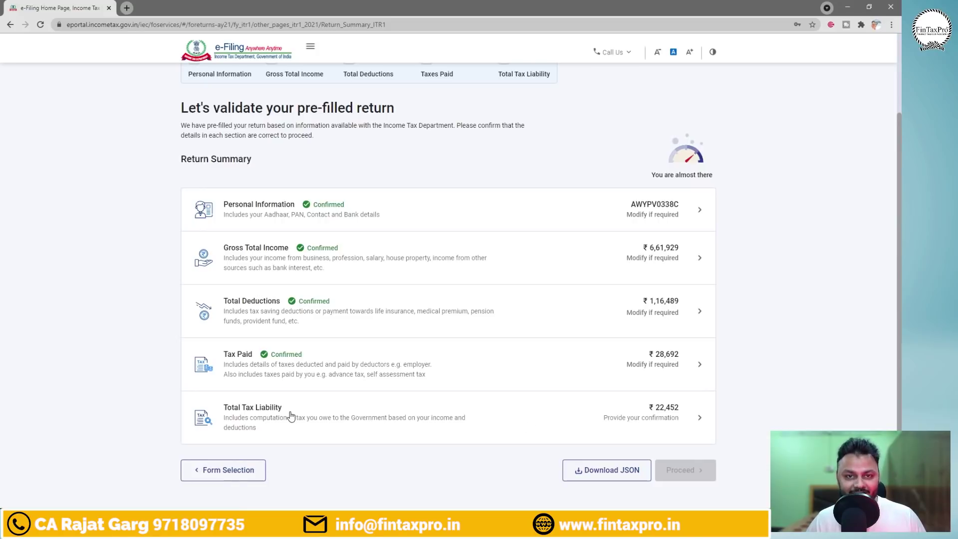
key(alt+Tab)
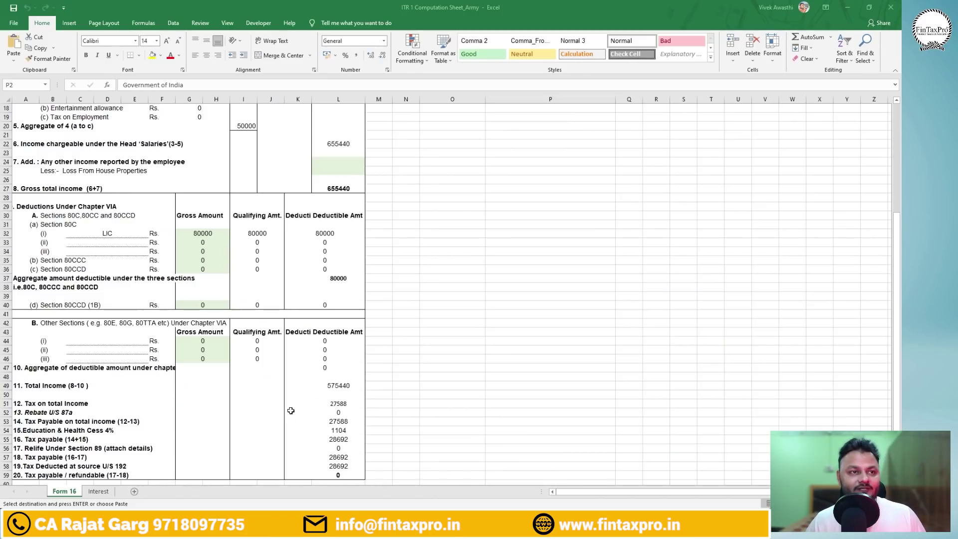
scroll(483, 381, down, 3)
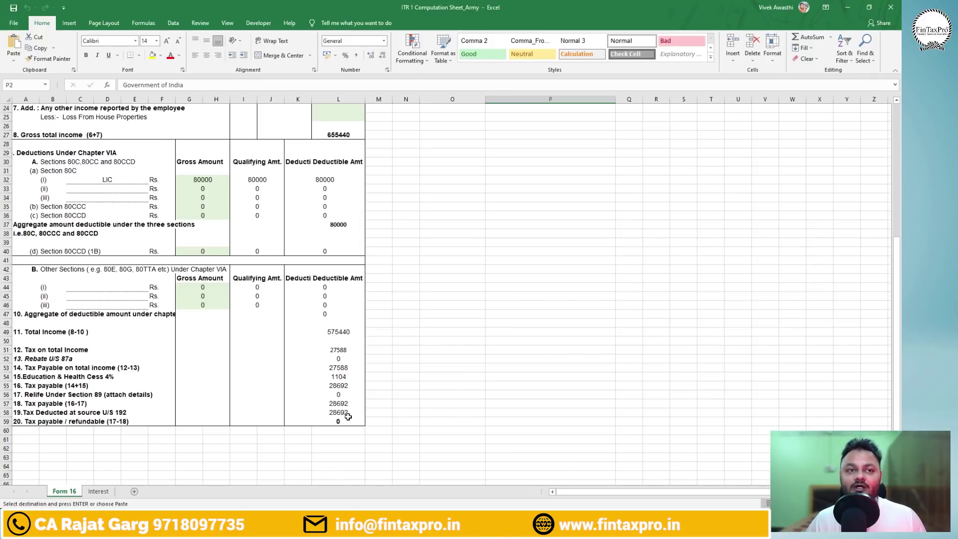
key(alt+Tab)
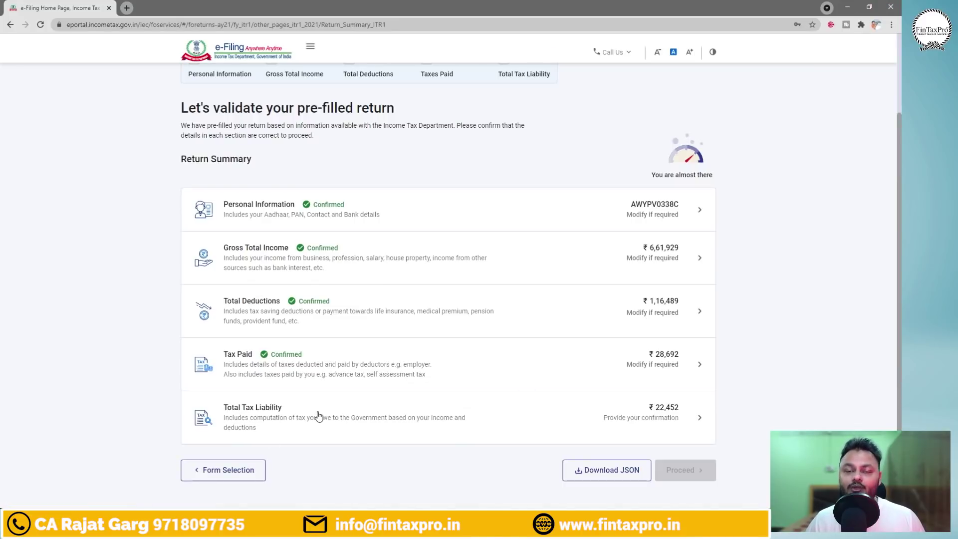
Open the tax liability details and box gross total income, deductions, total income ₹5,45,440 and tax payable.
click(320, 418)
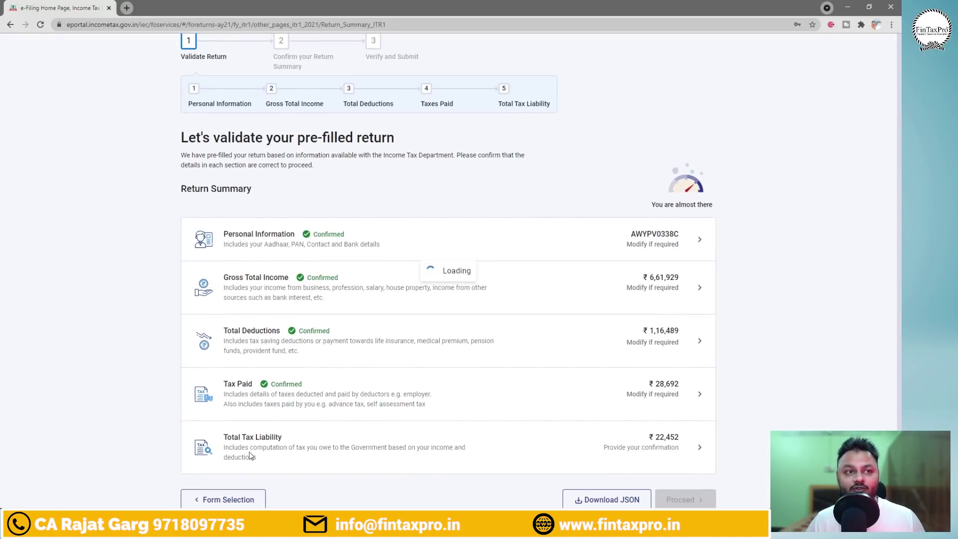
scroll(314, 449, up, 3)
scroll(596, 334, down, 3)
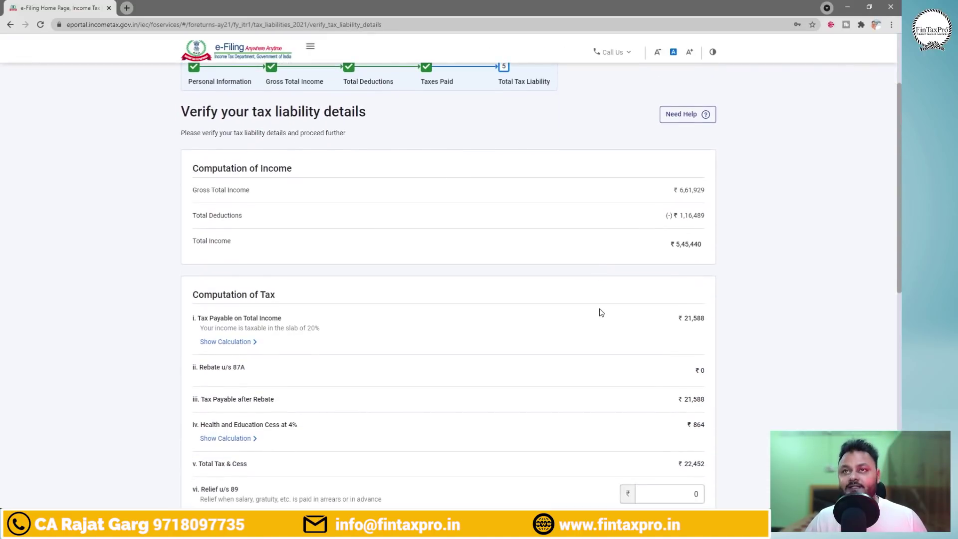
drag(654, 182, 720, 197)
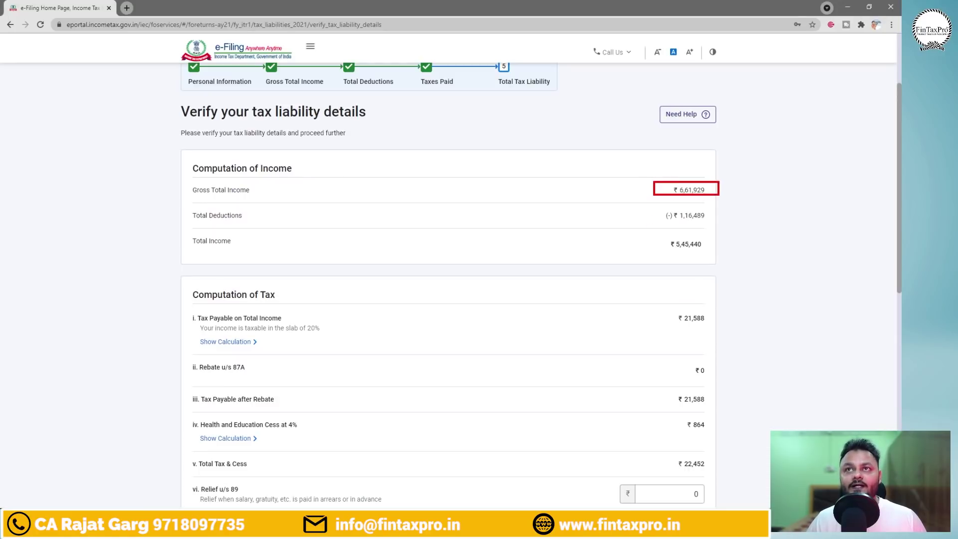
drag(648, 205, 723, 228)
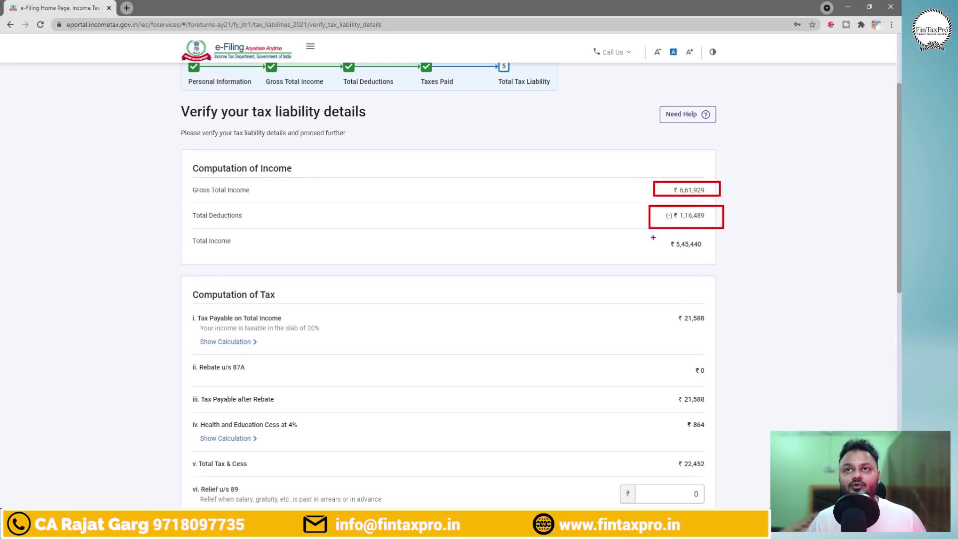
drag(653, 238, 719, 256)
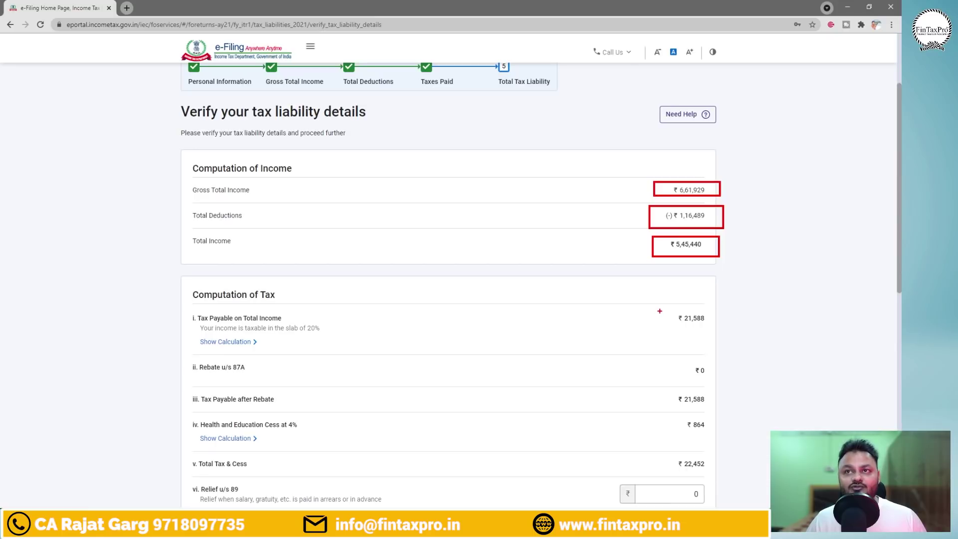
drag(660, 311, 715, 331)
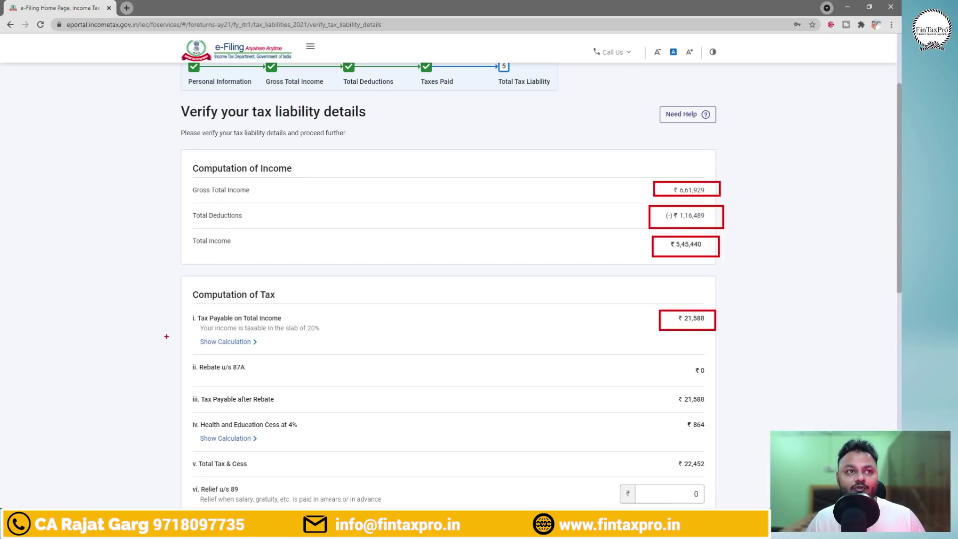
Mark the tax breakdown, 87A rebate, tax after rebate and cess rows, linking total income to total tax.
drag(182, 333, 273, 351)
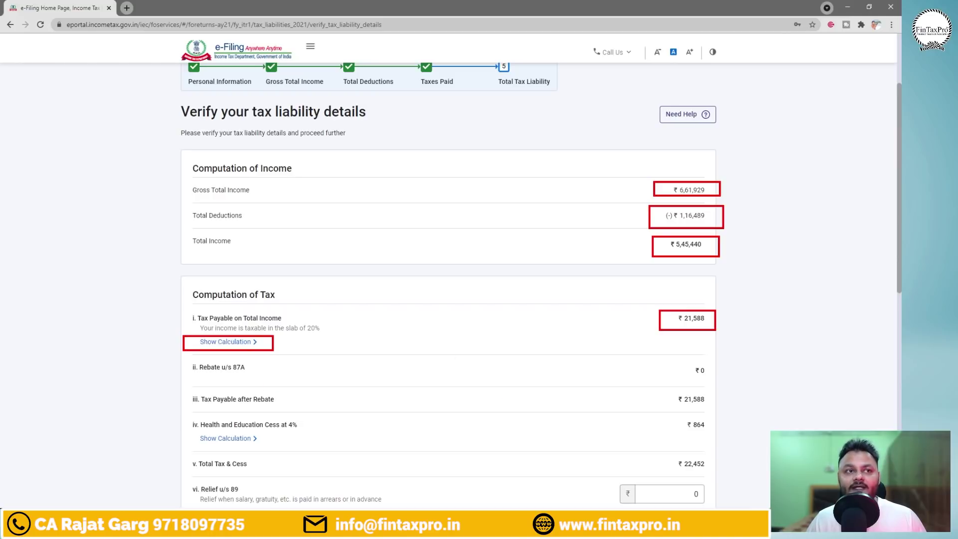
drag(679, 362, 720, 381)
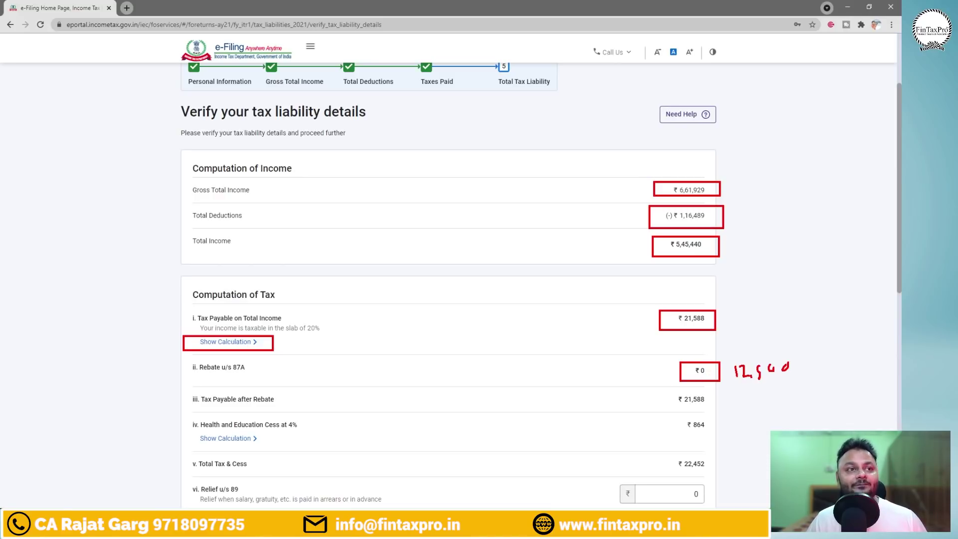
mouse_move(172, 389)
mouse_down()
mouse_move(295, 410)
mouse_move(724, 410)
mouse_up()
mouse_move(181, 415)
mouse_down()
mouse_move(573, 451)
mouse_move(717, 449)
mouse_move(717, 473)
mouse_up()
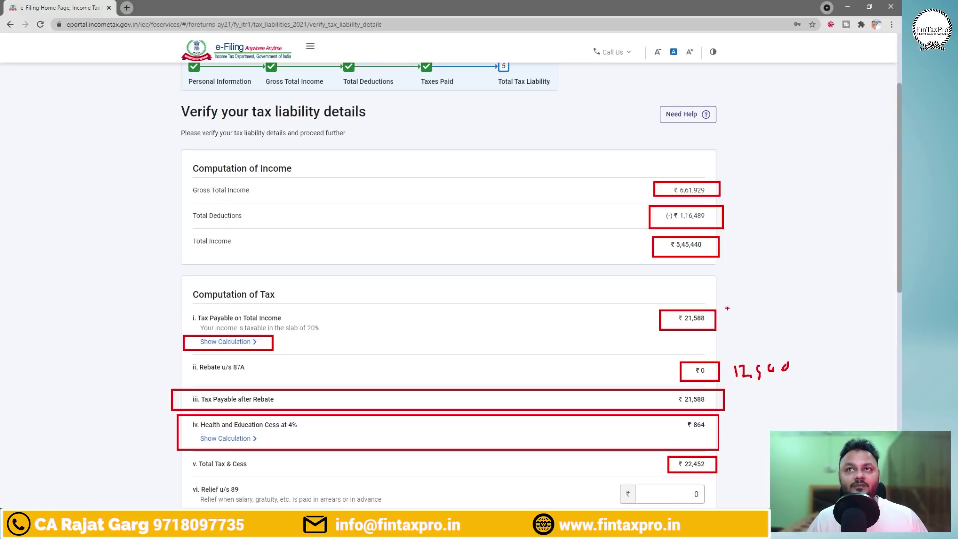
mouse_move(726, 245)
mouse_down()
mouse_move(771, 231)
mouse_move(848, 419)
mouse_move(747, 460)
mouse_up()
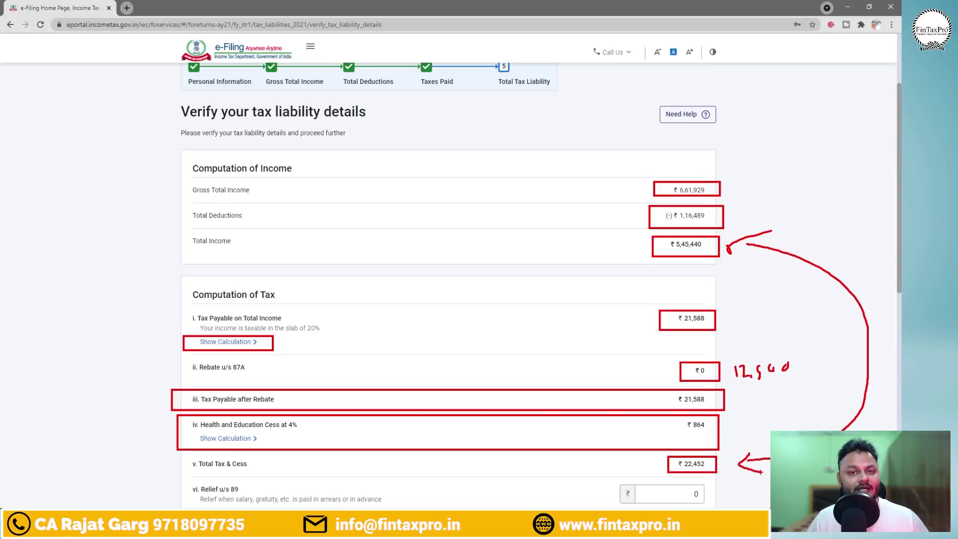
key(Escape)
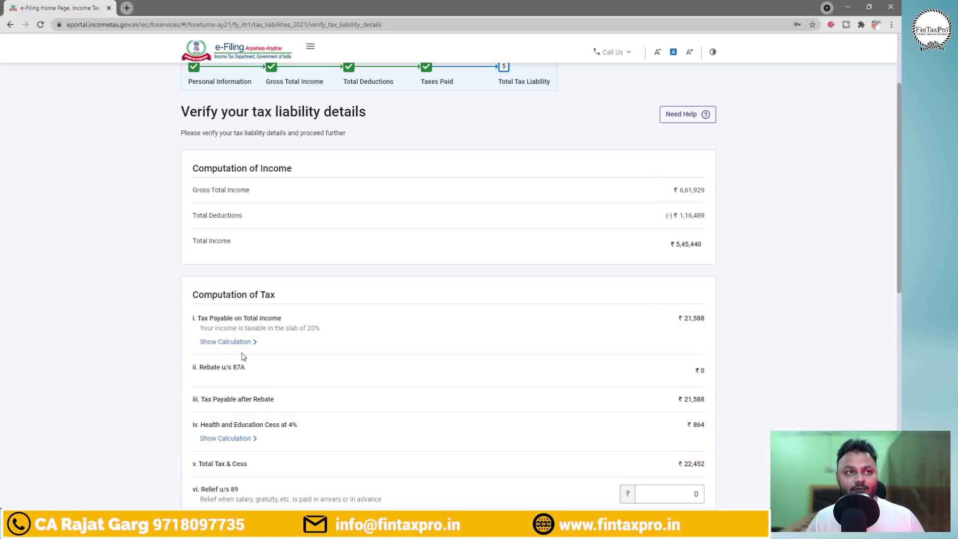
Expand the slab-wise tax, 4% cess, Total Interest and Fee Payable, and Total Tax, Fee and Interest breakdowns.
click(220, 344)
scroll(221, 352, down, 3)
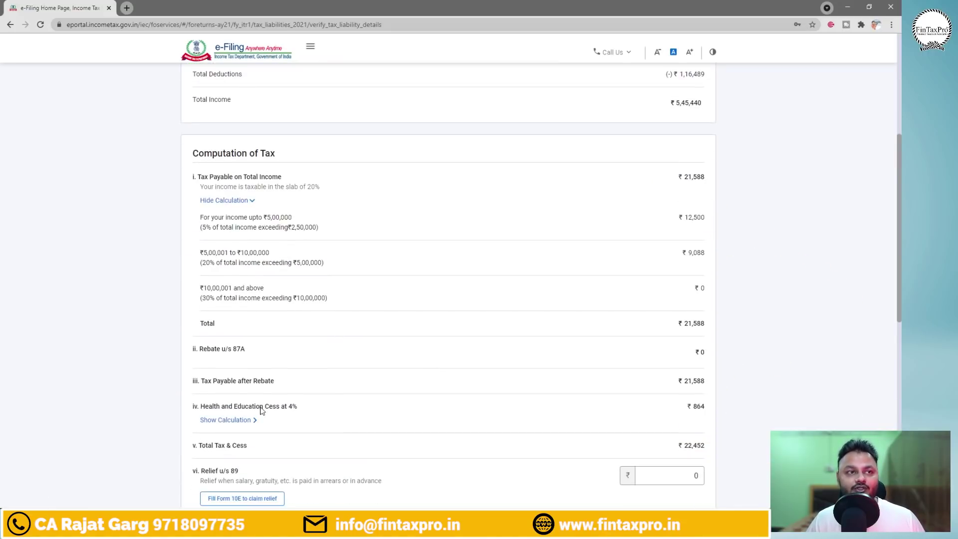
click(234, 420)
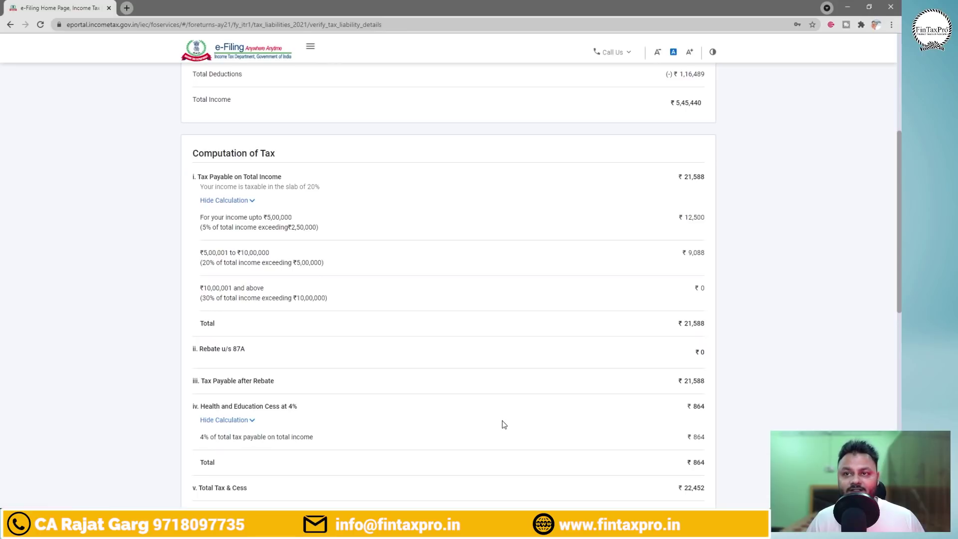
drag(901, 306, 900, 388)
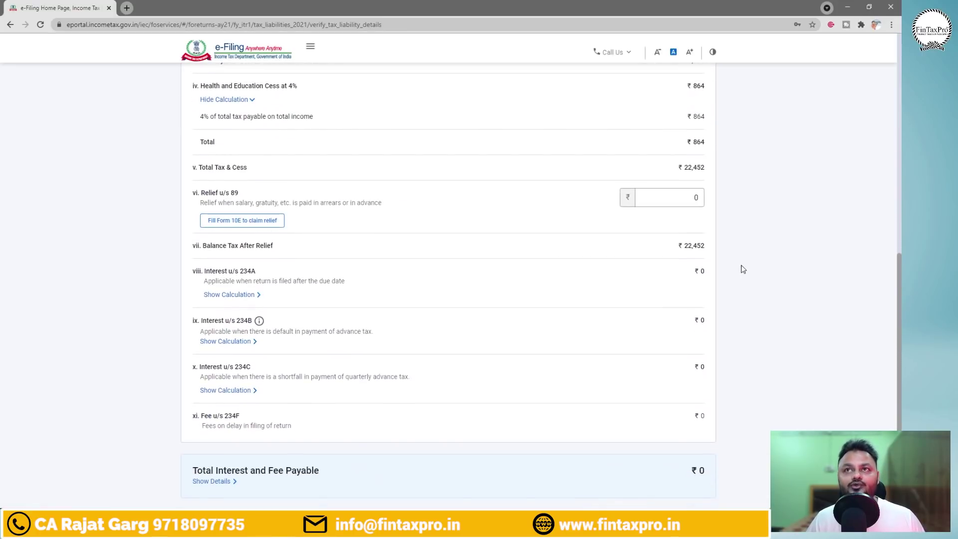
drag(901, 326, 901, 399)
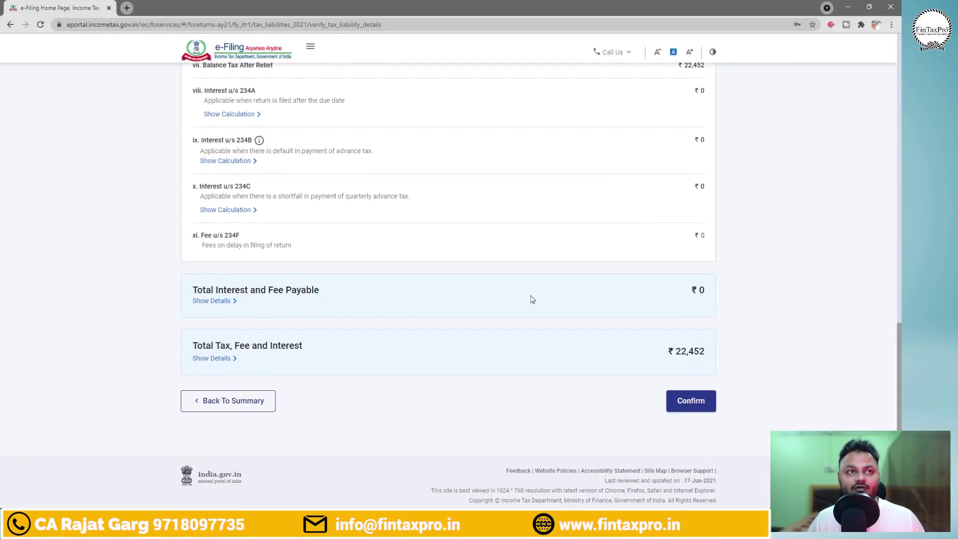
click(209, 301)
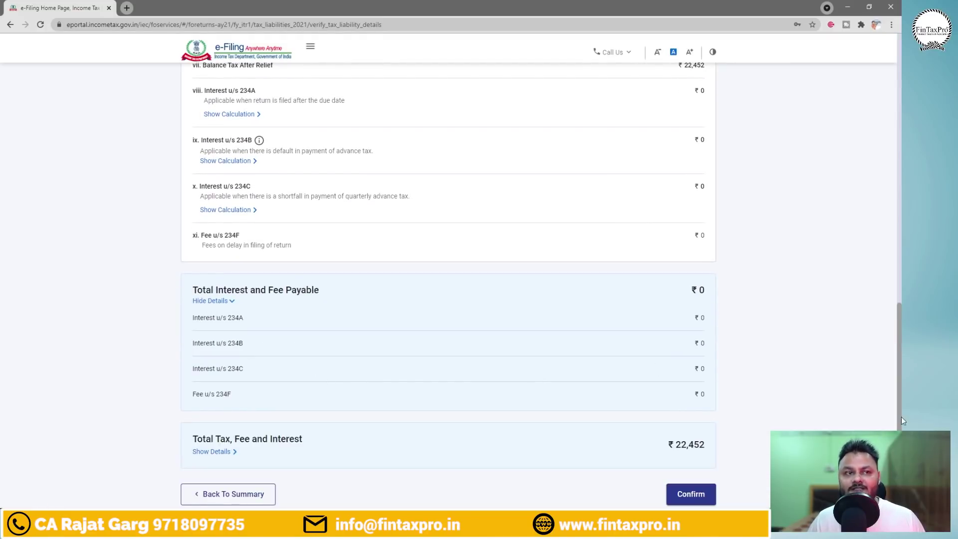
scroll(617, 407, down, 2)
click(219, 377)
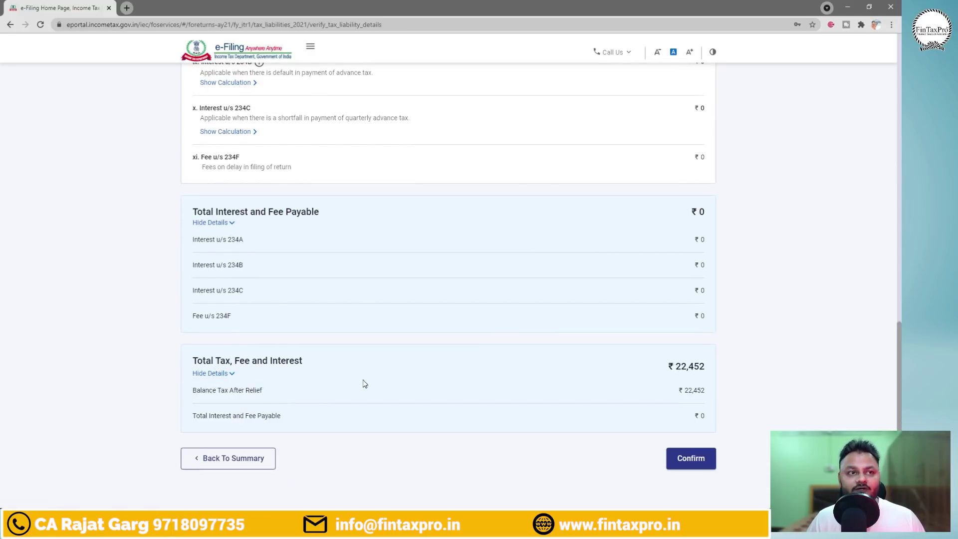
scroll(903, 406, down, 2)
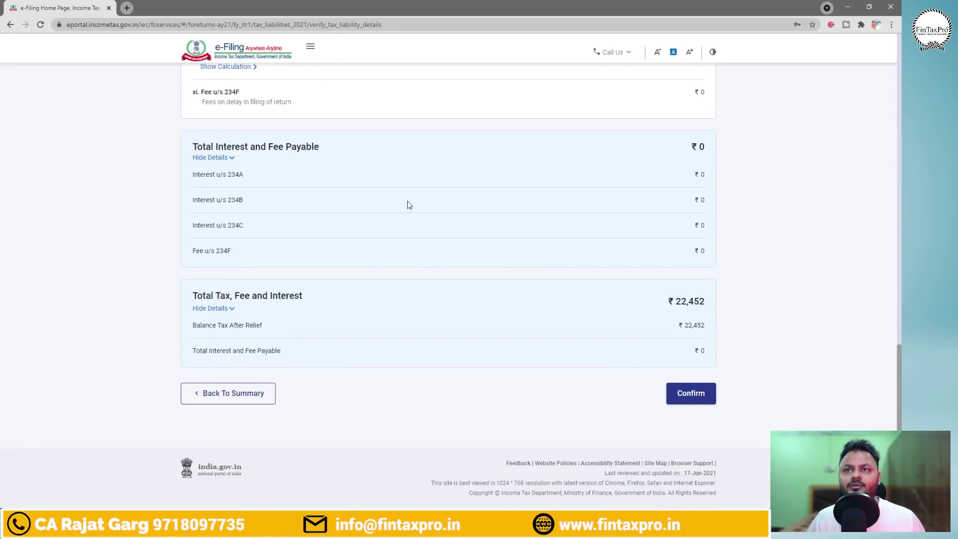
Confirm the ₹22,452 tax liability and proceed from the return summary to the Tax Summary.
click(698, 398)
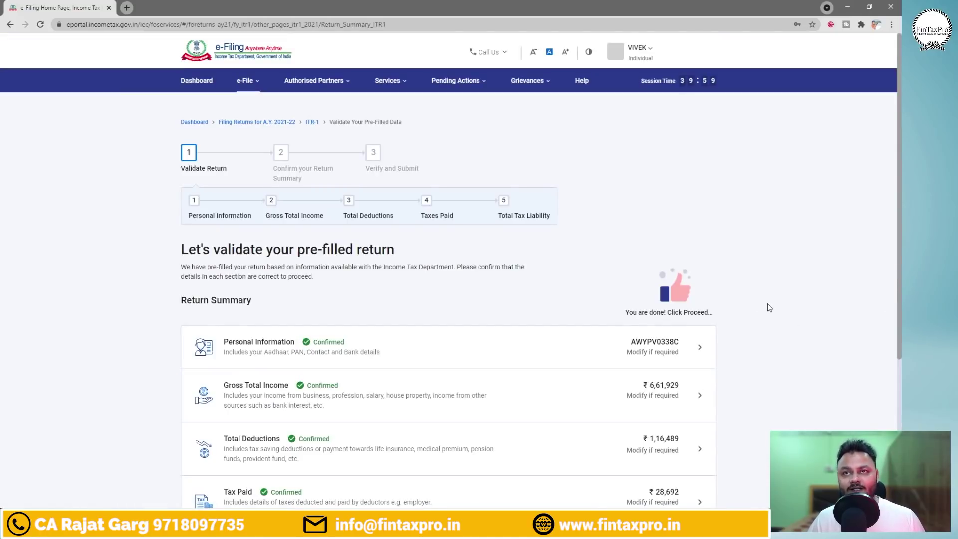
drag(622, 272, 717, 326)
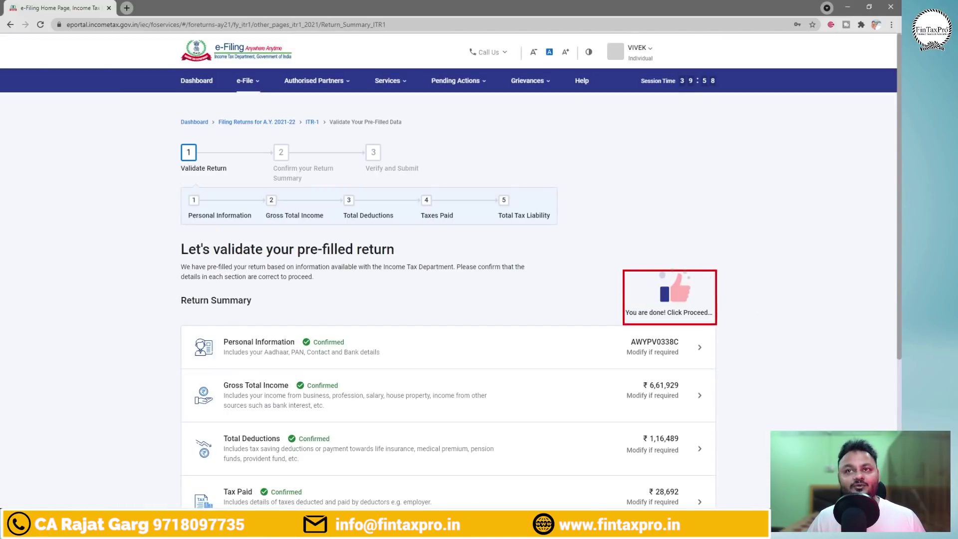
drag(901, 273, 903, 393)
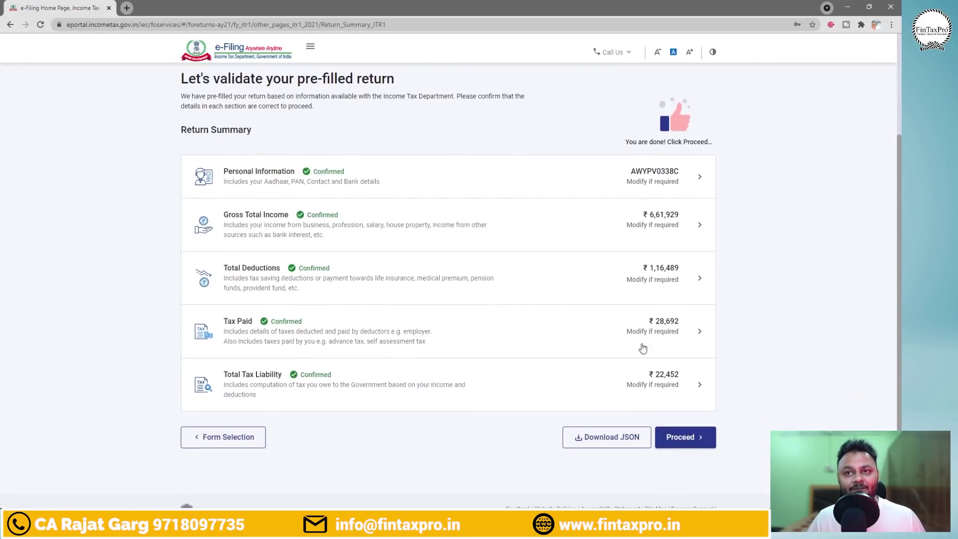
click(699, 438)
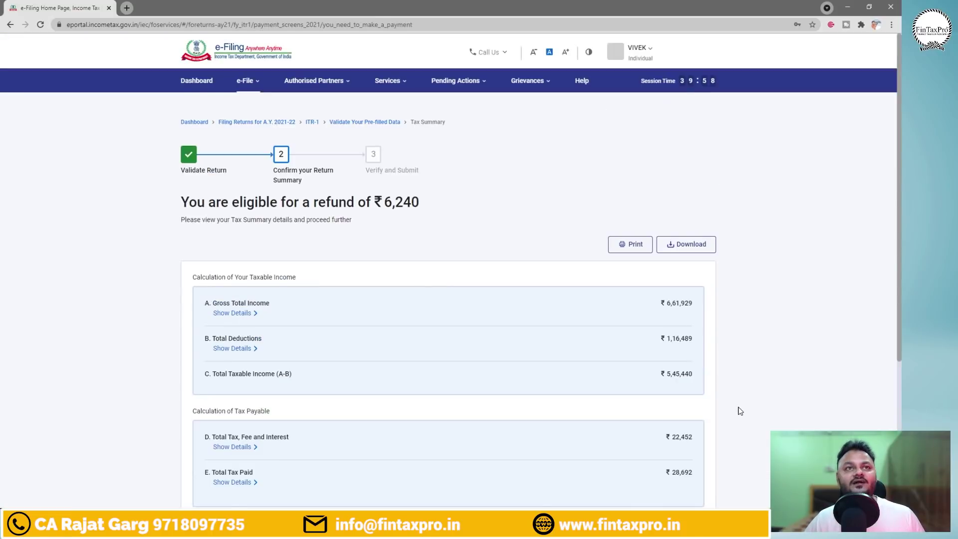
mouse_move(152, 186)
mouse_down()
mouse_move(474, 231)
mouse_move(466, 238)
mouse_up()
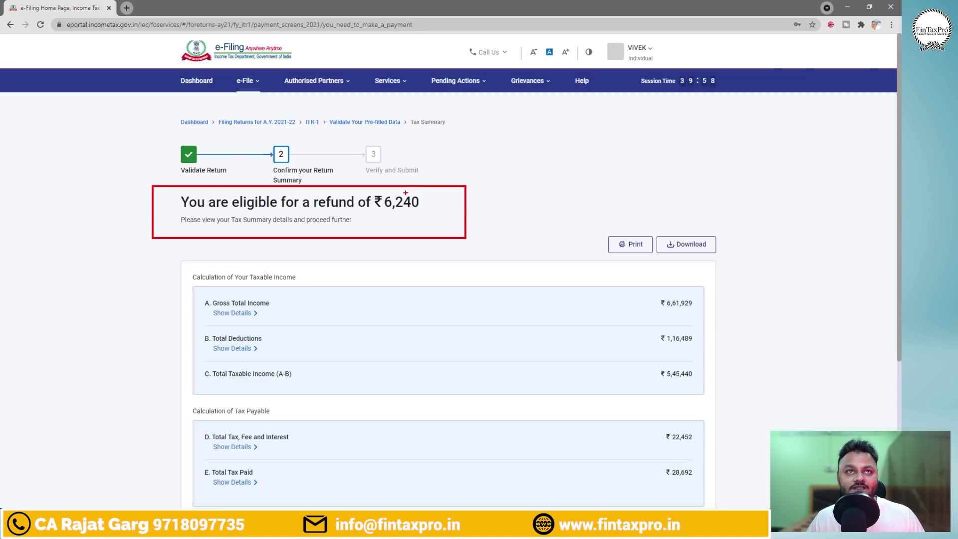
drag(412, 188, 455, 201)
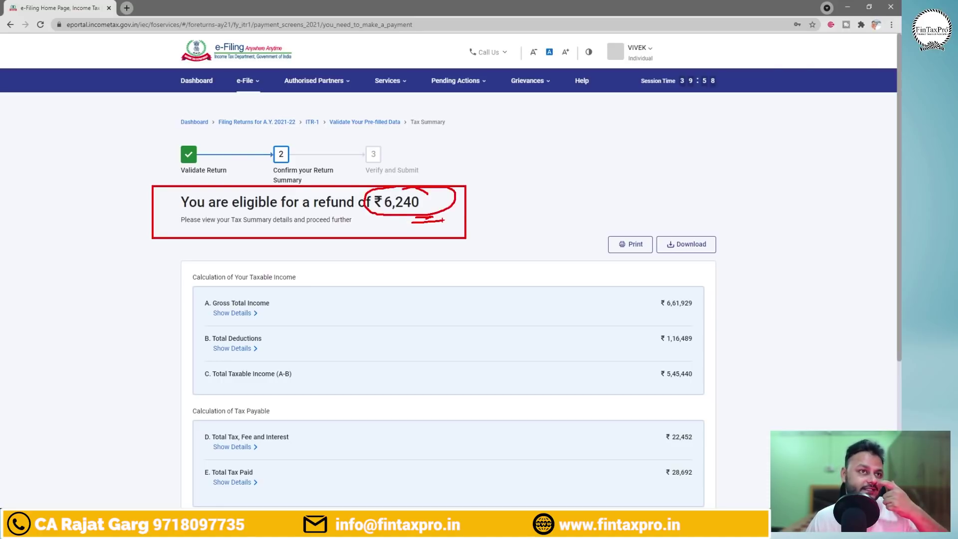
drag(490, 202, 569, 166)
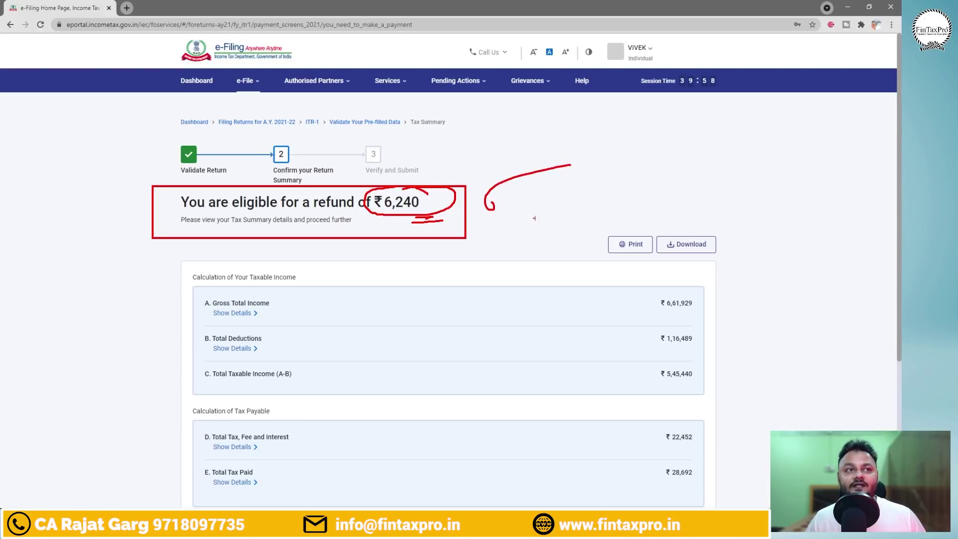
key(Escape)
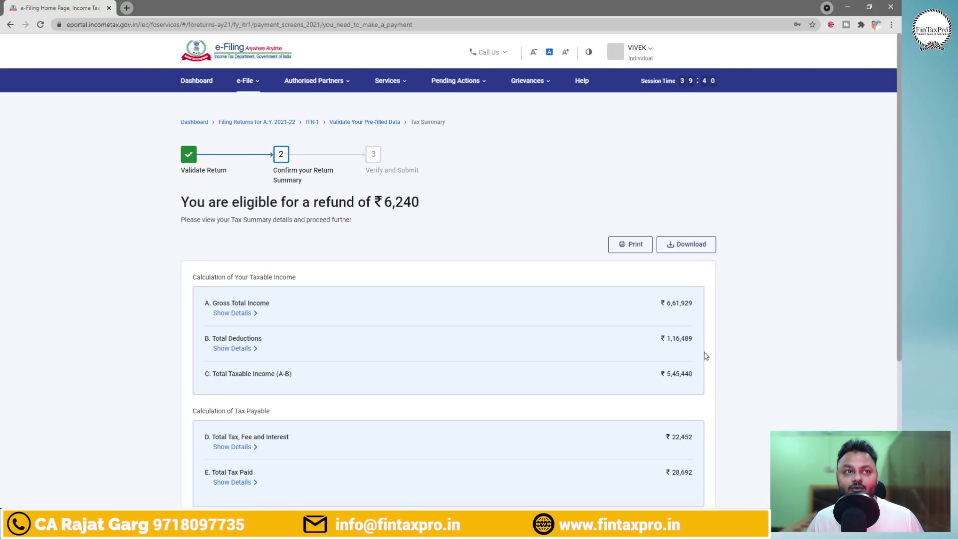
drag(901, 264, 901, 348)
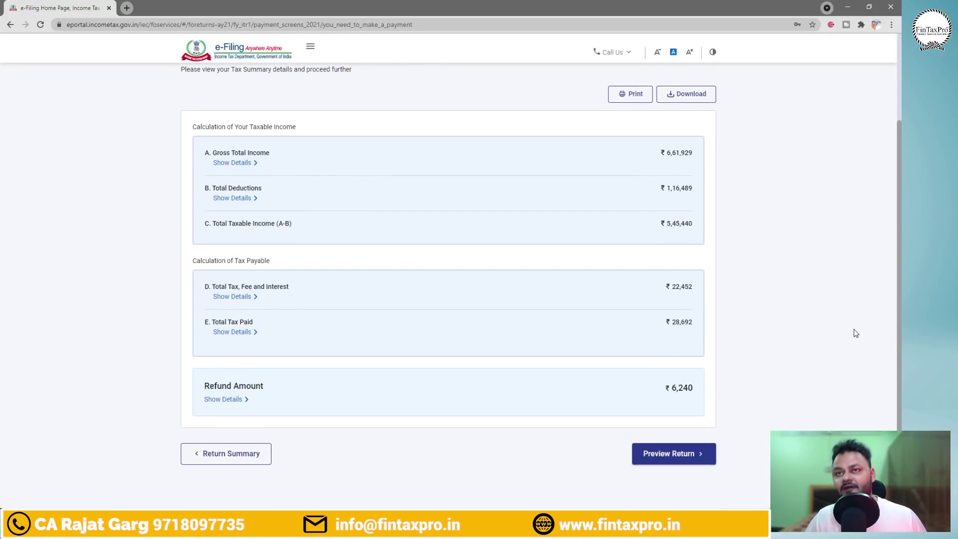
mouse_move(175, 305)
mouse_down()
mouse_move(271, 339)
mouse_move(719, 359)
mouse_up()
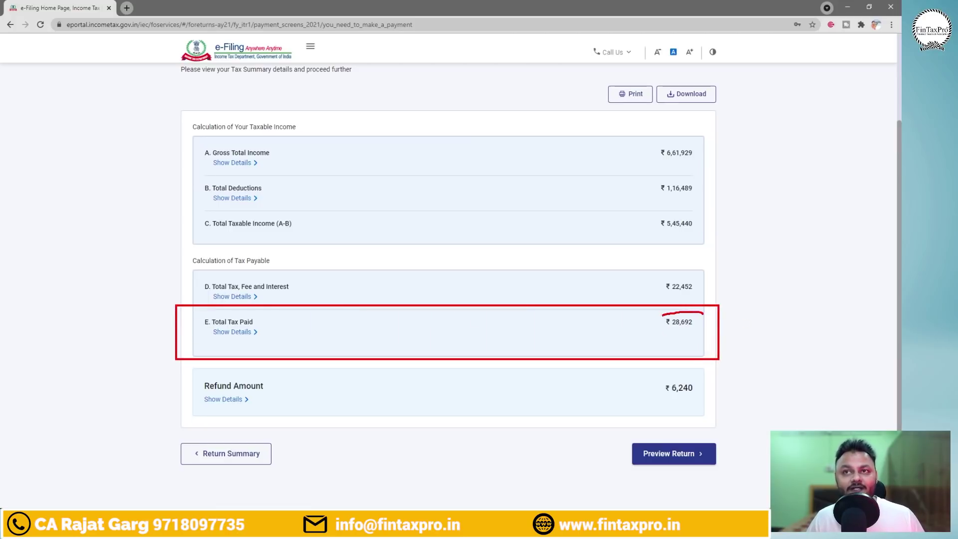
drag(662, 315, 718, 327)
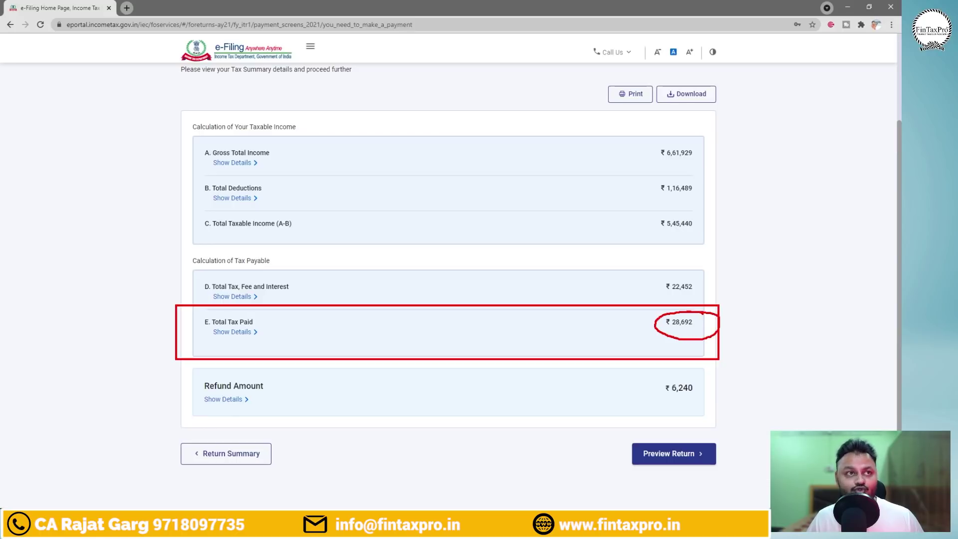
mouse_move(701, 278)
mouse_down()
mouse_move(684, 299)
mouse_move(672, 274)
mouse_up()
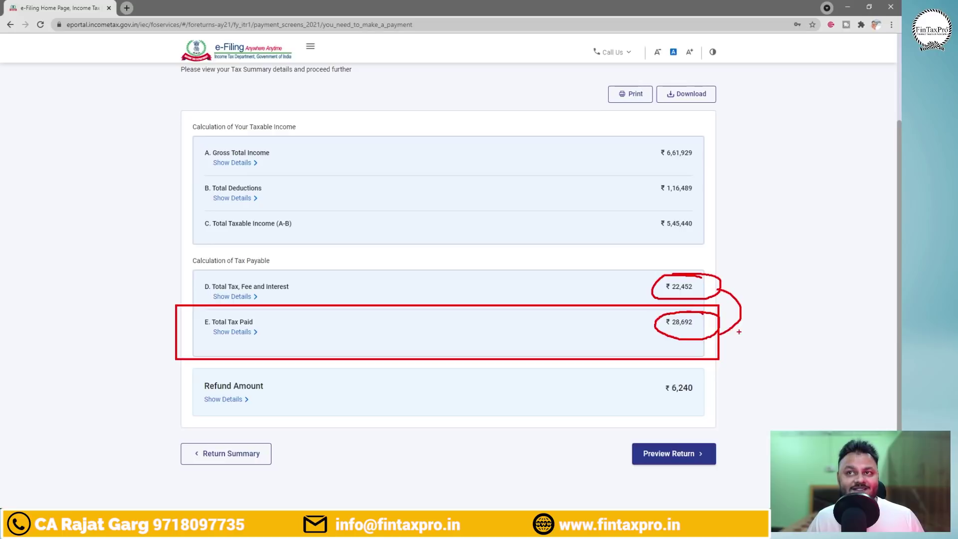
mouse_move(734, 330)
mouse_down()
mouse_move(743, 383)
mouse_move(722, 385)
mouse_move(719, 413)
mouse_up()
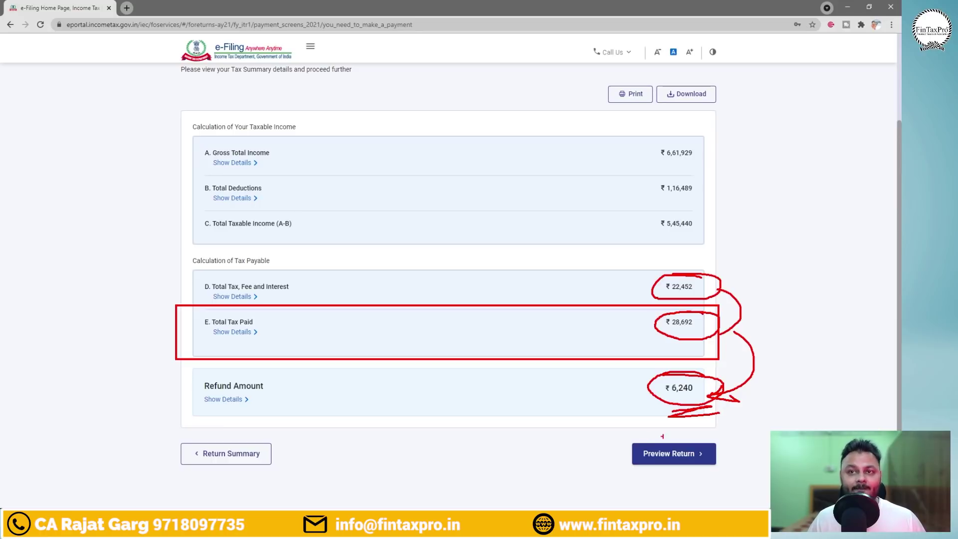
drag(698, 432, 633, 473)
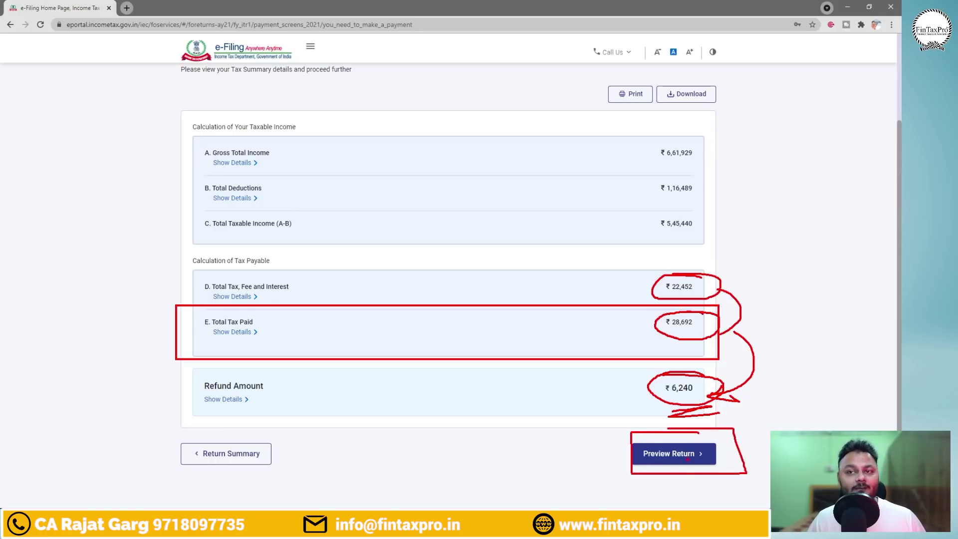
Open the return preview, accept the declaration and fill in the taxpayer's name.
click(666, 454)
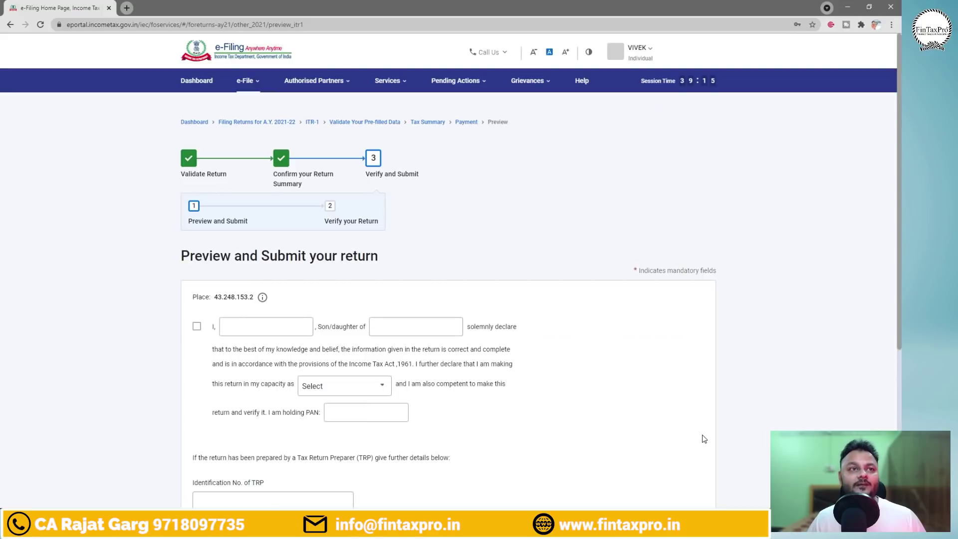
click(260, 330)
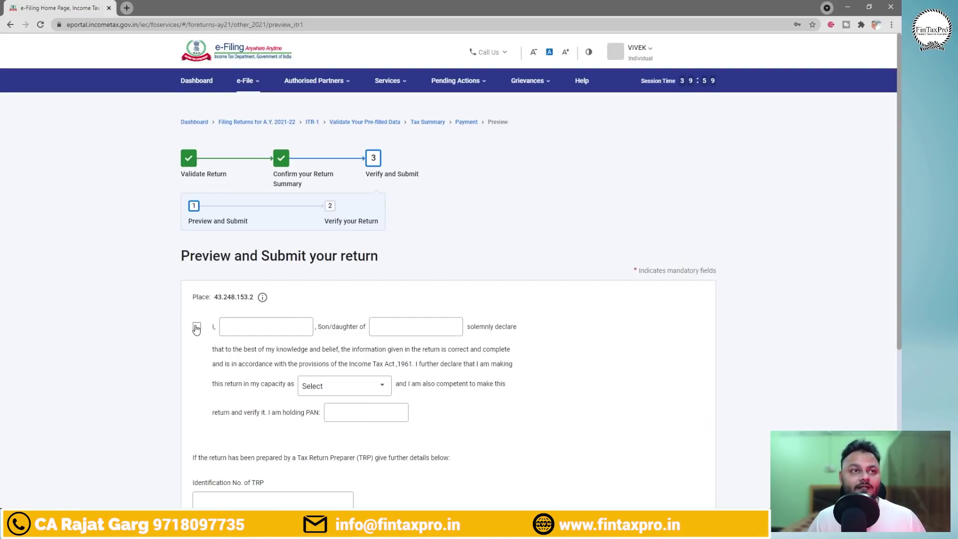
click(196, 326)
click(256, 327)
click(291, 349)
Fill in the father's name and the PAN field, and set the filing capacity to Self.
click(415, 326)
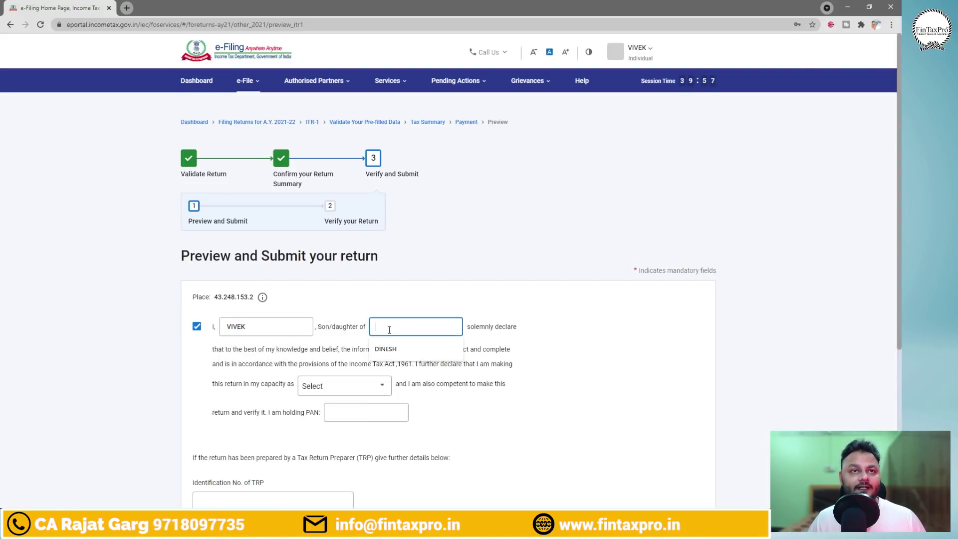
click(389, 349)
click(366, 412)
text(A)
click(383, 389)
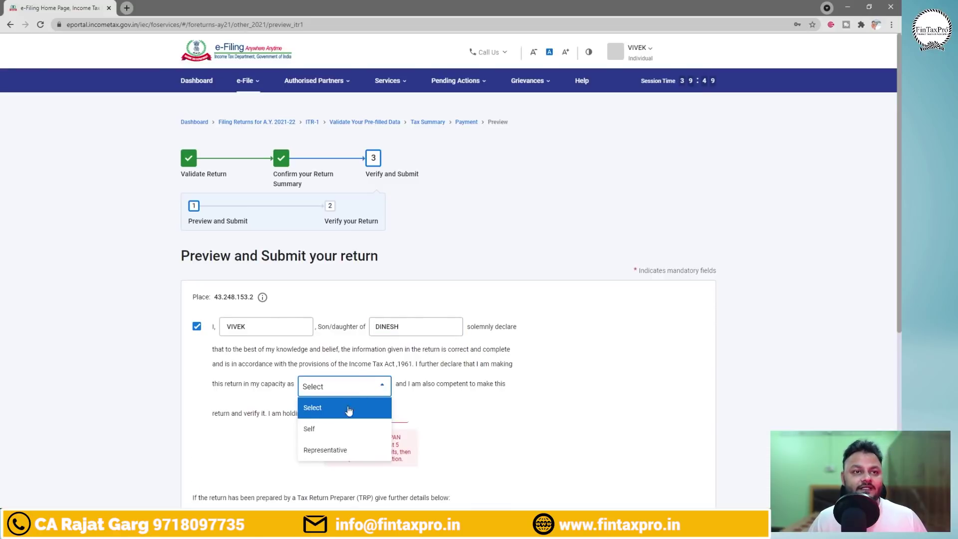
click(327, 430)
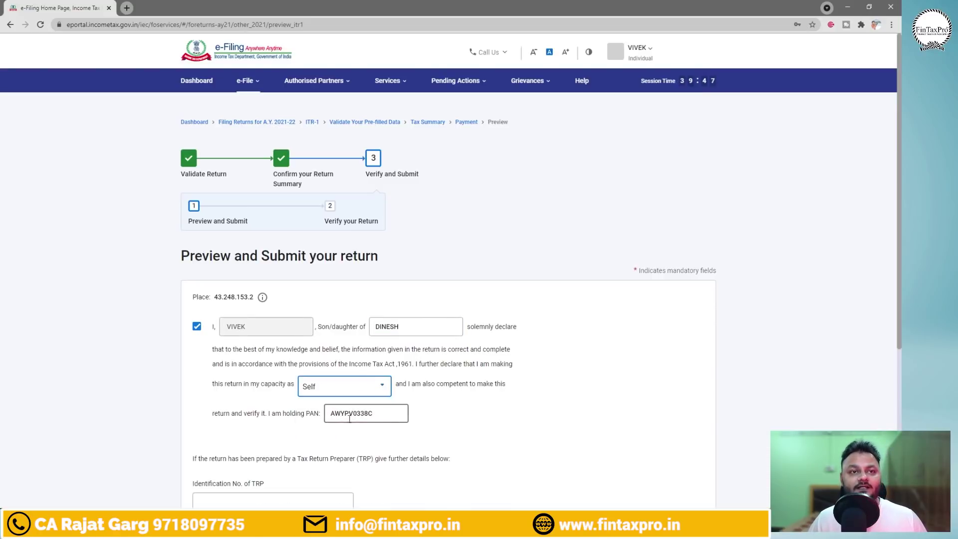
Scroll down the completed declaration and mark up its details with on-screen annotations, then clear them.
scroll(541, 404, down, 2)
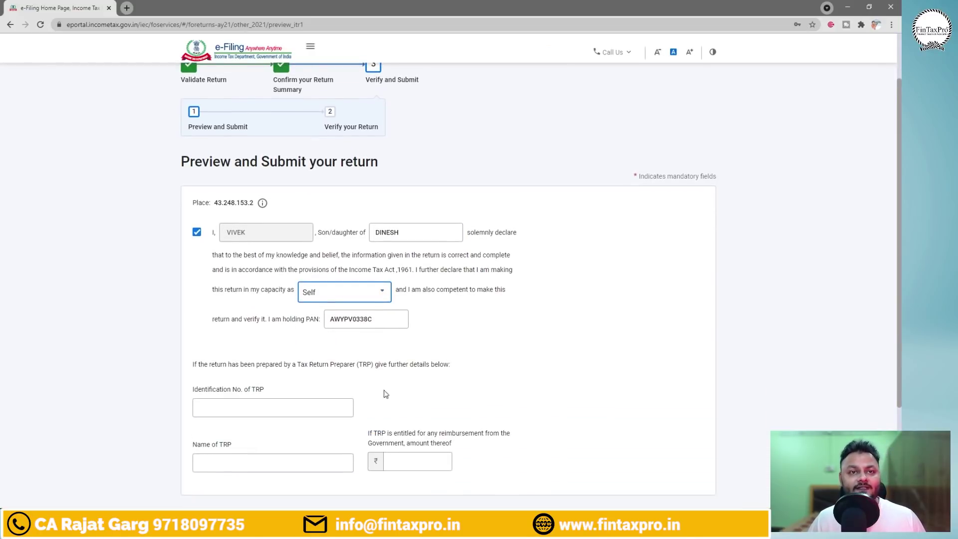
scroll(477, 370, down, 1)
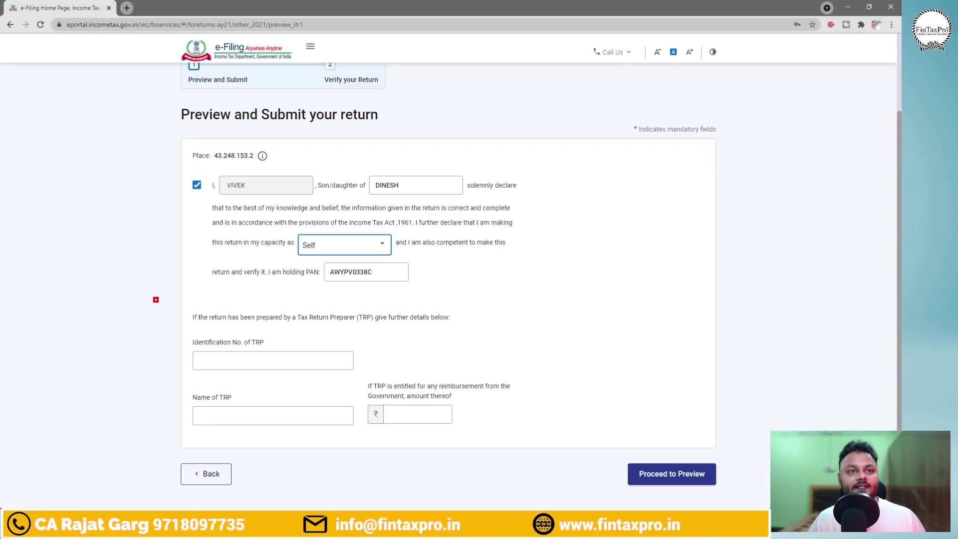
drag(154, 298, 553, 433)
drag(640, 374, 613, 391)
drag(612, 379, 660, 401)
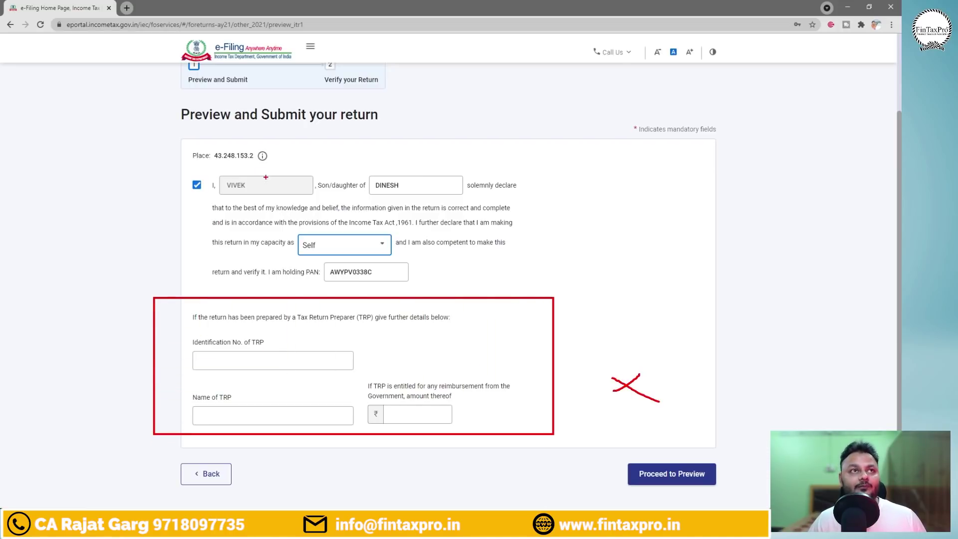
drag(209, 170, 306, 202)
drag(355, 171, 477, 198)
drag(291, 230, 412, 254)
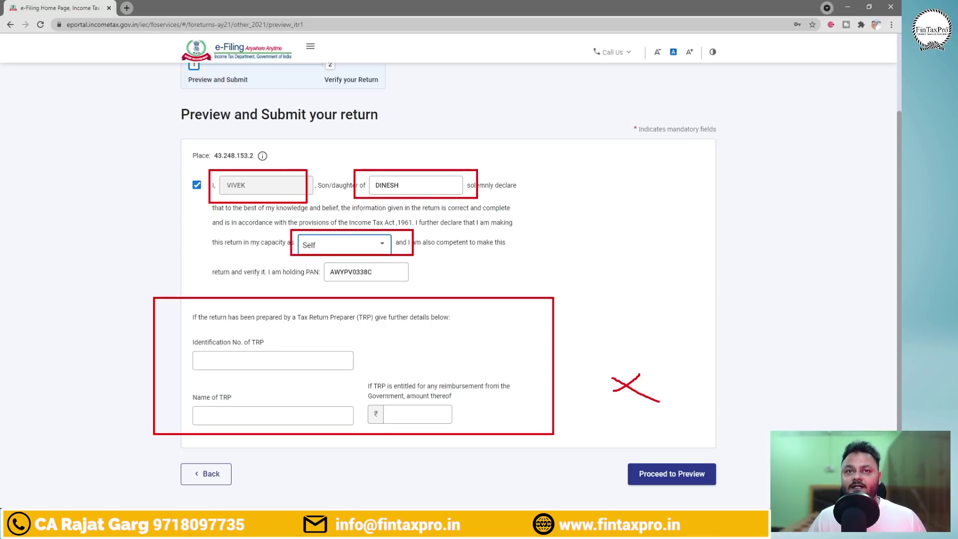
drag(614, 452, 722, 496)
key(Escape)
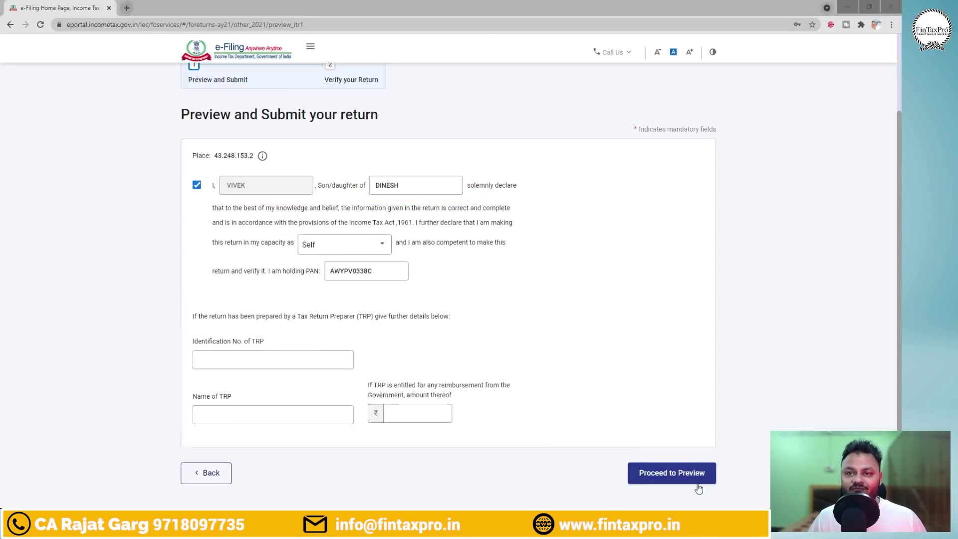
Open the full return preview and highlight the D14 refund of ₹6,240.
click(671, 478)
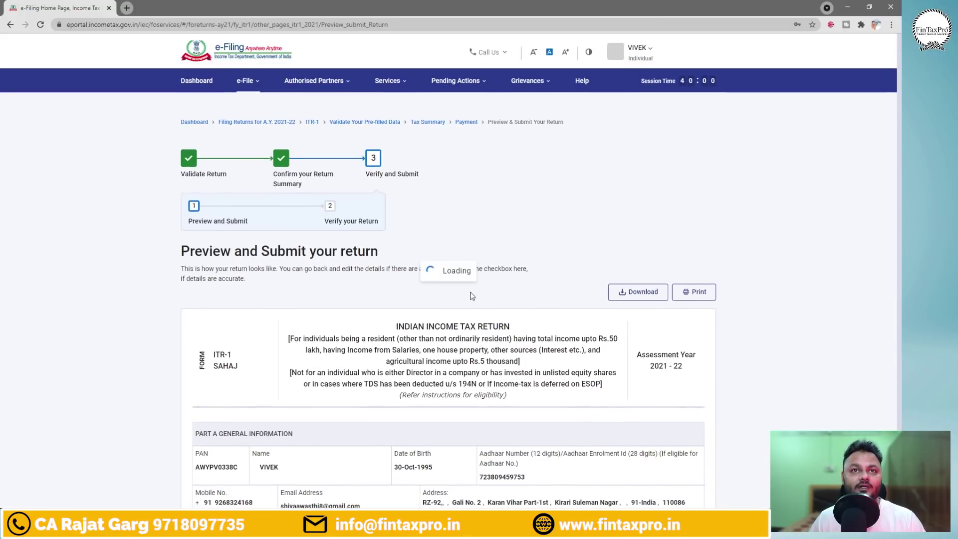
drag(901, 72, 900, 279)
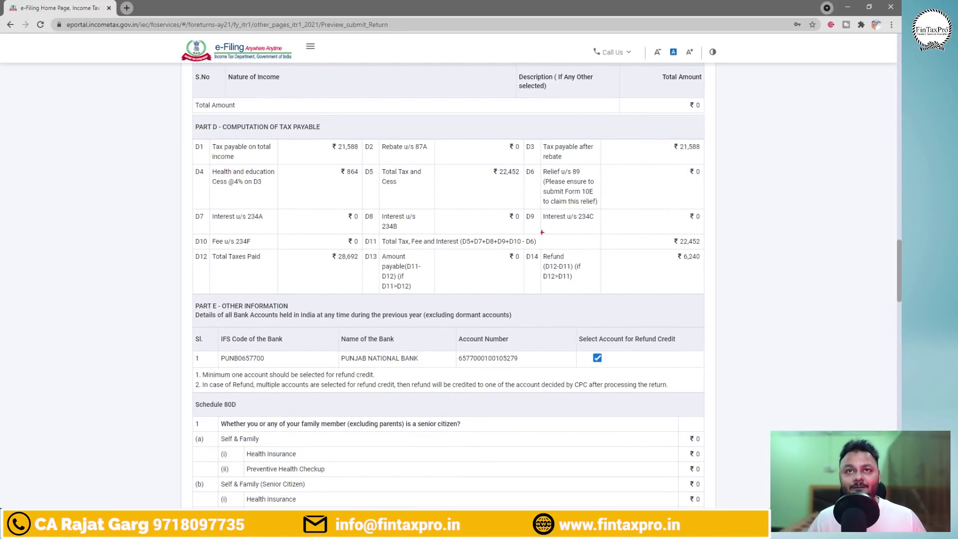
mouse_move(502, 243)
mouse_down()
mouse_move(696, 275)
mouse_move(719, 295)
mouse_up()
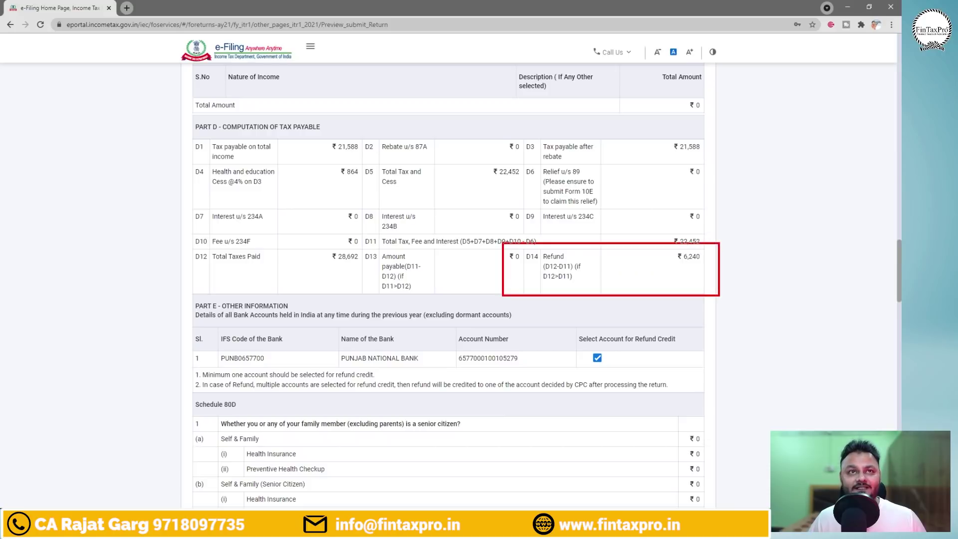
mouse_move(698, 250)
mouse_down()
mouse_move(668, 262)
mouse_move(693, 249)
mouse_up()
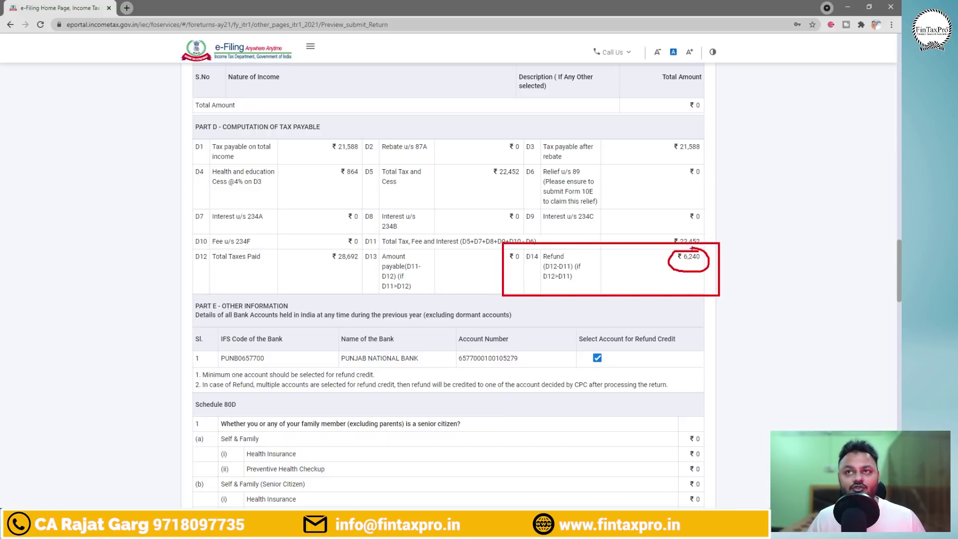
key(Escape)
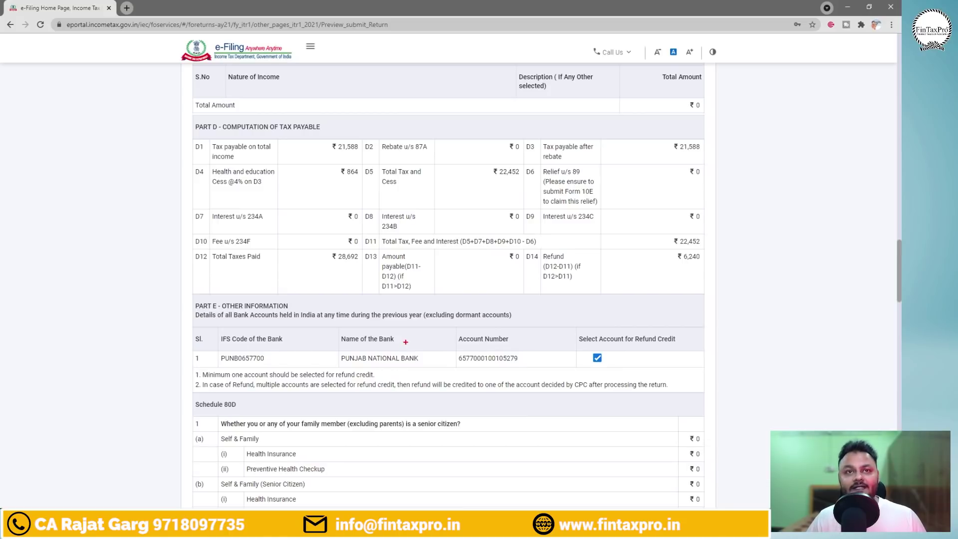
Box the Part E refund bank account table, then scroll down to the Verification section.
mouse_move(185, 324)
mouse_down()
mouse_move(401, 375)
mouse_move(733, 379)
mouse_up()
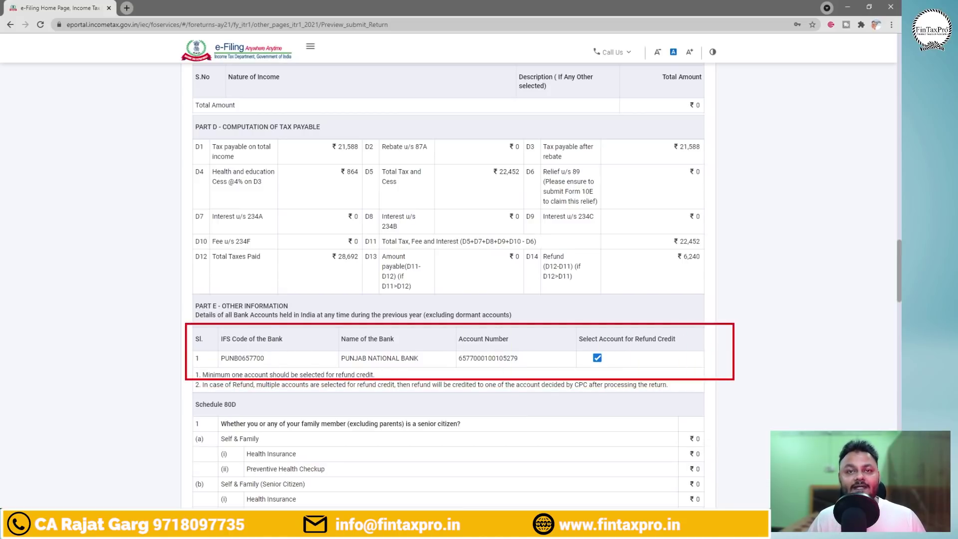
key(Escape)
drag(900, 273, 900, 519)
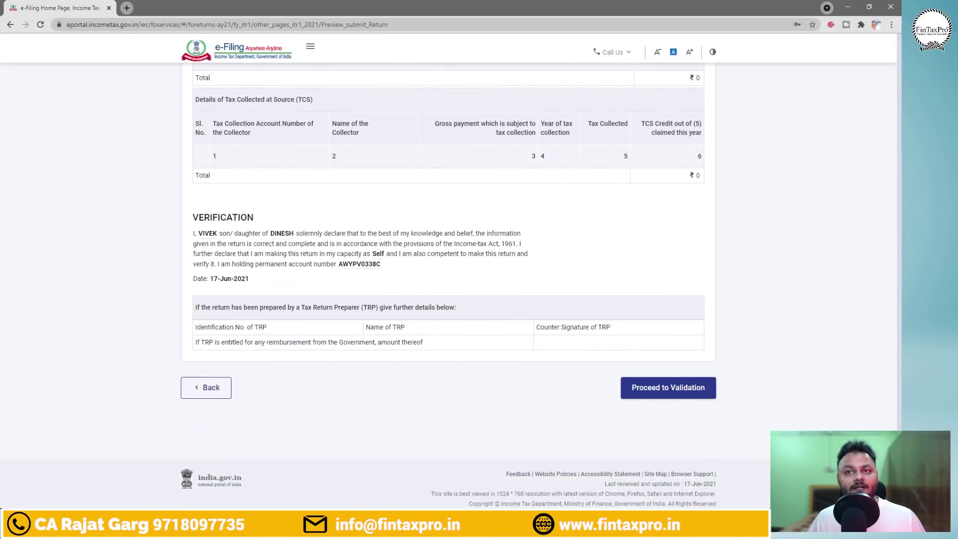
Validate the return and mark the progress steps from Validate Return through Verify and Submit.
click(671, 388)
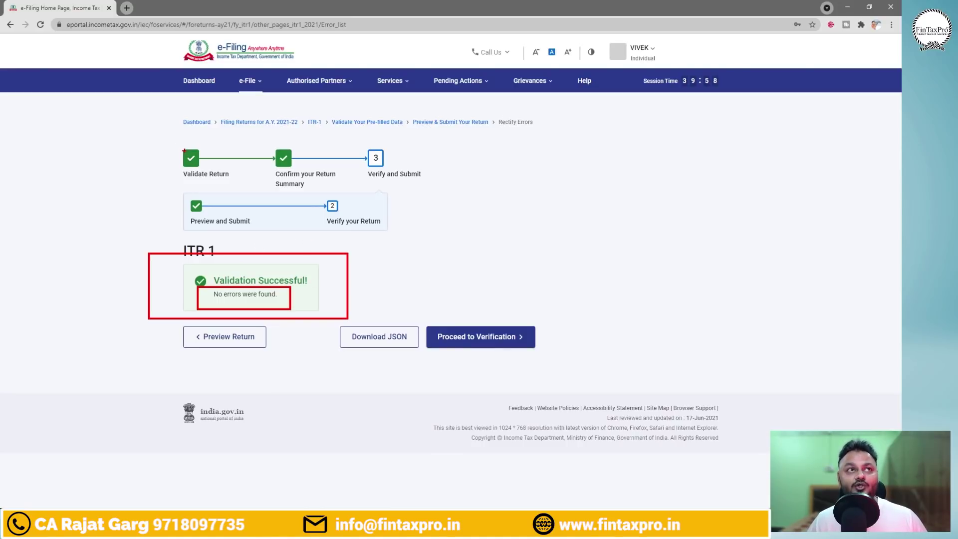
mouse_move(168, 141)
mouse_down()
mouse_move(201, 175)
mouse_move(236, 186)
mouse_up()
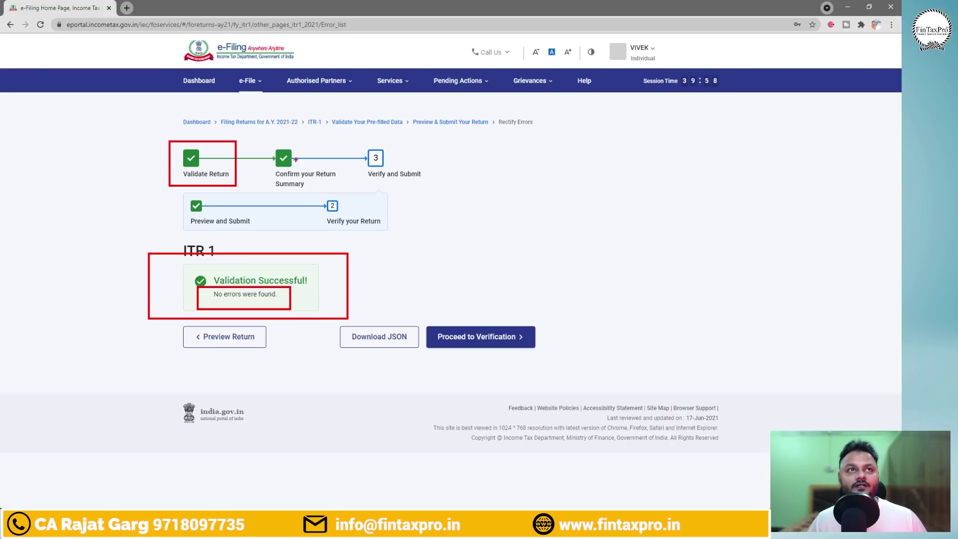
drag(254, 141, 341, 195)
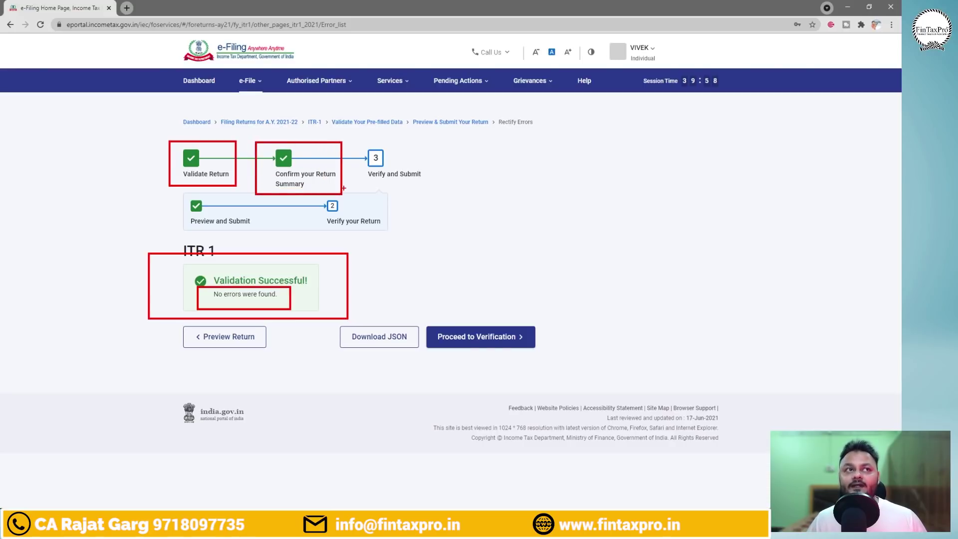
drag(173, 195, 259, 229)
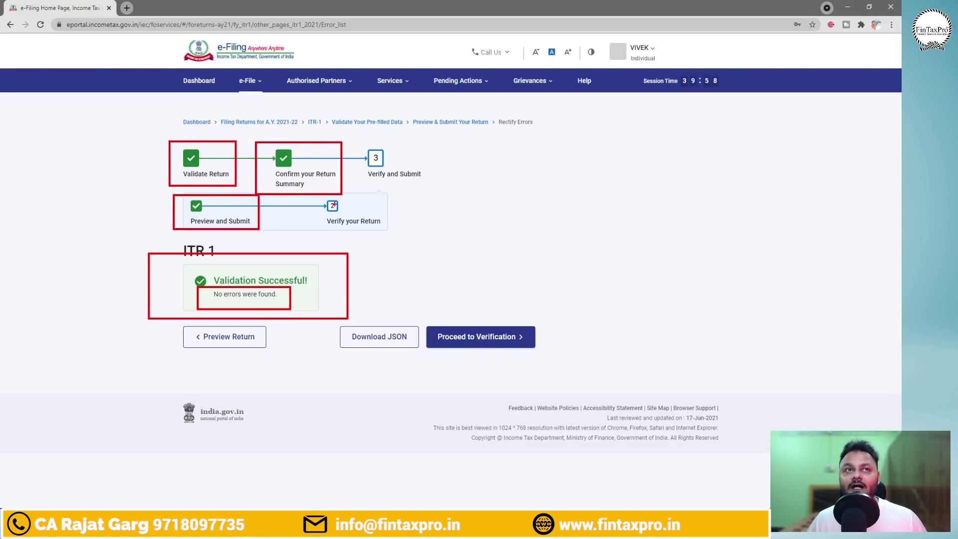
drag(329, 205, 389, 234)
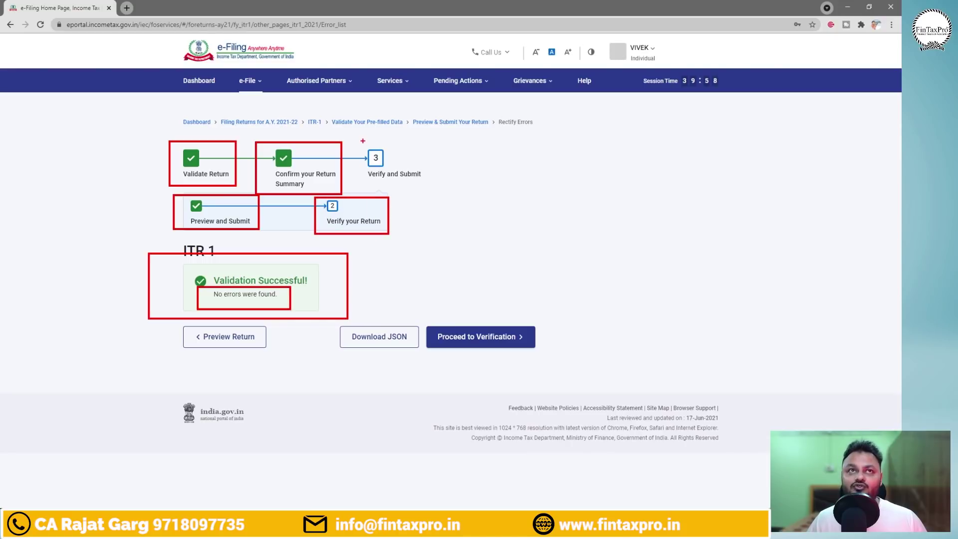
drag(362, 140, 436, 194)
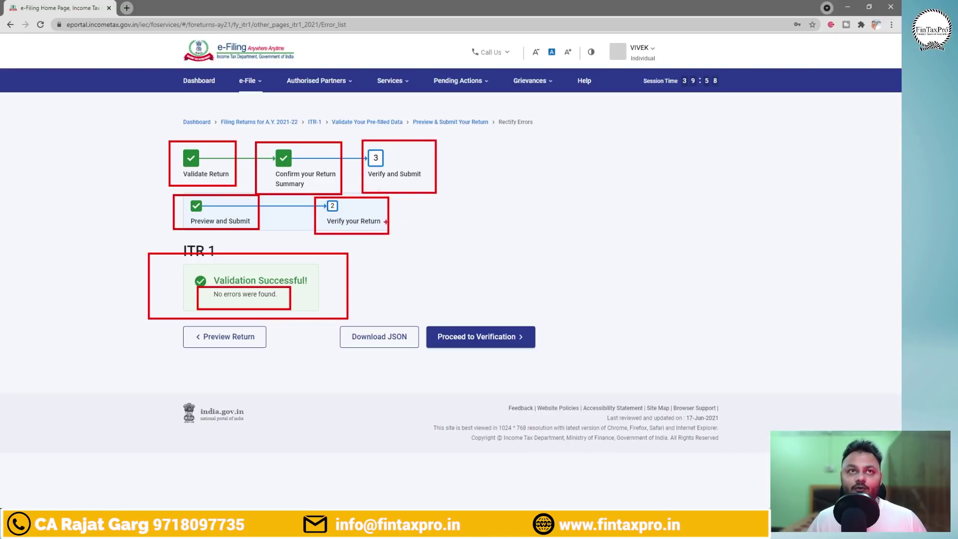
key(Escape)
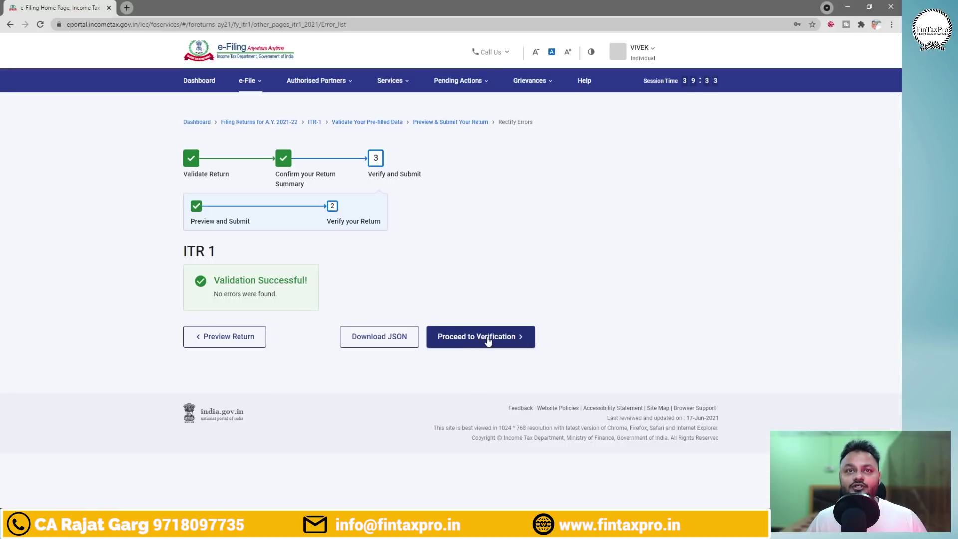
Reach the verification methods page and mark the e-Verify Now, e-Verify Later and Verify via ITR-V options.
click(488, 341)
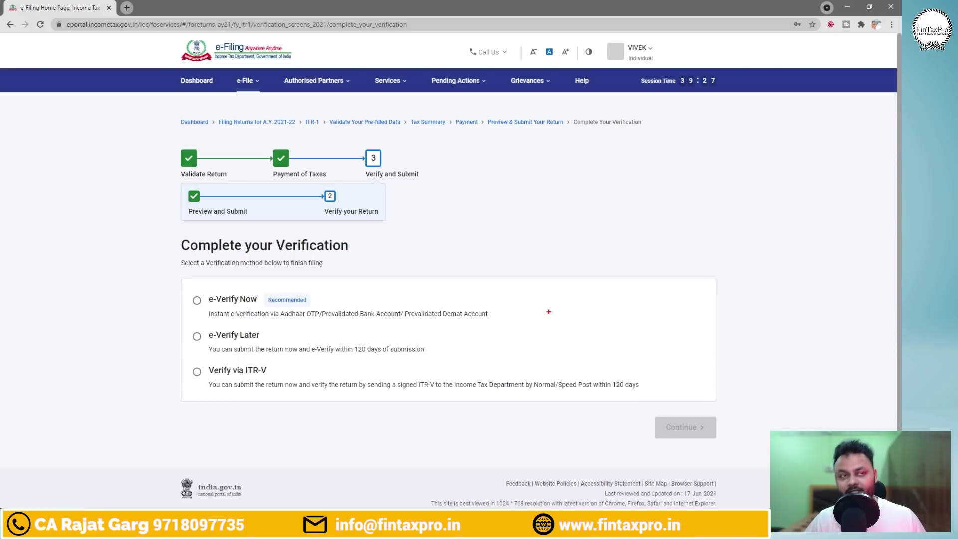
mouse_move(175, 288)
mouse_down()
mouse_move(212, 302)
mouse_move(517, 325)
mouse_up()
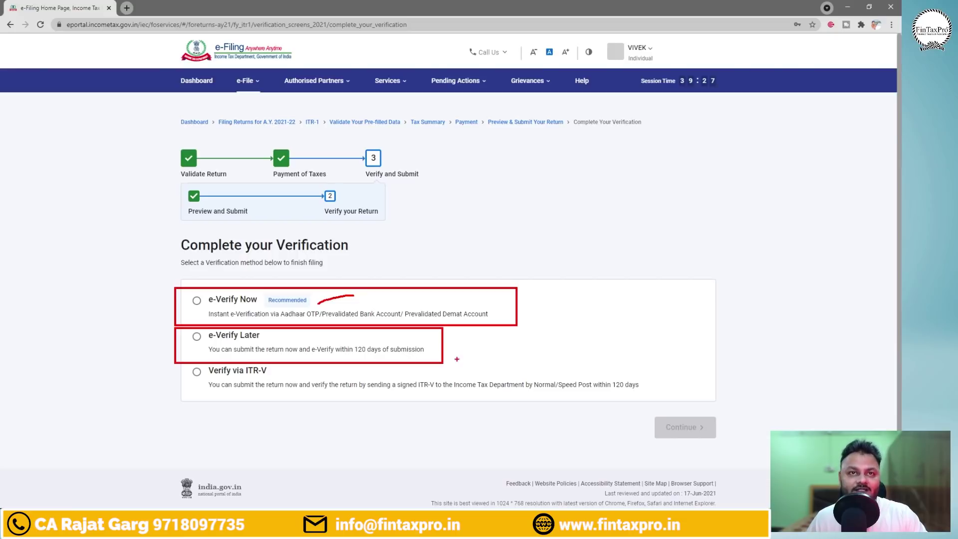
drag(193, 351, 211, 345)
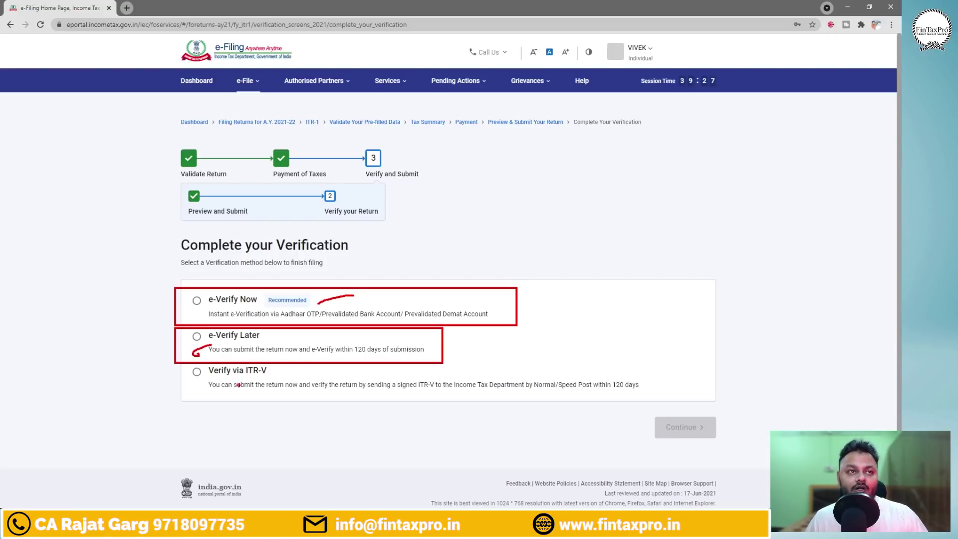
drag(239, 378, 267, 377)
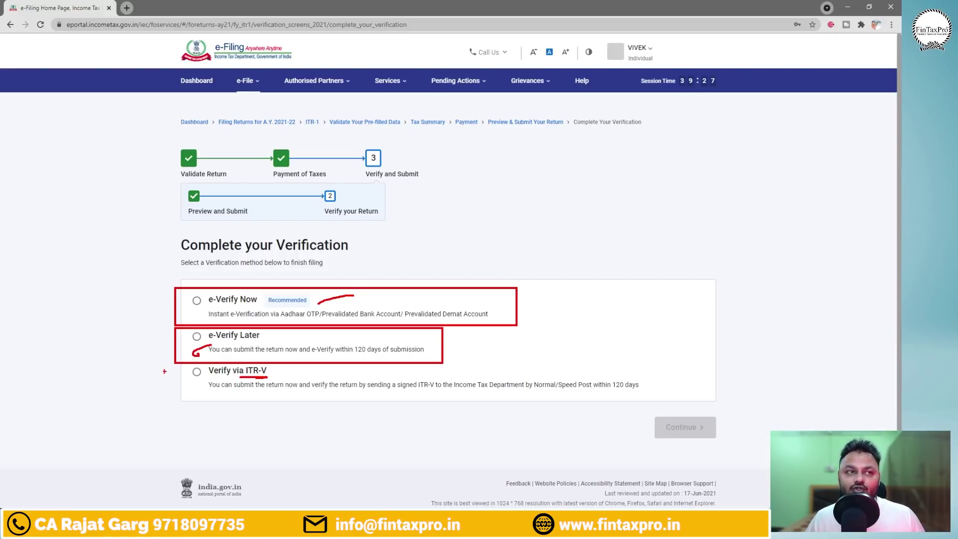
drag(152, 367, 681, 395)
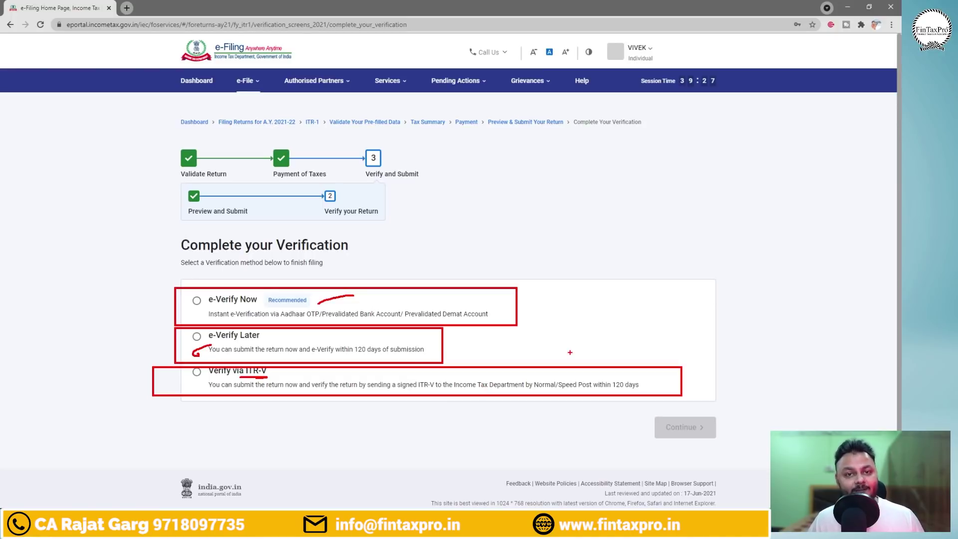
mouse_move(699, 386)
mouse_down()
mouse_move(746, 374)
mouse_move(736, 392)
mouse_move(781, 395)
mouse_up()
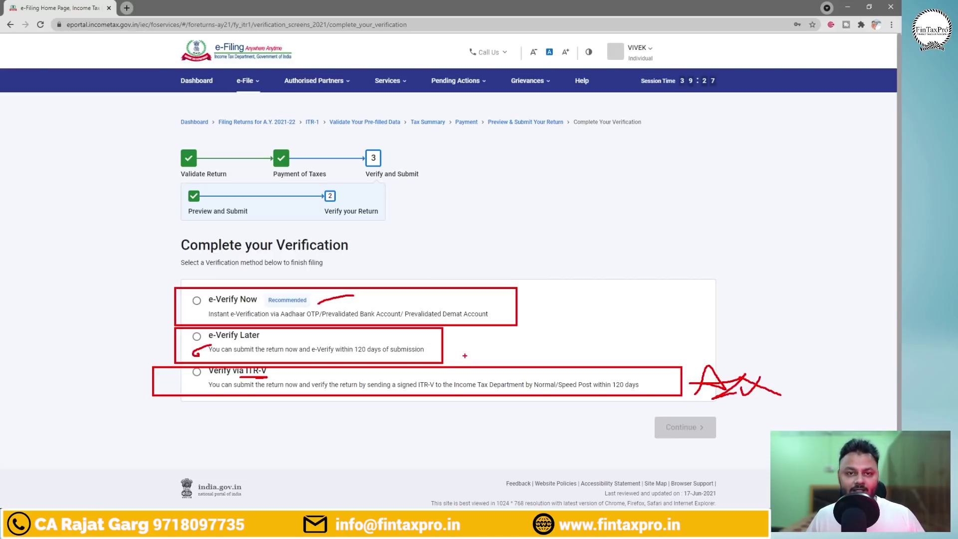
drag(462, 354, 485, 344)
Highlight e-Verify Now methods: Prevalidated Bank Account and Aadhaar OTP, with an arrow.
mouse_move(274, 285)
mouse_down()
mouse_move(218, 283)
mouse_move(185, 297)
mouse_move(279, 291)
mouse_move(287, 322)
mouse_move(316, 322)
mouse_up()
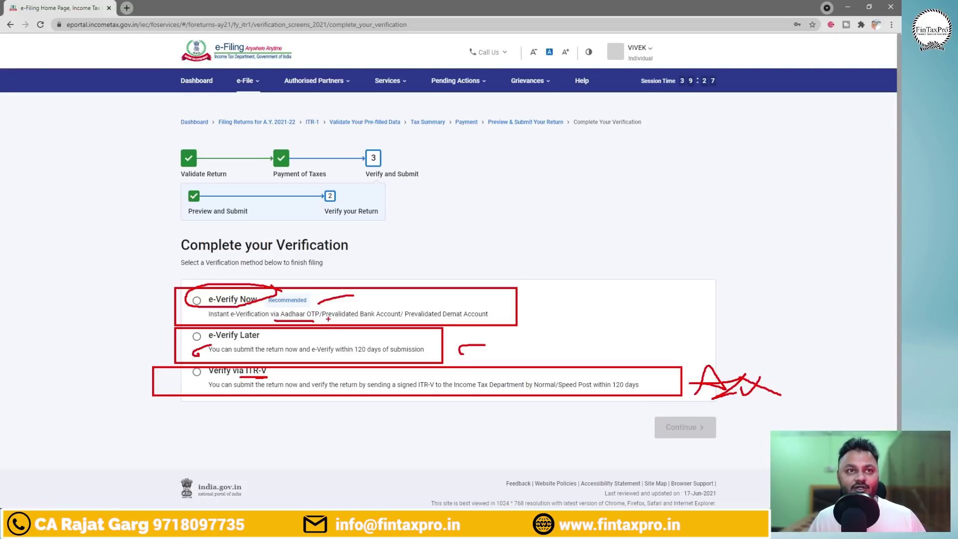
drag(323, 319, 489, 317)
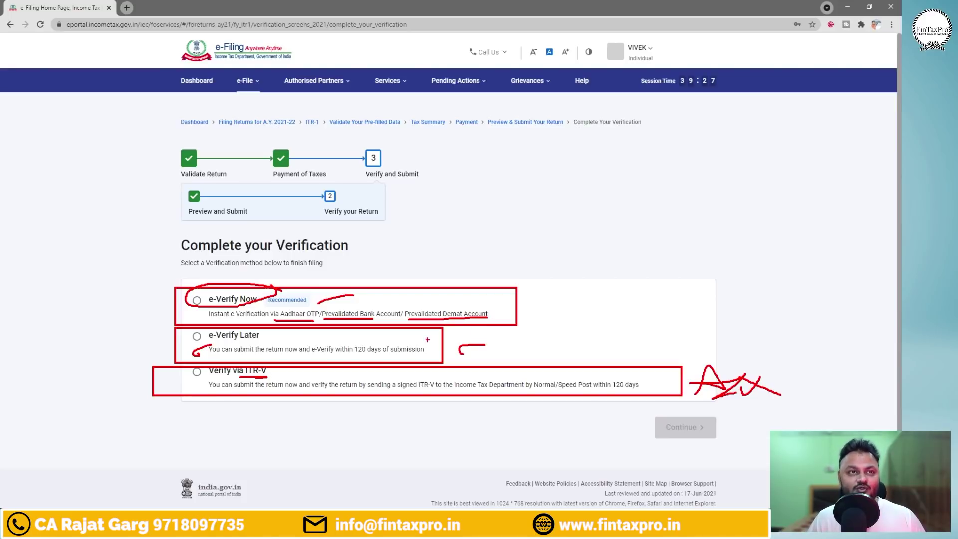
mouse_move(328, 308)
mouse_down()
mouse_move(281, 320)
mouse_move(325, 309)
mouse_up()
mouse_move(371, 287)
mouse_down()
mouse_move(366, 257)
mouse_move(413, 253)
mouse_move(410, 263)
mouse_move(445, 265)
mouse_move(445, 245)
mouse_move(482, 238)
mouse_up()
Handwrite 'processing', 'refund' and '1 week' notes with an arrow beside the methods.
drag(487, 230, 499, 239)
mouse_move(507, 225)
mouse_down()
mouse_move(505, 241)
mouse_move(519, 233)
mouse_up()
mouse_move(530, 232)
mouse_down()
mouse_move(541, 243)
mouse_move(653, 213)
mouse_up()
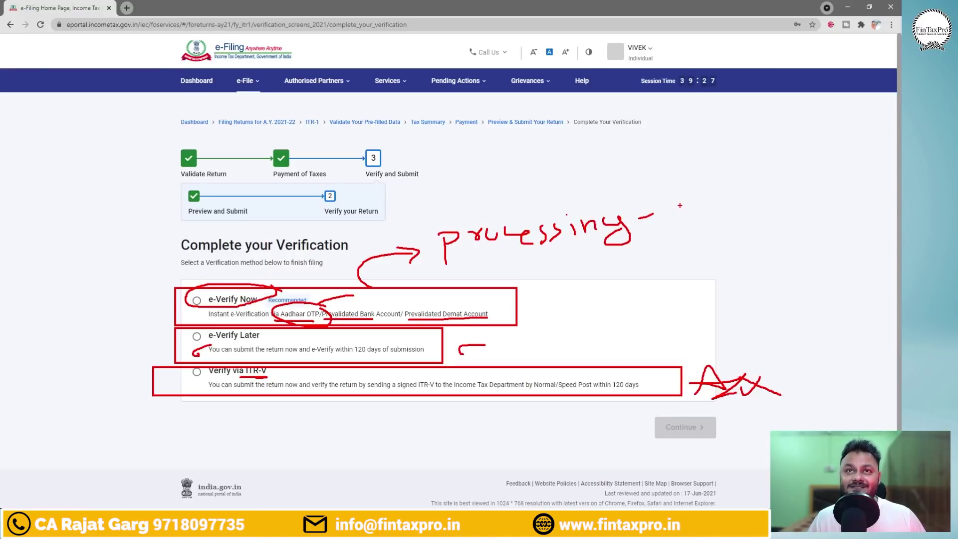
mouse_move(676, 202)
mouse_down()
mouse_move(703, 205)
mouse_move(720, 186)
mouse_up()
drag(732, 191, 739, 200)
mouse_move(747, 165)
mouse_down()
mouse_move(758, 205)
mouse_move(768, 190)
mouse_move(813, 190)
mouse_up()
mouse_move(822, 153)
mouse_down()
mouse_move(688, 172)
mouse_move(808, 210)
mouse_move(815, 152)
mouse_up()
mouse_move(783, 223)
mouse_down()
mouse_move(784, 236)
mouse_move(801, 243)
mouse_up()
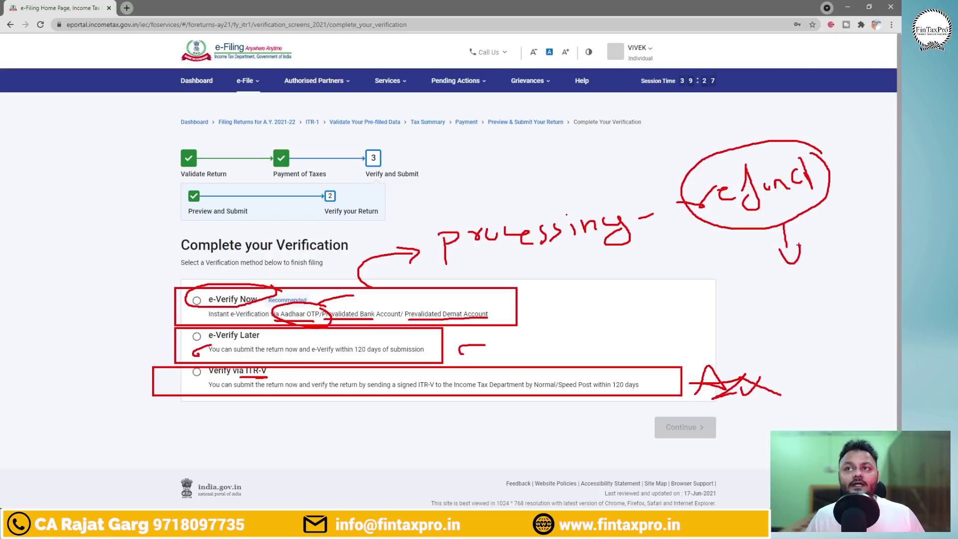
mouse_move(744, 290)
mouse_down()
mouse_move(752, 314)
mouse_move(781, 288)
mouse_move(801, 291)
mouse_move(842, 267)
mouse_up()
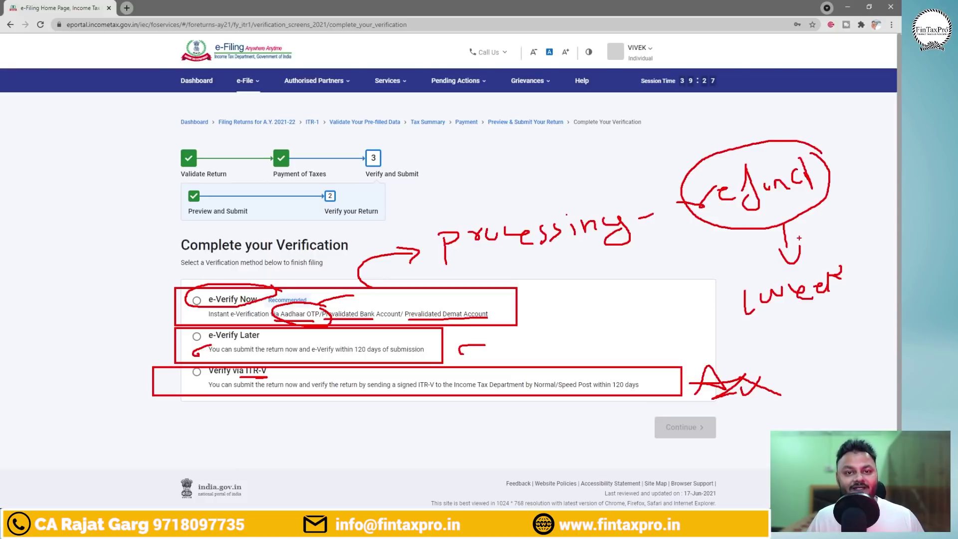
Box the 'processing' and '1 week' notes, clear the annotations and show the desktop.
mouse_move(537, 181)
mouse_down()
mouse_move(436, 195)
mouse_move(440, 279)
mouse_move(671, 220)
mouse_move(531, 180)
mouse_up()
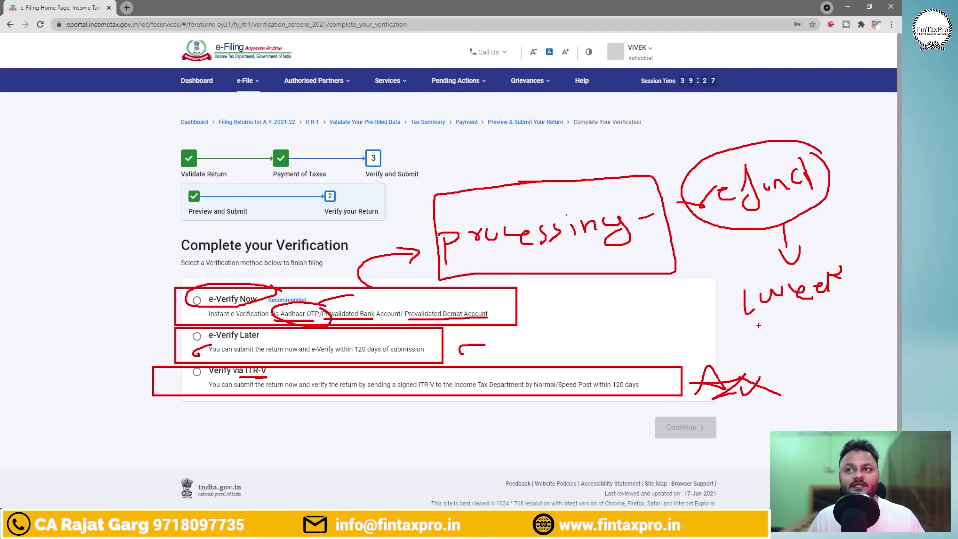
mouse_move(758, 325)
mouse_down()
mouse_move(853, 279)
mouse_move(741, 274)
mouse_move(774, 330)
mouse_up()
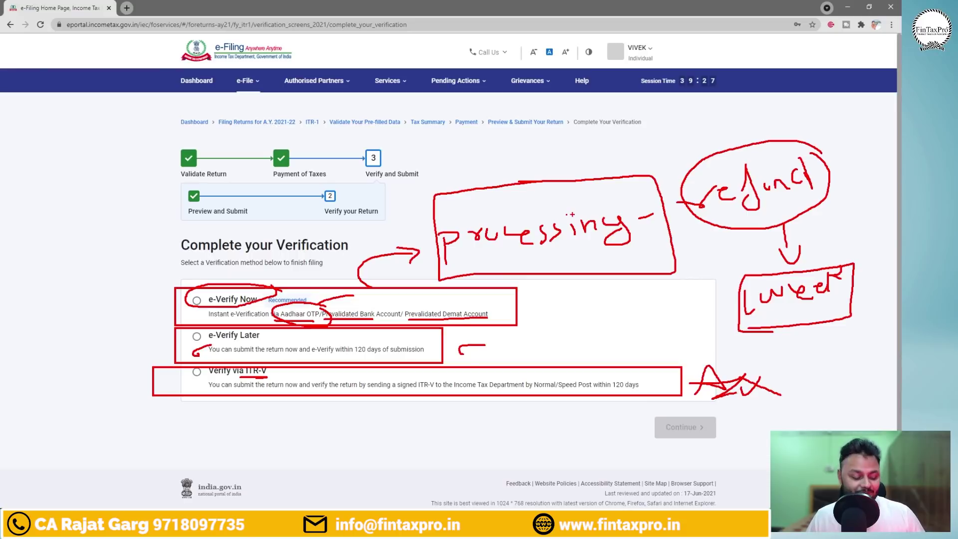
key(Escape)
key(super+d)
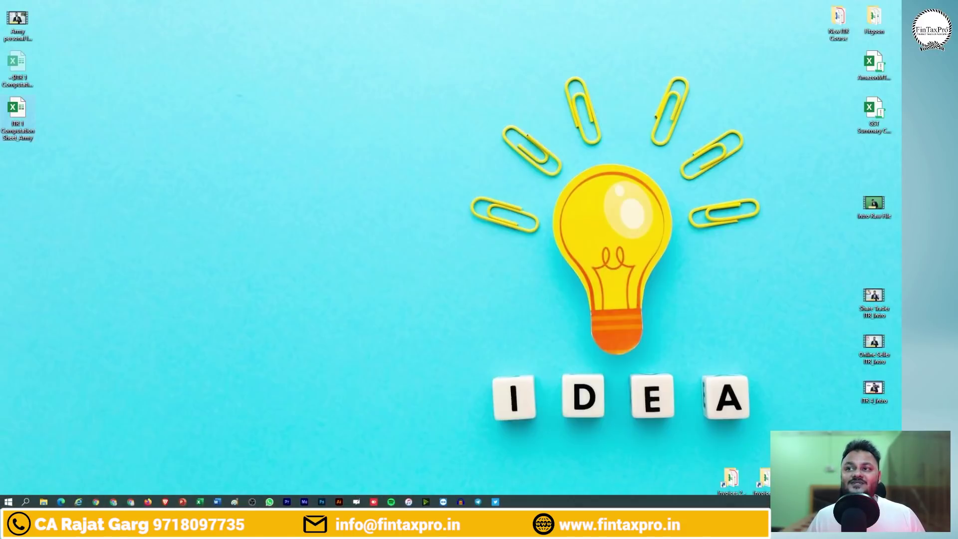